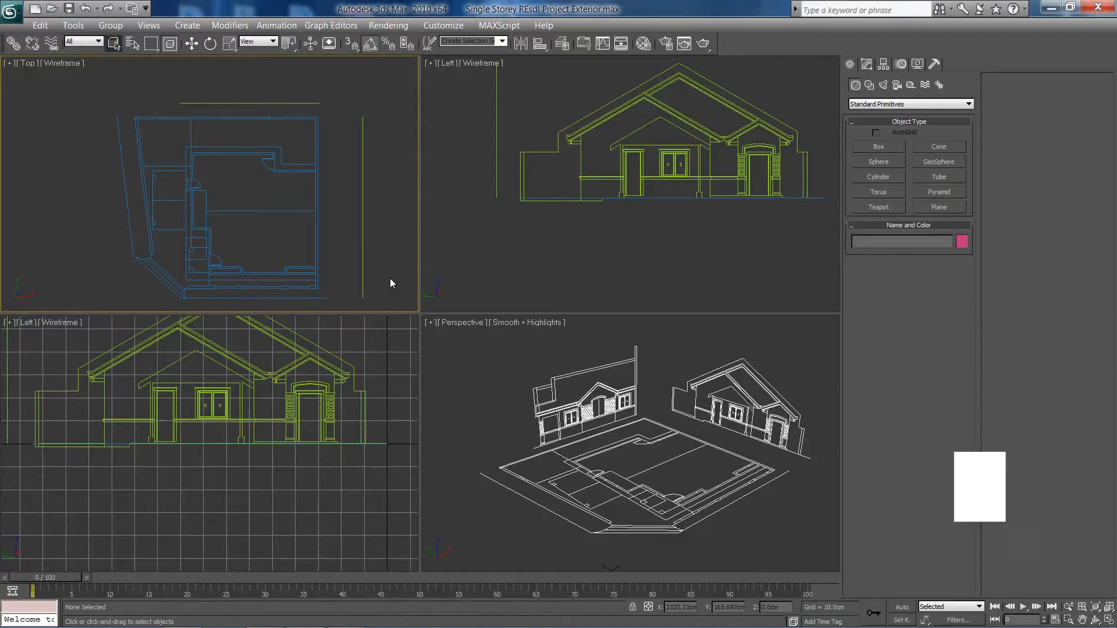
# - In the maximized Top view, draw a plane about 16 by 15.6 cm over the upper-left corner of the house's outer wall
pyautogui.hotkey('alt', 'w')
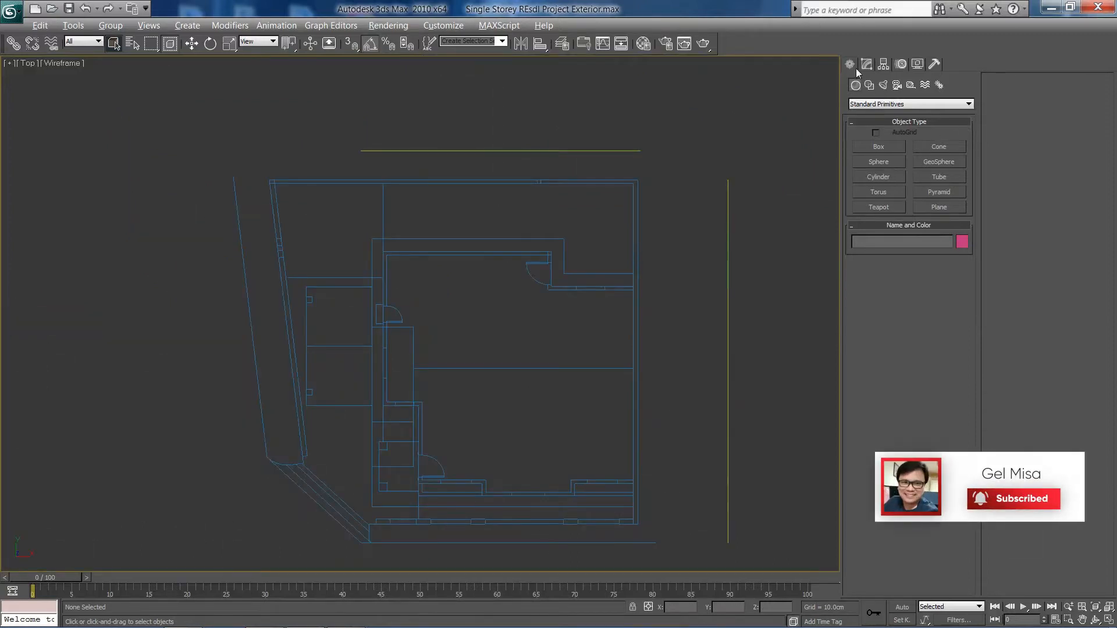
pyautogui.click(939, 207)
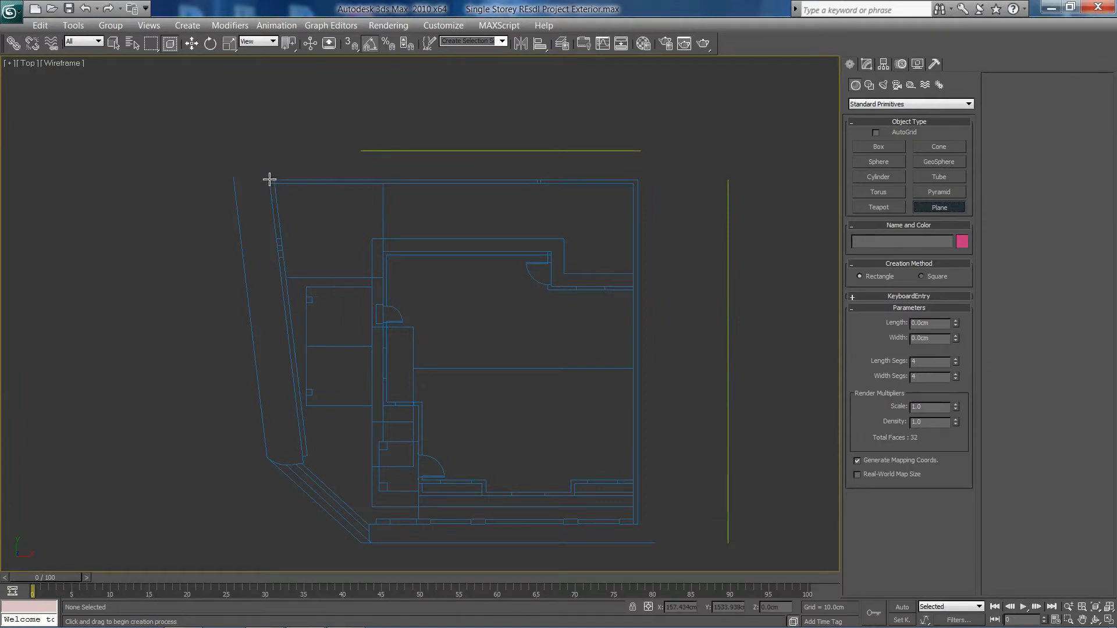
pyautogui.moveTo(269, 180); pyautogui.dragTo(409, 272, button='middle')
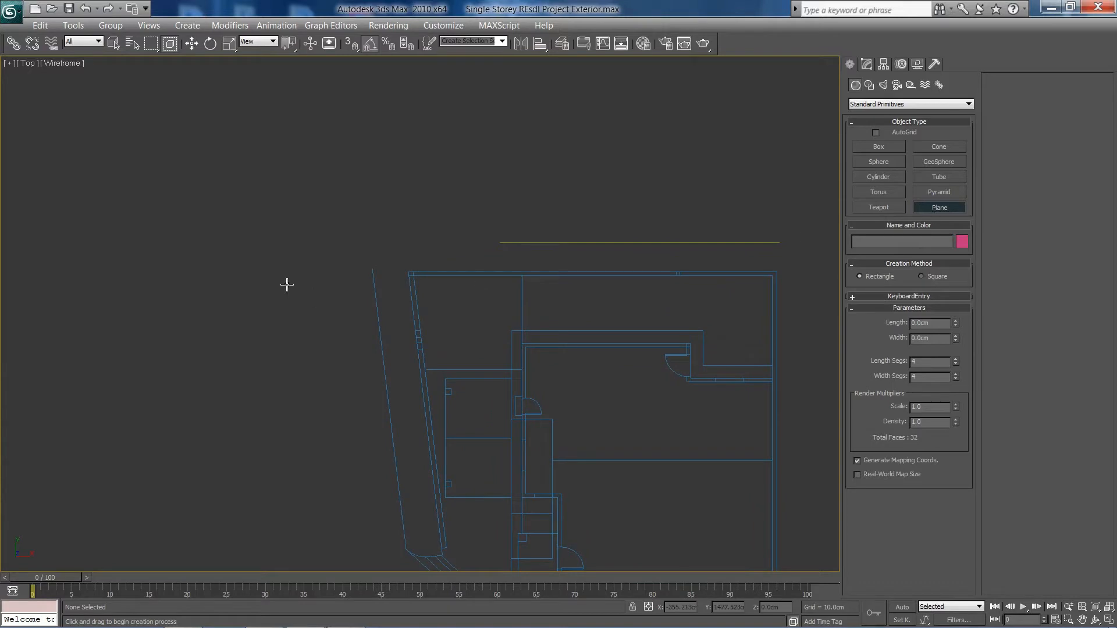
pyautogui.moveTo(446, 315); pyautogui.dragTo(457, 253, button='middle')
pyautogui.scroll(4, 452, 279)
pyautogui.scroll(-2, 457, 253)
pyautogui.moveTo(451, 202); pyautogui.dragTo(458, 260, button='middle')
pyautogui.scroll(2, 362, 219)
pyautogui.scroll(6, 419, 292)
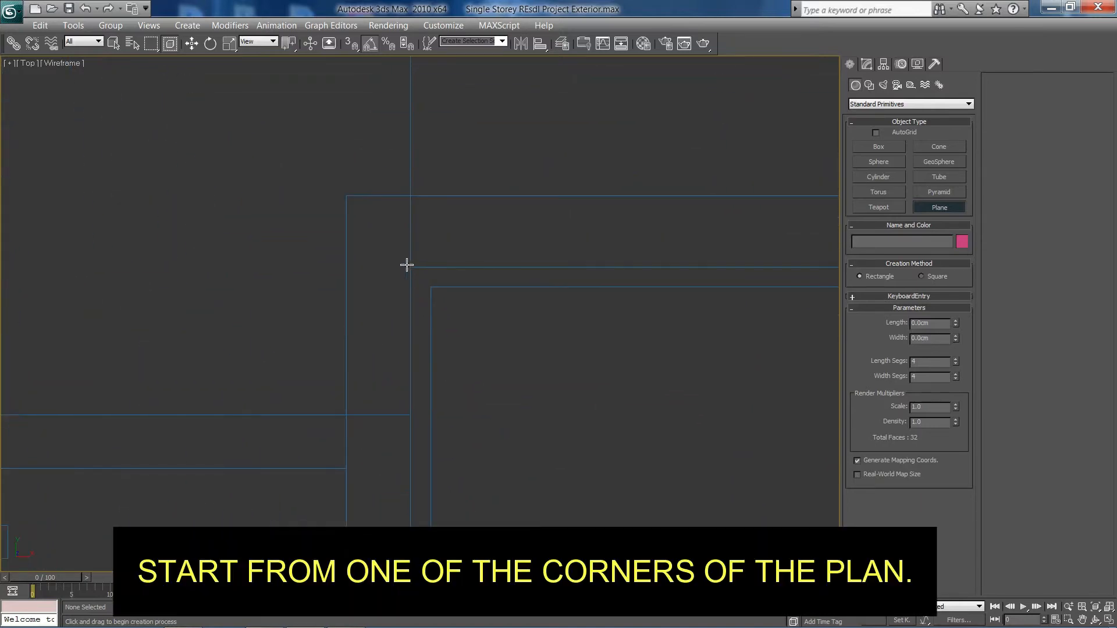
pyautogui.moveTo(412, 267); pyautogui.dragTo(433, 289)
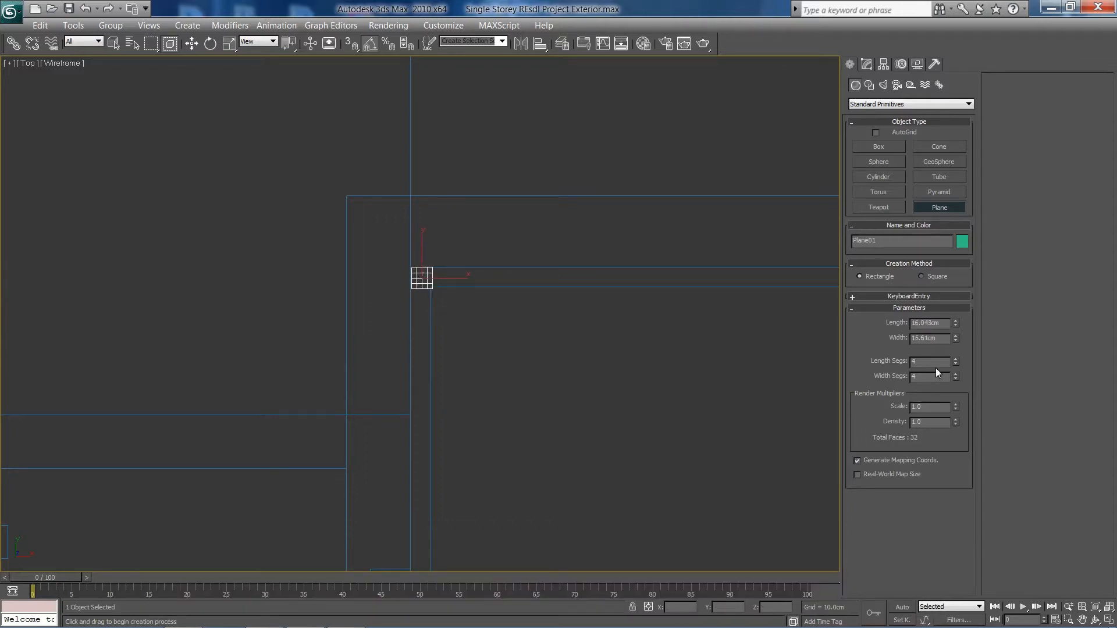
# - Reduce the plane's length and width segments to 1 each
pyautogui.doubleClick(923, 377)
pyautogui.write('1')
pyautogui.press('Return')
# - Move the plane along X and Y to align its left and upper edges with the outer wall corner lines
pyautogui.moveTo(580, 307); pyautogui.dragTo(581, 309, button='middle')
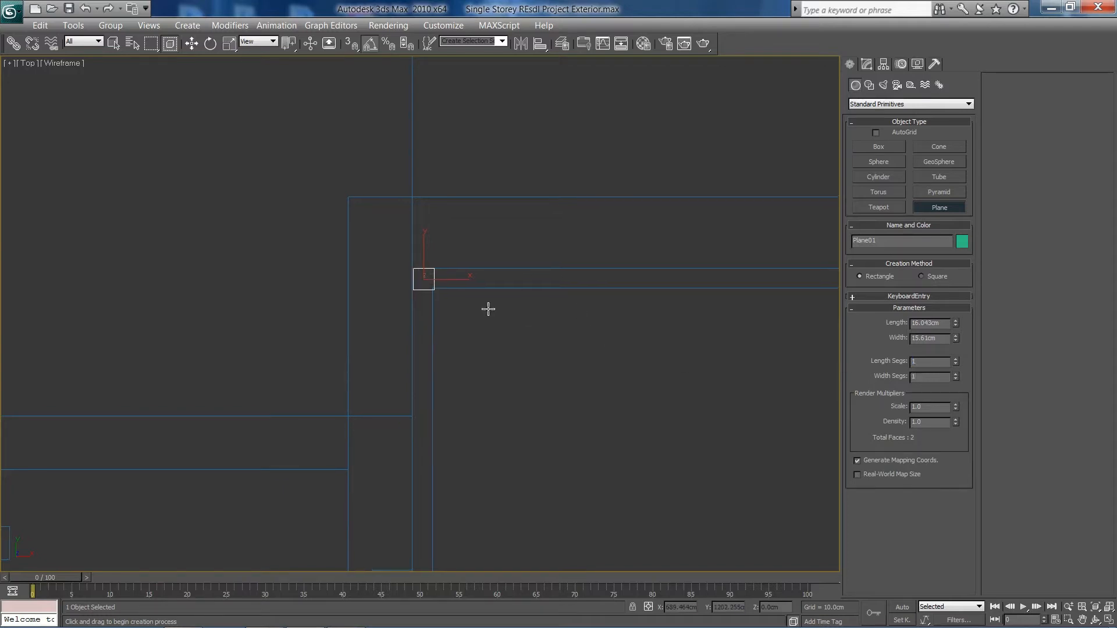
pyautogui.scroll(6, 461, 314)
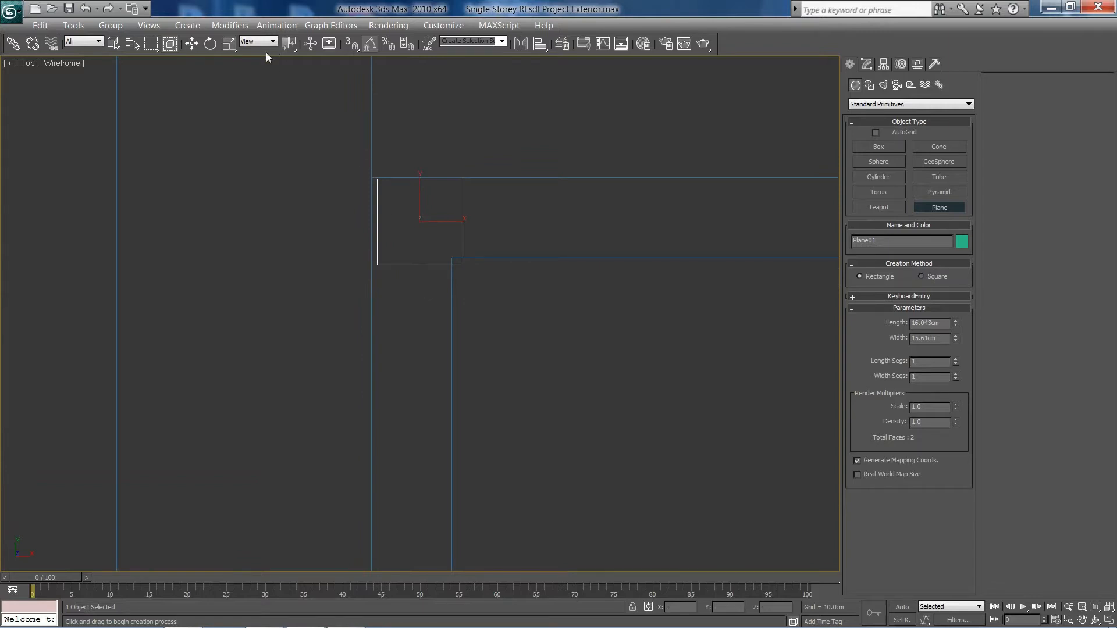
pyautogui.click(188, 45)
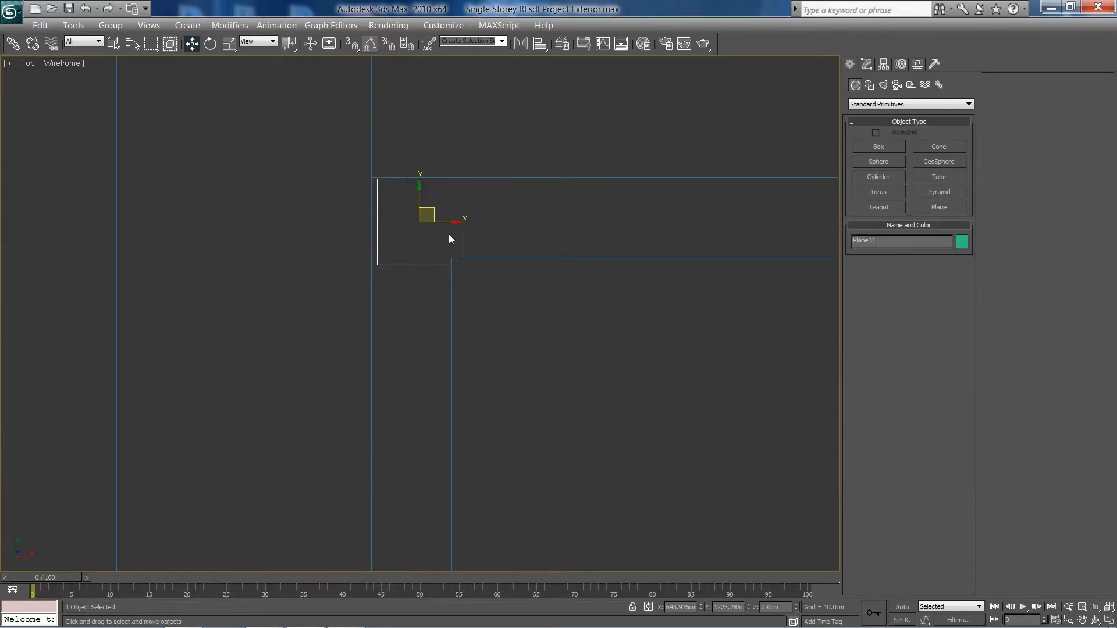
pyautogui.moveTo(456, 221); pyautogui.dragTo(446, 224)
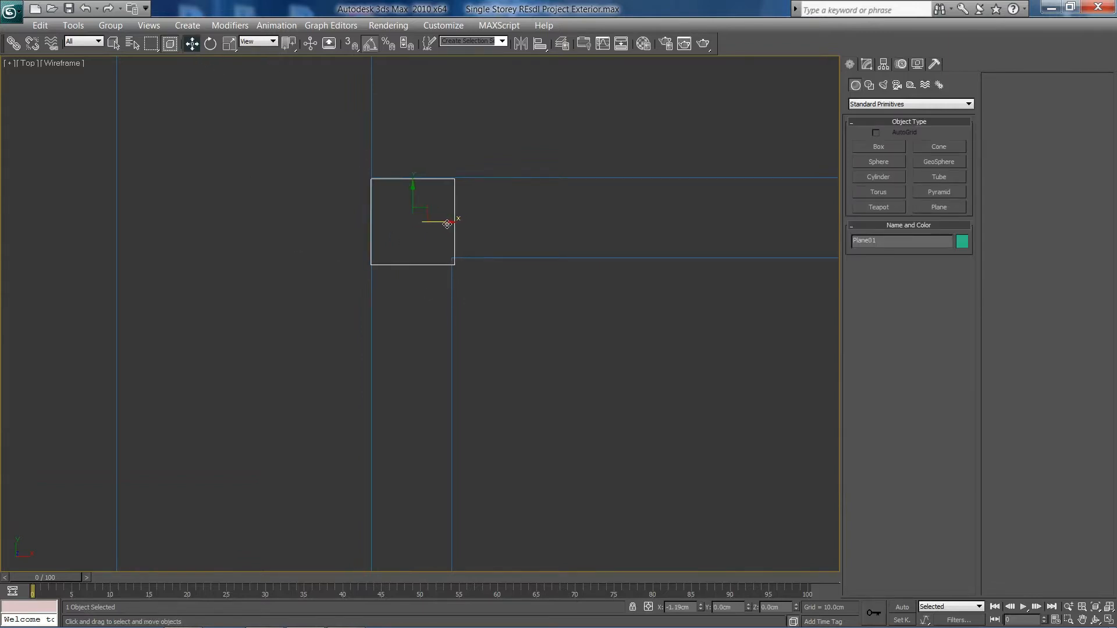
pyautogui.moveTo(599, 161); pyautogui.dragTo(557, 198, button='middle')
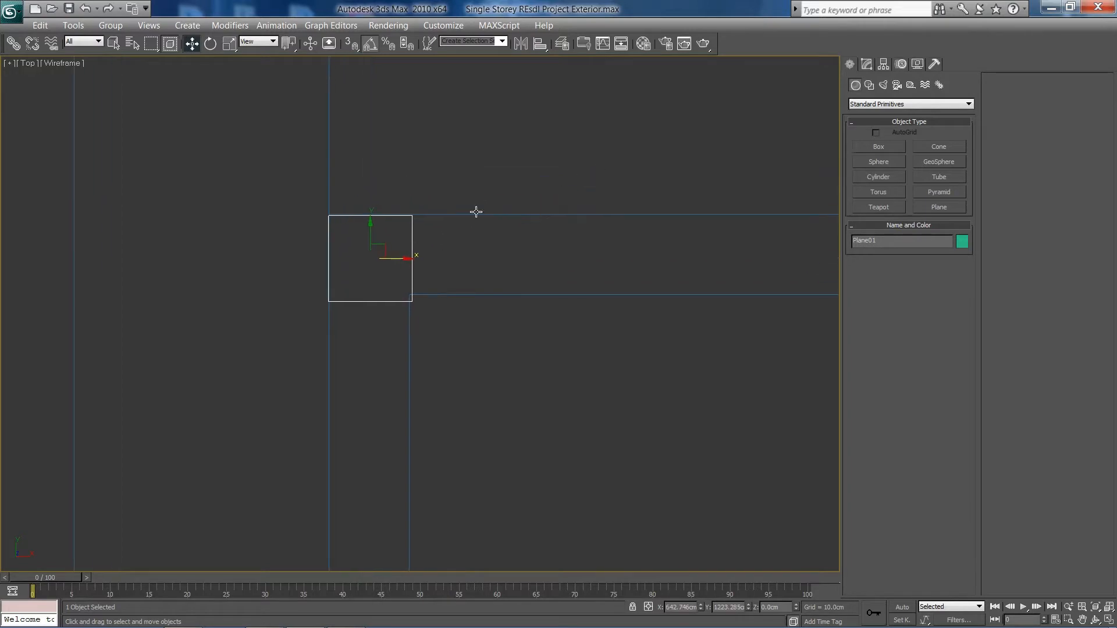
pyautogui.press('1')
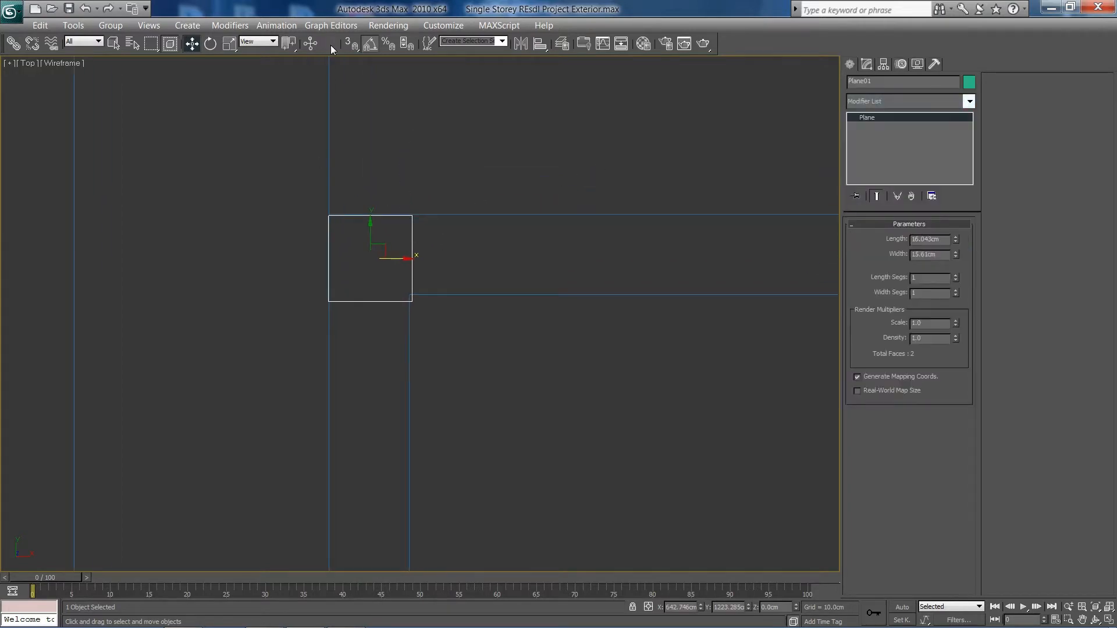
pyautogui.moveTo(372, 236); pyautogui.dragTo(371, 235)
pyautogui.scroll(2, 374, 274)
pyautogui.moveTo(374, 274); pyautogui.dragTo(418, 272, button='middle')
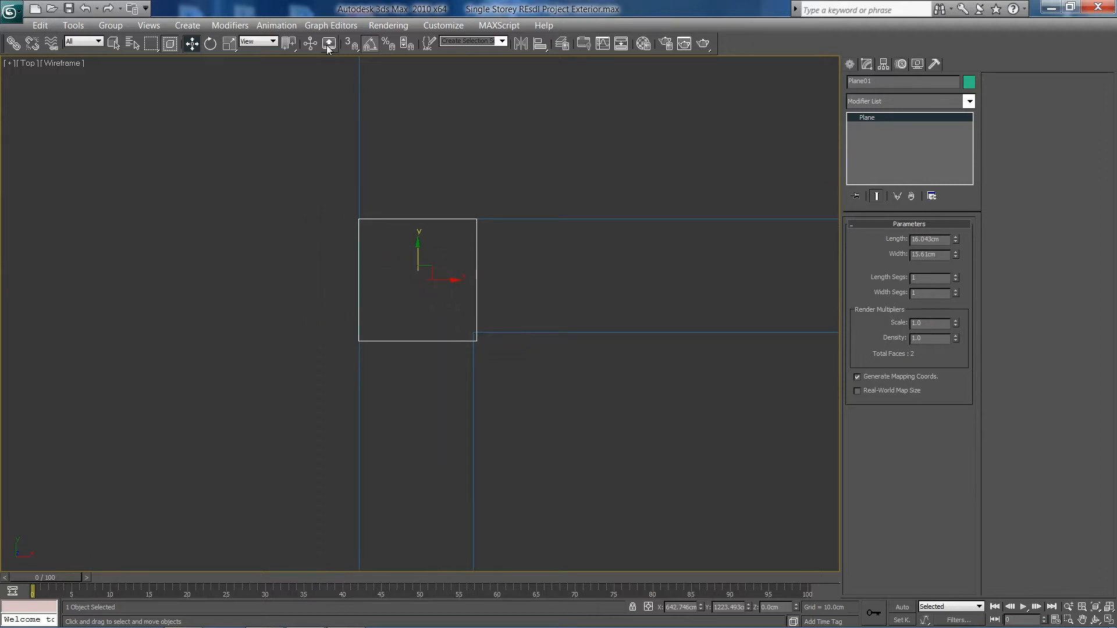
pyautogui.click(969, 101)
pyautogui.click(969, 102)
pyautogui.click(969, 102)
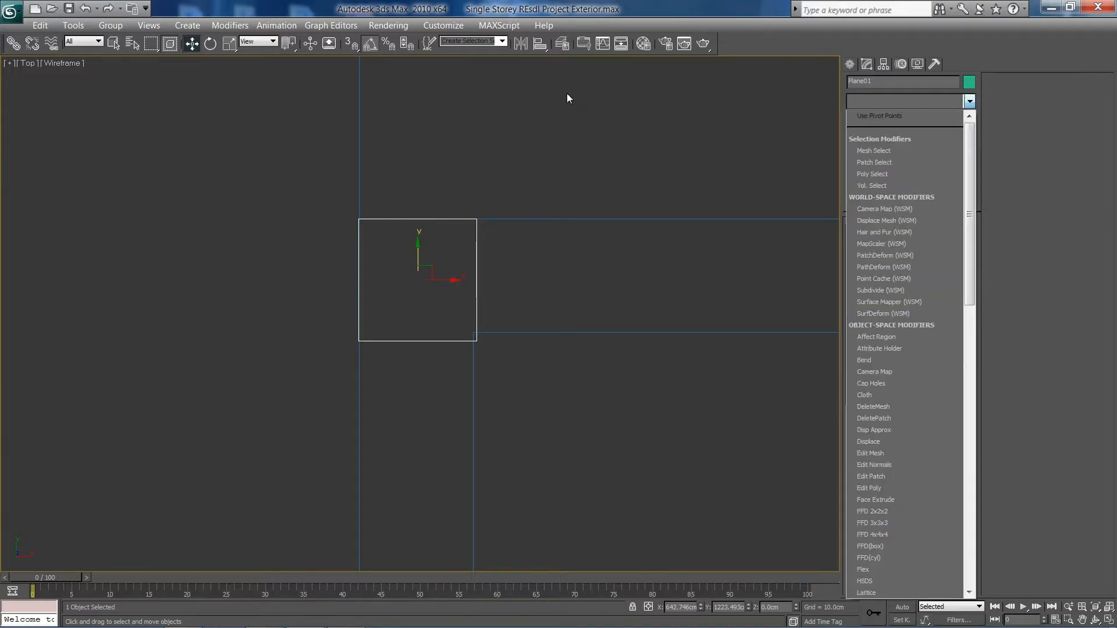
# - With 3D snapping on, move the plane by its upper-left corner onto the outer wall corner's endpoint
pyautogui.click(348, 47)
pyautogui.moveTo(439, 234); pyautogui.dragTo(549, 303, button='middle')
pyautogui.scroll(2, 549, 302)
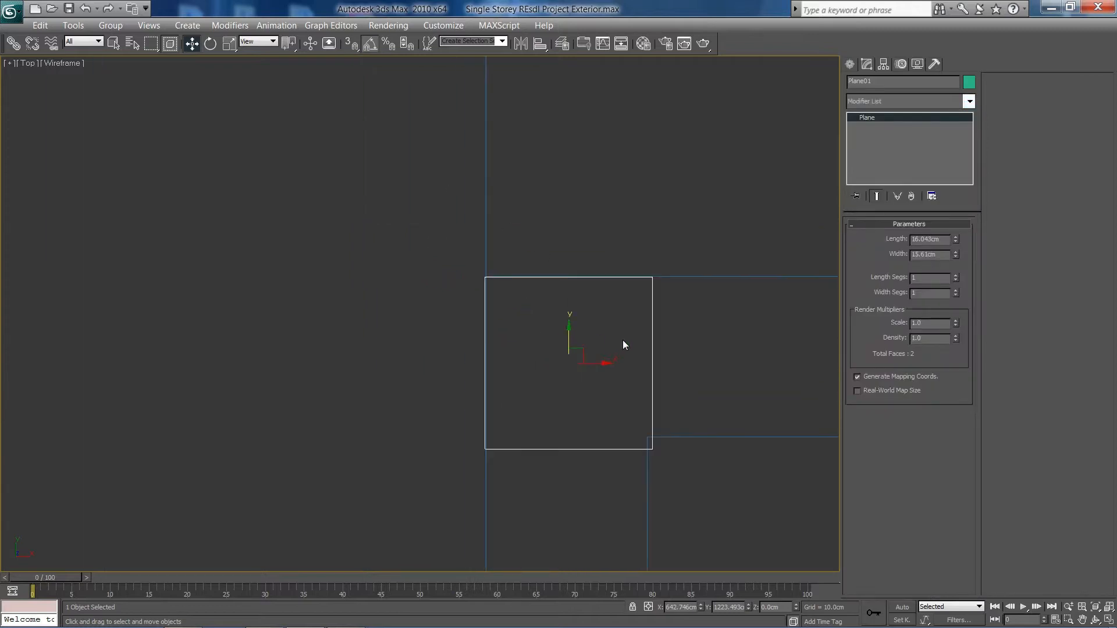
pyautogui.click(406, 297)
pyautogui.click(653, 355)
pyautogui.moveTo(576, 356); pyautogui.dragTo(689, 225)
pyautogui.click(351, 43)
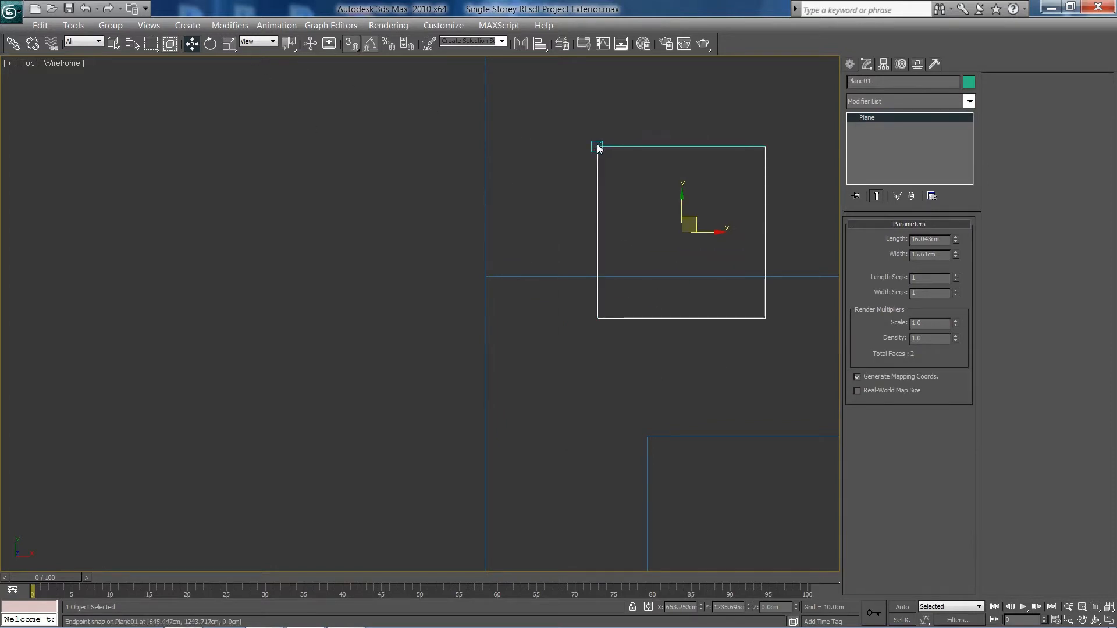
pyautogui.moveTo(597, 147); pyautogui.dragTo(486, 276)
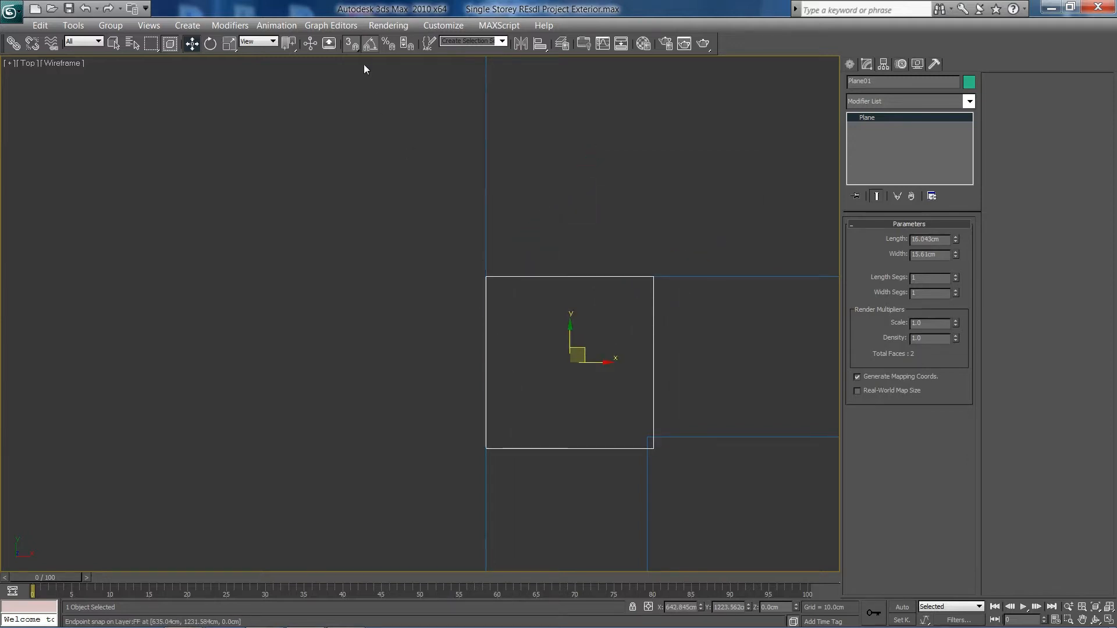
# - Add an Edit Poly modifier to the plane
pyautogui.moveTo(797, 289); pyautogui.dragTo(637, 212, button='middle')
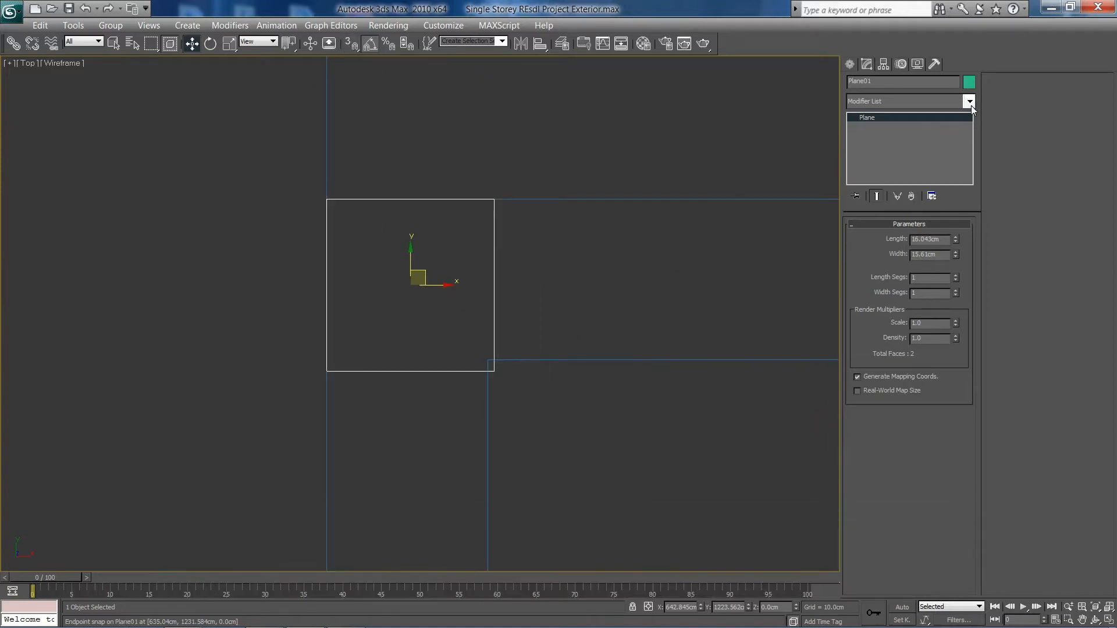
pyautogui.click(970, 102)
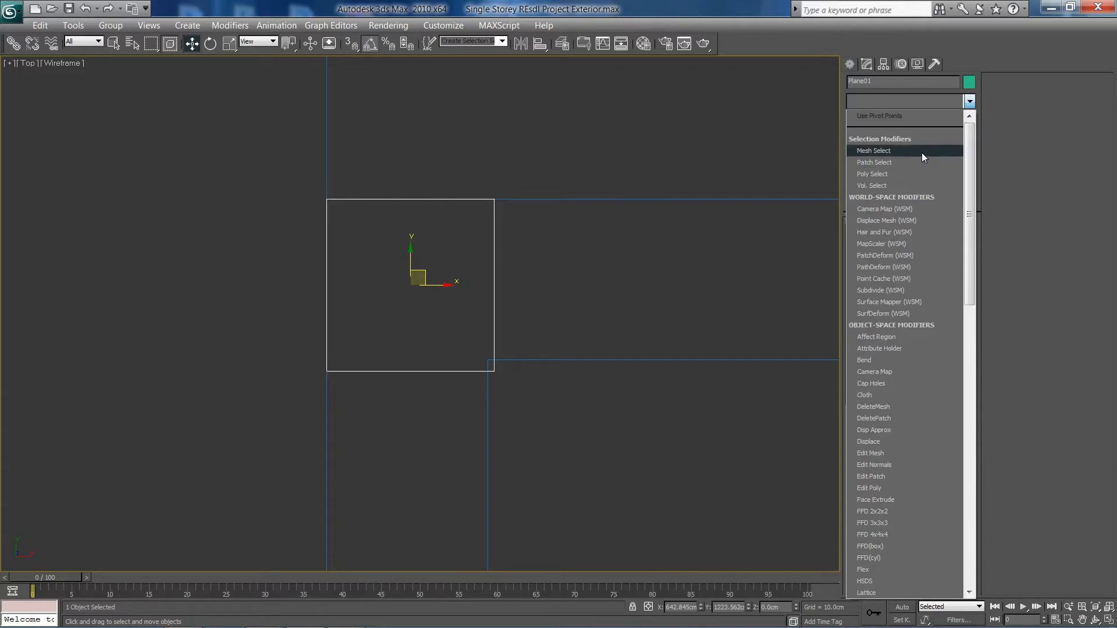
pyautogui.scroll(-10, 922, 153)
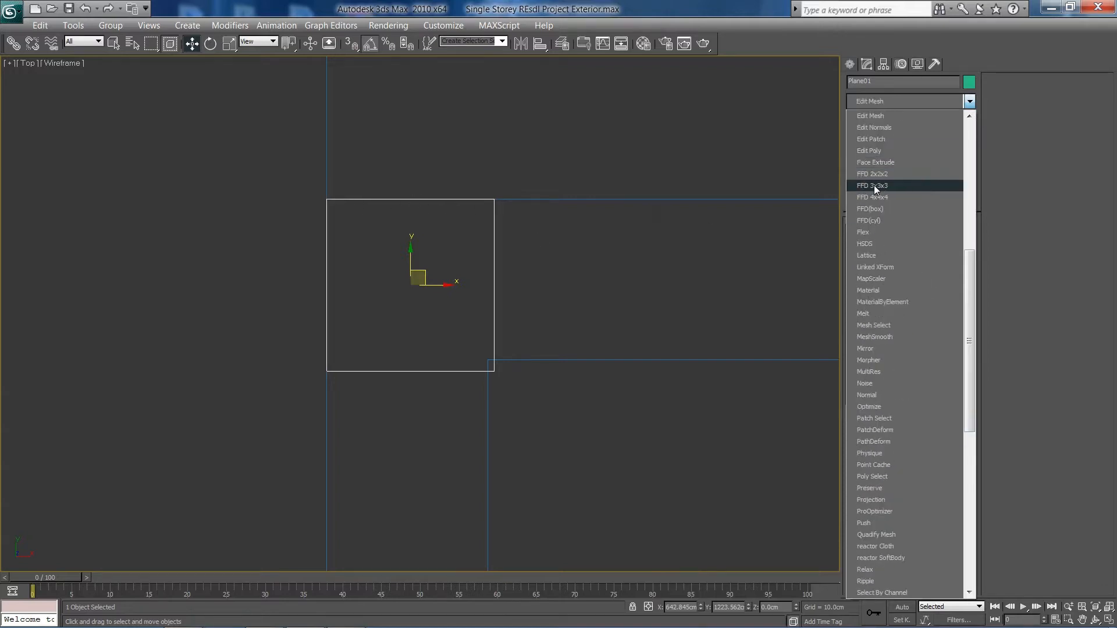
pyautogui.click(882, 151)
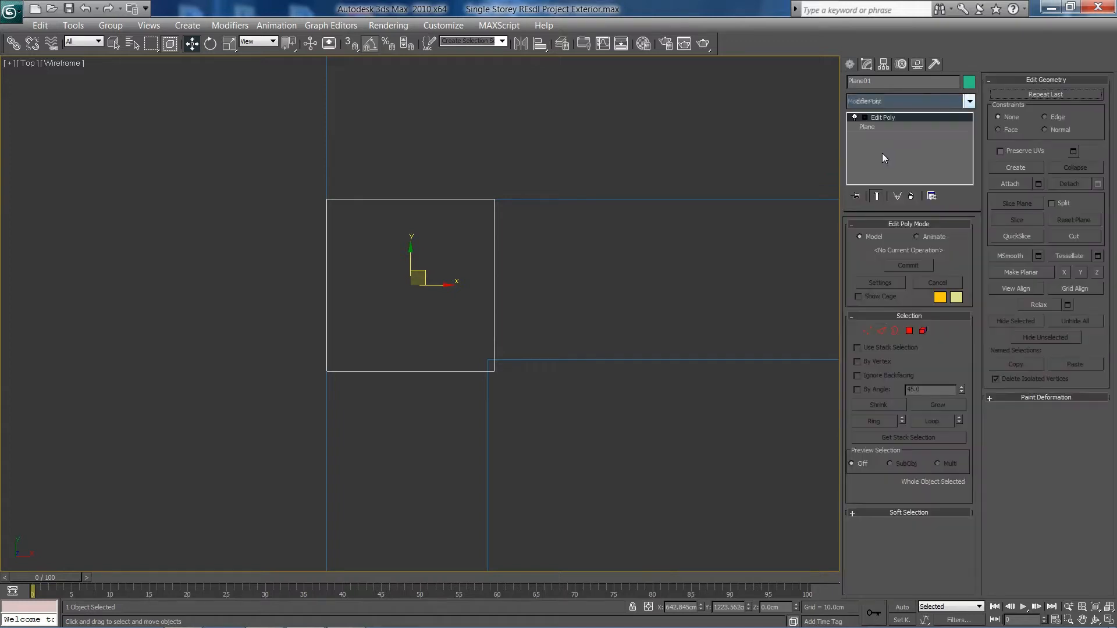
# - Move the plane's right and lower vertex pairs onto the inner wall lines so it matches the wall thickness
pyautogui.click(869, 330)
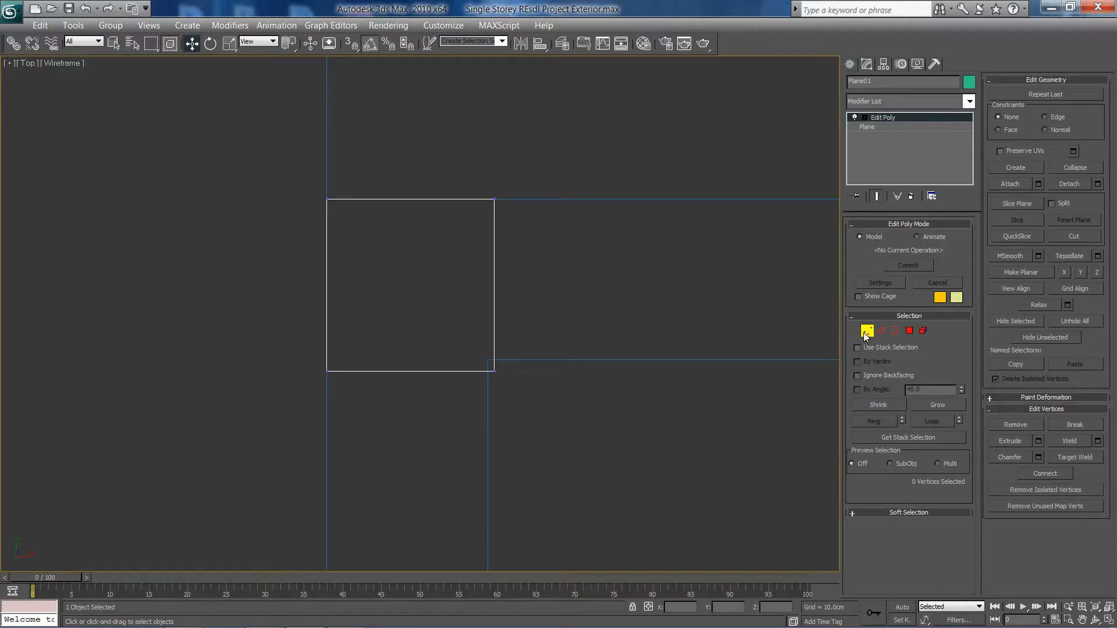
pyautogui.moveTo(473, 177); pyautogui.dragTo(557, 421)
pyautogui.moveTo(523, 286); pyautogui.dragTo(516, 285)
pyautogui.moveTo(385, 316); pyautogui.dragTo(323, 377)
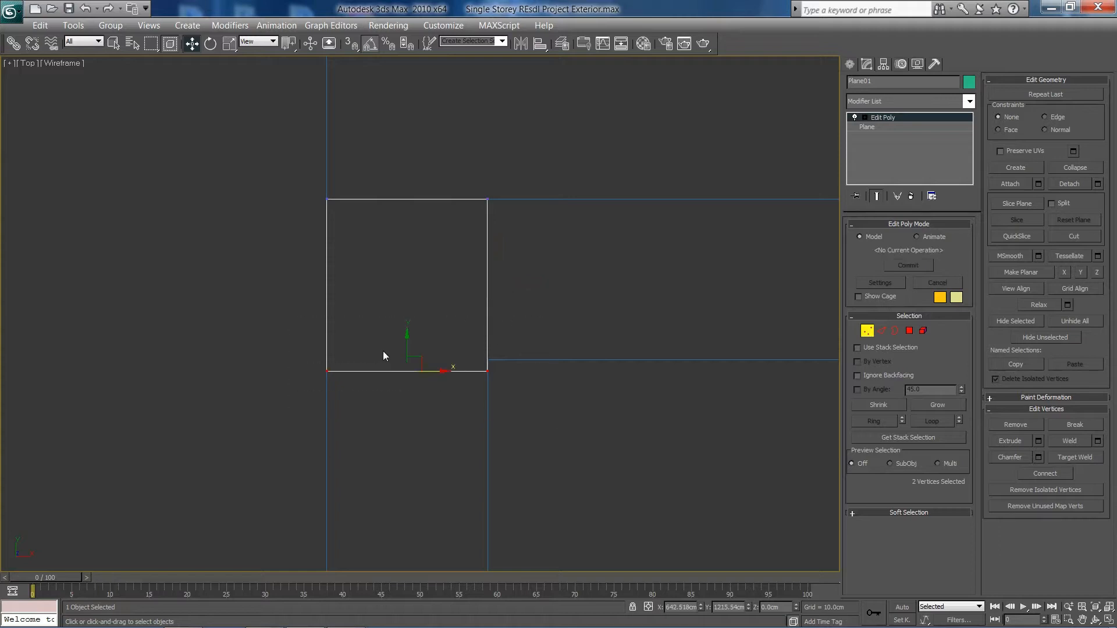
pyautogui.moveTo(405, 343); pyautogui.dragTo(409, 329)
# - At edge level, extend the plane's right edge as a copy along the upper wall toward its right-hand corner
pyautogui.scroll(-4, 408, 329)
pyautogui.moveTo(408, 329); pyautogui.dragTo(387, 268, button='middle')
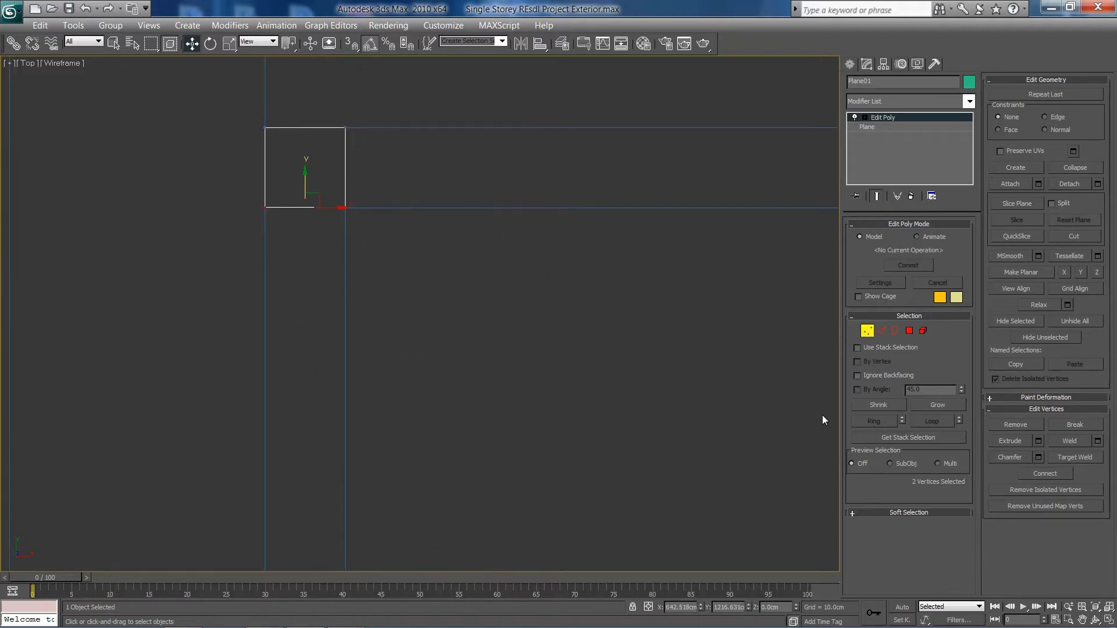
pyautogui.click(881, 331)
pyautogui.click(345, 169)
pyautogui.moveTo(466, 237); pyautogui.dragTo(219, 305, button='middle')
pyautogui.scroll(-2, 374, 227)
pyautogui.keyDown('shift'); pyautogui.moveTo(216, 292); pyautogui.dragTo(768, 294); pyautogui.keyUp('shift')
pyautogui.scroll(-4, 788, 324)
pyautogui.moveTo(788, 324); pyautogui.dragTo(375, 324, button='middle')
pyautogui.keyDown('shift'); pyautogui.moveTo(169, 290); pyautogui.dragTo(600, 302); pyautogui.keyUp('shift')
# - Add a wall-thickness corner segment at the upper wall's right end and extend its lower edge down to the door opening
pyautogui.scroll(3, 727, 257)
pyautogui.moveTo(728, 258); pyautogui.dragTo(427, 273, button='middle')
pyautogui.scroll(3, 389, 204)
pyautogui.keyDown('shift'); pyautogui.moveTo(399, 190); pyautogui.dragTo(525, 189); pyautogui.keyUp('shift')
pyautogui.moveTo(437, 257); pyautogui.dragTo(526, 215, button='middle')
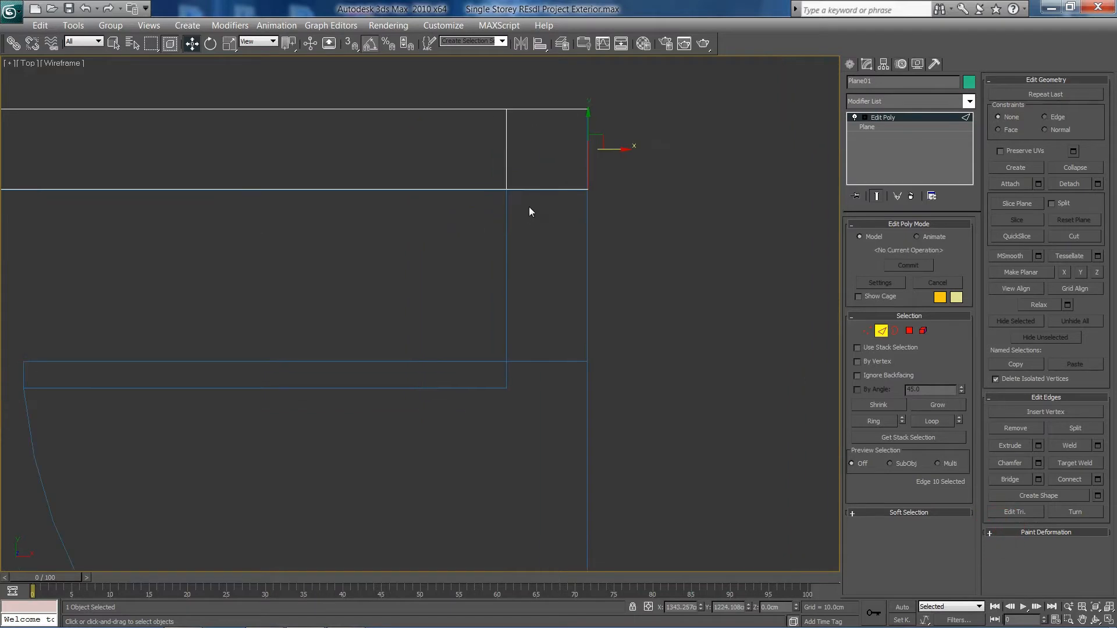
pyautogui.click(538, 189)
pyautogui.moveTo(580, 257); pyautogui.dragTo(588, 213, button='middle')
pyautogui.keyDown('shift'); pyautogui.moveTo(552, 114); pyautogui.dragTo(563, 285); pyautogui.keyUp('shift')
# - Extend the lower edge across the door opening, down to the adjoining wall, and across that wall's thickness to the corner
pyautogui.scroll(-4, 488, 421)
pyautogui.moveTo(434, 420); pyautogui.dragTo(442, 331, button='middle')
pyautogui.scroll(1, 444, 299)
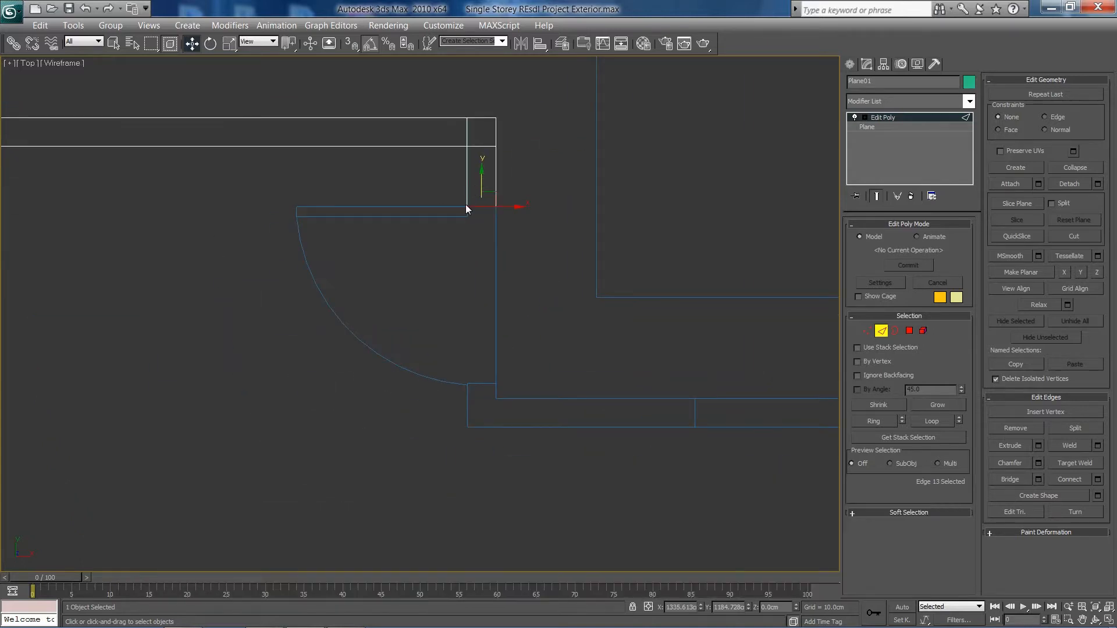
pyautogui.keyDown('shift'); pyautogui.moveTo(482, 185); pyautogui.dragTo(480, 359); pyautogui.keyUp('shift')
pyautogui.moveTo(493, 395); pyautogui.dragTo(486, 295, button='middle')
pyautogui.scroll(3, 487, 295)
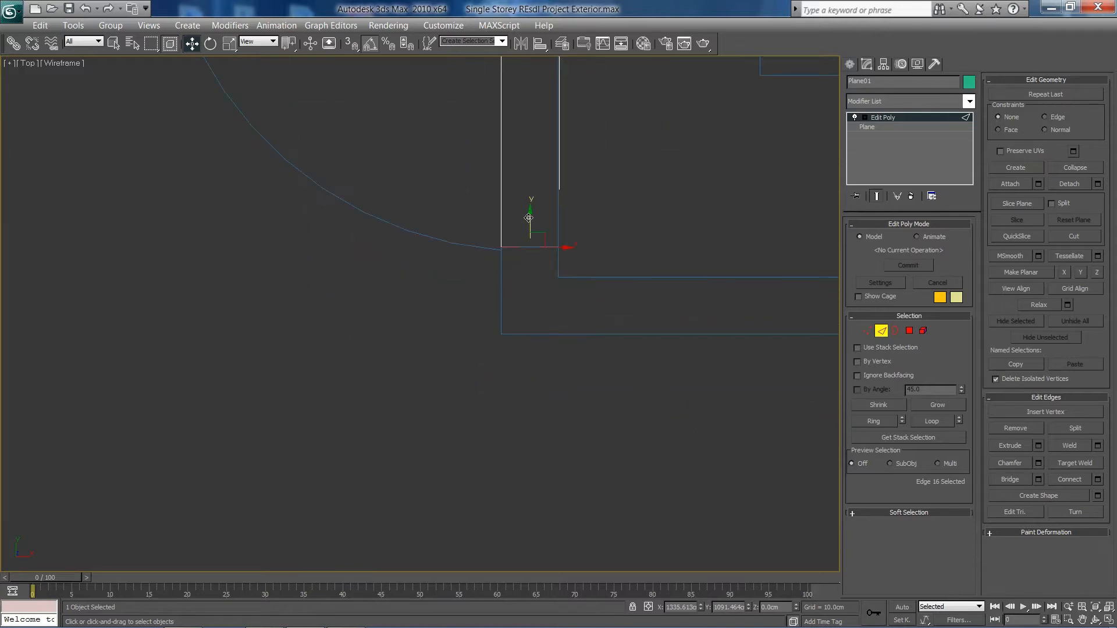
pyautogui.keyDown('shift'); pyautogui.moveTo(532, 216); pyautogui.dragTo(533, 240); pyautogui.keyUp('shift')
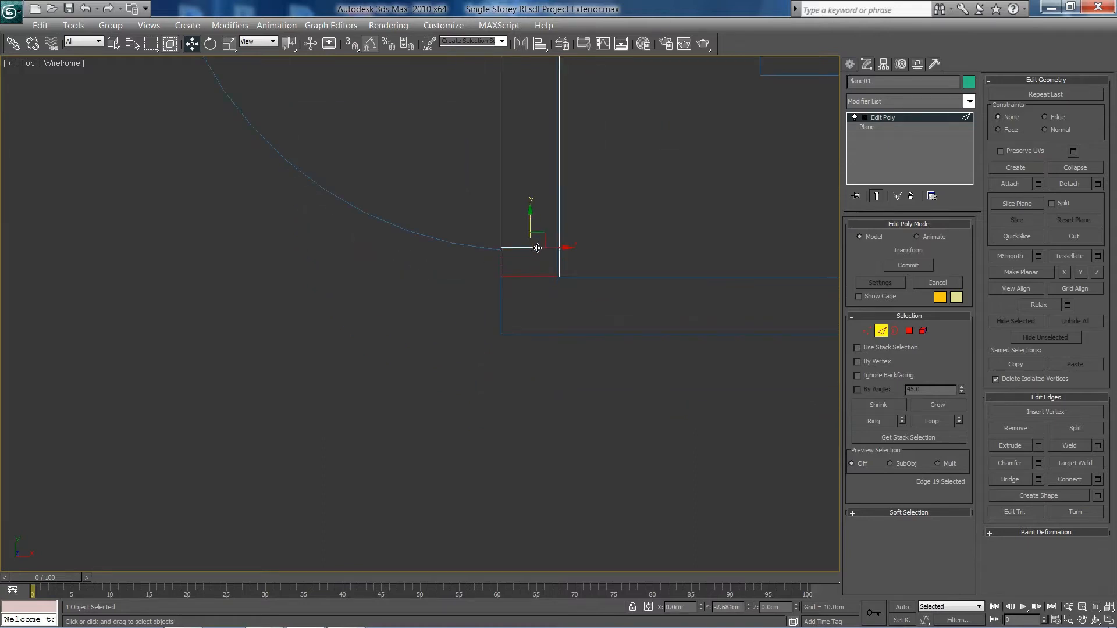
pyautogui.moveTo(542, 265); pyautogui.dragTo(459, 216, button='middle')
pyautogui.keyDown('shift'); pyautogui.moveTo(447, 200); pyautogui.dragTo(447, 259); pyautogui.keyUp('shift')
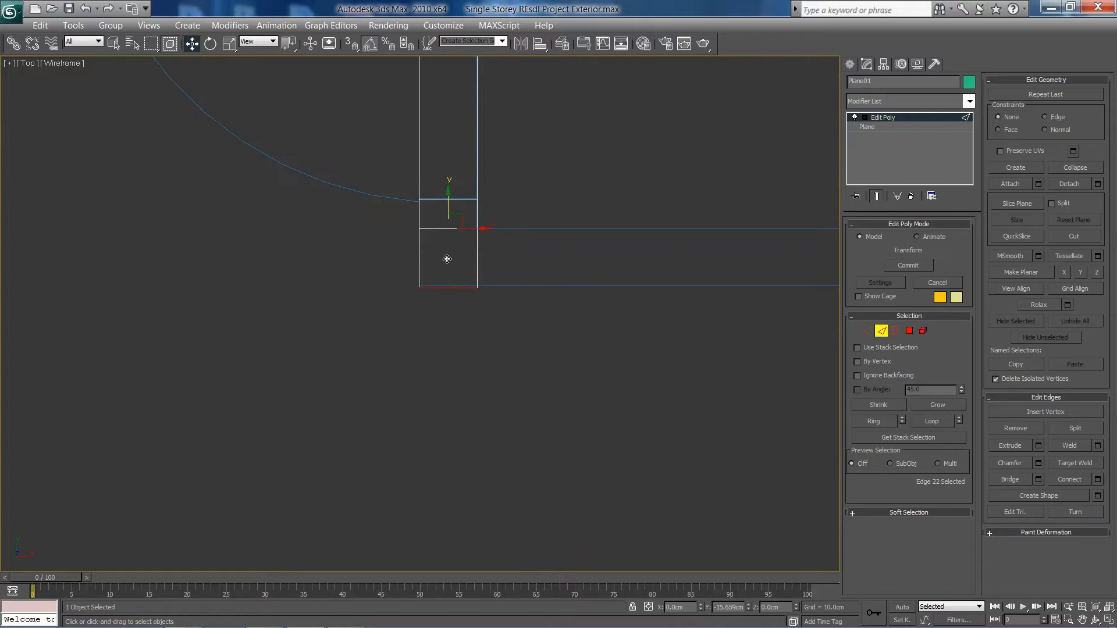
# - Extend the corner segment's right edge along the short horizontal wall, with segments ending at both sides of the window opening
pyautogui.moveTo(497, 274); pyautogui.dragTo(301, 281, button='middle')
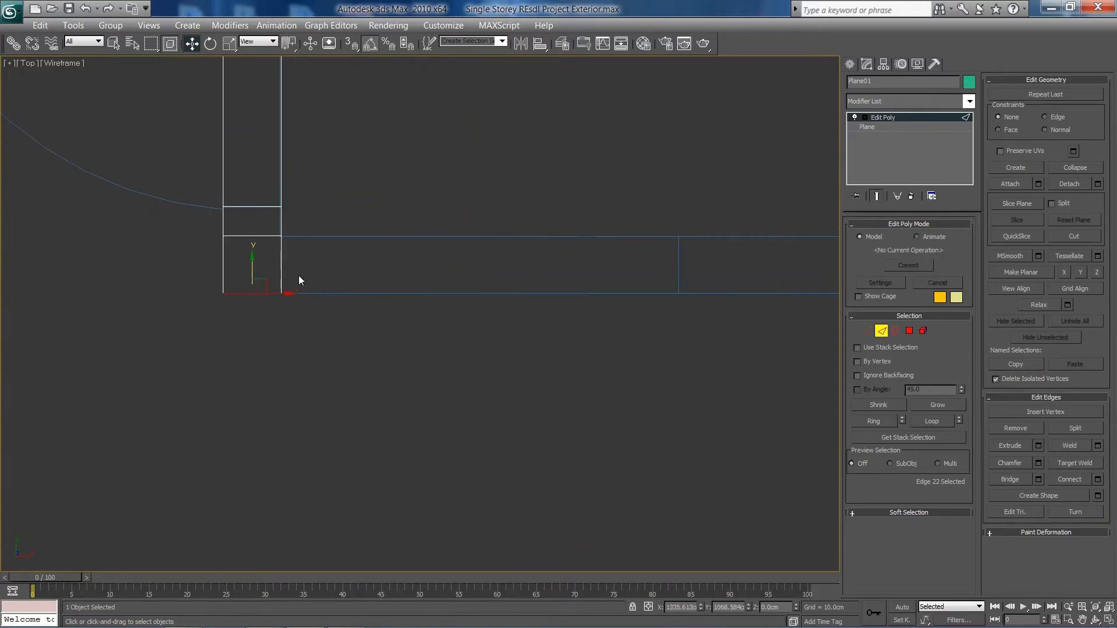
pyautogui.click(280, 273)
pyautogui.keyDown('shift'); pyautogui.moveTo(302, 265); pyautogui.dragTo(707, 273); pyautogui.keyUp('shift')
pyautogui.scroll(-2, 602, 323)
pyautogui.moveTo(602, 325); pyautogui.dragTo(498, 313, button='middle')
pyautogui.scroll(1, 377, 299)
pyautogui.keyDown('shift'); pyautogui.moveTo(362, 262); pyautogui.dragTo(596, 274); pyautogui.keyUp('shift')
# - Extend the wall's end edge to the right boundary wall and add a corner segment across that wall's thickness
pyautogui.moveTo(715, 308); pyautogui.dragTo(225, 280, button='middle')
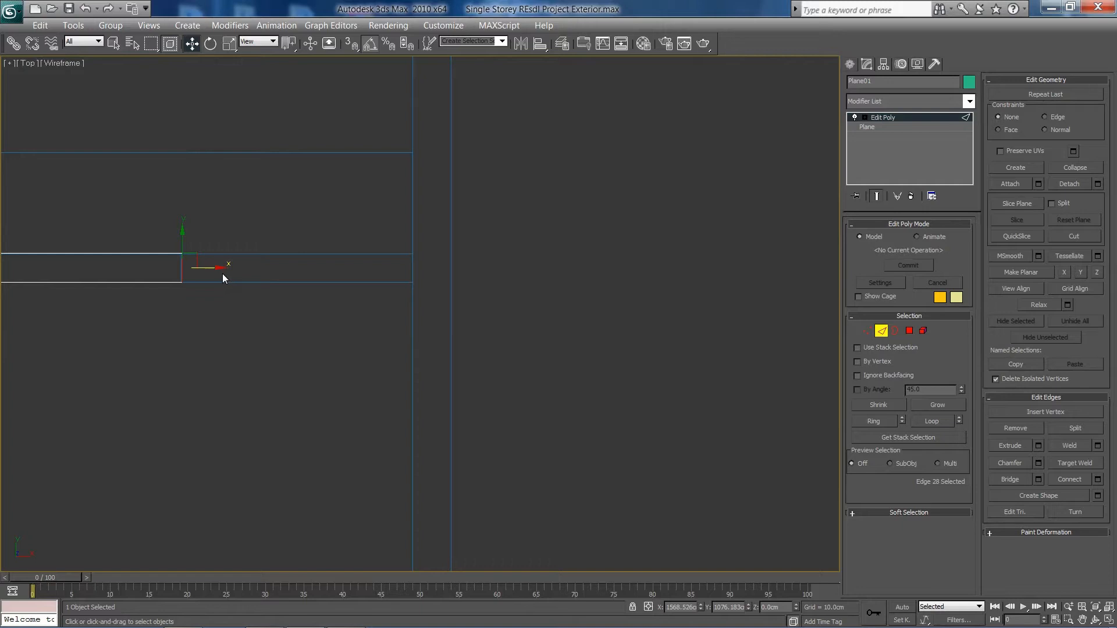
pyautogui.keyDown('shift'); pyautogui.moveTo(216, 269); pyautogui.dragTo(446, 281); pyautogui.keyUp('shift')
pyautogui.moveTo(456, 297); pyautogui.dragTo(549, 260, button='middle')
pyautogui.keyDown('shift'); pyautogui.moveTo(531, 230); pyautogui.dragTo(570, 221); pyautogui.keyUp('shift')
# - Extend the lower edge of the corner segment down along the right boundary wall to the front wall's upper line
pyautogui.moveTo(471, 333); pyautogui.dragTo(580, 213, button='middle')
pyautogui.scroll(-3, 582, 206)
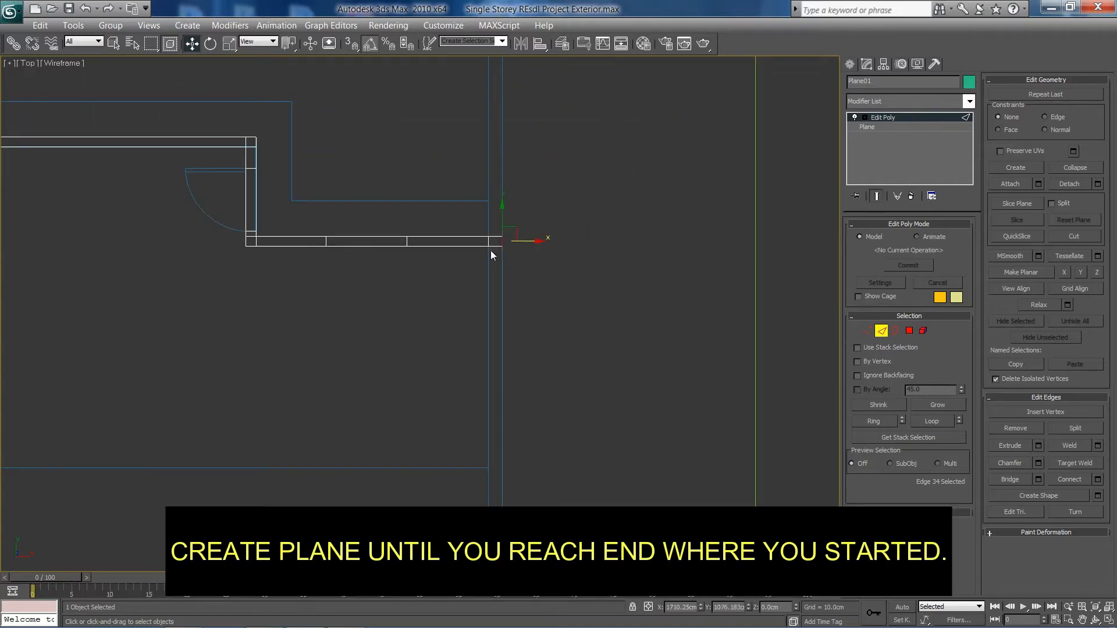
pyautogui.click(492, 245)
pyautogui.moveTo(497, 198); pyautogui.dragTo(602, 273, button='middle')
pyautogui.keyDown('shift'); pyautogui.moveTo(620, 144); pyautogui.dragTo(601, 434); pyautogui.keyUp('shift')
pyautogui.moveTo(601, 435); pyautogui.dragTo(599, 222, button='middle')
pyautogui.moveTo(629, 125); pyautogui.dragTo(632, 401)
# - Add a wall-thickness corner segment where the right boundary wall meets the front wall
pyautogui.moveTo(618, 471); pyautogui.dragTo(606, 312, button='middle')
pyautogui.scroll(2, 595, 288)
pyautogui.moveTo(725, 221); pyautogui.dragTo(506, 245, button='middle')
pyautogui.scroll(2, 506, 244)
pyautogui.moveTo(667, 194); pyautogui.dragTo(578, 229, button='middle')
pyautogui.moveTo(584, 216)
pyautogui.mouseDown()
pyautogui.moveTo(591, 199)
pyautogui.moveTo(571, 230)
pyautogui.moveTo(581, 237)
pyautogui.mouseUp()
# - Extend the left edge of the front corner segment along the front wall to the near side of the window opening
pyautogui.moveTo(502, 294); pyautogui.dragTo(559, 252, button='middle')
pyautogui.scroll(-2, 541, 279)
pyautogui.moveTo(513, 319); pyautogui.dragTo(645, 315, button='middle')
pyautogui.click(686, 239)
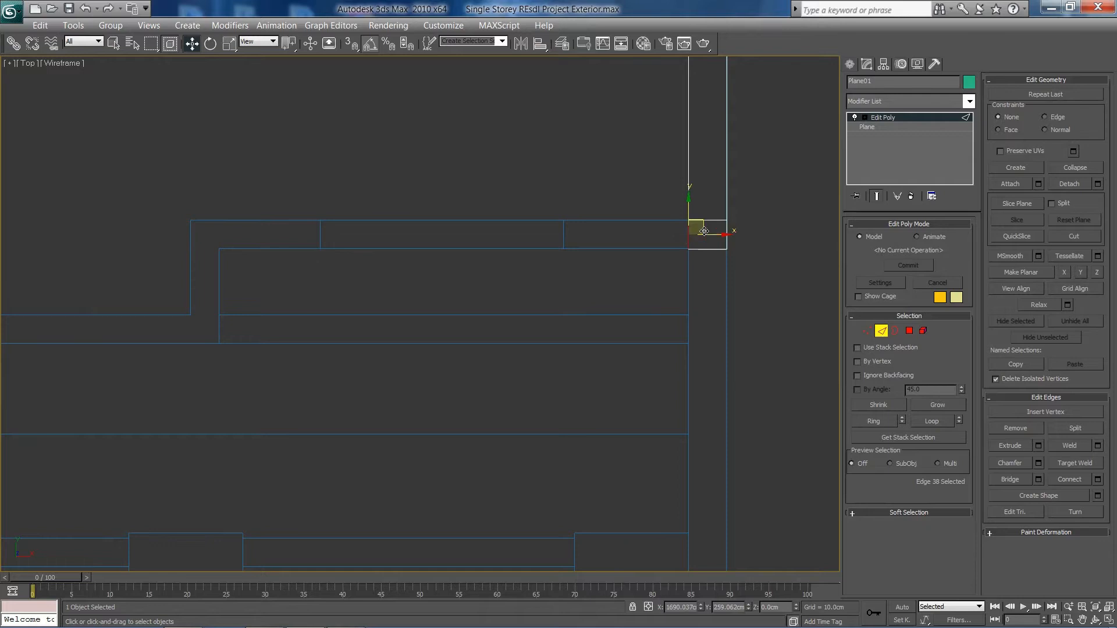
pyautogui.click(666, 244)
pyautogui.click(688, 239)
pyautogui.keyDown('shift'); pyautogui.moveTo(708, 235); pyautogui.dragTo(584, 242); pyautogui.keyUp('shift')
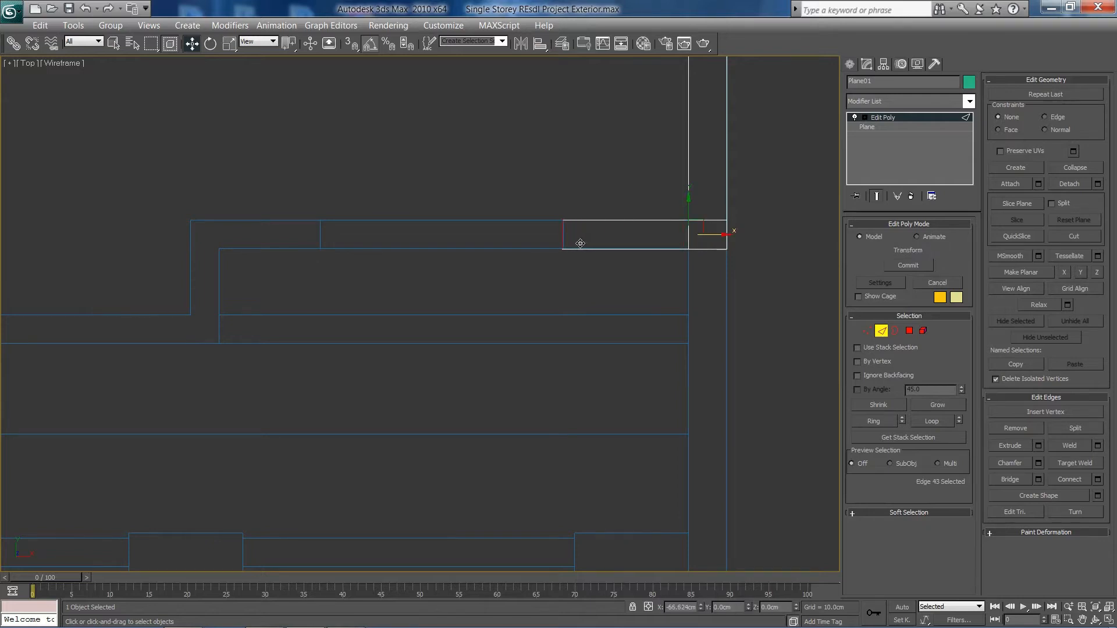
pyautogui.moveTo(542, 253); pyautogui.dragTo(688, 306, button='middle')
pyautogui.moveTo(717, 377); pyautogui.dragTo(669, 339, button='middle')
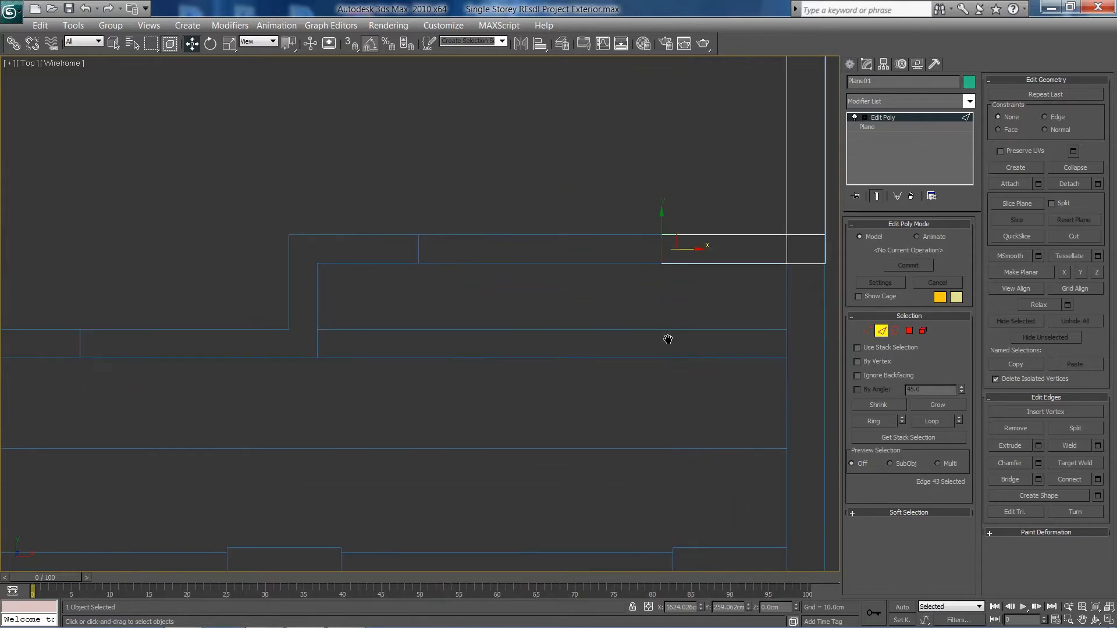
pyautogui.moveTo(697, 283); pyautogui.dragTo(753, 323, button='middle')
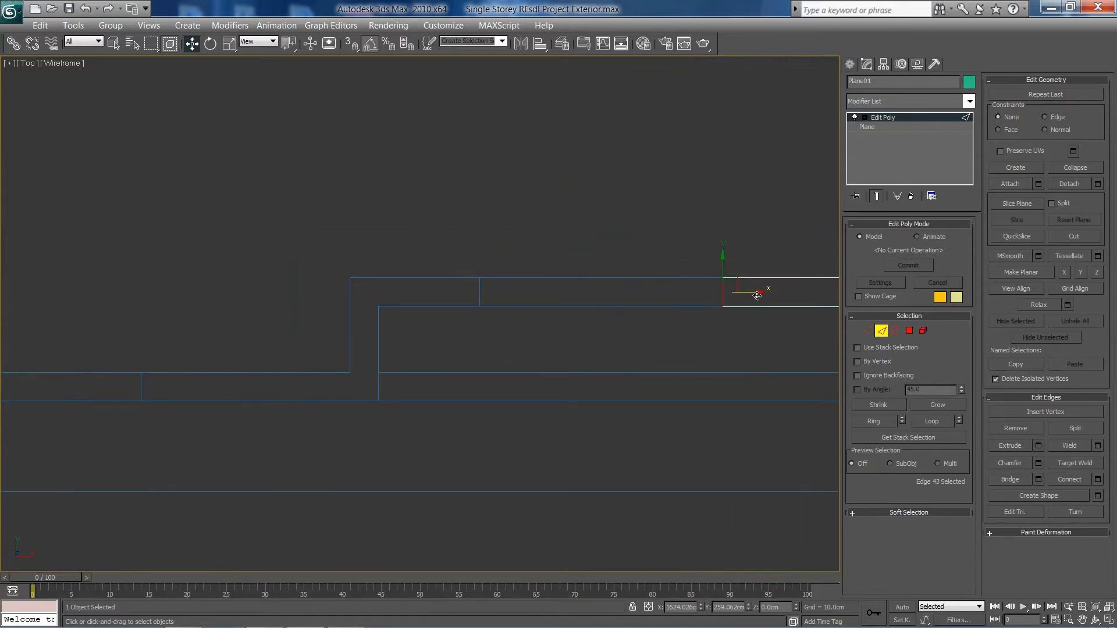
# - Extend the front wall's end edge across the window opening to the return corner and add a wall-thickness corner segment
pyautogui.keyDown('shift'); pyautogui.moveTo(756, 290); pyautogui.dragTo(513, 279); pyautogui.keyUp('shift')
pyautogui.moveTo(491, 324); pyautogui.dragTo(708, 251, button='middle')
pyautogui.keyDown('shift'); pyautogui.moveTo(712, 230); pyautogui.dragTo(558, 294); pyautogui.keyUp('shift')
# - Extend the corner segment's lower edge down the short return wall and add a segment across the projecting front wall's thickness
pyautogui.click(566, 242)
pyautogui.moveTo(559, 295); pyautogui.dragTo(617, 191, button='middle')
pyautogui.keyDown('shift'); pyautogui.moveTo(620, 160); pyautogui.dragTo(624, 188); pyautogui.keyUp('shift')
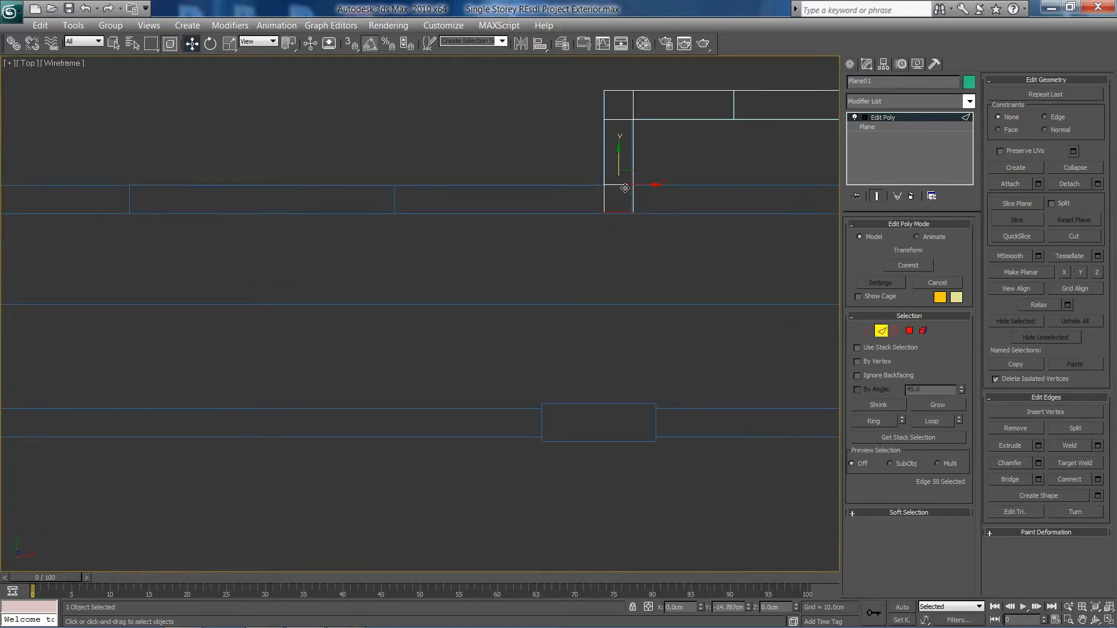
pyautogui.moveTo(606, 207); pyautogui.dragTo(666, 292, button='middle')
pyautogui.click(655, 289)
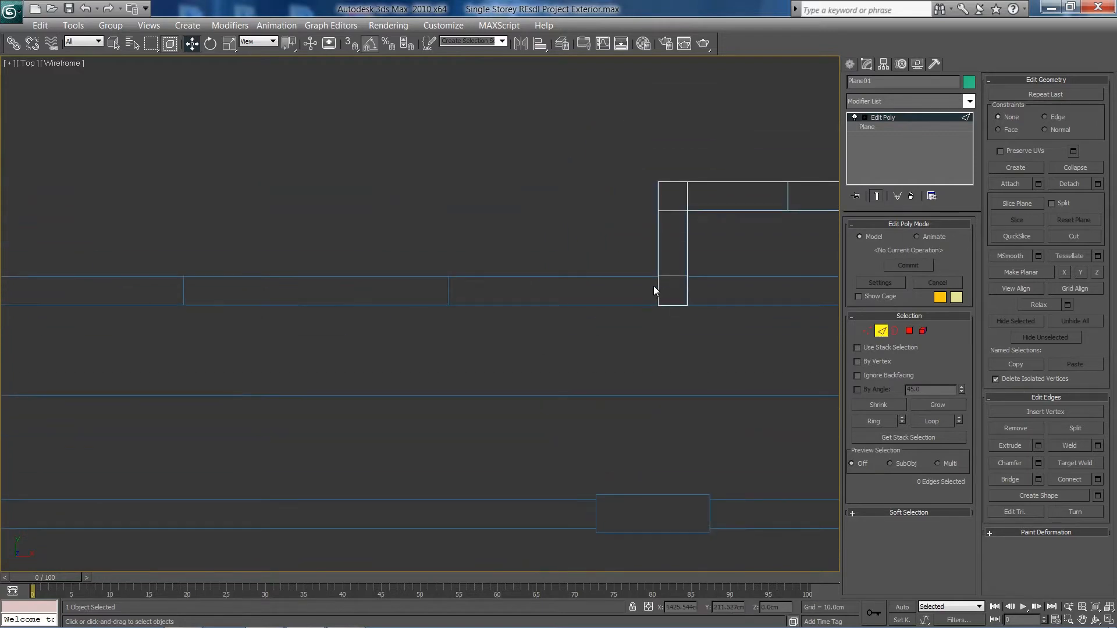
# - Align the return wall's inner column of vertices with the inner wall line of the floor plan
pyautogui.click(672, 305)
pyautogui.scroll(3, 674, 289)
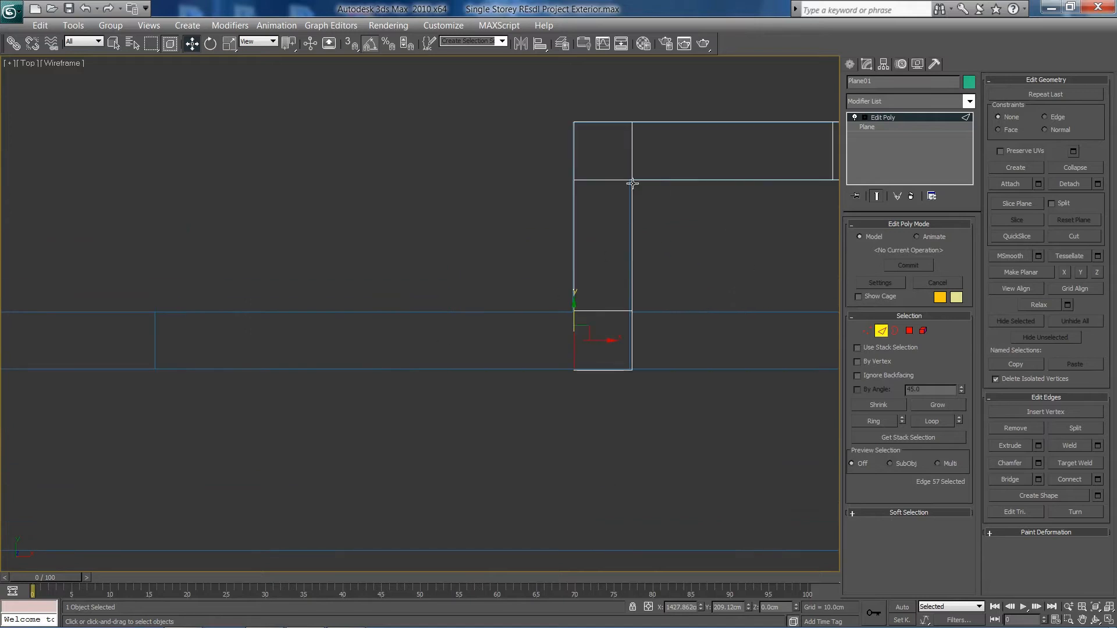
pyautogui.click(867, 329)
pyautogui.moveTo(614, 80); pyautogui.dragTo(645, 395)
pyautogui.scroll(1, 729, 272)
pyautogui.moveTo(831, 198); pyautogui.dragTo(675, 233, button='middle')
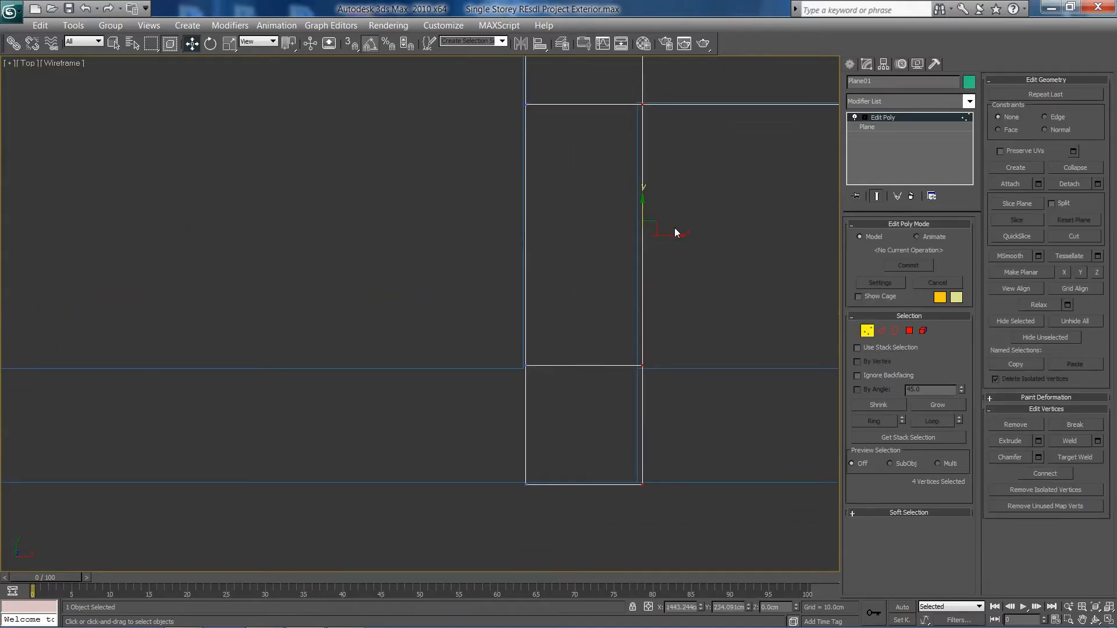
pyautogui.moveTo(676, 237); pyautogui.dragTo(672, 236)
# - Align the return wall's outer column of vertices with the outer wall line of the floor plan
pyautogui.scroll(-1, 543, 229)
pyautogui.moveTo(543, 218); pyautogui.dragTo(692, 229, button='middle')
pyautogui.moveTo(628, 85); pyautogui.dragTo(662, 503)
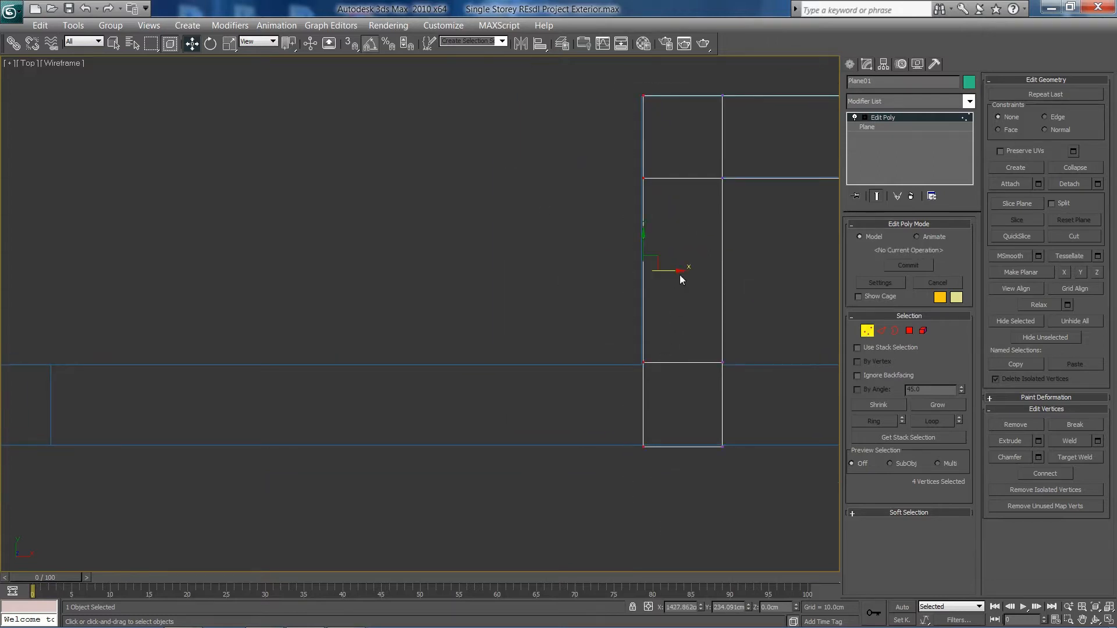
pyautogui.moveTo(680, 272)
pyautogui.mouseDown()
pyautogui.moveTo(668, 272)
pyautogui.moveTo(679, 271)
pyautogui.mouseUp()
# - Move the vertex pair where the return wall meets the projecting front wall onto that wall's upper line
pyautogui.moveTo(640, 379); pyautogui.dragTo(640, 292, button='middle')
pyautogui.moveTo(640, 292); pyautogui.dragTo(748, 312)
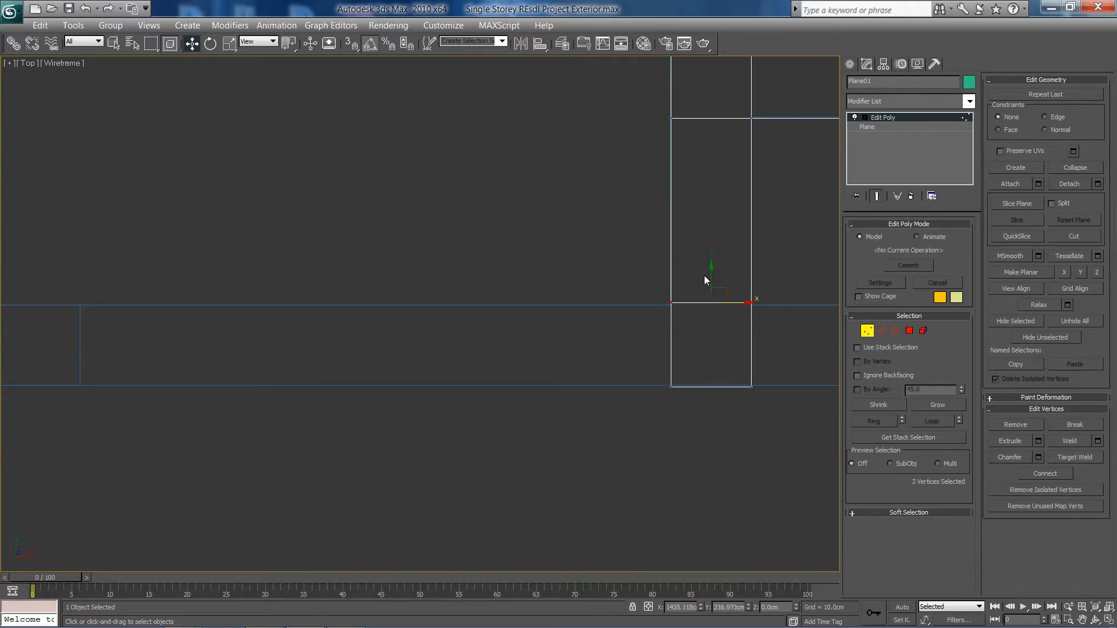
pyautogui.moveTo(715, 274); pyautogui.dragTo(714, 275)
# - Extend the lower corner segment's left edge along the projecting front wall to the near side of its window opening
pyautogui.click(881, 331)
pyautogui.moveTo(687, 356); pyautogui.dragTo(720, 281, button='middle')
pyautogui.scroll(-3, 357, 307)
pyautogui.moveTo(357, 307); pyautogui.dragTo(689, 269, button='middle')
pyautogui.keyDown('shift'); pyautogui.moveTo(762, 256); pyautogui.dragTo(545, 260); pyautogui.keyUp('shift')
pyautogui.rightClick(552, 256)
# - Extend the projecting front wall's end edge across the window opening and on to the opposite return wall
pyautogui.moveTo(711, 292); pyautogui.dragTo(731, 413, button='middle')
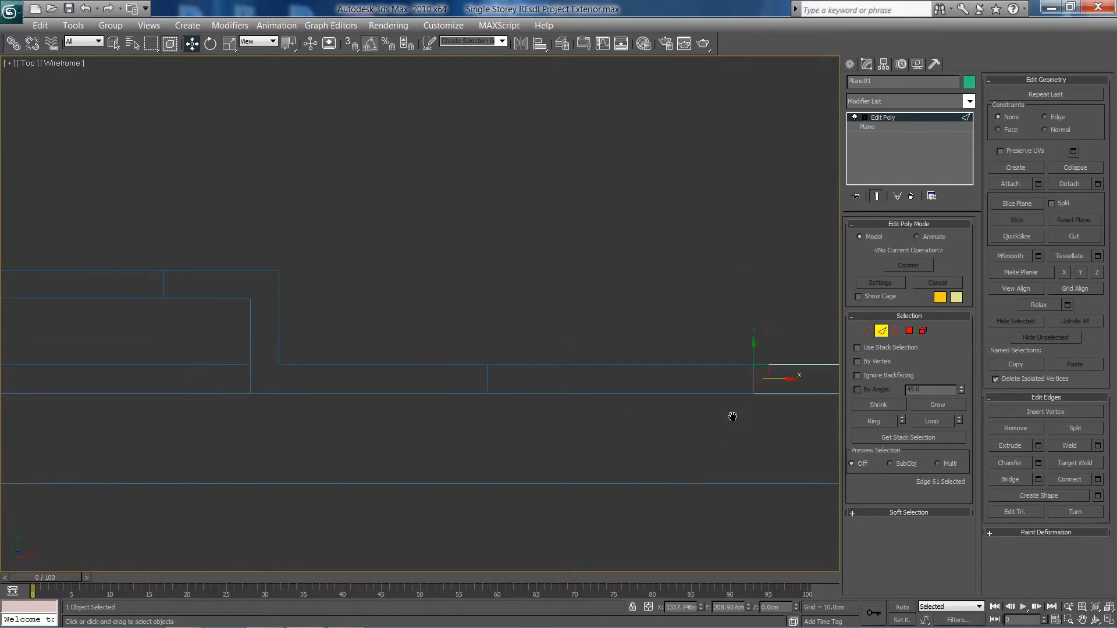
pyautogui.keyDown('shift'); pyautogui.moveTo(780, 383); pyautogui.dragTo(523, 384); pyautogui.keyUp('shift')
pyautogui.moveTo(512, 386); pyautogui.dragTo(634, 294, button='middle')
pyautogui.keyDown('shift'); pyautogui.moveTo(634, 294); pyautogui.dragTo(444, 276); pyautogui.keyUp('shift')
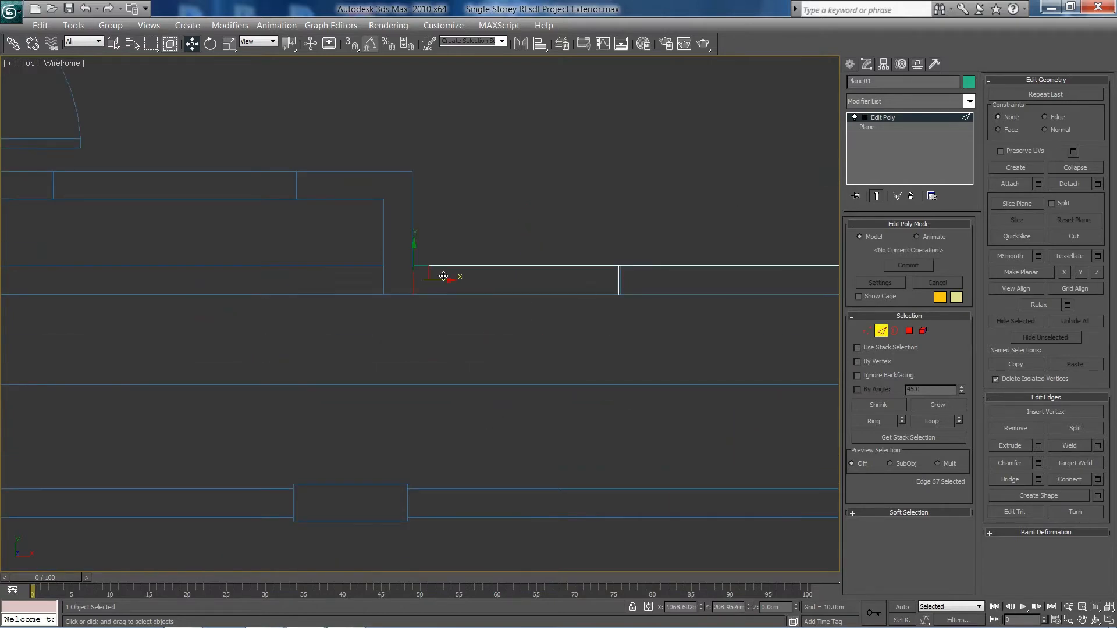
# - Add a corner segment across the opposite return wall's thickness and adjust its end edge to the floor plan line
pyautogui.moveTo(632, 294); pyautogui.dragTo(574, 291, button='middle')
pyautogui.keyDown('shift'); pyautogui.moveTo(548, 290); pyautogui.dragTo(511, 290); pyautogui.keyUp('shift')
pyautogui.scroll(4, 650, 318)
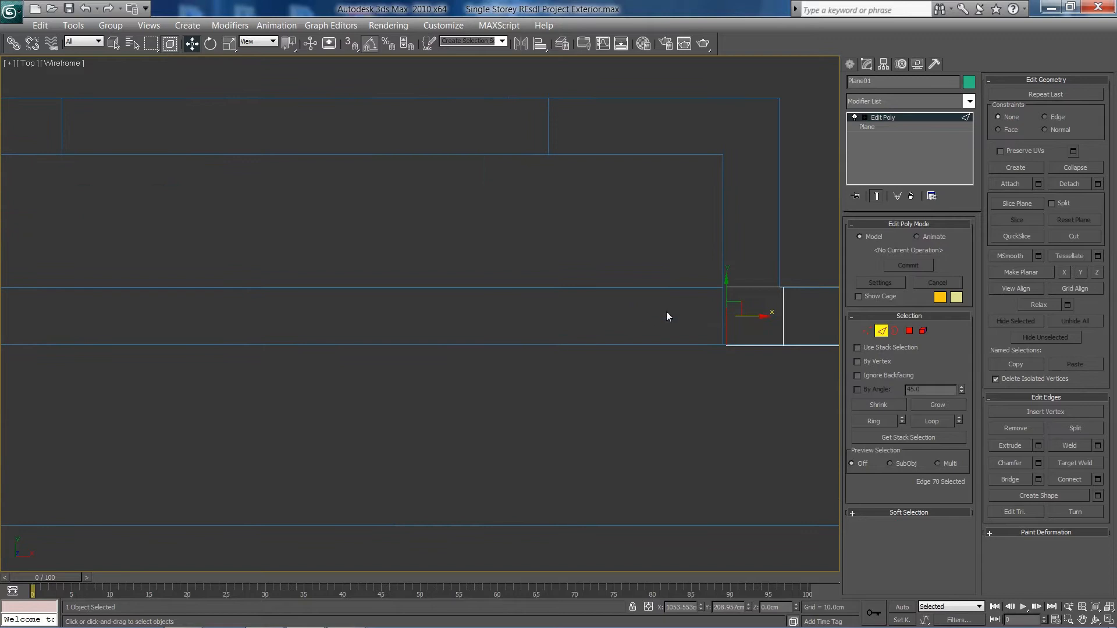
pyautogui.keyDown('shift'); pyautogui.moveTo(746, 314); pyautogui.dragTo(748, 315); pyautogui.keyUp('shift')
# - Extend the corner segment's upper edge up the return wall and across the thickness of the recessed front wall
pyautogui.moveTo(717, 305); pyautogui.dragTo(561, 379, button='middle')
pyautogui.click(587, 361)
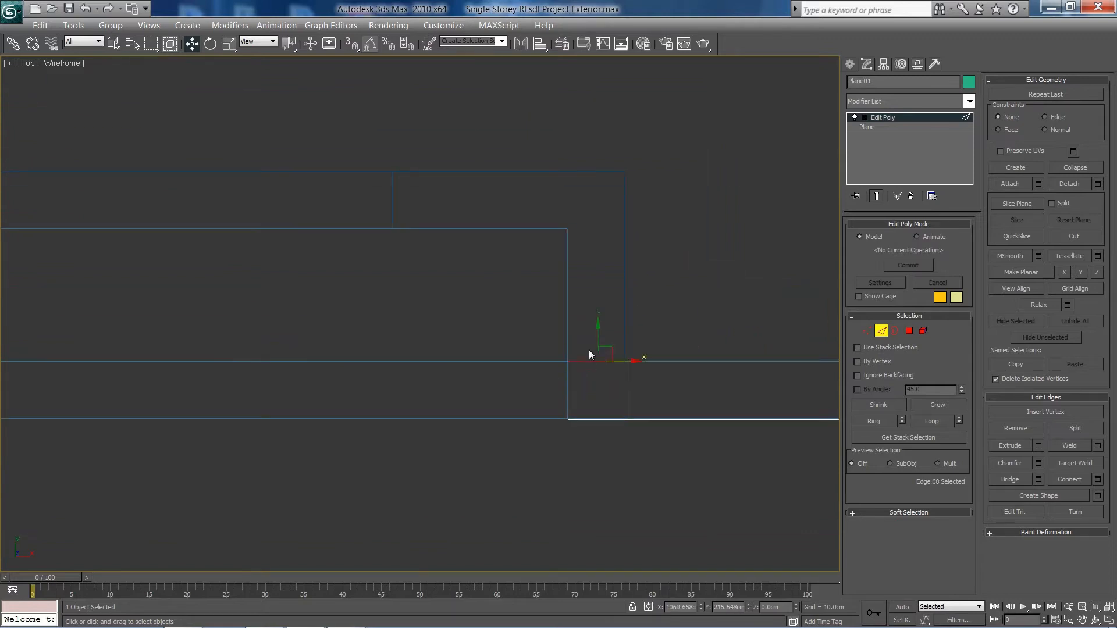
pyautogui.keyDown('shift'); pyautogui.moveTo(600, 341); pyautogui.dragTo(610, 164); pyautogui.keyUp('shift')
pyautogui.moveTo(535, 261); pyautogui.dragTo(651, 349, button='middle')
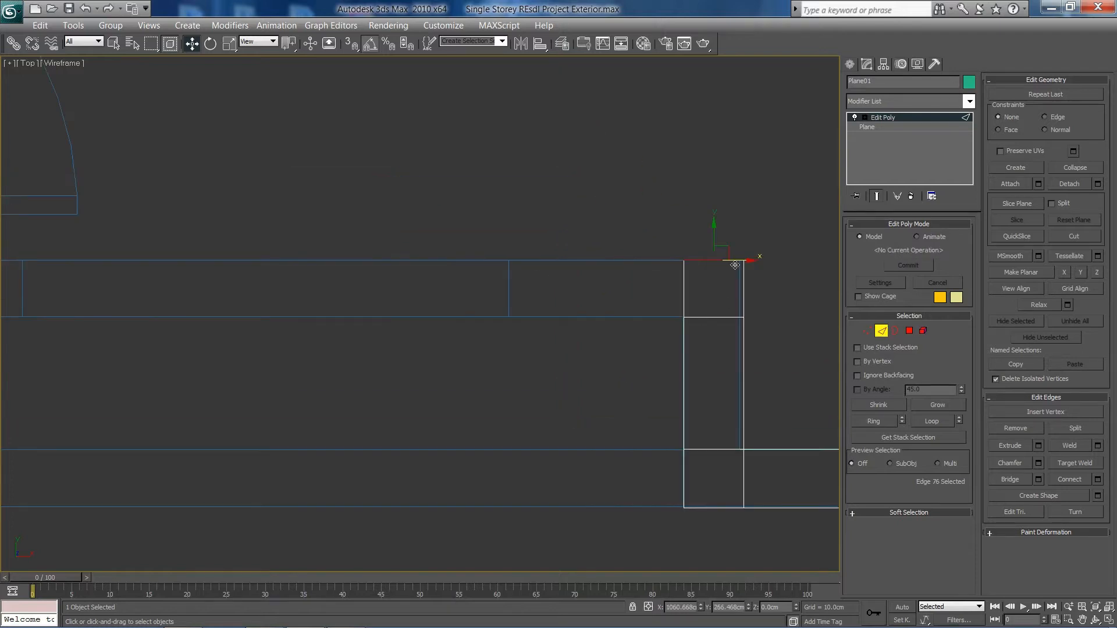
# - Extend the new corner's left edge along the recessed front wall to the window and across the window opening
pyautogui.click(682, 295)
pyautogui.keyDown('shift'); pyautogui.moveTo(713, 289); pyautogui.dragTo(538, 282); pyautogui.keyUp('shift')
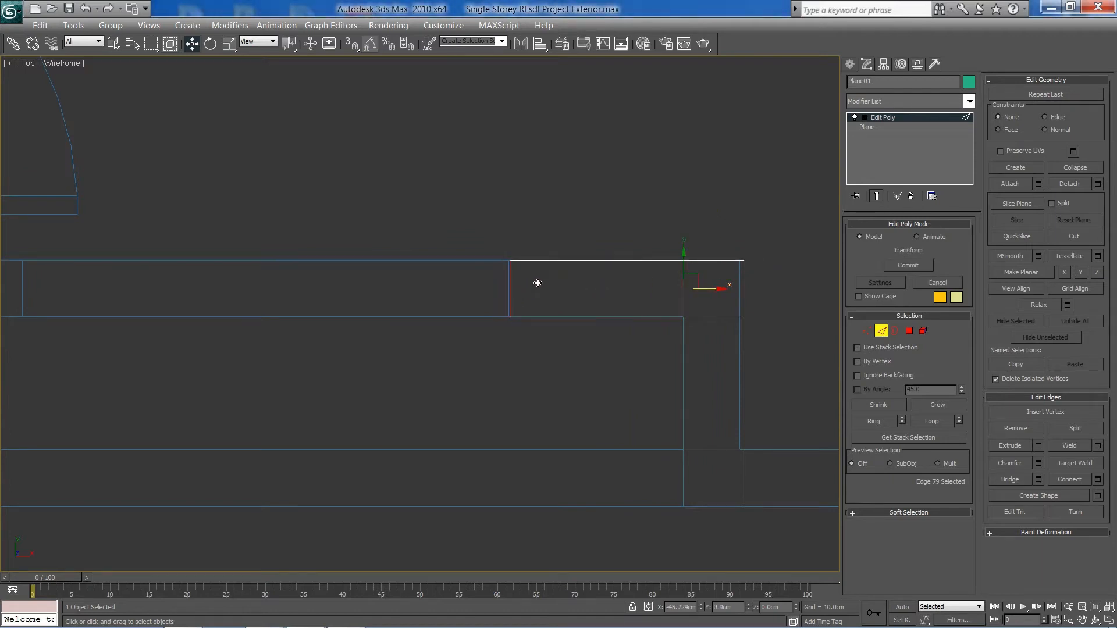
pyautogui.scroll(-5, 416, 343)
pyautogui.moveTo(417, 343); pyautogui.dragTo(697, 347, button='middle')
pyautogui.keyDown('shift'); pyautogui.moveTo(746, 315); pyautogui.dragTo(591, 321); pyautogui.keyUp('shift')
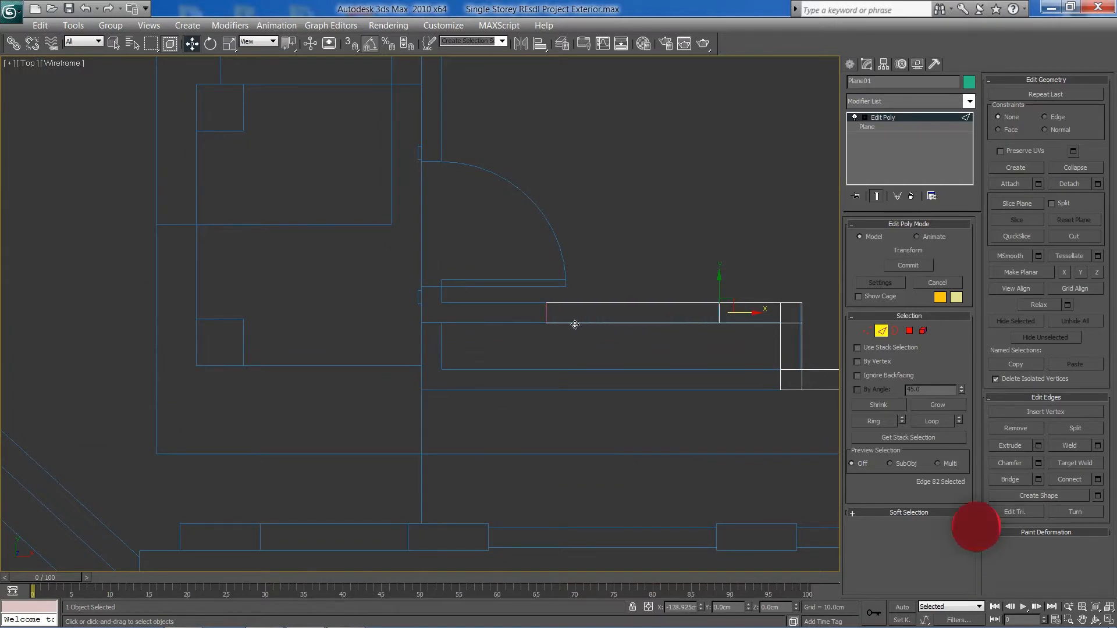
# - Extend the wall's end edge from the window to the left side wall and add a corner segment across its thickness
pyautogui.scroll(3, 574, 324)
pyautogui.moveTo(574, 324); pyautogui.dragTo(628, 274, button='middle')
pyautogui.keyDown('shift'); pyautogui.moveTo(806, 217); pyautogui.dragTo(588, 222); pyautogui.keyUp('shift')
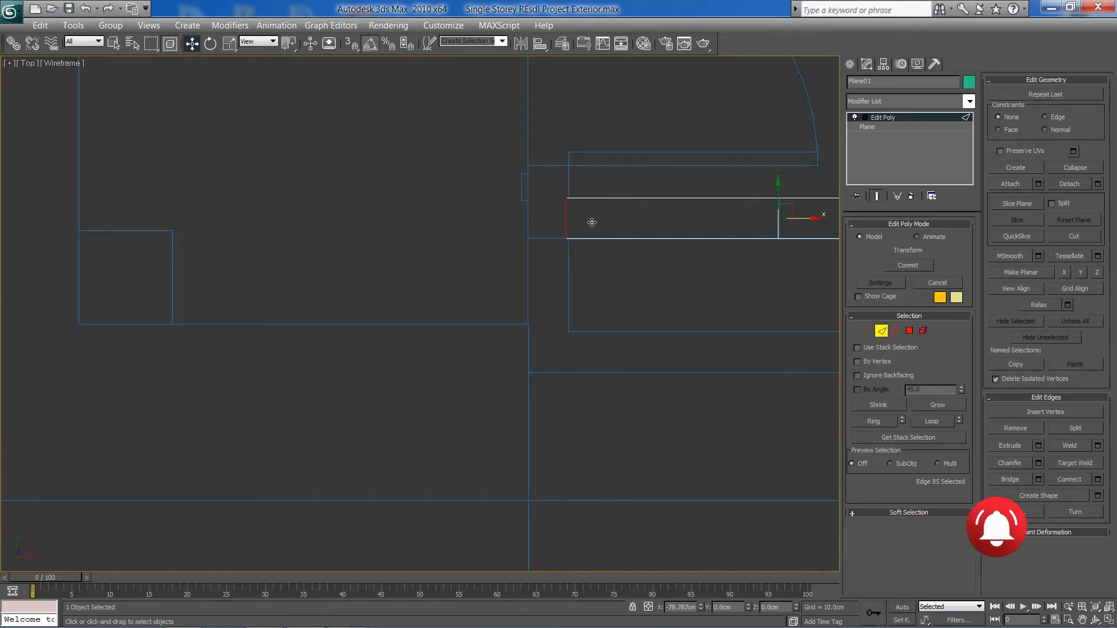
pyautogui.moveTo(592, 221); pyautogui.dragTo(633, 327, button='middle')
pyautogui.keyDown('shift'); pyautogui.moveTo(633, 327); pyautogui.dragTo(596, 334); pyautogui.keyUp('shift')
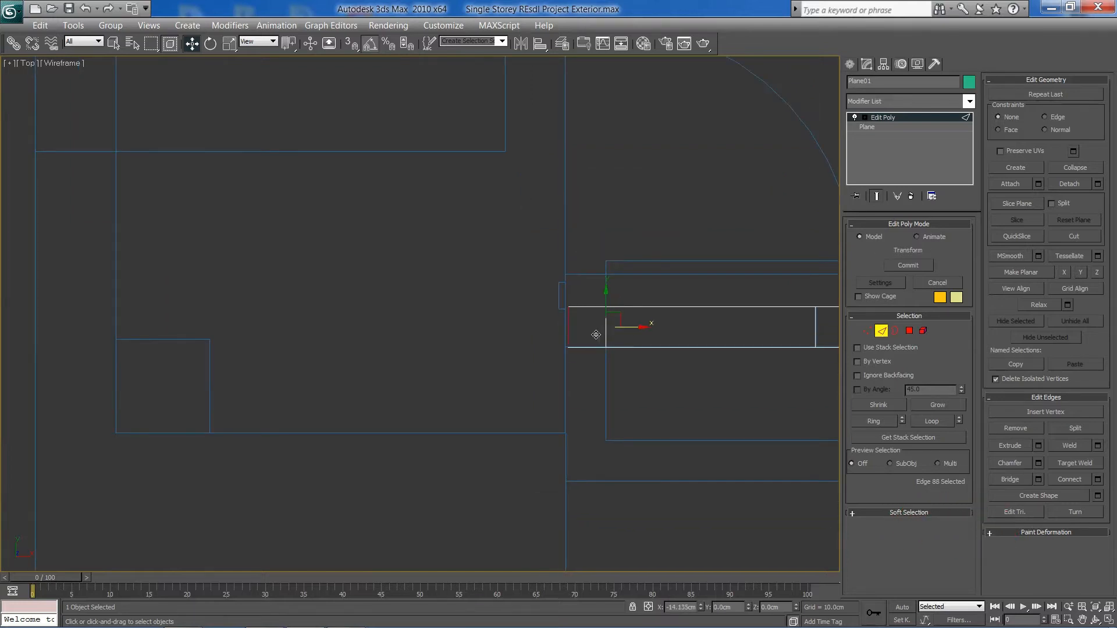
# - Extend the corner segment's upper edge up the side wall to the door and across the door opening
pyautogui.scroll(-4, 526, 267)
pyautogui.moveTo(526, 266); pyautogui.dragTo(488, 312, button='middle')
pyautogui.scroll(3, 480, 343)
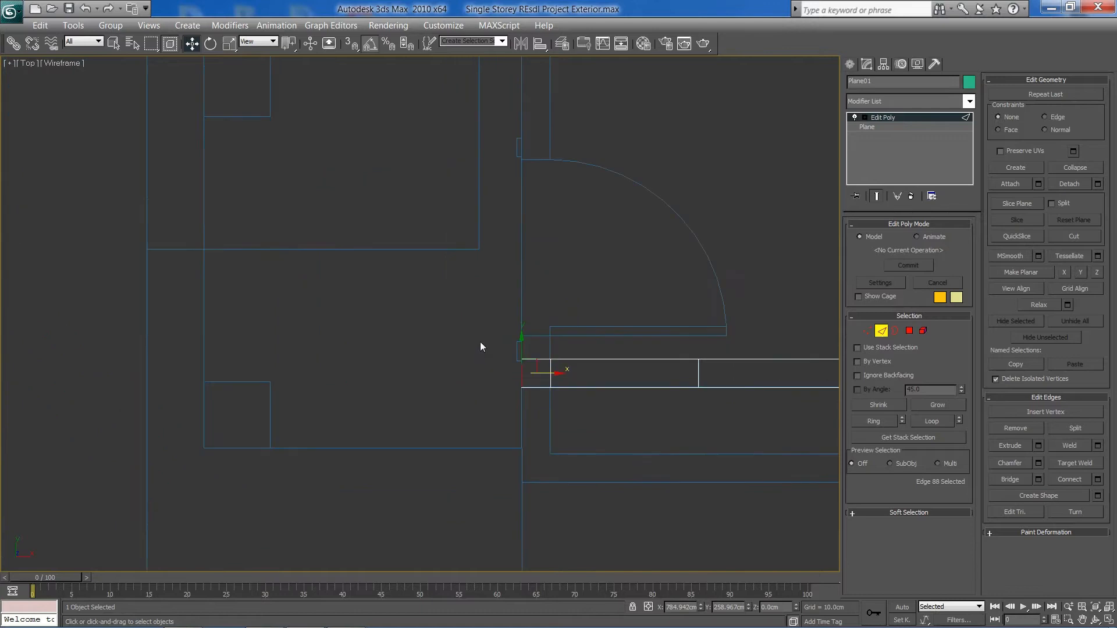
pyautogui.click(538, 358)
pyautogui.moveTo(561, 291); pyautogui.dragTo(554, 342, button='middle')
pyautogui.keyDown('shift'); pyautogui.moveTo(529, 388); pyautogui.dragTo(537, 373); pyautogui.keyUp('shift')
pyautogui.moveTo(531, 364); pyautogui.dragTo(525, 411, button='middle')
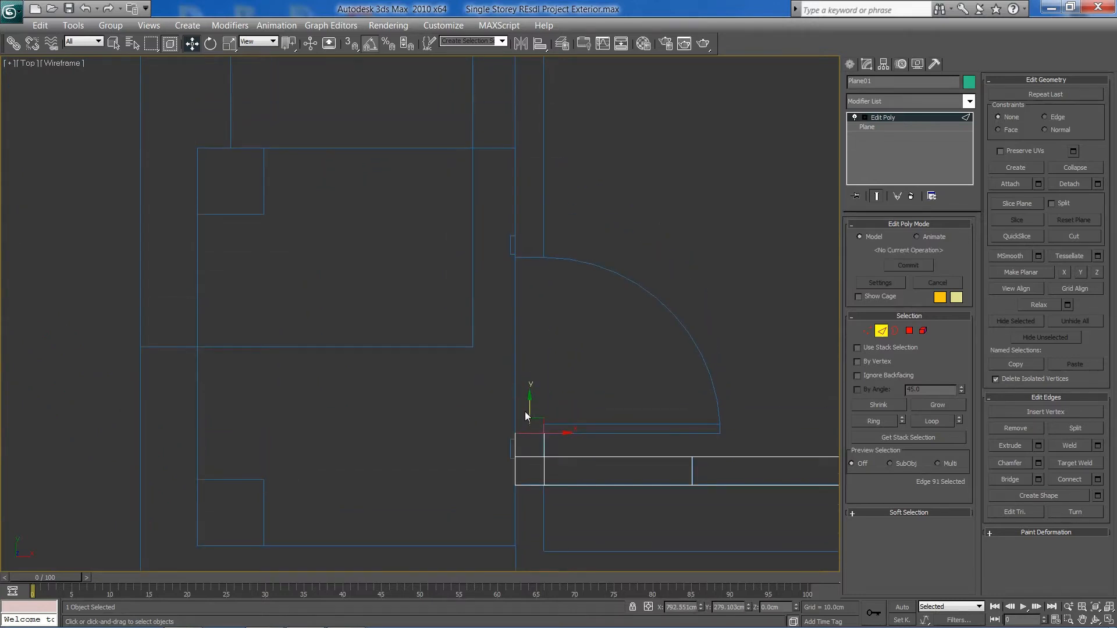
pyautogui.keyDown('shift'); pyautogui.moveTo(527, 408); pyautogui.dragTo(543, 233); pyautogui.keyUp('shift')
# - Extend the side wall's top edge from the door to the next wall corner and add a wall-thickness corner segment
pyautogui.moveTo(542, 233); pyautogui.dragTo(510, 421, button='middle')
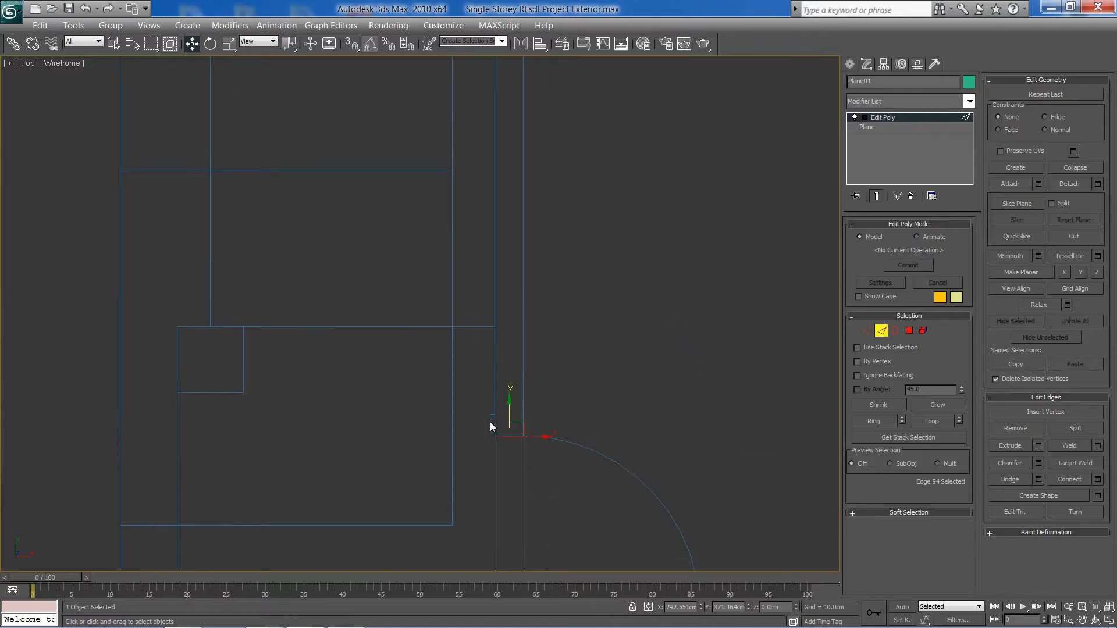
pyautogui.keyDown('shift'); pyautogui.moveTo(509, 404); pyautogui.dragTo(520, 70); pyautogui.keyUp('shift')
pyautogui.moveTo(519, 70); pyautogui.dragTo(536, 476, button='middle')
pyautogui.keyDown('shift'); pyautogui.moveTo(526, 396); pyautogui.dragTo(537, 316); pyautogui.keyUp('shift')
# - Extend the corner segment's left edge along the short wall, past its window opening, and across the outer left wall's thickness
pyautogui.moveTo(537, 316); pyautogui.dragTo(676, 260, button='middle')
pyautogui.click(652, 297)
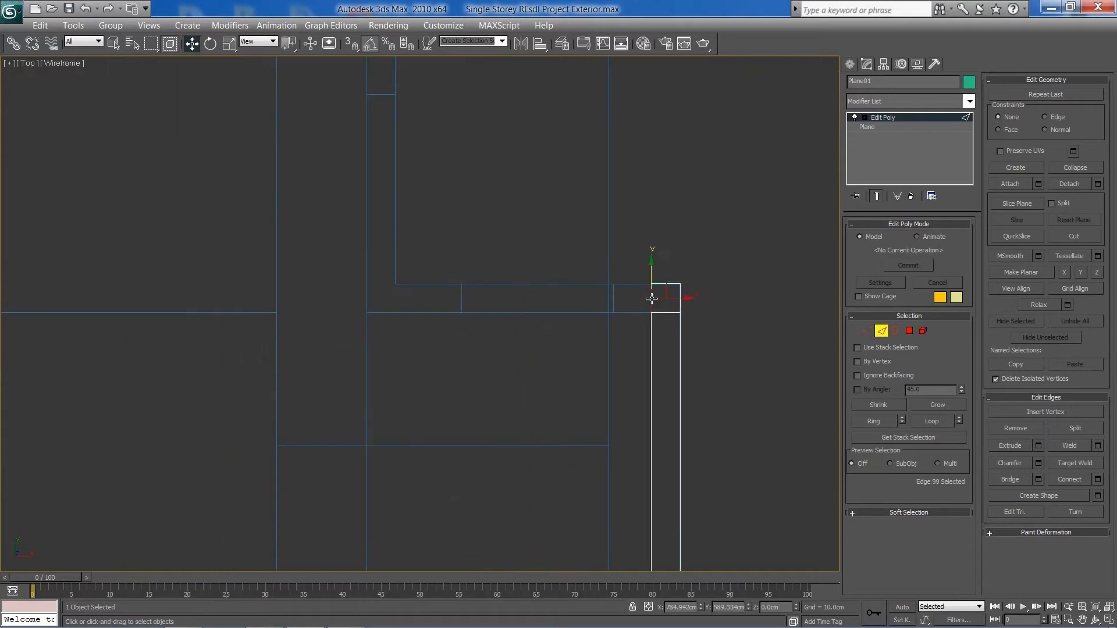
pyautogui.keyDown('shift'); pyautogui.moveTo(682, 298); pyautogui.dragTo(493, 286); pyautogui.keyUp('shift')
pyautogui.moveTo(456, 321); pyautogui.dragTo(618, 378, button='middle')
pyautogui.moveTo(660, 355)
pyautogui.keyDown('shift'); pyautogui.mouseDown()
pyautogui.moveTo(518, 361)
pyautogui.moveTo(555, 356)
pyautogui.mouseUp(); pyautogui.keyUp('shift')
# - Extend the outer left corner's upper edge up to the window and across the window opening
pyautogui.moveTo(568, 310); pyautogui.dragTo(556, 391, button='middle')
pyautogui.click(532, 422)
pyautogui.moveTo(532, 406)
pyautogui.keyDown('shift'); pyautogui.mouseDown()
pyautogui.moveTo(527, 258)
pyautogui.moveTo(538, 213)
pyautogui.mouseUp(); pyautogui.keyUp('shift')
pyautogui.moveTo(548, 214); pyautogui.dragTo(541, 417, button='middle')
pyautogui.moveTo(535, 346); pyautogui.dragTo(519, 484, button='middle')
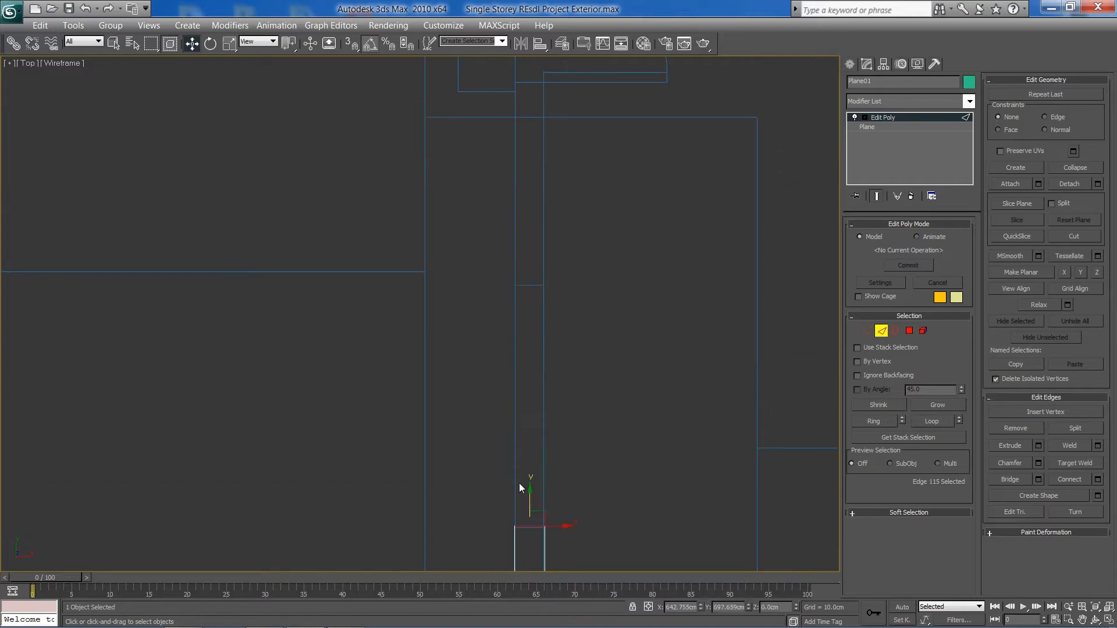
pyautogui.keyDown('shift'); pyautogui.moveTo(531, 495); pyautogui.dragTo(551, 256); pyautogui.keyUp('shift')
# - Extend the outer left wall's top edge up from the window to the far side of the door opening
pyautogui.moveTo(550, 257); pyautogui.dragTo(503, 451, button='middle')
pyautogui.moveTo(492, 455)
pyautogui.keyDown('shift'); pyautogui.mouseDown()
pyautogui.moveTo(493, 256)
pyautogui.moveTo(495, 294)
pyautogui.mouseUp(); pyautogui.keyUp('shift')
pyautogui.moveTo(495, 294); pyautogui.dragTo(536, 487, button='middle')
pyautogui.keyDown('shift'); pyautogui.moveTo(535, 487); pyautogui.dragTo(525, 314); pyautogui.keyUp('shift')
pyautogui.moveTo(530, 283); pyautogui.dragTo(549, 459, button='middle')
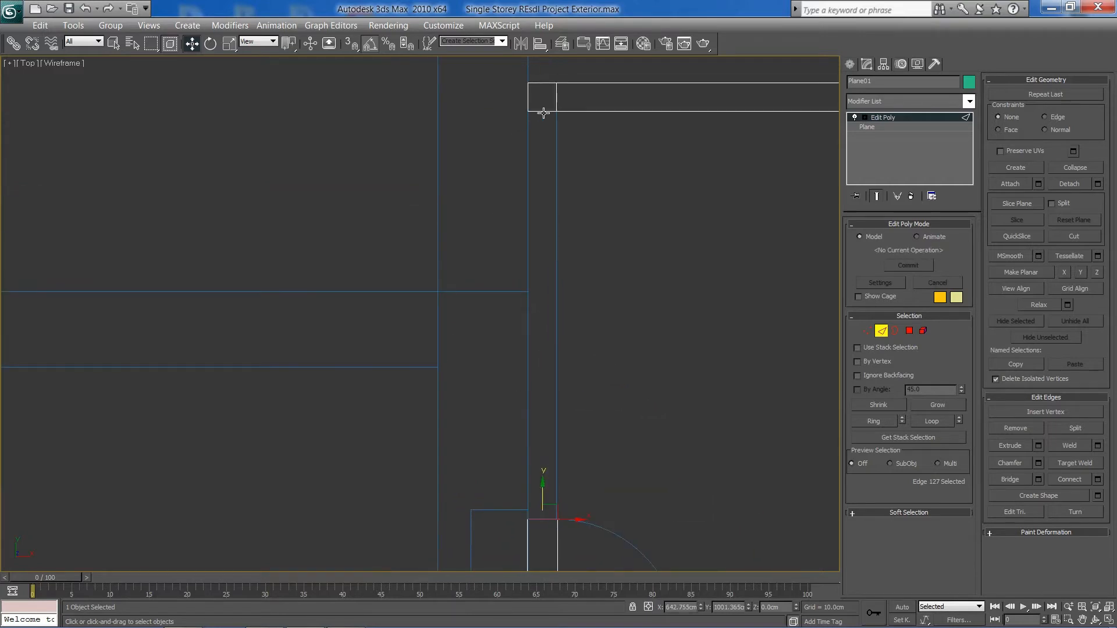
# - Bridge the edge above the door with the lower edge of the upper-left corner segment to close the wall outline
pyautogui.click(608, 512)
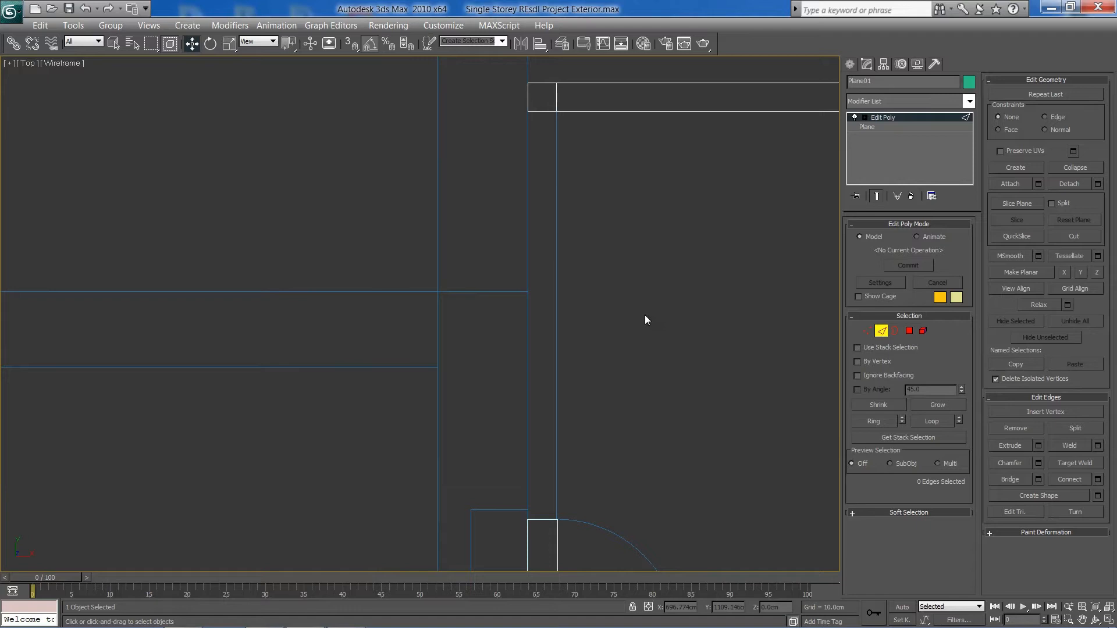
pyautogui.click(540, 521)
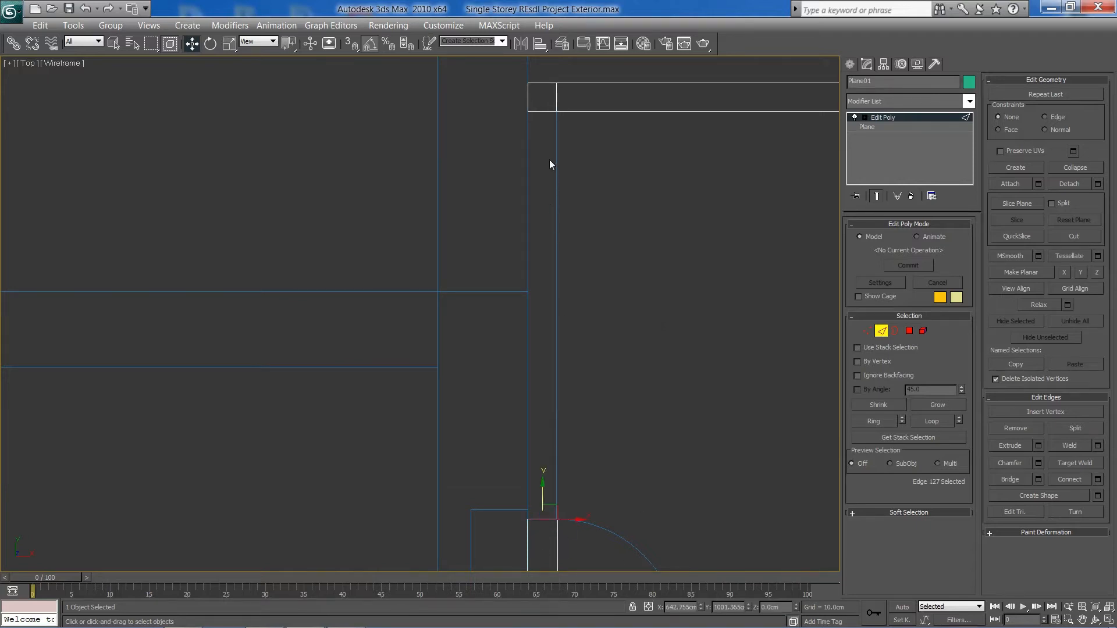
pyautogui.keyDown('ctrl'); pyautogui.click(544, 110); pyautogui.keyUp('ctrl')
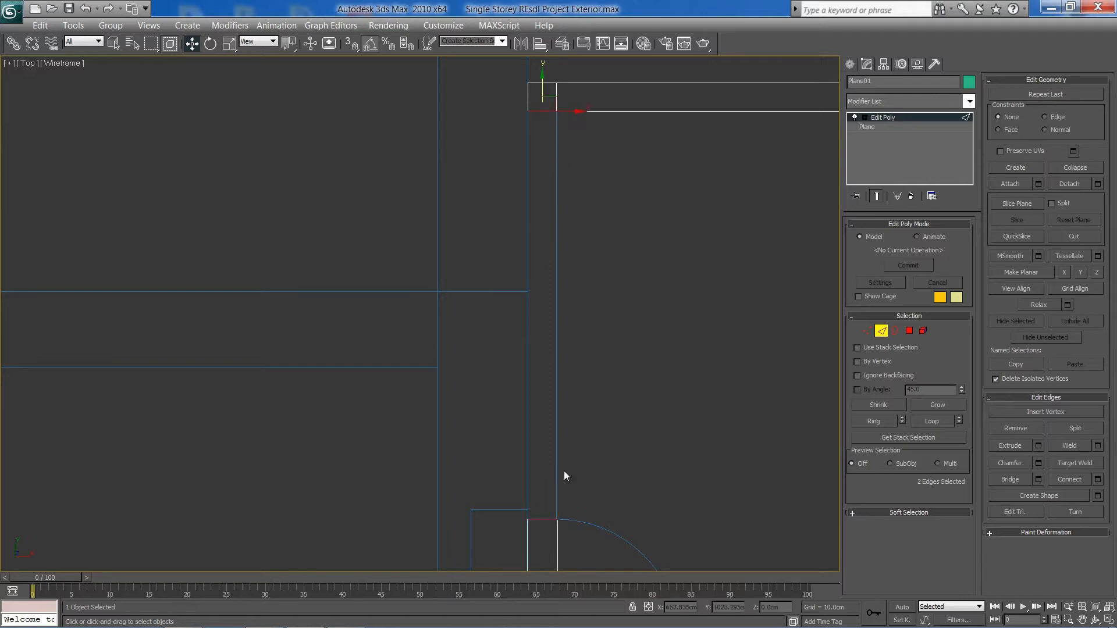
pyautogui.click(1011, 480)
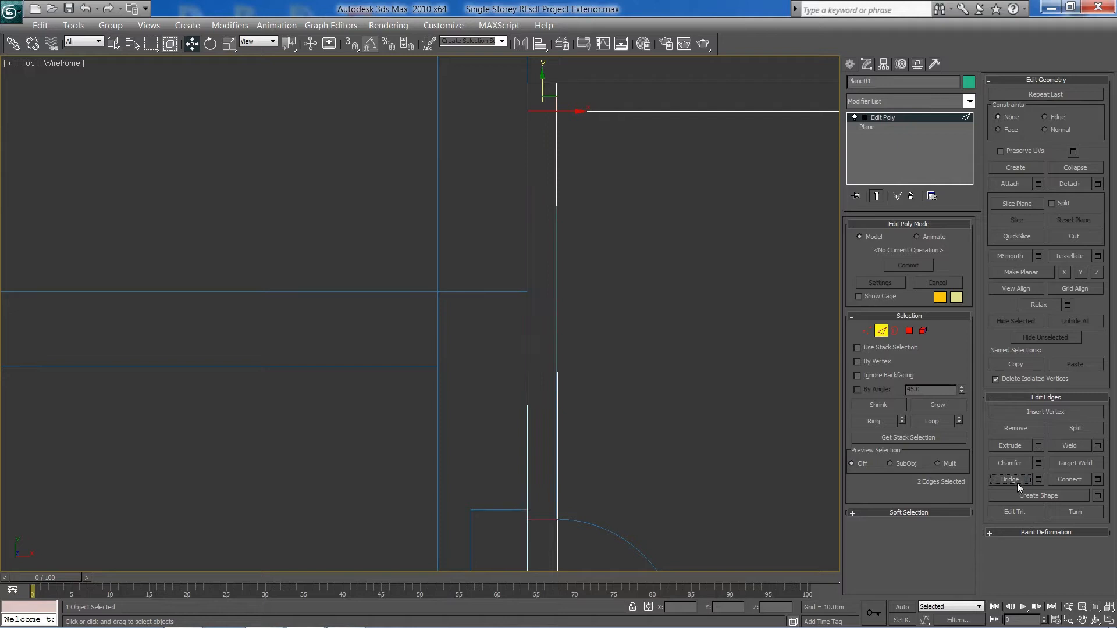
# - Align the outer left wall's inner column of vertices, below the bridged stretch, with the inner floor plan line
pyautogui.click(863, 334)
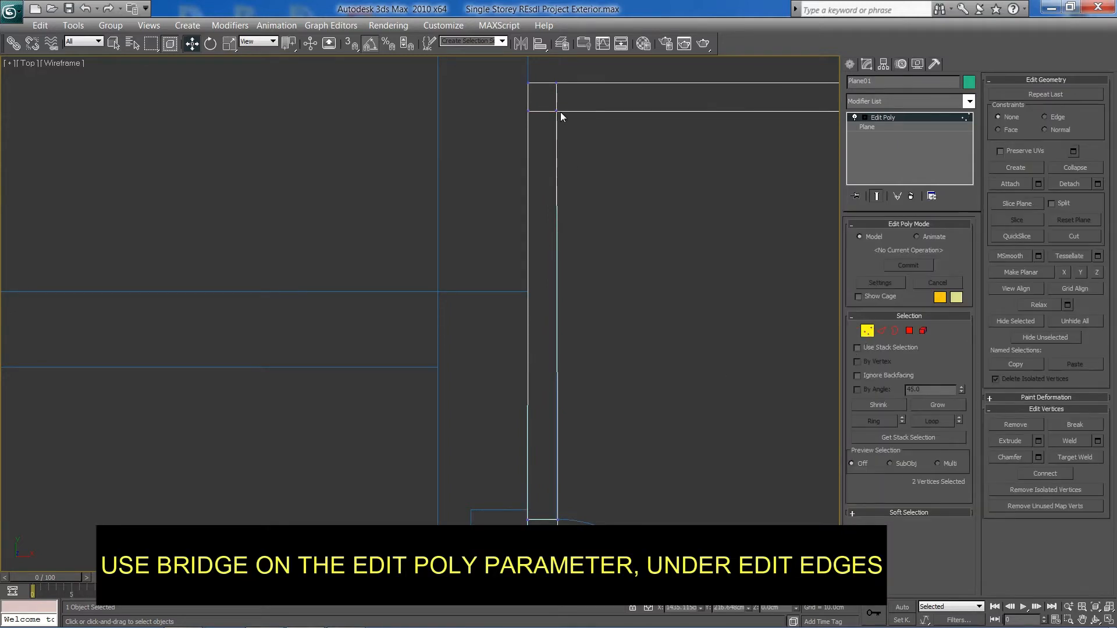
pyautogui.moveTo(561, 473); pyautogui.dragTo(570, 355, button='middle')
pyautogui.scroll(-5, 569, 361)
pyautogui.moveTo(523, 290); pyautogui.dragTo(533, 215, button='middle')
pyautogui.moveTo(488, 301); pyautogui.dragTo(489, 587)
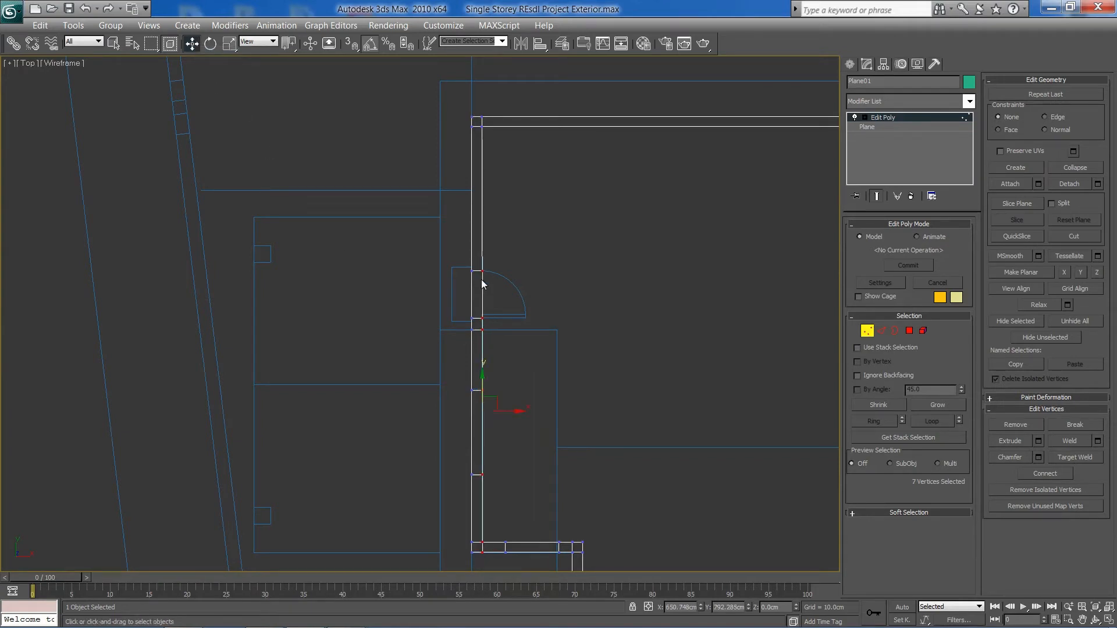
pyautogui.moveTo(543, 425); pyautogui.dragTo(575, 288, button='middle')
pyautogui.scroll(2, 575, 287)
pyautogui.scroll(2, 680, 325)
pyautogui.moveTo(762, 237); pyautogui.dragTo(630, 218, button='middle')
pyautogui.moveTo(696, 164); pyautogui.dragTo(614, 343, button='middle')
pyautogui.scroll(2, 627, 331)
pyautogui.moveTo(772, 280); pyautogui.dragTo(650, 334, button='middle')
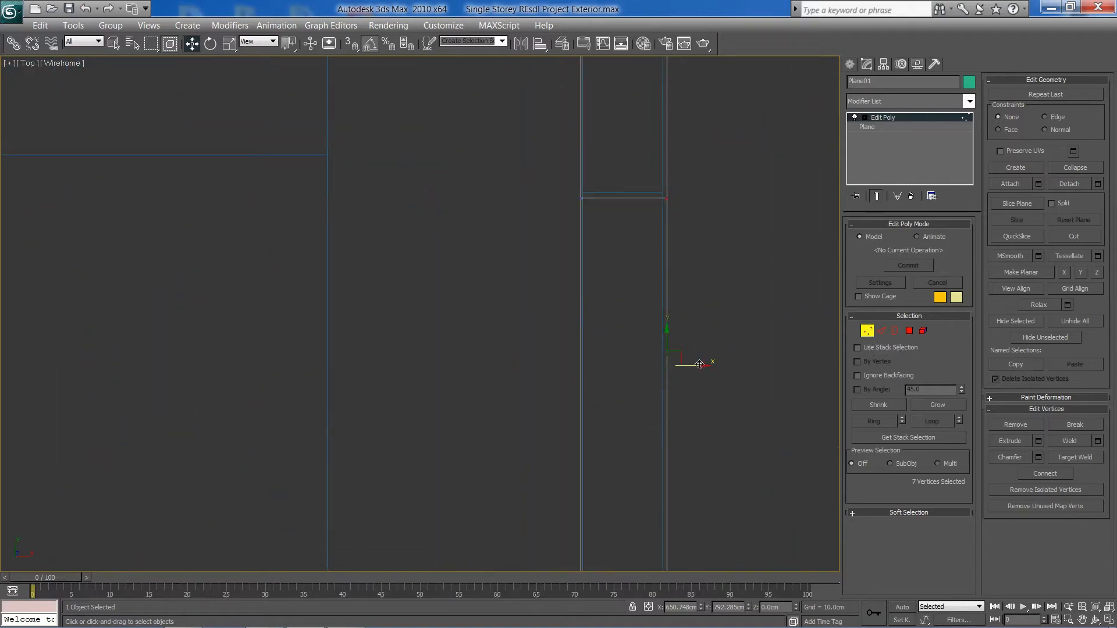
pyautogui.scroll(-2, 631, 277)
pyautogui.moveTo(630, 277); pyautogui.dragTo(571, 431, button='middle')
pyautogui.scroll(-1, 570, 204)
pyautogui.moveTo(558, 110); pyautogui.dragTo(560, 347, button='middle')
pyautogui.scroll(-2, 560, 348)
pyautogui.moveTo(544, 148); pyautogui.dragTo(554, 192, button='middle')
pyautogui.scroll(1, 553, 192)
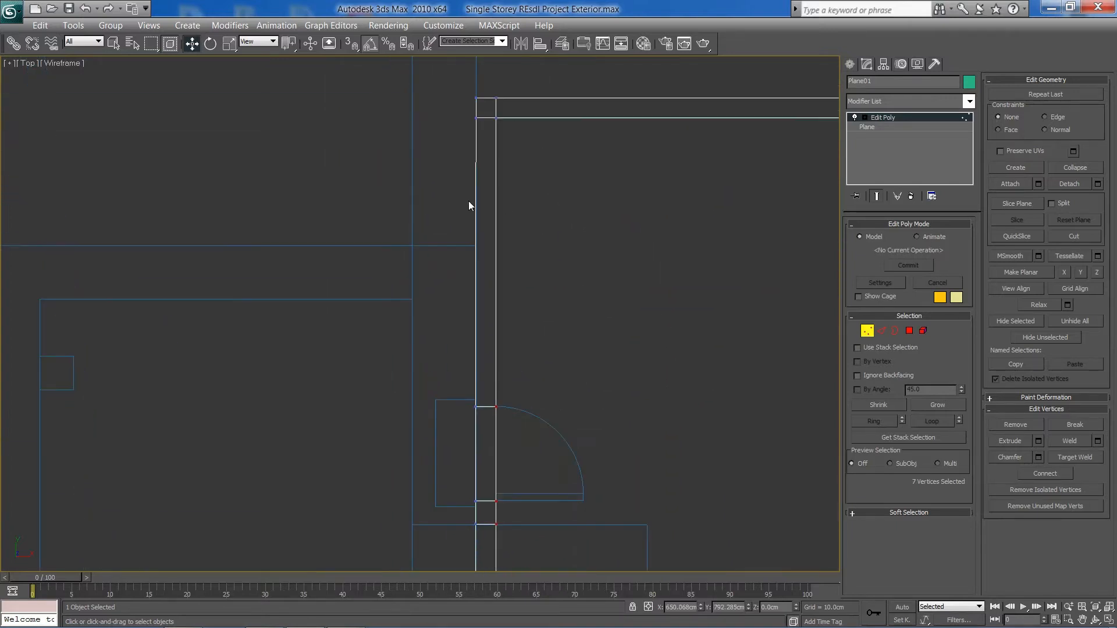
# - Select the outer left wall's outer column of vertices and align it with the outer floor plan line
pyautogui.moveTo(470, 466); pyautogui.dragTo(495, 331, button='middle')
pyautogui.scroll(-1, 495, 255)
pyautogui.moveTo(422, 481); pyautogui.dragTo(447, 399, button='middle')
pyautogui.moveTo(495, 139); pyautogui.dragTo(525, 115, button='middle')
pyautogui.scroll(1, 508, 330)
pyautogui.moveTo(554, 165); pyautogui.dragTo(619, 376)
pyautogui.scroll(-1, 620, 380)
pyautogui.moveTo(690, 523); pyautogui.dragTo(576, 239, button='middle')
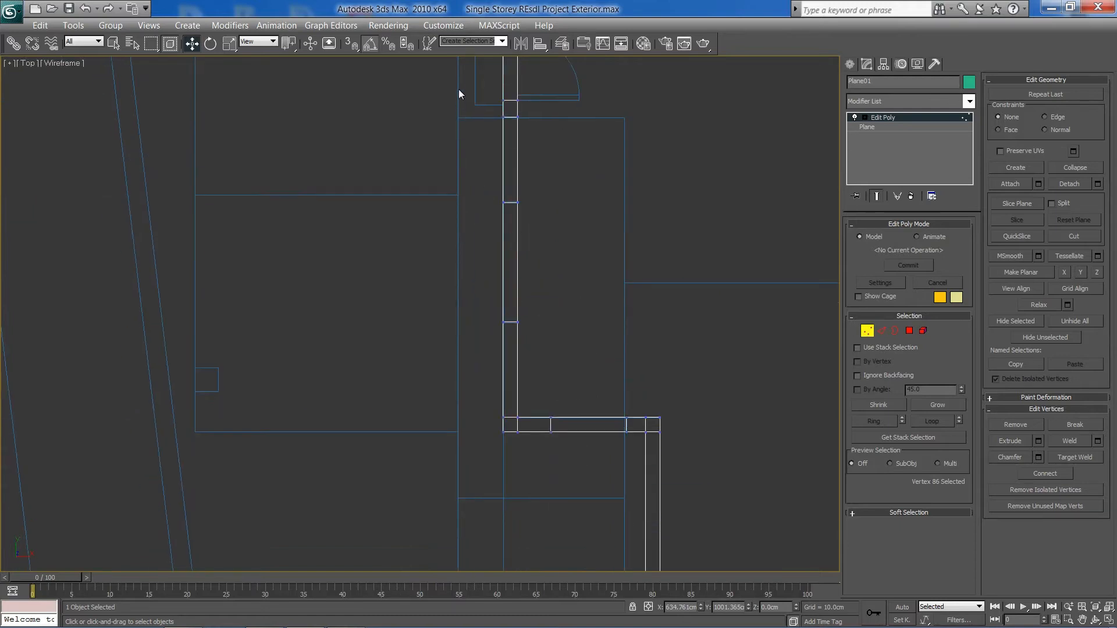
pyautogui.moveTo(459, 93); pyautogui.dragTo(515, 432)
pyautogui.moveTo(515, 433); pyautogui.dragTo(539, 500, button='middle')
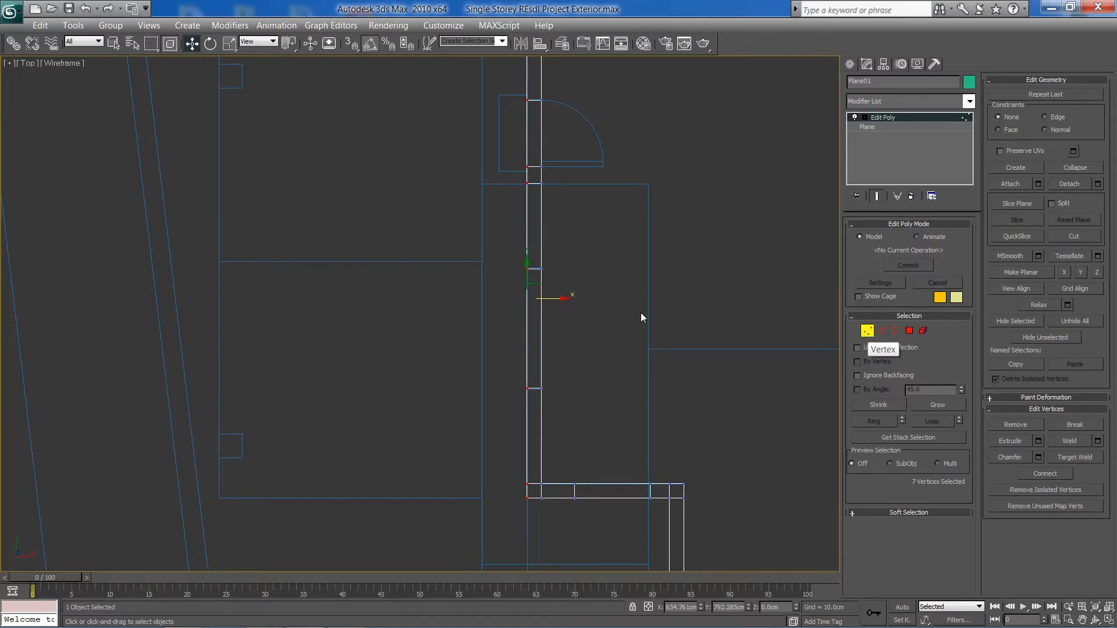
pyautogui.scroll(1, 584, 312)
pyautogui.moveTo(583, 562); pyautogui.dragTo(552, 268, button='middle')
pyautogui.scroll(1, 552, 268)
pyautogui.moveTo(654, 404); pyautogui.dragTo(379, 317, button='middle')
pyautogui.scroll(1, 561, 417)
pyautogui.moveTo(559, 407); pyautogui.dragTo(562, 405)
# - Leave vertex editing of the finished wall outline and switch back to the four-viewport layout
pyautogui.scroll(-6, 543, 399)
pyautogui.scroll(3, 516, 355)
pyautogui.moveTo(568, 363); pyautogui.dragTo(516, 361, button='middle')
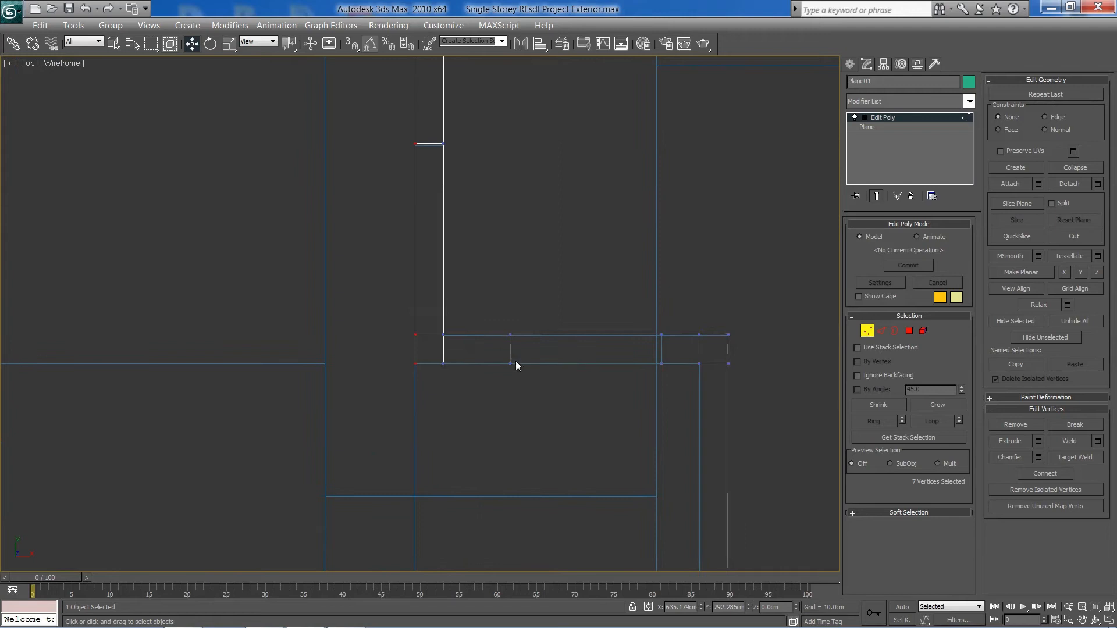
pyautogui.scroll(-8, 405, 275)
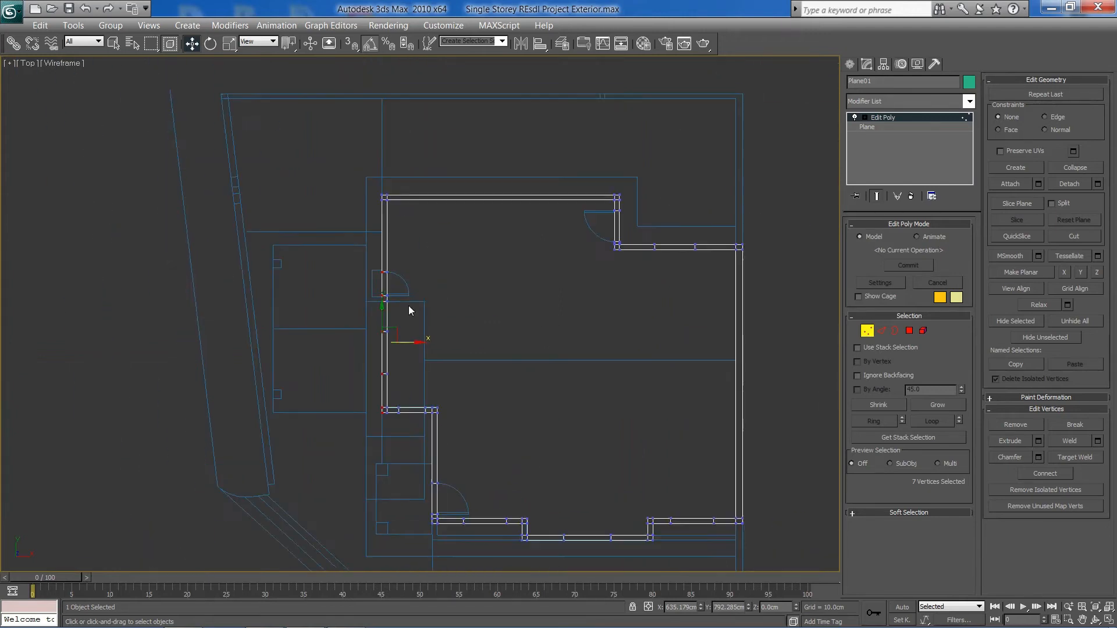
pyautogui.click(865, 330)
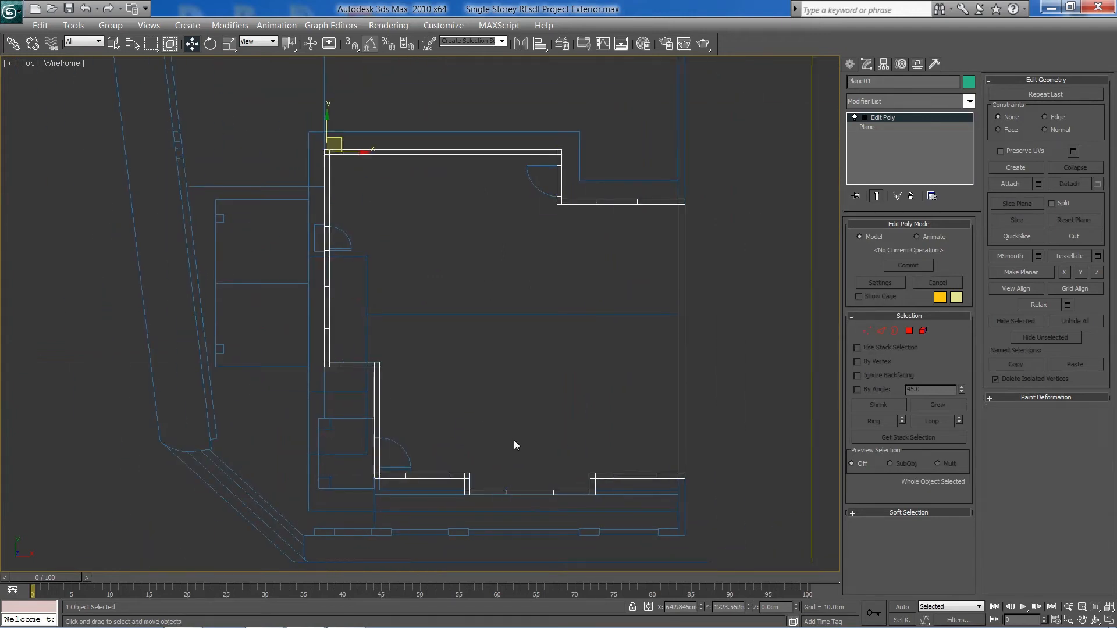
pyautogui.moveTo(514, 440); pyautogui.dragTo(519, 369, button='middle')
pyautogui.hotkey('alt', 'w')
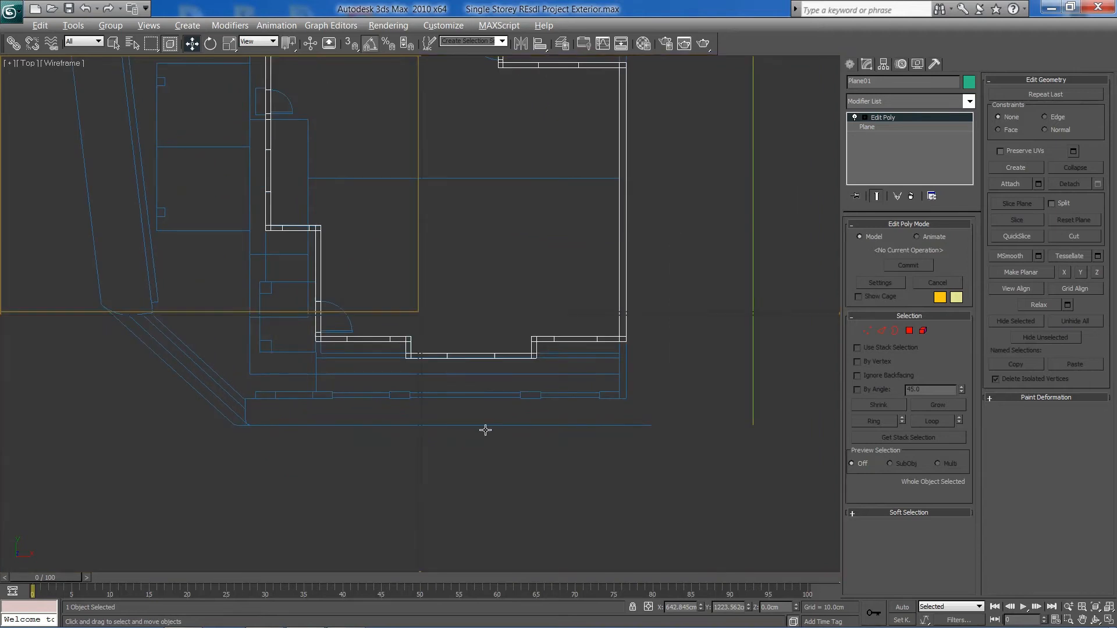
# - Inspect the closed wall outline in the enlarged Perspective view, clear the selection and return to the enlarged Top view
pyautogui.rightClick(581, 448)
pyautogui.hotkey('alt', 'w')
pyautogui.click(547, 379)
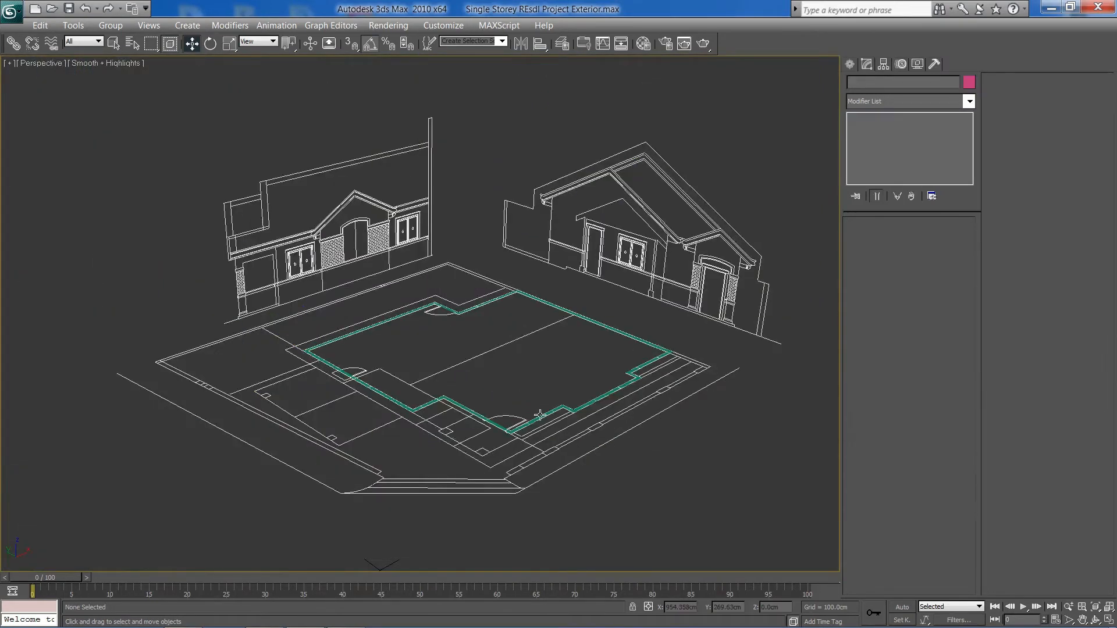
pyautogui.hotkey('alt', 'w')
pyautogui.rightClick(312, 223)
pyautogui.hotkey('alt', 'w')
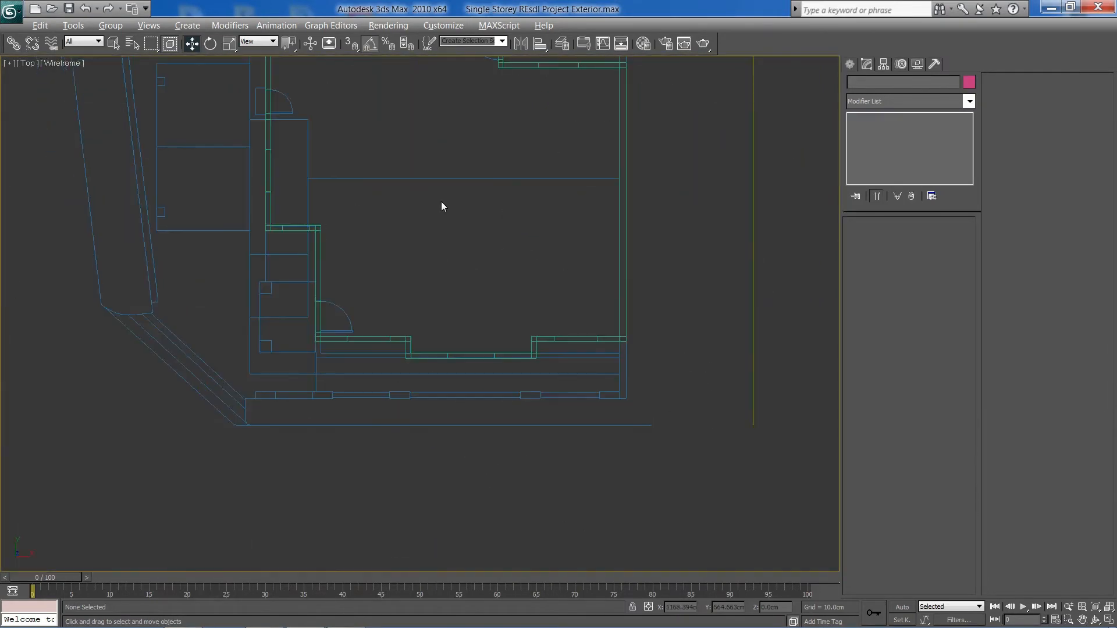
# - Extend the end edge of the house outline's upper-right corner up to the inner line of the plan's upper boundary wall
pyautogui.click(594, 335)
pyautogui.moveTo(593, 335); pyautogui.dragTo(629, 392, button='middle')
pyautogui.click(884, 329)
pyautogui.click(690, 279)
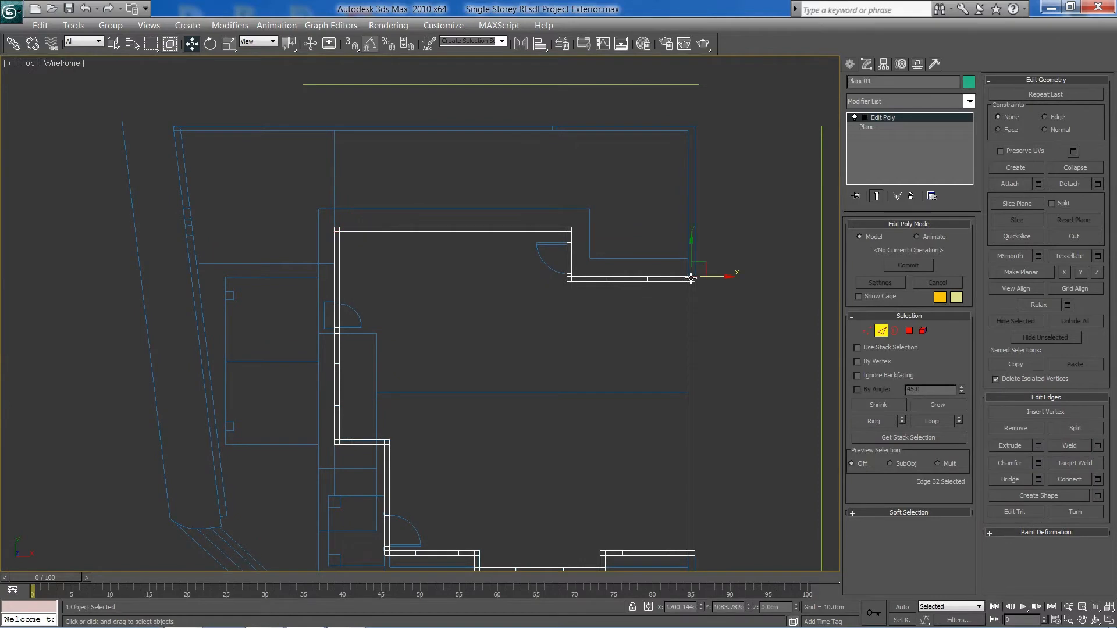
pyautogui.scroll(5, 725, 302)
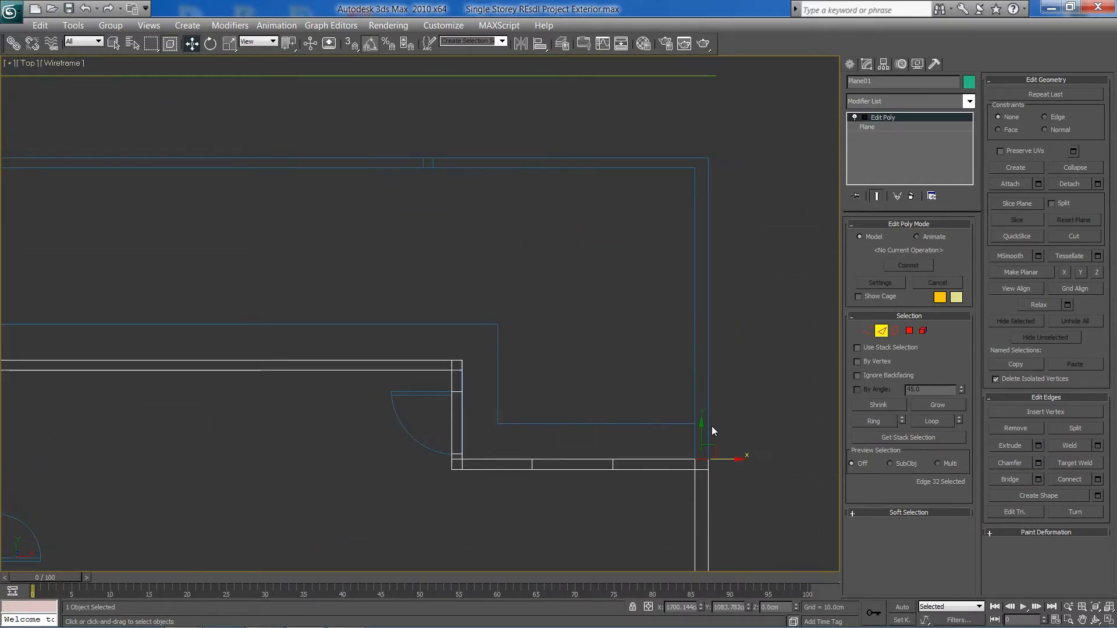
pyautogui.moveTo(696, 459); pyautogui.dragTo(542, 358, button='middle')
pyautogui.scroll(3, 541, 359)
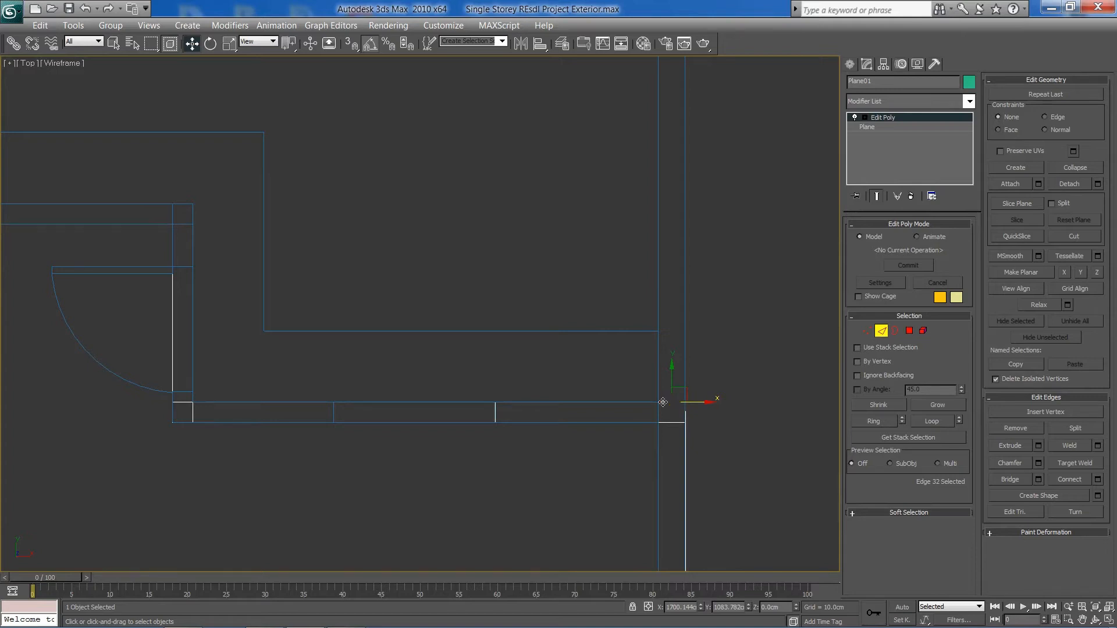
pyautogui.moveTo(650, 316); pyautogui.dragTo(648, 367, button='middle')
pyautogui.scroll(-3, 649, 395)
pyautogui.moveTo(560, 354); pyautogui.dragTo(596, 438, button='middle')
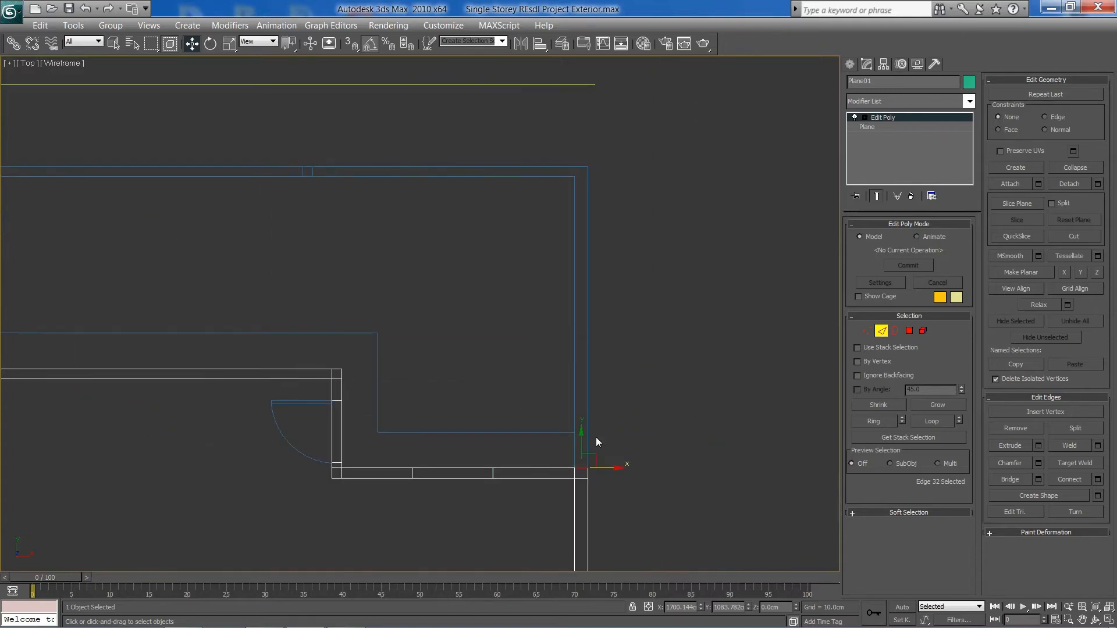
pyautogui.keyDown('shift'); pyautogui.moveTo(576, 448); pyautogui.dragTo(576, 153); pyautogui.keyUp('shift')
# - Extend the edge by a short corner segment up to the upper boundary wall's outer line
pyautogui.moveTo(569, 196); pyautogui.dragTo(504, 330, button='middle')
pyautogui.scroll(7, 504, 330)
pyautogui.moveTo(739, 312); pyautogui.dragTo(266, 313, button='middle')
pyautogui.moveTo(475, 250); pyautogui.dragTo(474, 202)
# - Extend the corner segment's left edge along the upper boundary wall as far as the slanted left boundary wall
pyautogui.scroll(-4, 312, 347)
pyautogui.moveTo(312, 346); pyautogui.dragTo(646, 377, button='middle')
pyautogui.click(760, 325)
pyautogui.scroll(-1, 730, 348)
pyautogui.moveTo(393, 400); pyautogui.dragTo(554, 376, button='middle')
pyautogui.scroll(-1, 613, 366)
pyautogui.keyDown('shift'); pyautogui.moveTo(738, 301); pyautogui.dragTo(2, 297); pyautogui.keyUp('shift')
pyautogui.moveTo(32, 298); pyautogui.dragTo(463, 310, button='middle')
pyautogui.moveTo(770, 384); pyautogui.dragTo(610, 358, button='middle')
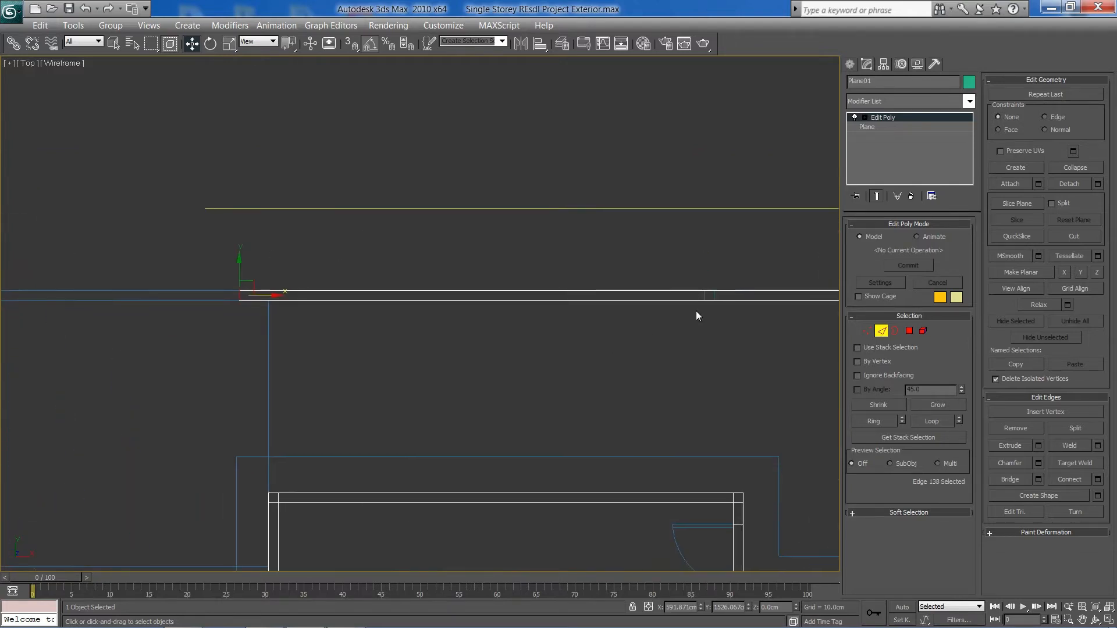
pyautogui.moveTo(230, 290); pyautogui.dragTo(537, 299, button='middle')
pyautogui.moveTo(570, 327); pyautogui.dragTo(634, 338, button='middle')
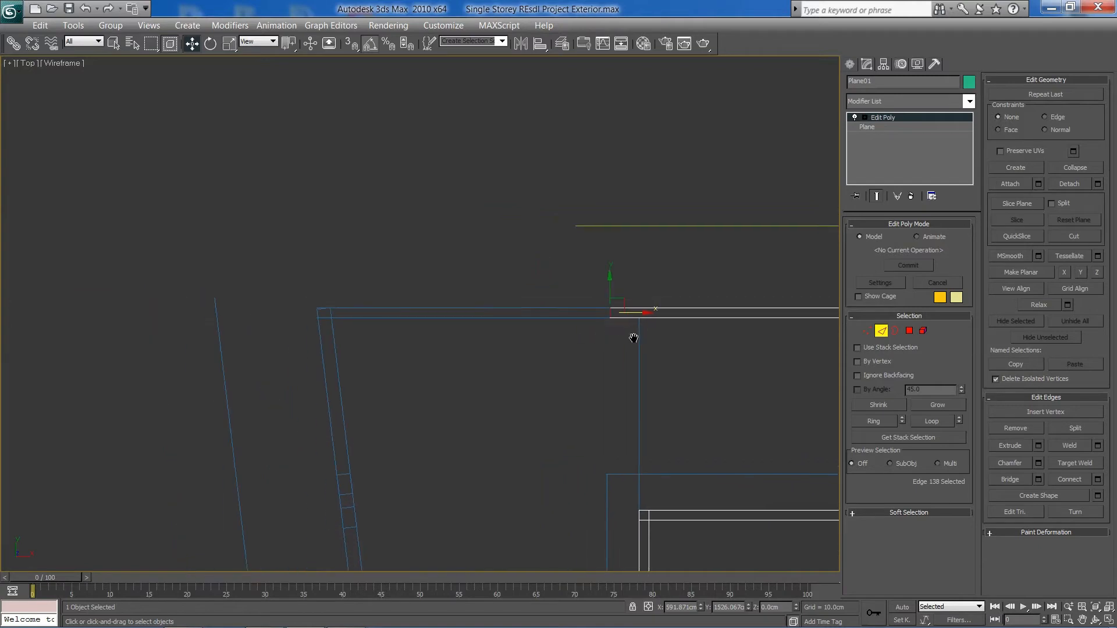
pyautogui.moveTo(637, 313); pyautogui.dragTo(356, 314)
# - Align the upper boundary wall's end edge and its upper vertex with the inner line of the slanted left boundary wall
pyautogui.moveTo(325, 358); pyautogui.dragTo(458, 375, button='middle')
pyautogui.scroll(3, 458, 375)
pyautogui.scroll(1, 603, 418)
pyautogui.moveTo(615, 424); pyautogui.dragTo(451, 336, button='middle')
pyautogui.scroll(1, 451, 335)
pyautogui.scroll(1, 452, 335)
pyautogui.moveTo(435, 271); pyautogui.dragTo(457, 269)
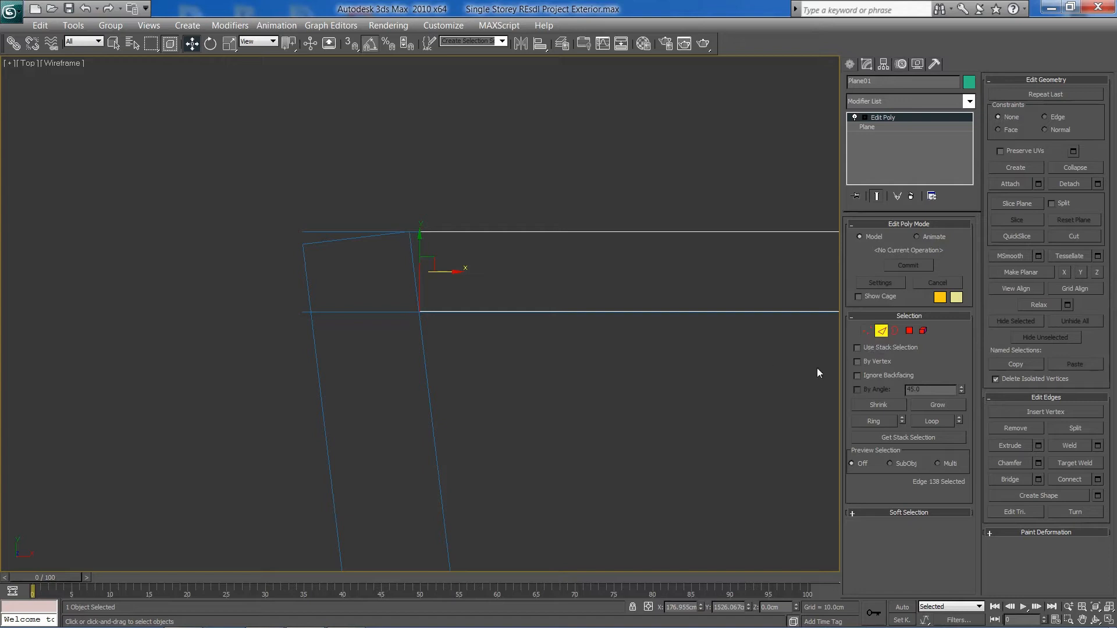
pyautogui.click(866, 330)
pyautogui.moveTo(367, 218); pyautogui.dragTo(445, 232)
pyautogui.moveTo(524, 332); pyautogui.dragTo(716, 356, button='middle')
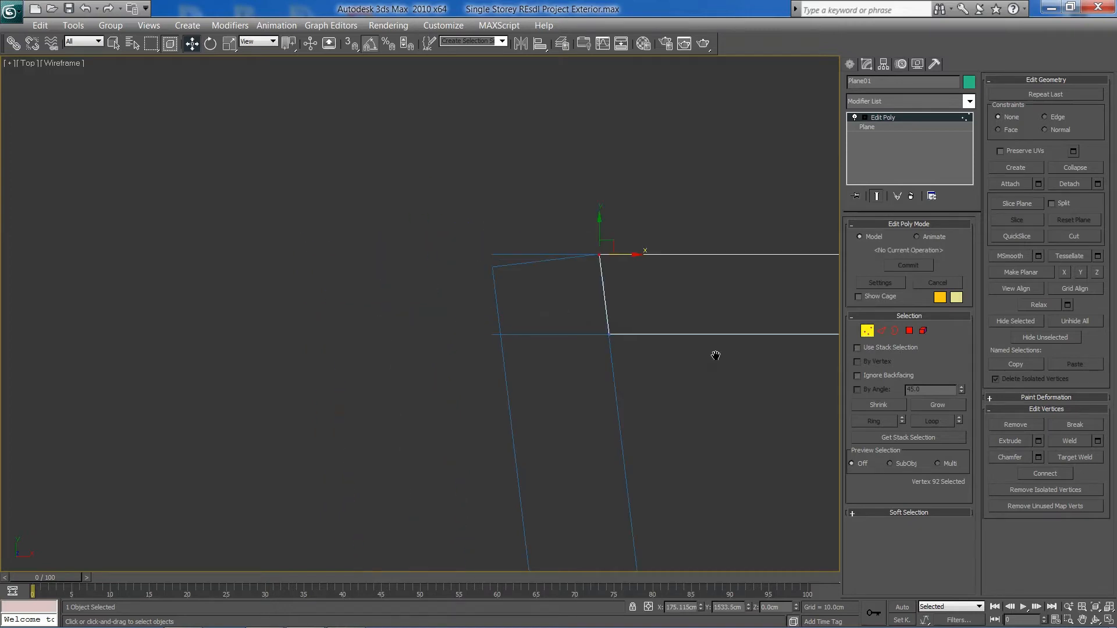
# - Add a corner segment out to the slanted wall's outer line and extend its lower edge down to the wall's first division line
pyautogui.click(882, 331)
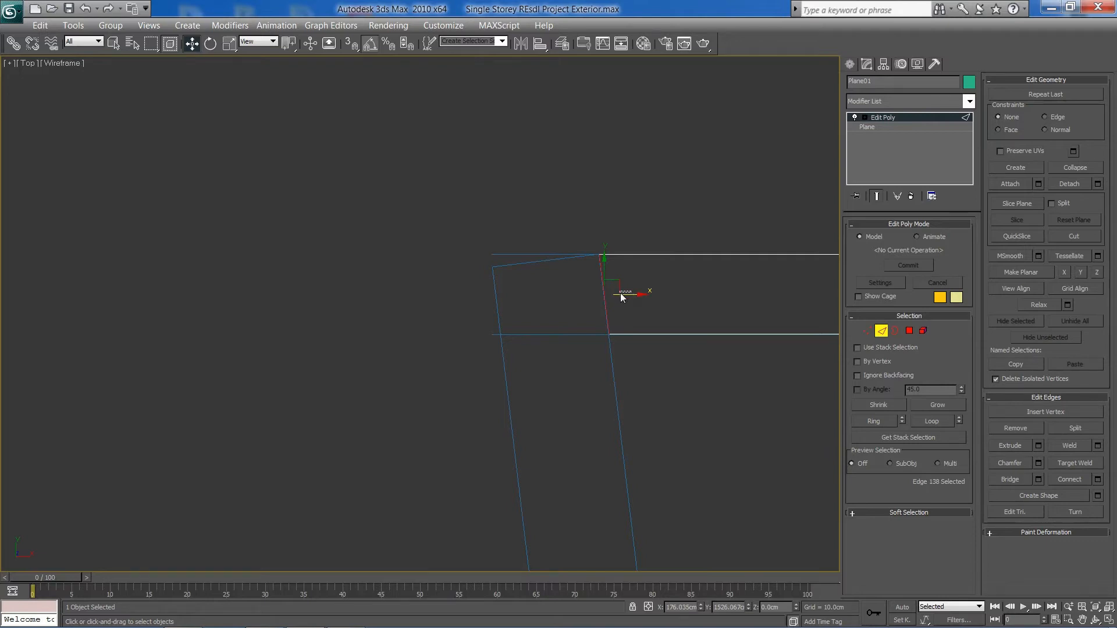
pyautogui.keyDown('shift'); pyautogui.moveTo(623, 295); pyautogui.dragTo(548, 302); pyautogui.keyUp('shift')
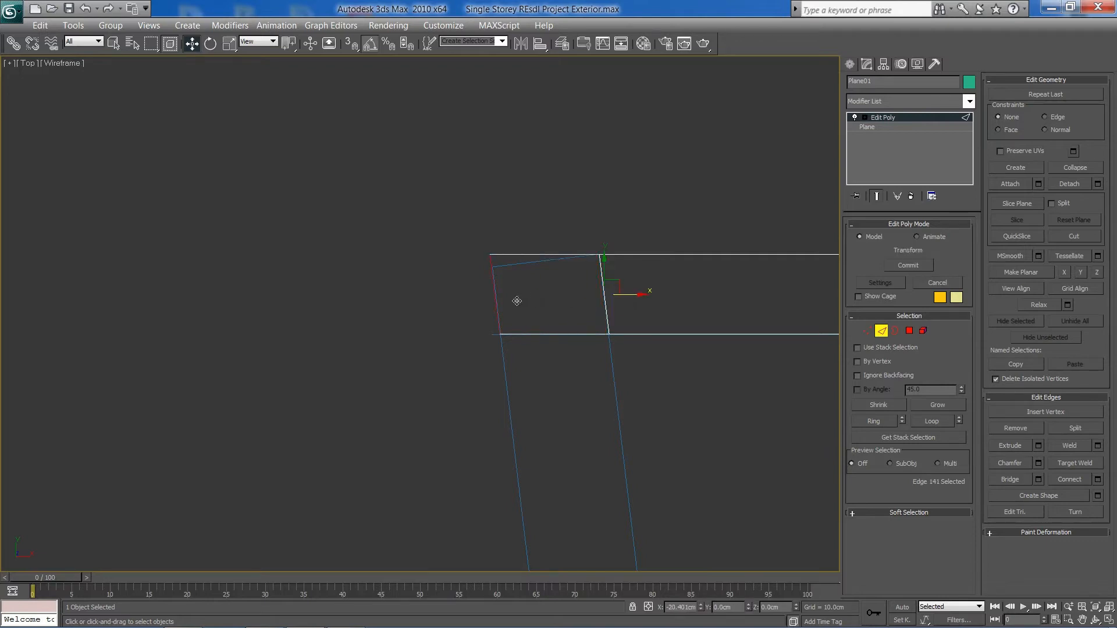
pyautogui.scroll(-3, 517, 301)
pyautogui.moveTo(520, 381); pyautogui.dragTo(481, 169, button='middle')
pyautogui.click(480, 169)
pyautogui.scroll(-3, 484, 276)
pyautogui.moveTo(467, 356); pyautogui.dragTo(396, 158, button='middle')
pyautogui.scroll(-2, 396, 162)
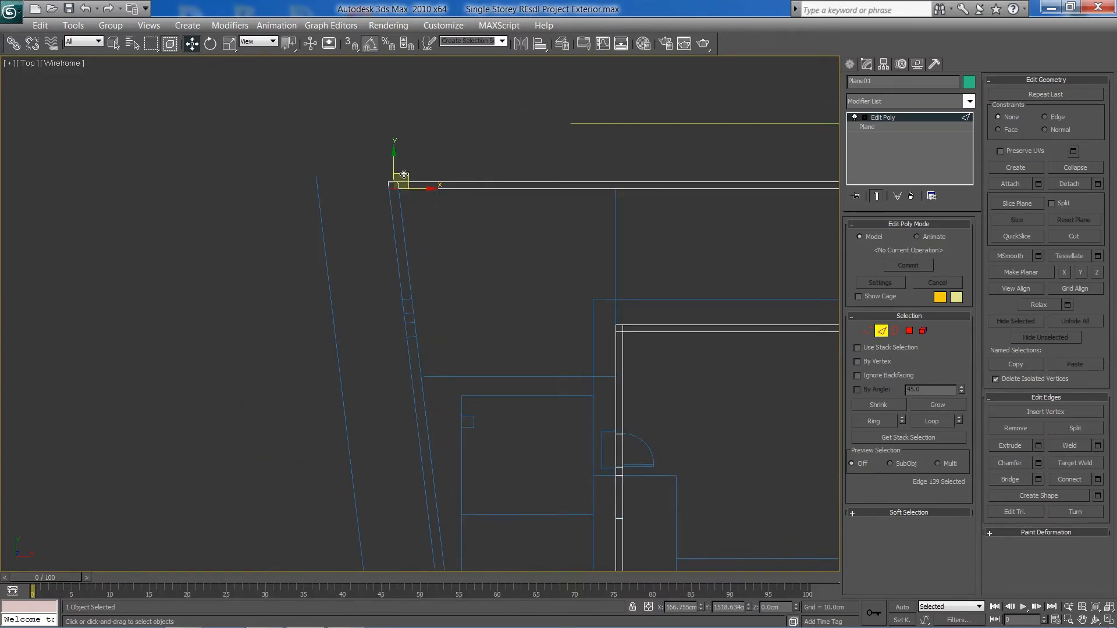
pyautogui.keyDown('shift'); pyautogui.moveTo(404, 174); pyautogui.dragTo(412, 291); pyautogui.keyUp('shift')
# - Align the new segment's end edge and vertices with the first division line of the slanted boundary wall
pyautogui.scroll(3, 411, 324)
pyautogui.scroll(3, 411, 324)
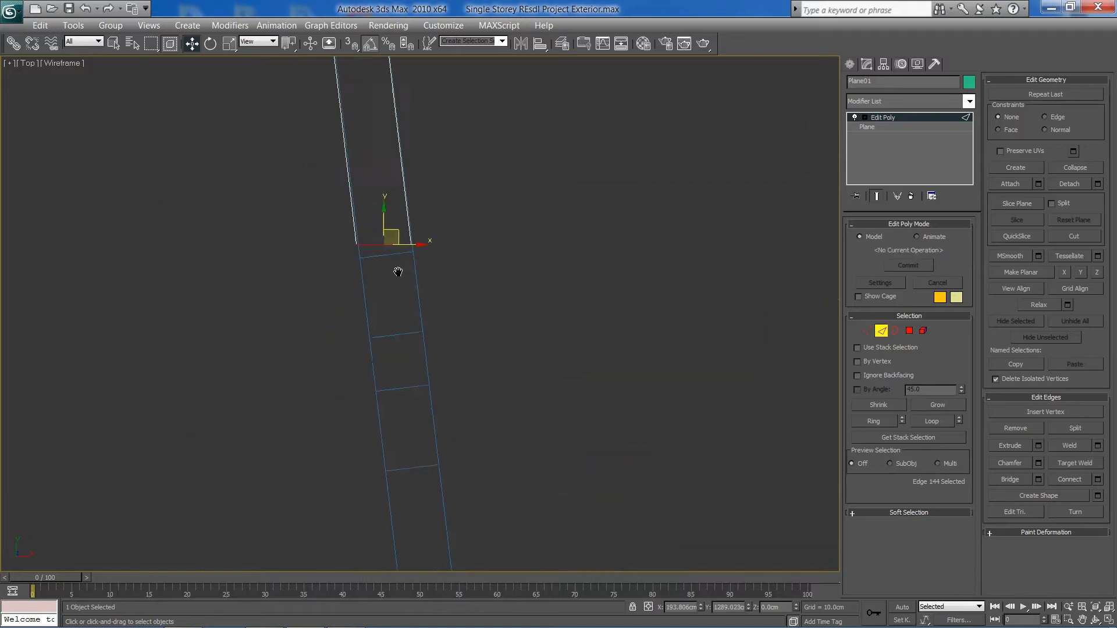
pyautogui.moveTo(430, 225); pyautogui.dragTo(432, 235)
pyautogui.click(867, 330)
pyautogui.moveTo(220, 178); pyautogui.dragTo(418, 291)
pyautogui.scroll(2, 384, 252)
pyautogui.moveTo(359, 169); pyautogui.dragTo(365, 191)
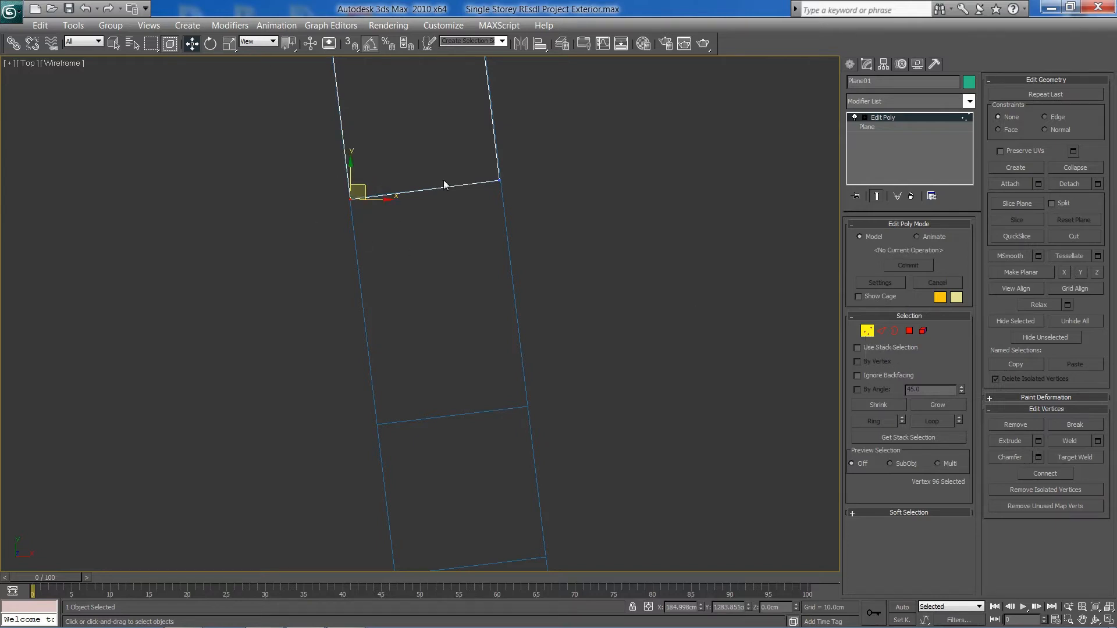
# - Extend the end edge down the slanted boundary wall in three segments, one to each of the following division lines
pyautogui.click(882, 331)
pyautogui.moveTo(441, 259); pyautogui.dragTo(432, 184, button='middle')
pyautogui.moveTo(431, 115); pyautogui.dragTo(457, 339)
pyautogui.moveTo(484, 430); pyautogui.dragTo(440, 266, button='middle')
pyautogui.keyDown('shift'); pyautogui.moveTo(411, 107); pyautogui.dragTo(449, 257); pyautogui.keyUp('shift')
pyautogui.scroll(-4, 476, 263)
pyautogui.moveTo(447, 332); pyautogui.dragTo(452, 284, button='middle')
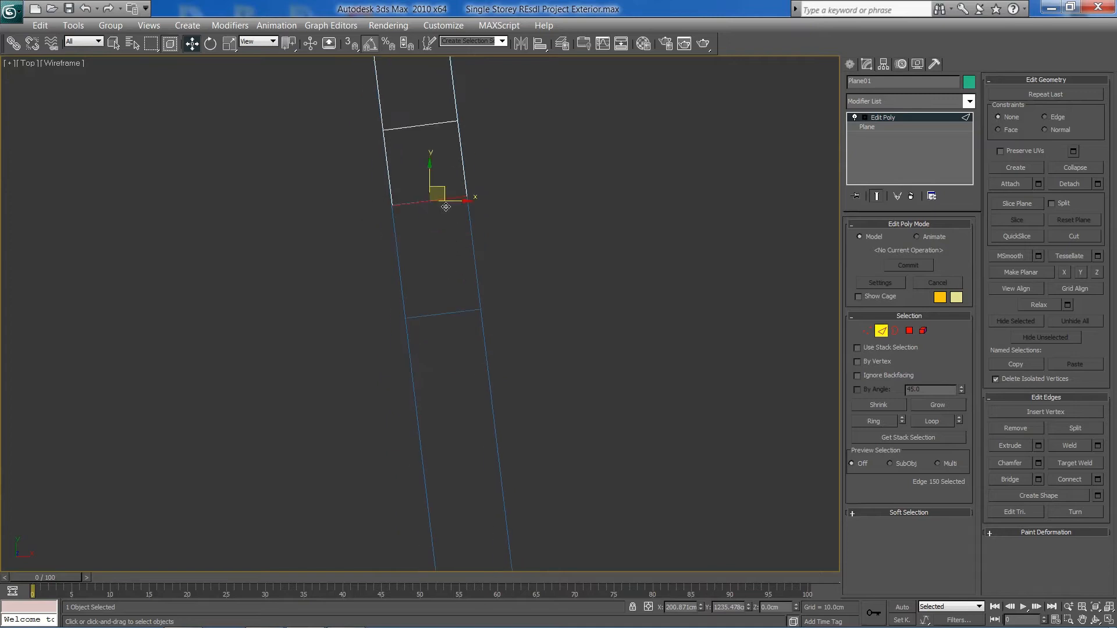
pyautogui.moveTo(442, 192)
pyautogui.keyDown('shift'); pyautogui.mouseDown()
pyautogui.moveTo(452, 317)
pyautogui.moveTo(456, 305)
pyautogui.mouseUp(); pyautogui.keyUp('shift')
# - Extend the last end edge down the remaining length of the slanted boundary wall, close to its lower bend
pyautogui.moveTo(462, 334); pyautogui.dragTo(455, 231, button='middle')
pyautogui.scroll(-3, 465, 326)
pyautogui.moveTo(487, 422); pyautogui.dragTo(469, 277, button='middle')
pyautogui.scroll(-3, 469, 276)
pyautogui.moveTo(471, 396); pyautogui.dragTo(472, 348, button='middle')
pyautogui.moveTo(429, 153)
pyautogui.keyDown('shift'); pyautogui.mouseDown()
pyautogui.moveTo(441, 276)
pyautogui.moveTo(504, 529)
pyautogui.moveTo(482, 541)
pyautogui.mouseUp(); pyautogui.keyUp('shift')
pyautogui.moveTo(486, 569); pyautogui.dragTo(460, 261, button='middle')
pyautogui.moveTo(458, 382); pyautogui.dragTo(469, 301, button='middle')
pyautogui.keyDown('shift'); pyautogui.moveTo(459, 153); pyautogui.dragTo(474, 351); pyautogui.keyUp('shift')
pyautogui.rightClick(475, 351)
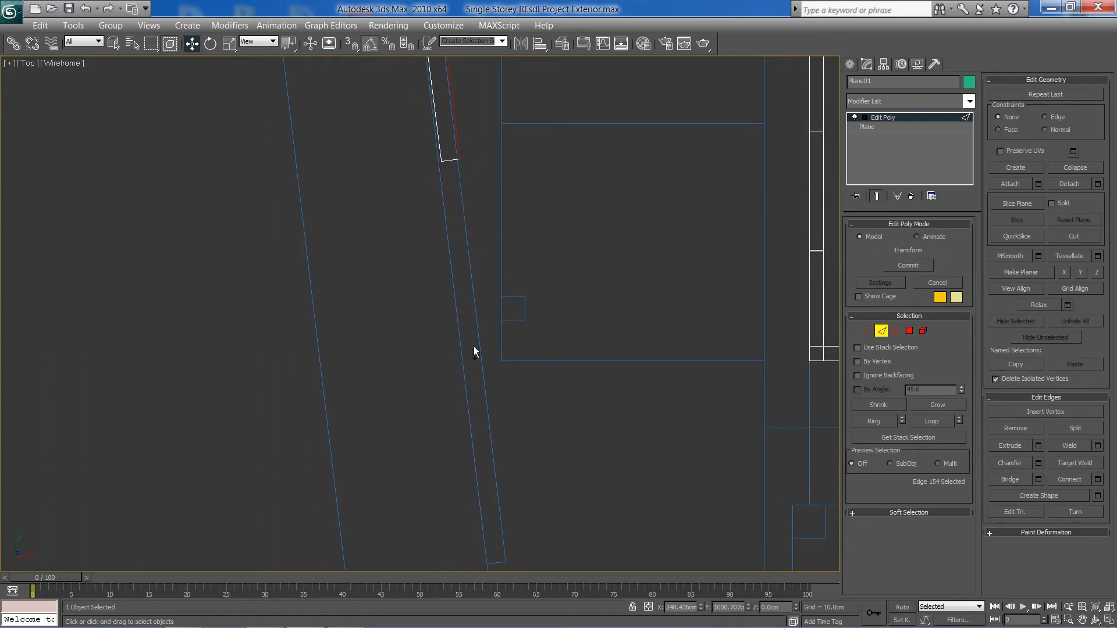
pyautogui.click(446, 164)
pyautogui.scroll(-2, 439, 302)
pyautogui.scroll(-2, 461, 172)
pyautogui.keyDown('shift'); pyautogui.moveTo(462, 160); pyautogui.dragTo(494, 443); pyautogui.keyUp('shift')
# - Add a short segment at the bend and extend its end edge diagonally to the left corner of the lower boundary wall
pyautogui.scroll(2, 494, 446)
pyautogui.moveTo(439, 246); pyautogui.dragTo(386, 330, button='middle')
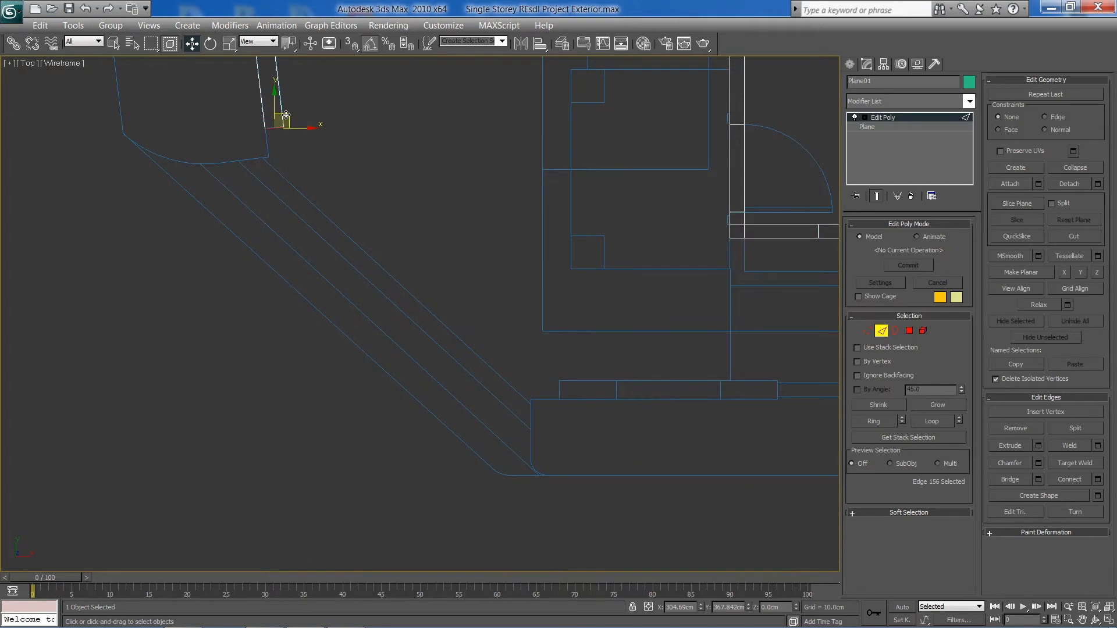
pyautogui.click(277, 155)
pyautogui.moveTo(341, 243); pyautogui.dragTo(331, 231, button='middle')
pyautogui.keyDown('shift'); pyautogui.moveTo(282, 135); pyautogui.dragTo(543, 377); pyautogui.keyUp('shift')
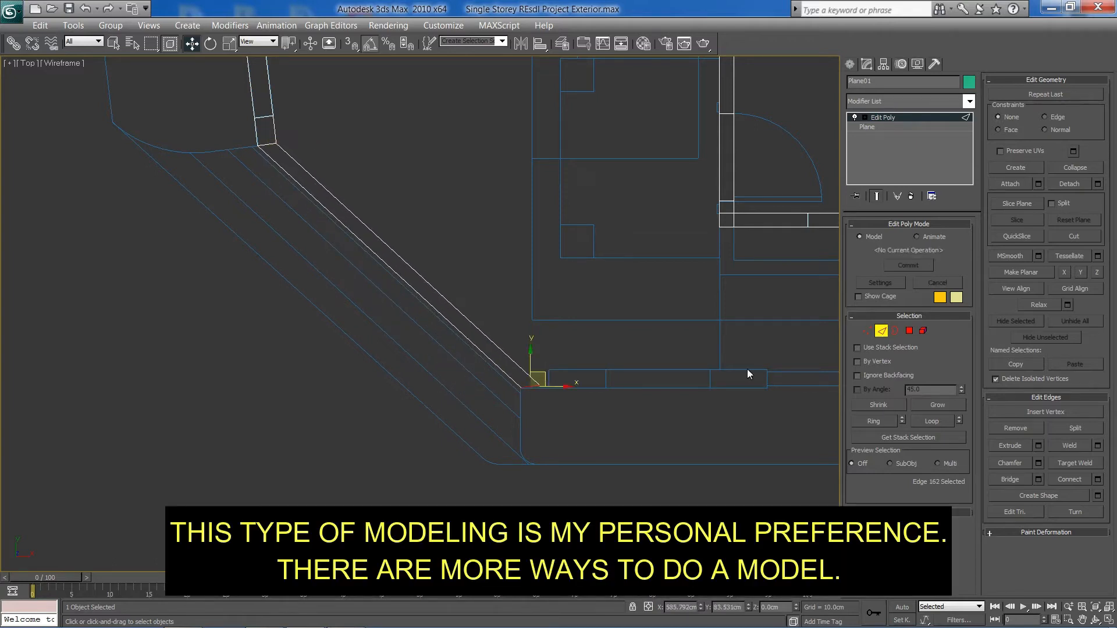
# - Move the diagonal wall's inner end vertex onto the inner line of the lower boundary wall
pyautogui.click(867, 331)
pyautogui.click(540, 385)
pyautogui.scroll(5, 539, 382)
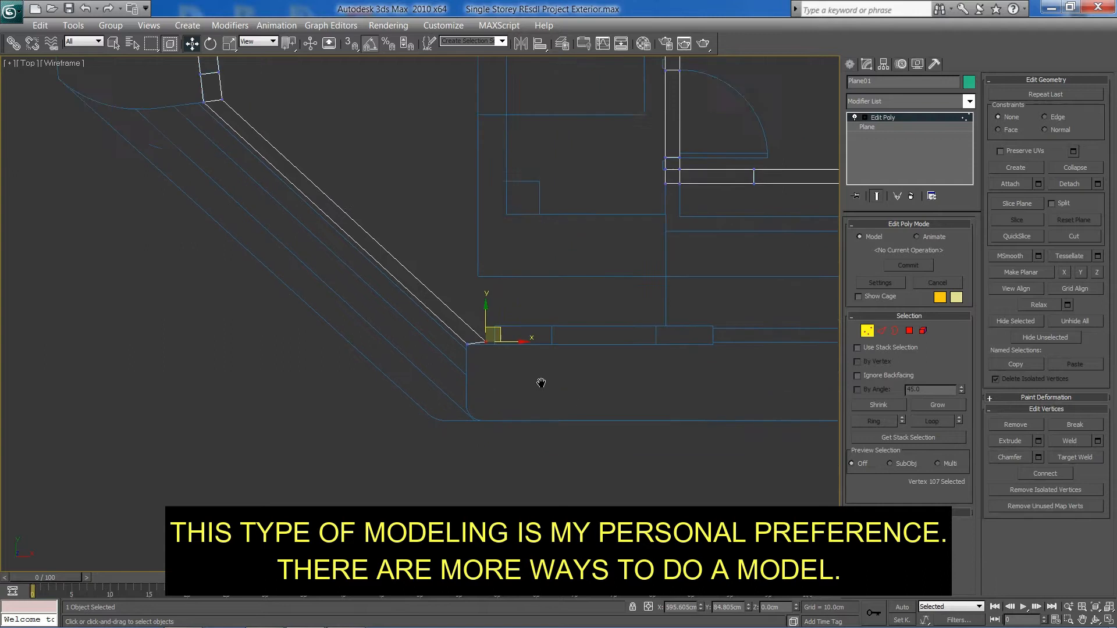
pyautogui.moveTo(571, 321); pyautogui.dragTo(529, 277)
pyautogui.scroll(-3, 452, 333)
pyautogui.scroll(-2, 452, 333)
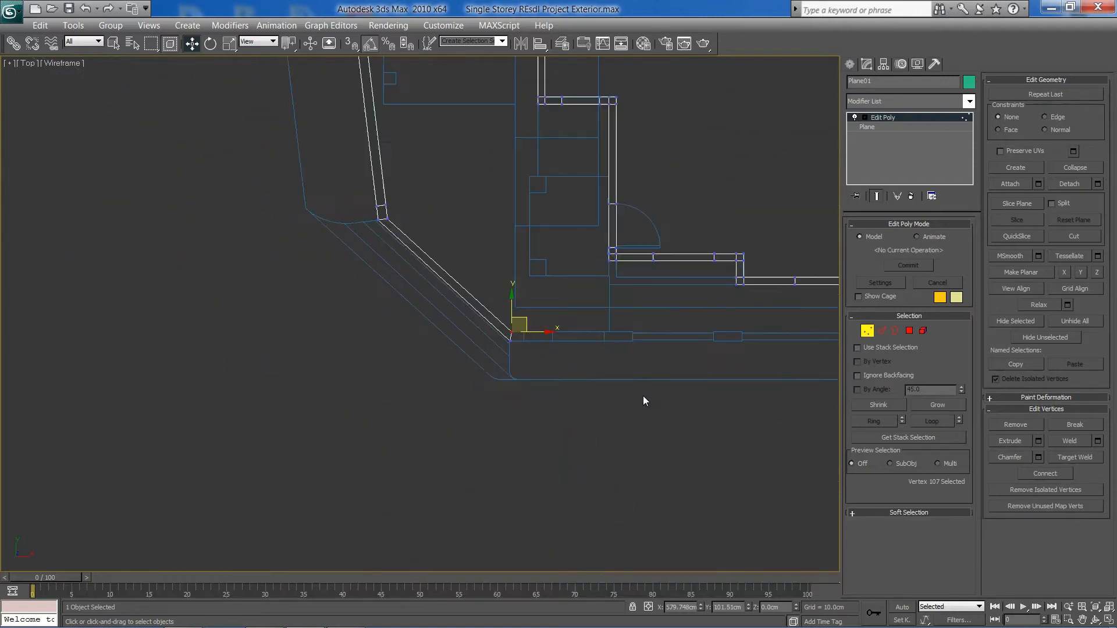
pyautogui.scroll(-2, 602, 389)
pyautogui.scroll(2, 604, 393)
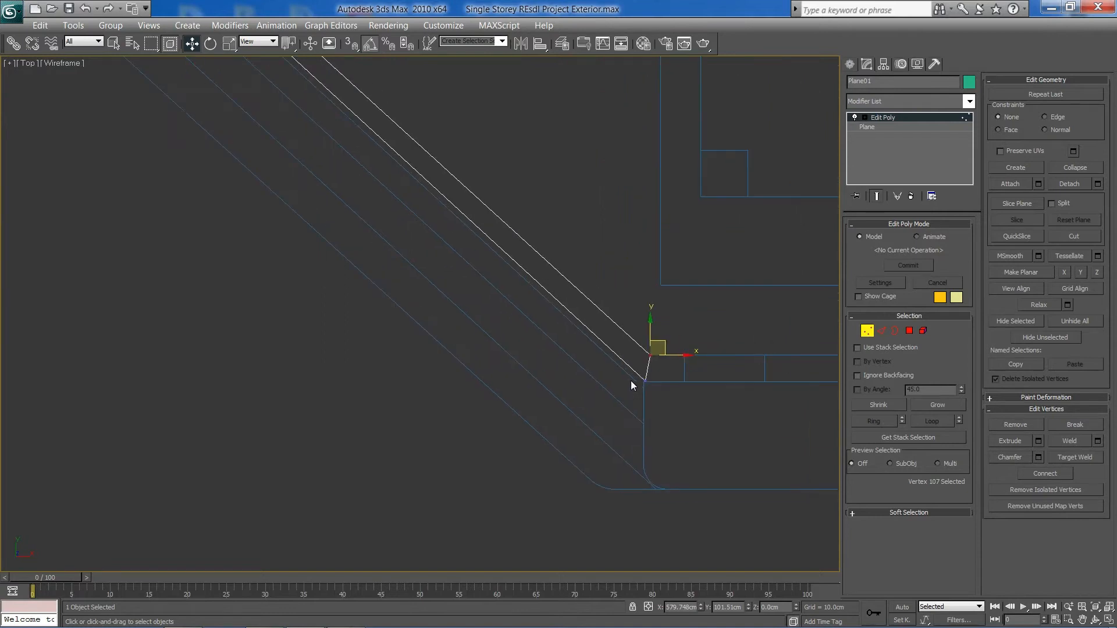
pyautogui.moveTo(664, 339); pyautogui.dragTo(665, 342)
pyautogui.scroll(-3, 632, 374)
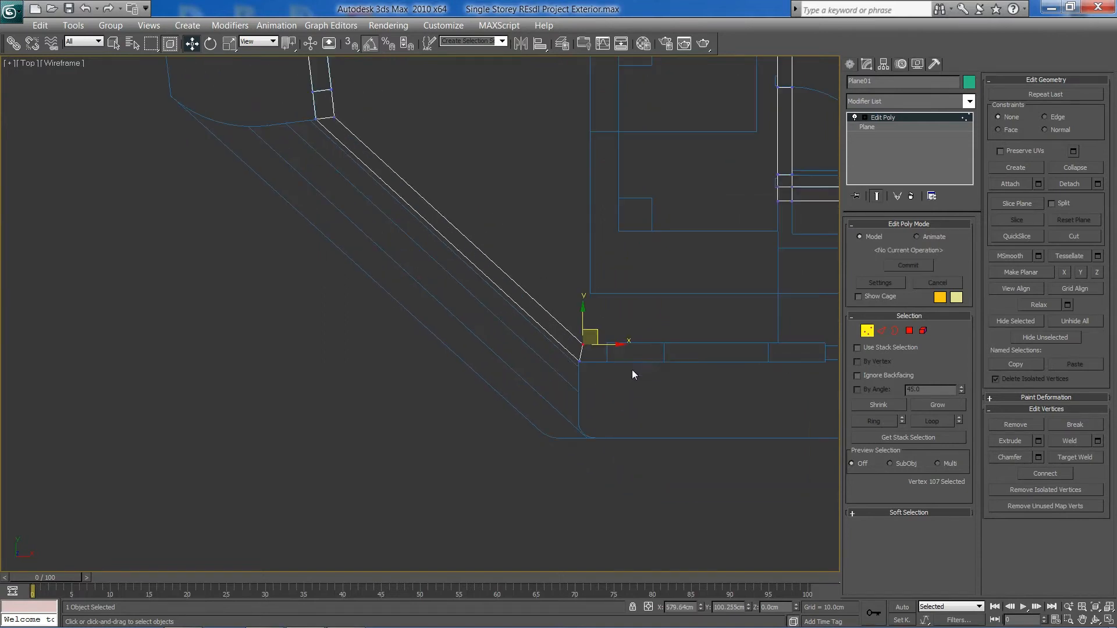
# - Extend the diagonal wall's end edge right to the lower wall's first division line and straighten its lower vertex to match
pyautogui.click(882, 330)
pyautogui.scroll(4, 571, 376)
pyautogui.keyDown('shift'); pyautogui.moveTo(490, 320); pyautogui.dragTo(539, 309); pyautogui.keyUp('shift')
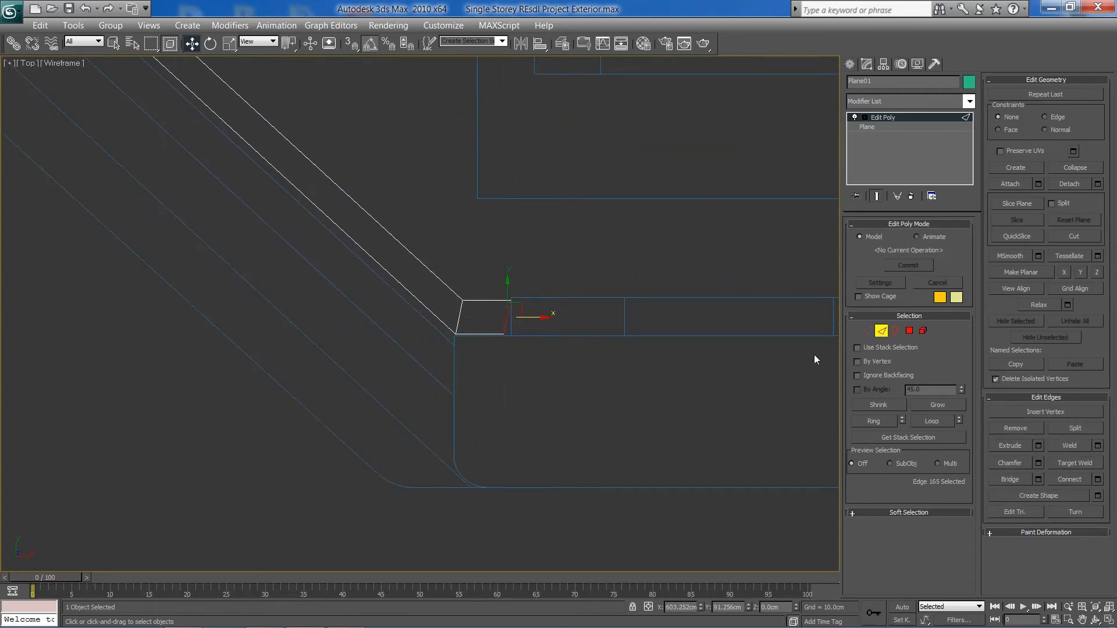
pyautogui.click(868, 331)
pyautogui.moveTo(474, 323); pyautogui.dragTo(544, 361)
pyautogui.scroll(2, 543, 362)
pyautogui.moveTo(606, 364); pyautogui.dragTo(549, 363, button='middle')
pyautogui.moveTo(550, 356); pyautogui.dragTo(565, 354)
pyautogui.scroll(-5, 546, 391)
pyautogui.moveTo(457, 320); pyautogui.dragTo(454, 384, button='middle')
pyautogui.scroll(2, 462, 355)
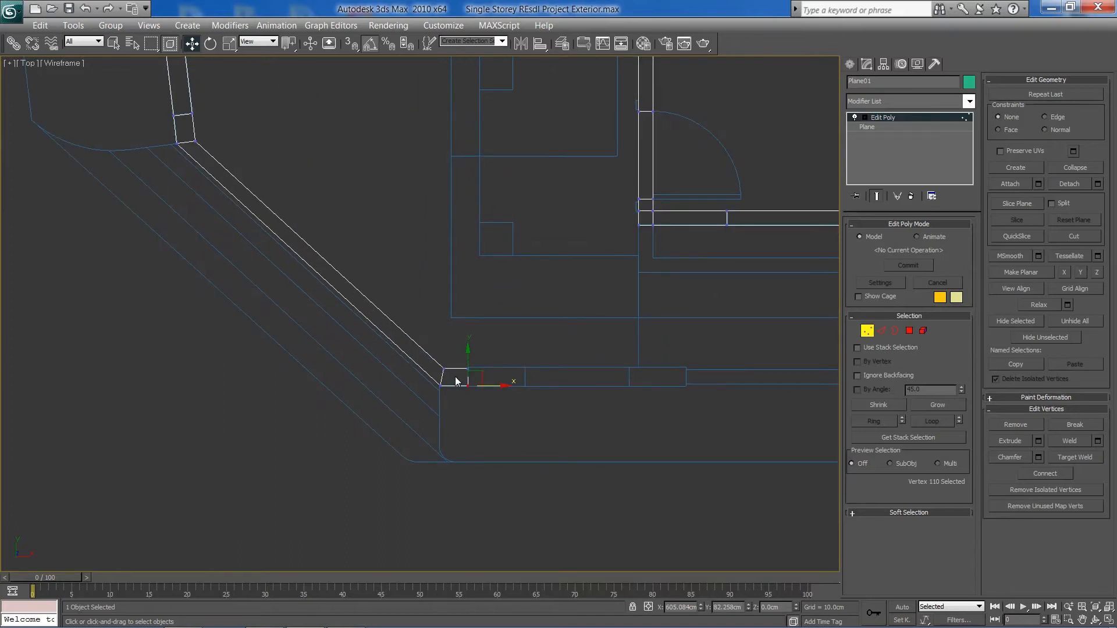
pyautogui.moveTo(437, 474); pyautogui.dragTo(417, 406, button='middle')
pyautogui.scroll(2, 548, 365)
pyautogui.moveTo(546, 366); pyautogui.dragTo(482, 376, button='middle')
pyautogui.scroll(-1, 482, 395)
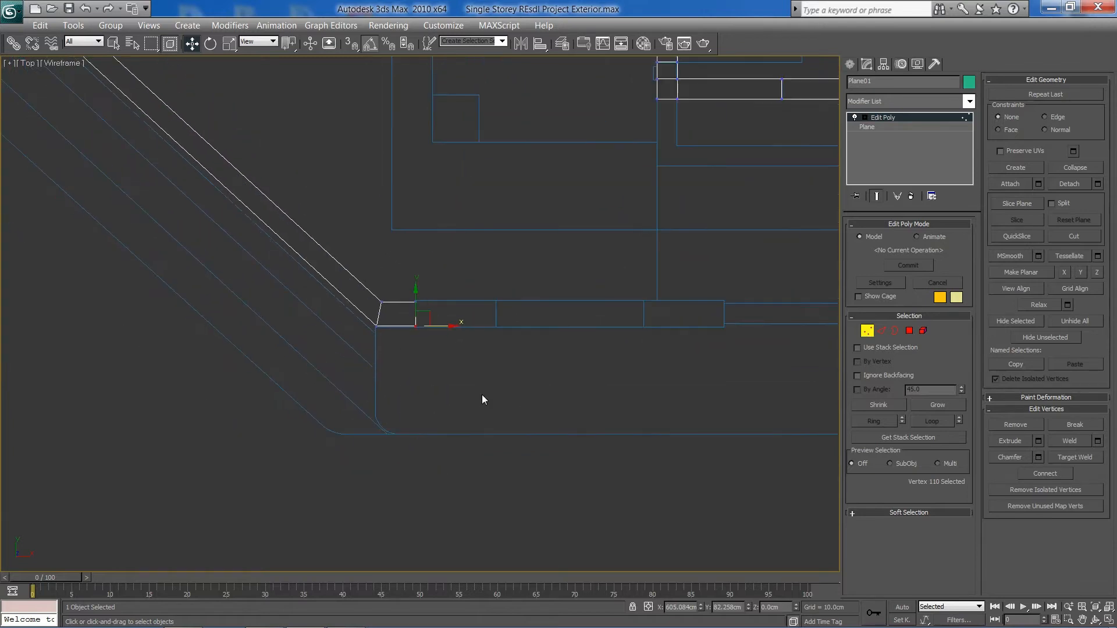
# - Switch to Windows Explorer and open the Exterior folder inside the Desktop's Porfolio folder
pyautogui.click(19, 615)
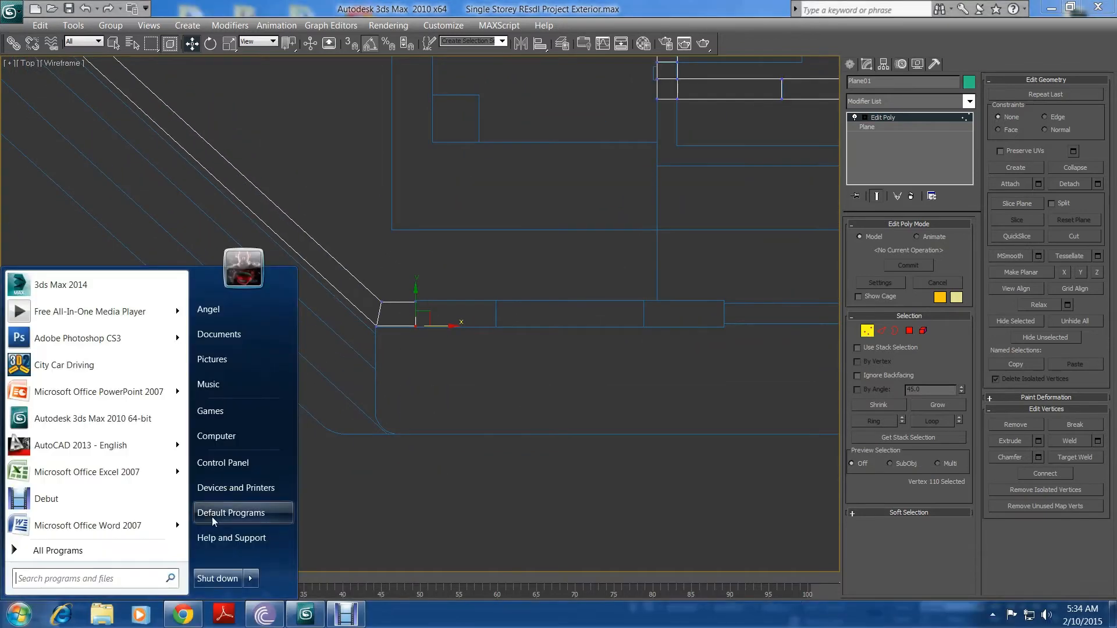
pyautogui.click(221, 439)
pyautogui.click(825, 155)
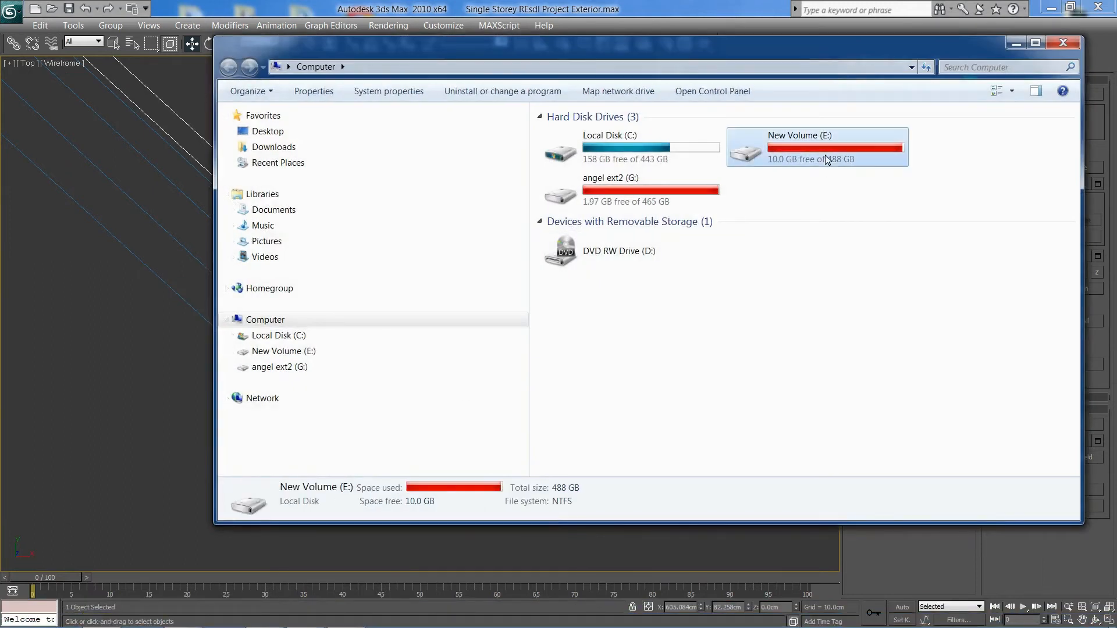
pyautogui.click(274, 131)
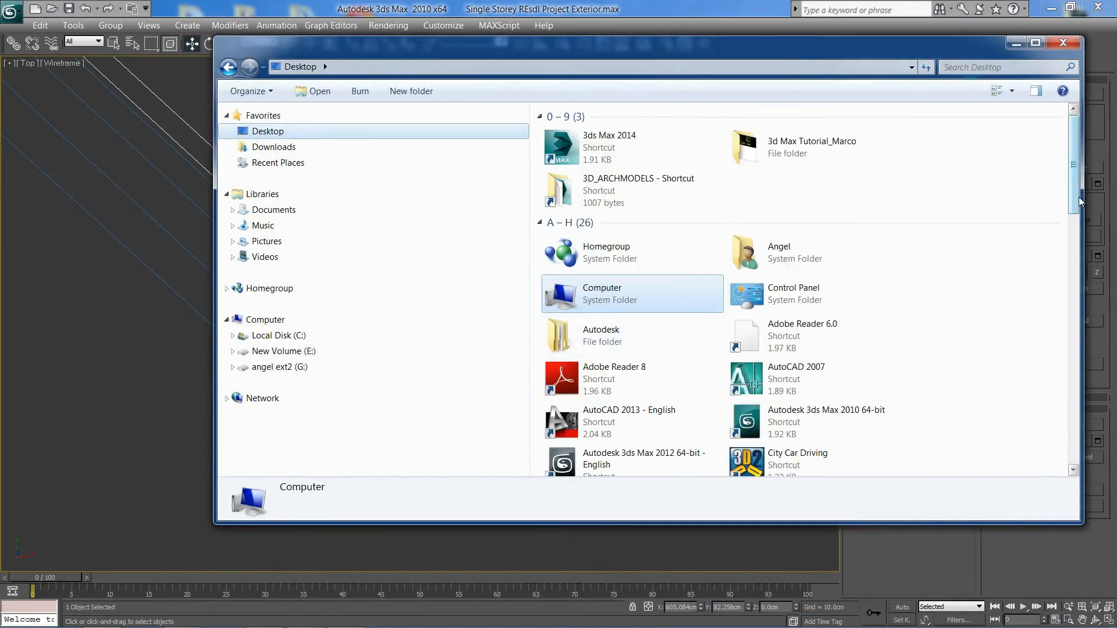
pyautogui.moveTo(1078, 197)
pyautogui.mouseDown()
pyautogui.moveTo(1077, 213)
pyautogui.moveTo(1074, 177)
pyautogui.mouseUp()
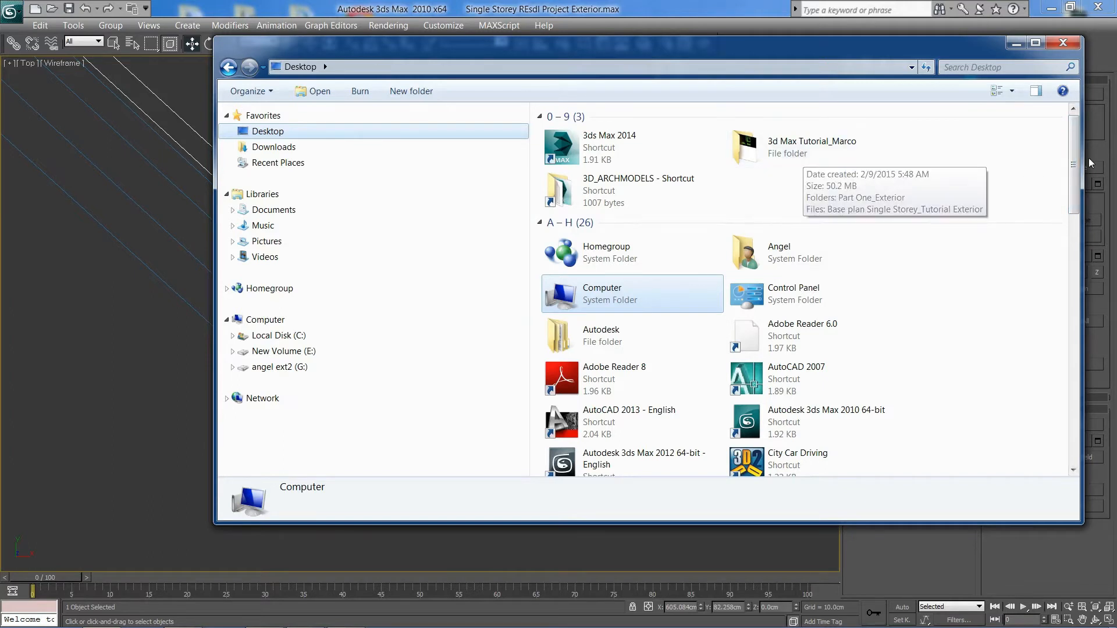
pyautogui.moveTo(1077, 157); pyautogui.dragTo(1054, 341)
pyautogui.doubleClick(669, 384)
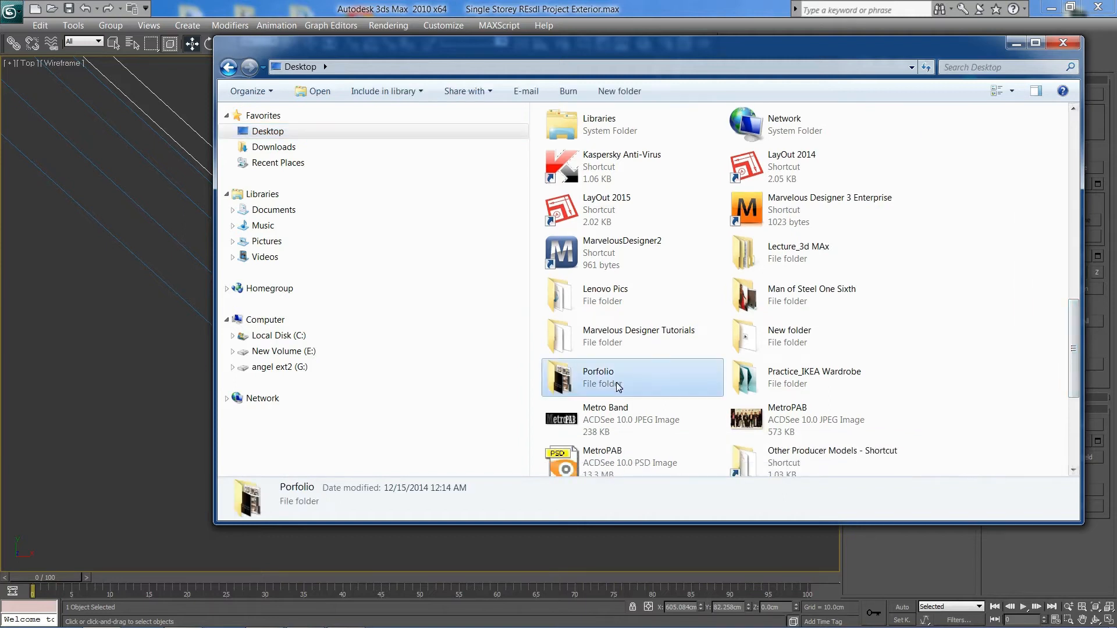
pyautogui.doubleClick(704, 171)
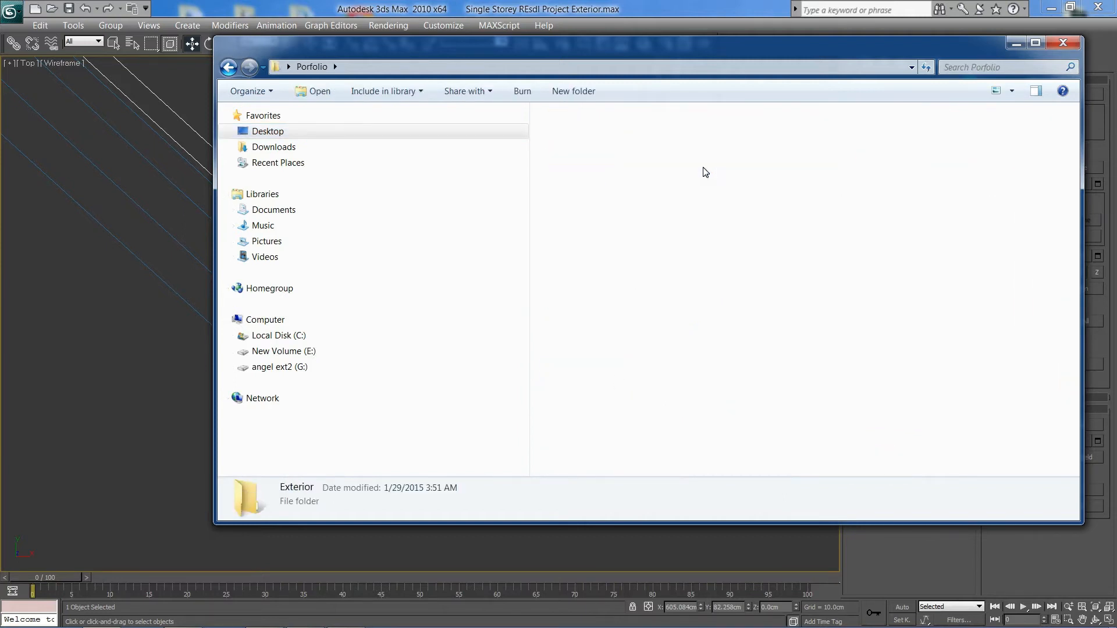
# - Copy the image feb20a v front 23 from the Exterior folder into the 3d Max tutorial folder on the Desktop
pyautogui.click(920, 250)
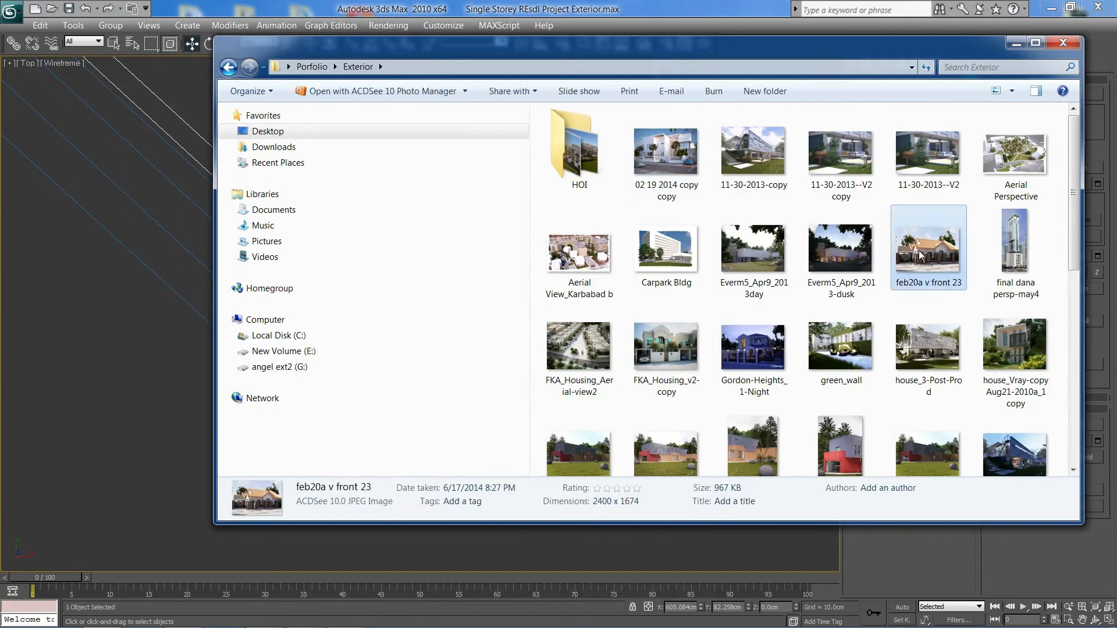
pyautogui.rightClick(920, 250)
pyautogui.click(917, 554)
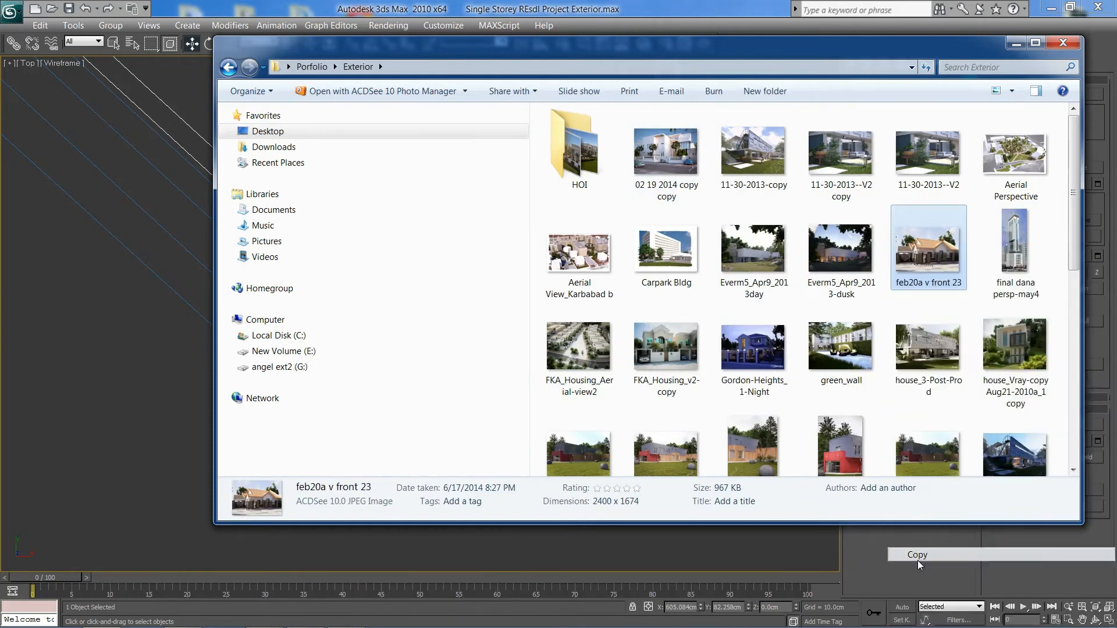
pyautogui.click(267, 130)
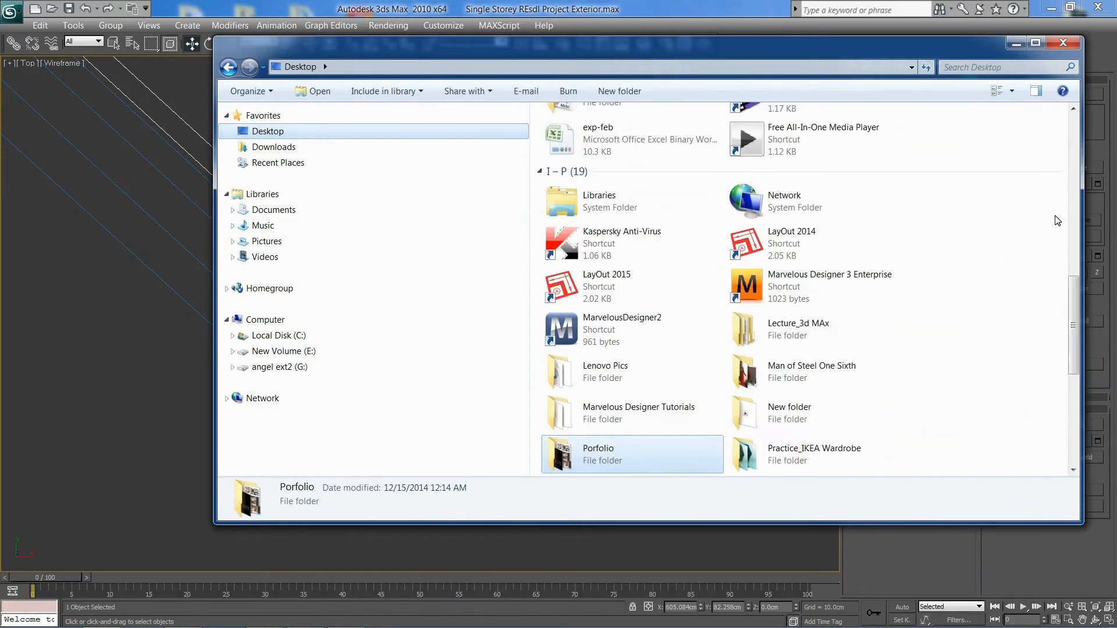
pyautogui.moveTo(1070, 286); pyautogui.dragTo(1076, 124)
pyautogui.doubleClick(812, 144)
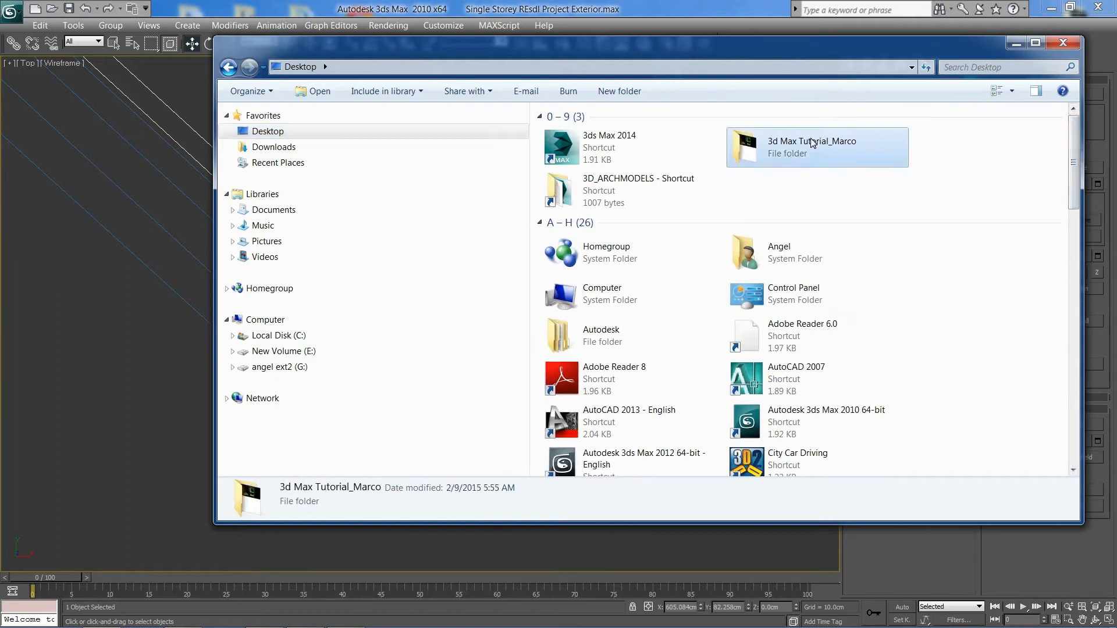
pyautogui.rightClick(644, 278)
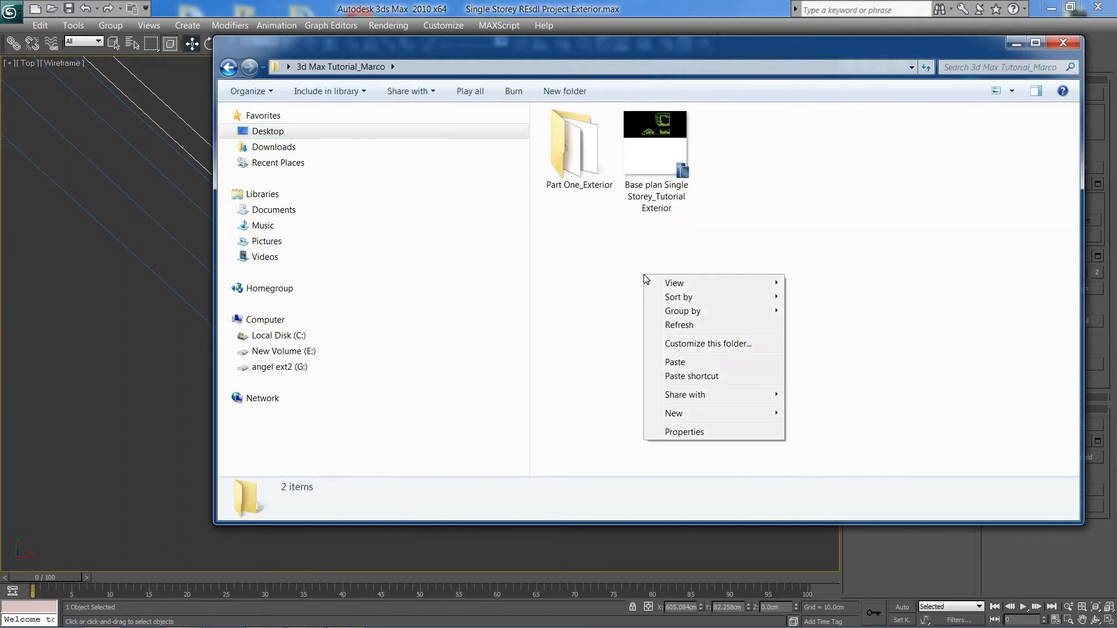
pyautogui.click(675, 361)
# - View the copied feb20a v front 23 image as exterior reference, close it and return to 3ds Max
pyautogui.doubleClick(727, 156)
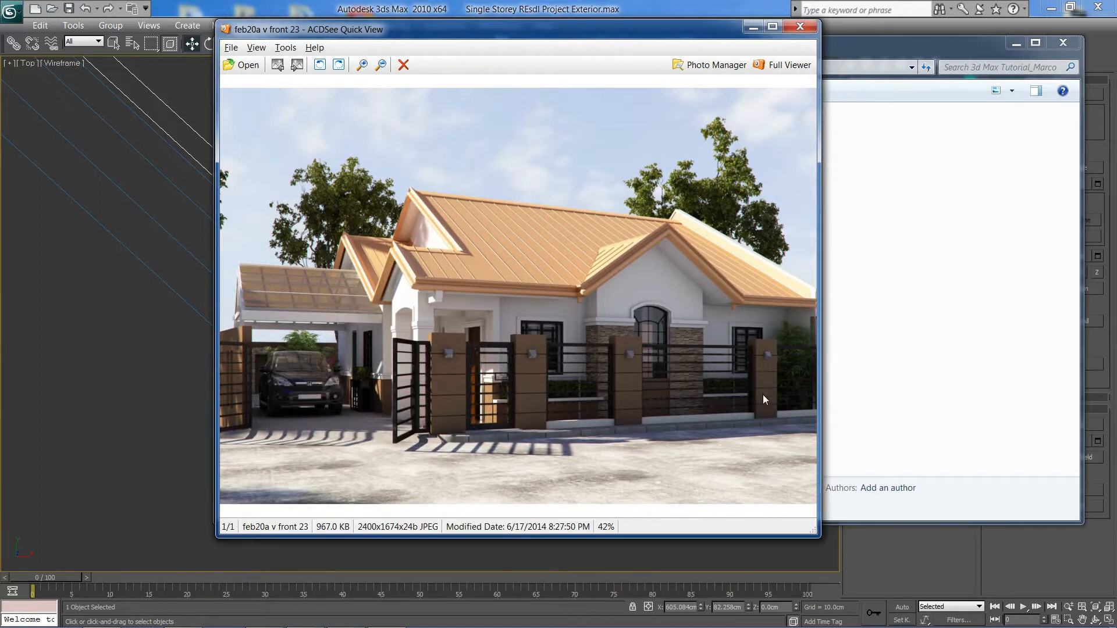
pyautogui.click(801, 30)
pyautogui.click(1016, 43)
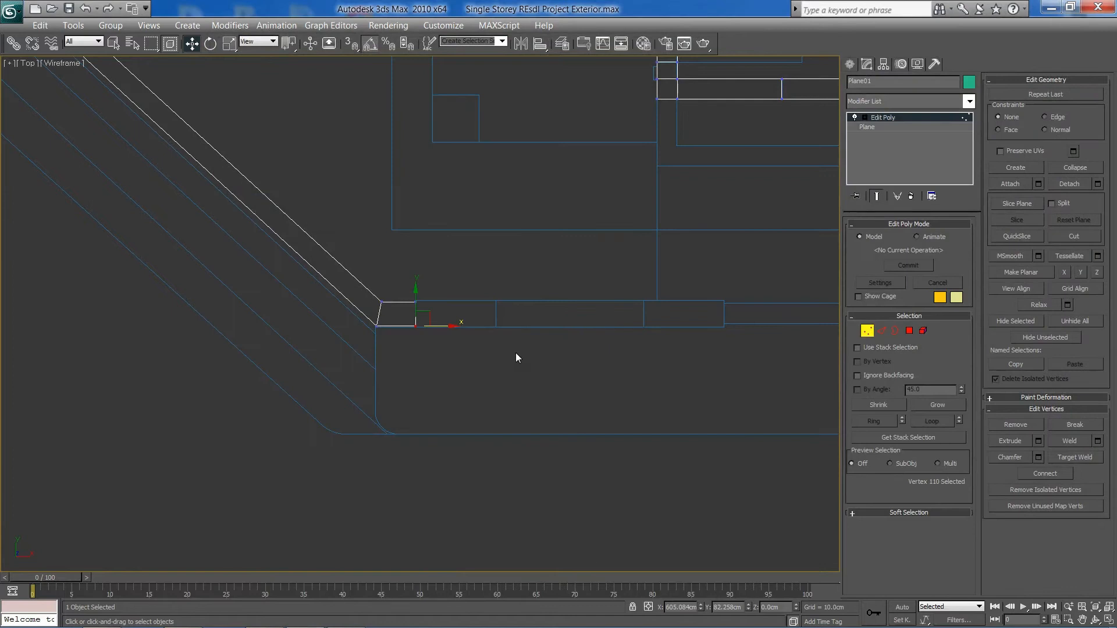
# - Move the two lower vertices of the short corner segment down onto the wall's outer line and align the left one with the corner
pyautogui.moveTo(506, 360); pyautogui.dragTo(516, 308, button='middle')
pyautogui.scroll(2, 511, 373)
pyautogui.click(882, 331)
pyautogui.scroll(4, 516, 308)
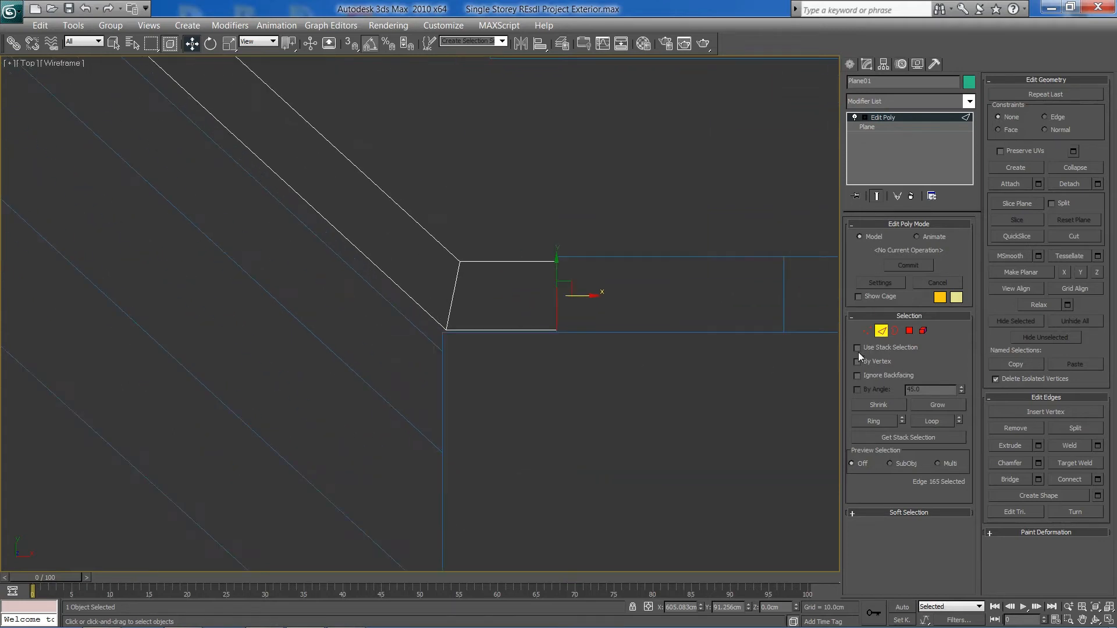
pyautogui.click(868, 331)
pyautogui.moveTo(344, 309); pyautogui.dragTo(494, 342)
pyautogui.scroll(1, 421, 314)
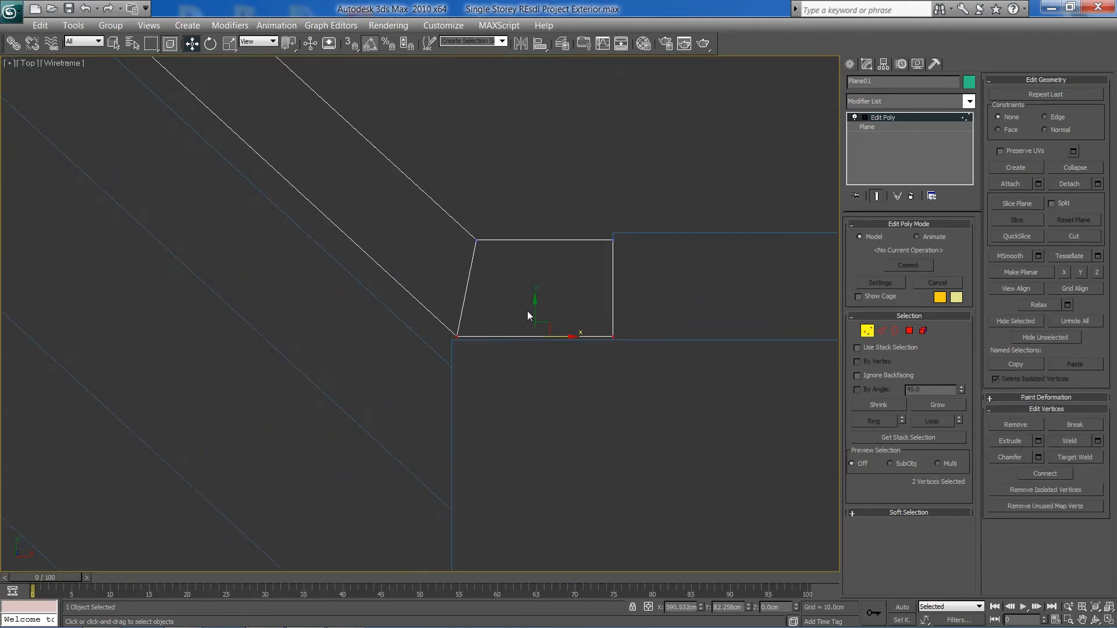
pyautogui.moveTo(535, 308); pyautogui.dragTo(535, 311)
pyautogui.moveTo(429, 315); pyautogui.dragTo(488, 344)
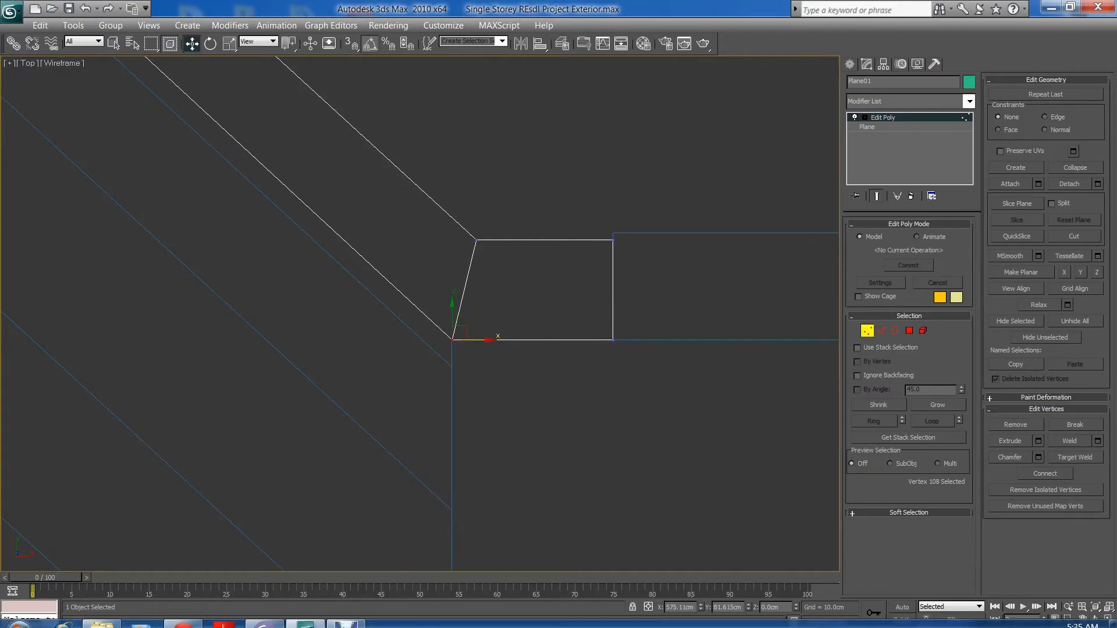
# - Extend the segment's end edge right along the lower boundary wall, adding a segment at each division through the second pier
pyautogui.moveTo(604, 375); pyautogui.dragTo(398, 376, button='middle')
pyautogui.click(881, 332)
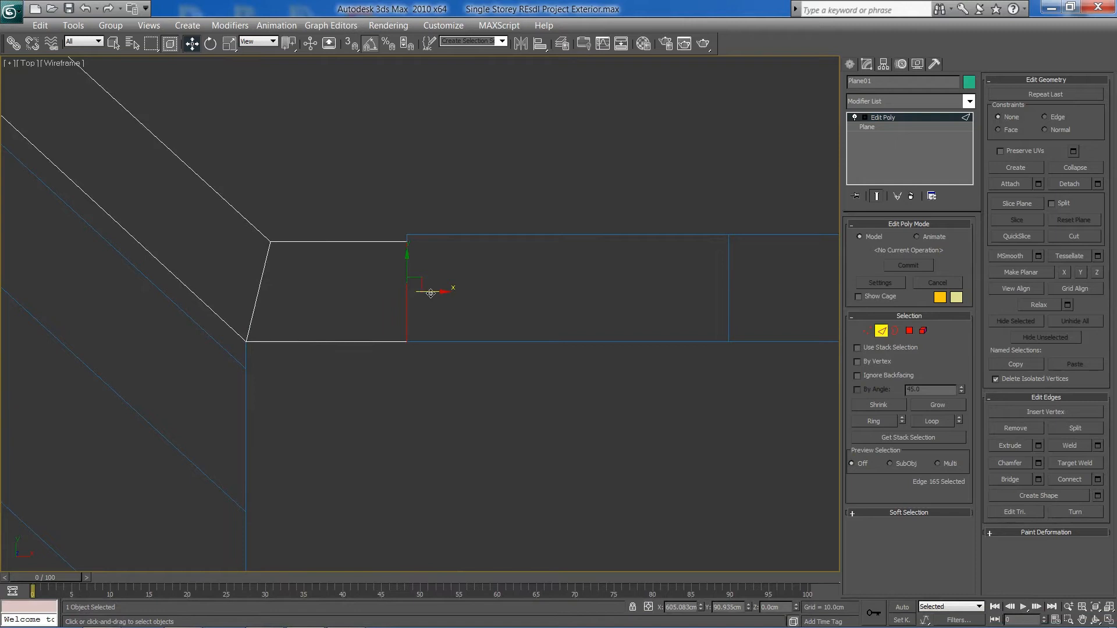
pyautogui.moveTo(487, 301); pyautogui.dragTo(443, 298, button='middle')
pyautogui.scroll(-2, 407, 314)
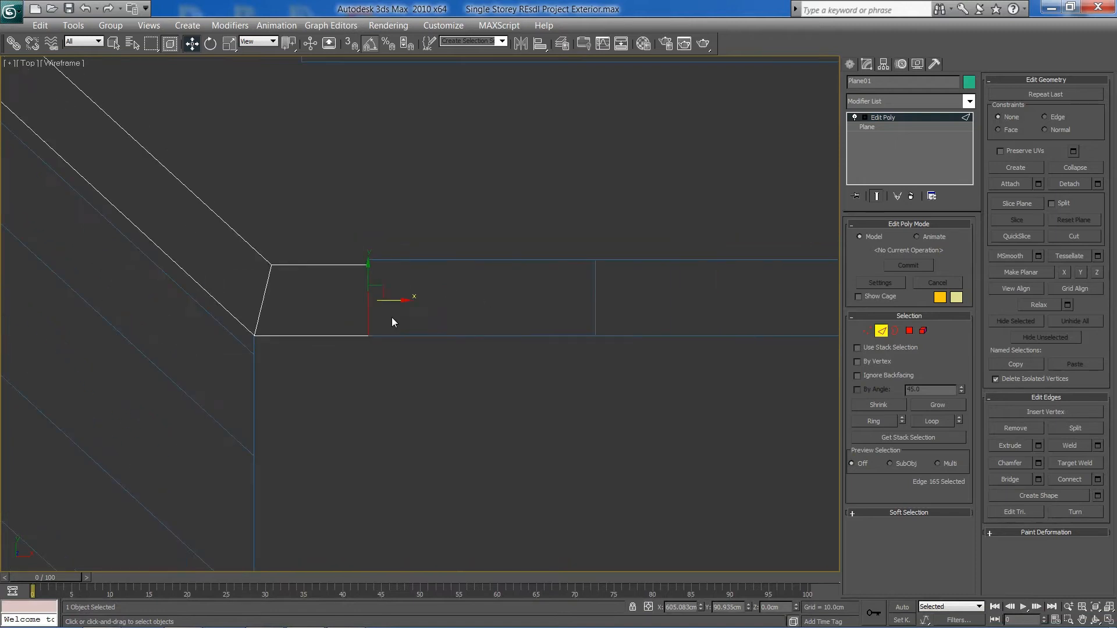
pyautogui.keyDown('shift'); pyautogui.moveTo(395, 304); pyautogui.dragTo(625, 318); pyautogui.keyUp('shift')
pyautogui.scroll(-3, 597, 338)
pyautogui.moveTo(597, 333); pyautogui.dragTo(431, 356, button='middle')
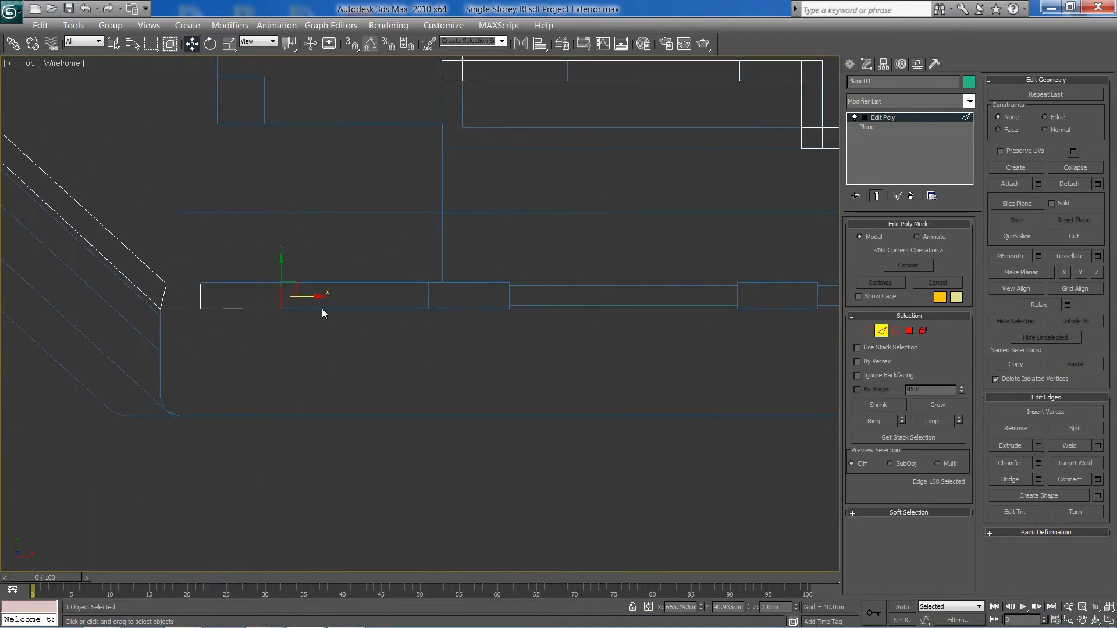
pyautogui.keyDown('shift'); pyautogui.moveTo(318, 296); pyautogui.dragTo(546, 286); pyautogui.keyUp('shift')
pyautogui.moveTo(551, 333); pyautogui.dragTo(278, 334, button='middle')
# - Continue extending the end edge right, adding wall and pier segments up to the start of the right corner pier
pyautogui.keyDown('shift'); pyautogui.moveTo(260, 299); pyautogui.dragTo(487, 316); pyautogui.keyUp('shift')
pyautogui.moveTo(497, 297); pyautogui.dragTo(571, 290)
pyautogui.moveTo(626, 316); pyautogui.dragTo(358, 327, button='middle')
pyautogui.keyDown('shift'); pyautogui.moveTo(298, 307); pyautogui.dragTo(741, 352); pyautogui.keyUp('shift')
pyautogui.moveTo(741, 352); pyautogui.dragTo(243, 345, button='middle')
pyautogui.keyDown('shift'); pyautogui.moveTo(249, 314); pyautogui.dragTo(551, 302); pyautogui.keyUp('shift')
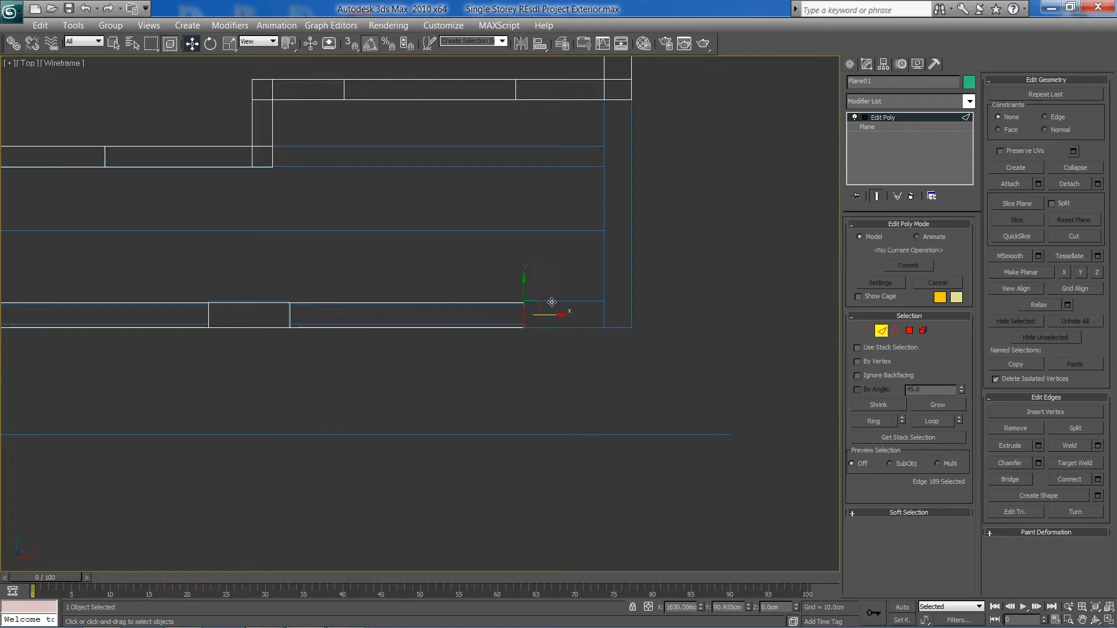
# - Extend the right side wall's lower end edge down to the lower boundary wall's inner line, undoing the extra extension beyond it
pyautogui.moveTo(582, 317); pyautogui.dragTo(639, 369, button='middle')
pyautogui.moveTo(687, 243); pyautogui.dragTo(705, 233, button='middle')
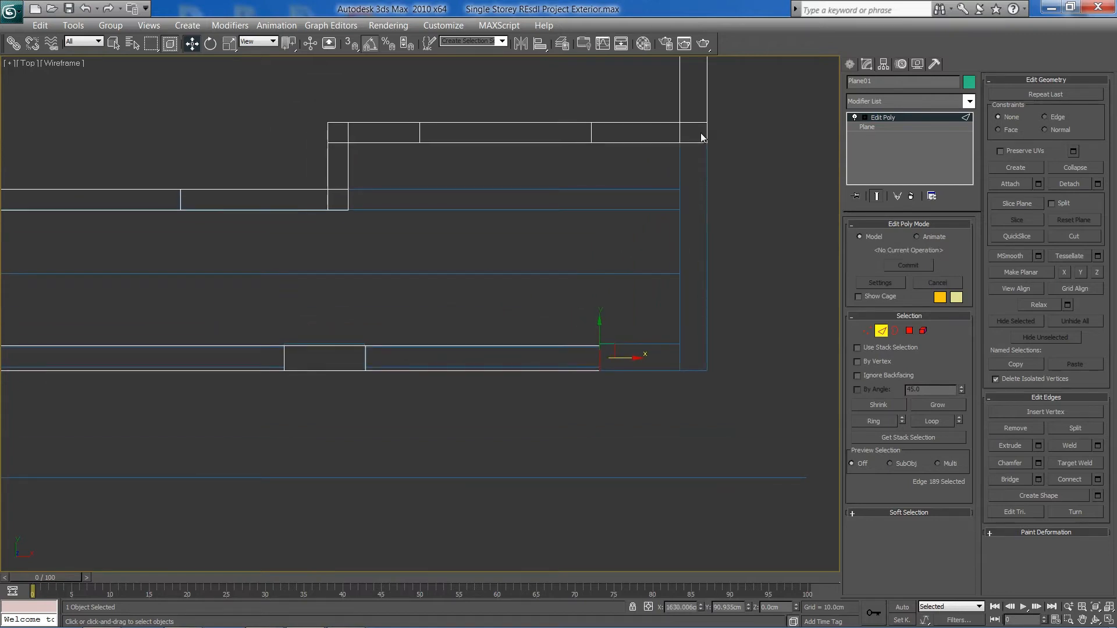
pyautogui.click(694, 141)
pyautogui.keyDown('shift'); pyautogui.moveTo(693, 117); pyautogui.dragTo(698, 342); pyautogui.keyUp('shift')
pyautogui.moveTo(698, 342); pyautogui.dragTo(651, 305, button='middle')
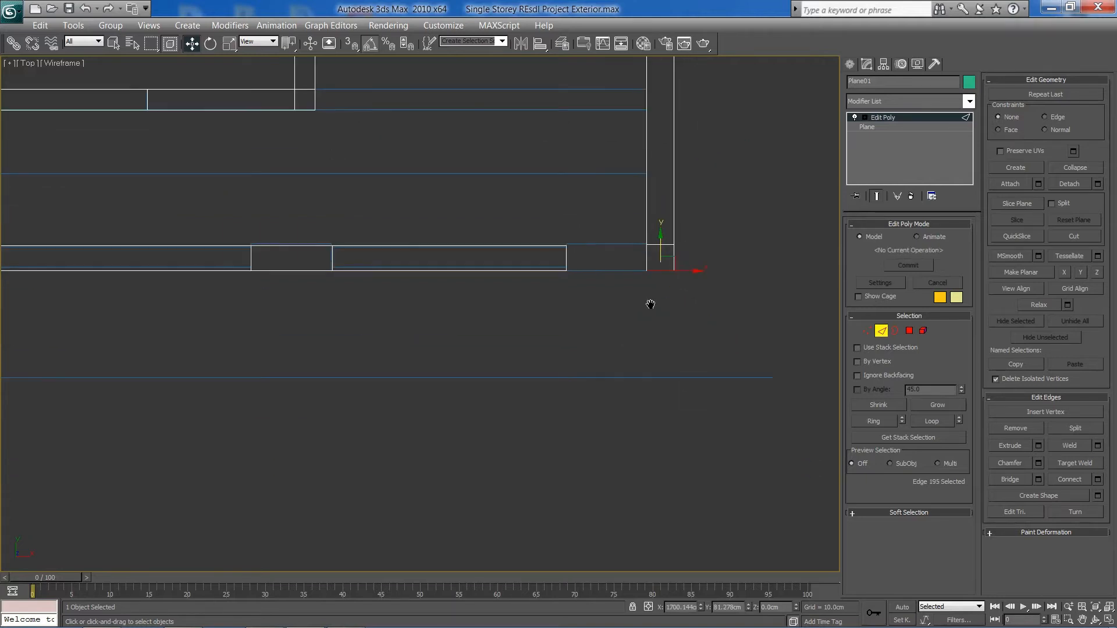
pyautogui.hotkey('ctrl', 'z')
# - Extend the lower wall's end edge right to the outer corner of the right side wall
pyautogui.click(565, 266)
pyautogui.moveTo(609, 258); pyautogui.dragTo(696, 258)
pyautogui.moveTo(506, 305); pyautogui.dragTo(610, 289, button='middle')
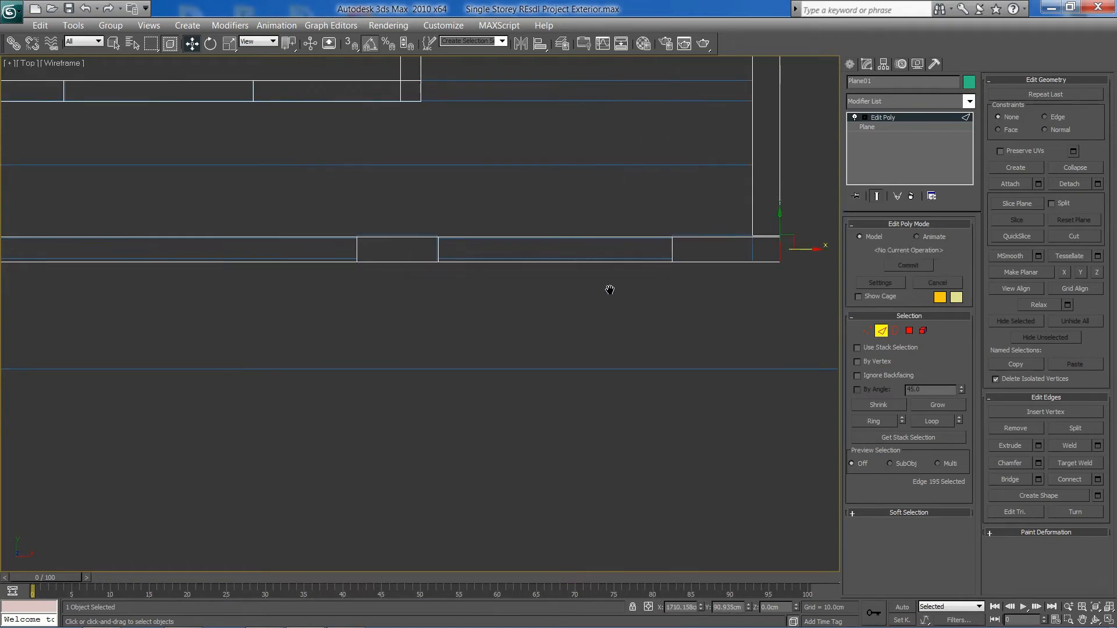
# - Clone the nine polygons of the lower boundary wall to a separate object placed just below the original
pyautogui.scroll(-2, 641, 282)
pyautogui.moveTo(281, 295); pyautogui.dragTo(470, 294, button='middle')
pyautogui.moveTo(295, 319); pyautogui.dragTo(371, 320, button='middle')
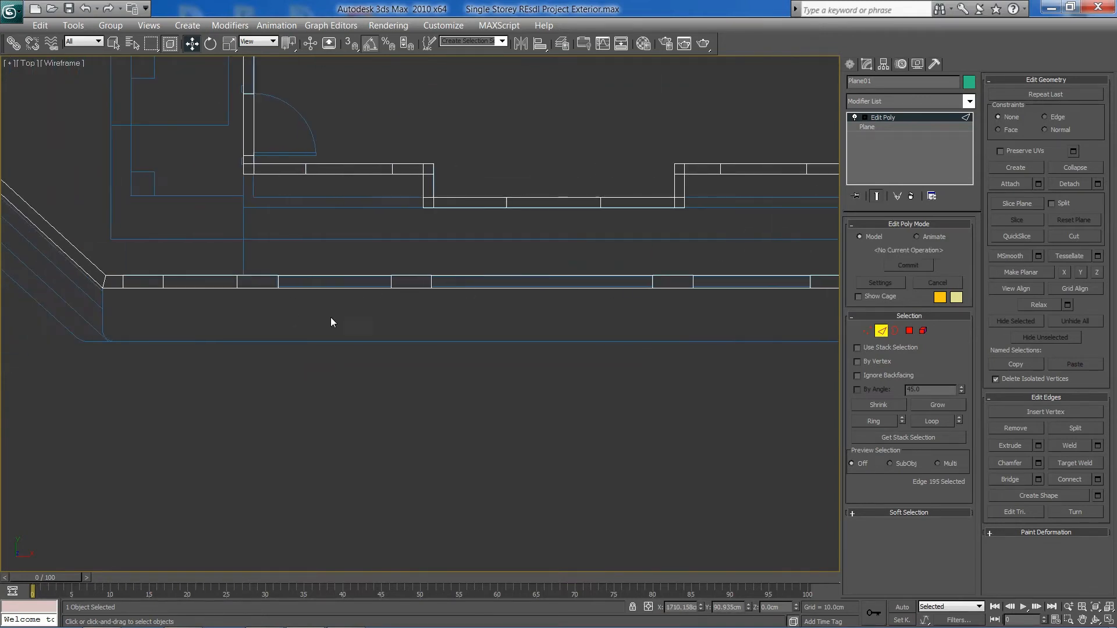
pyautogui.moveTo(142, 296); pyautogui.dragTo(100, 289, button='middle')
pyautogui.moveTo(71, 258); pyautogui.dragTo(802, 352)
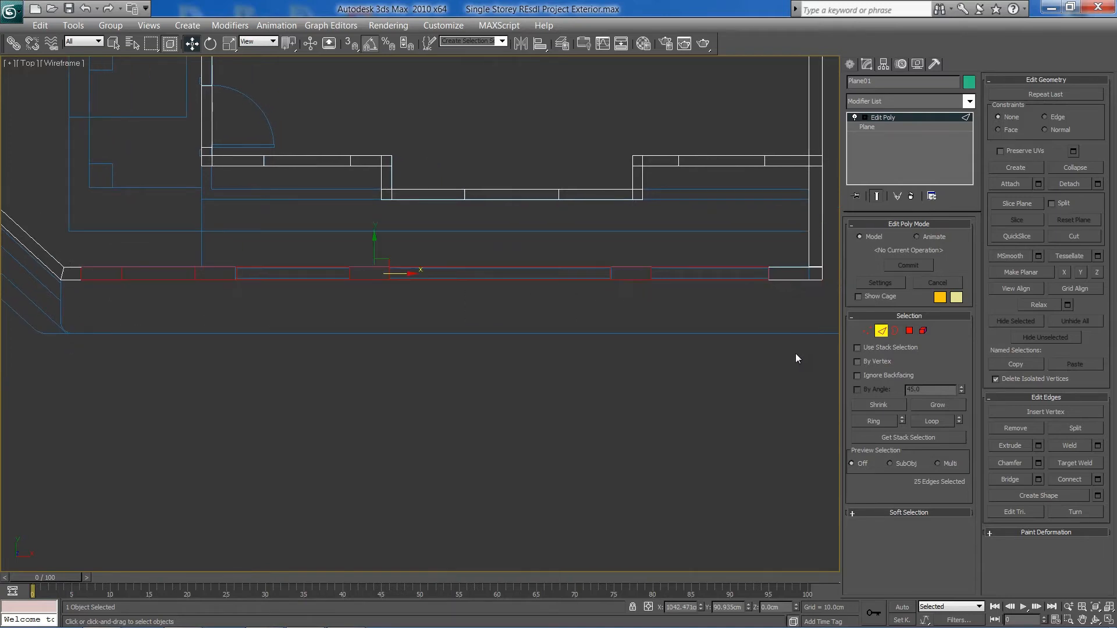
pyautogui.click(910, 331)
pyautogui.moveTo(75, 254); pyautogui.dragTo(820, 326)
pyautogui.moveTo(443, 323); pyautogui.dragTo(484, 285, button='middle')
pyautogui.moveTo(466, 213); pyautogui.dragTo(405, 190, button='middle')
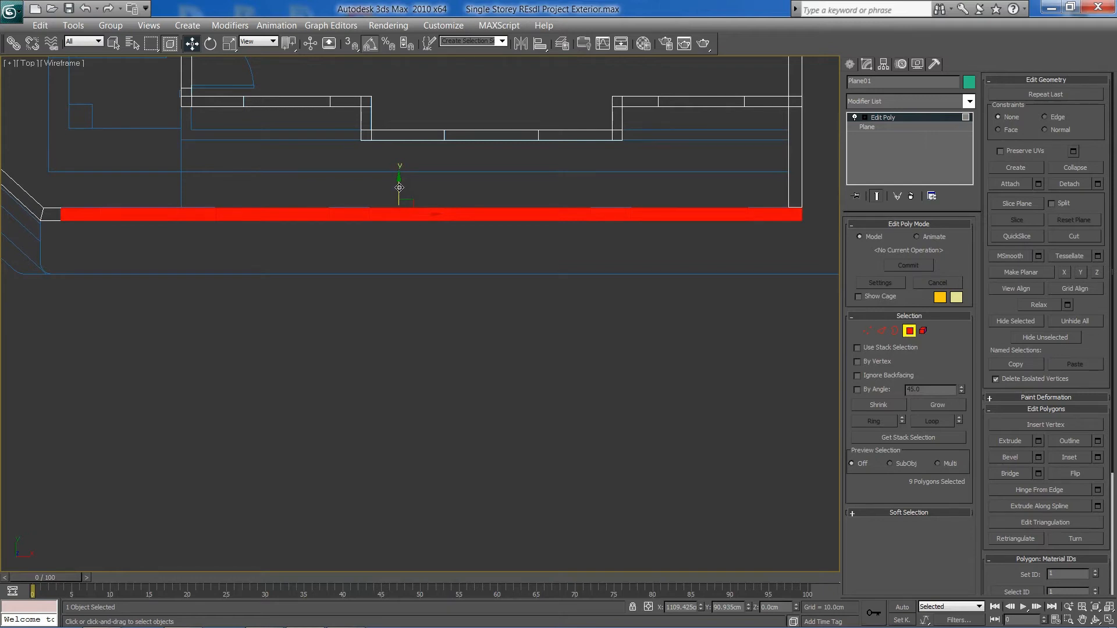
pyautogui.keyDown('shift'); pyautogui.moveTo(399, 188); pyautogui.dragTo(400, 222); pyautogui.keyUp('shift')
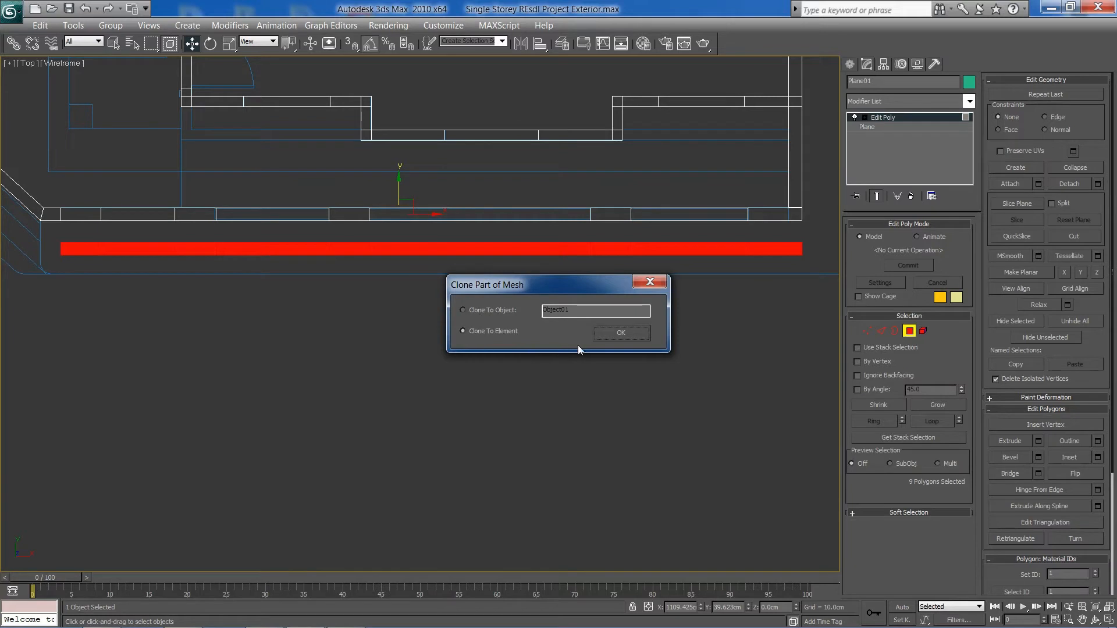
pyautogui.click(491, 312)
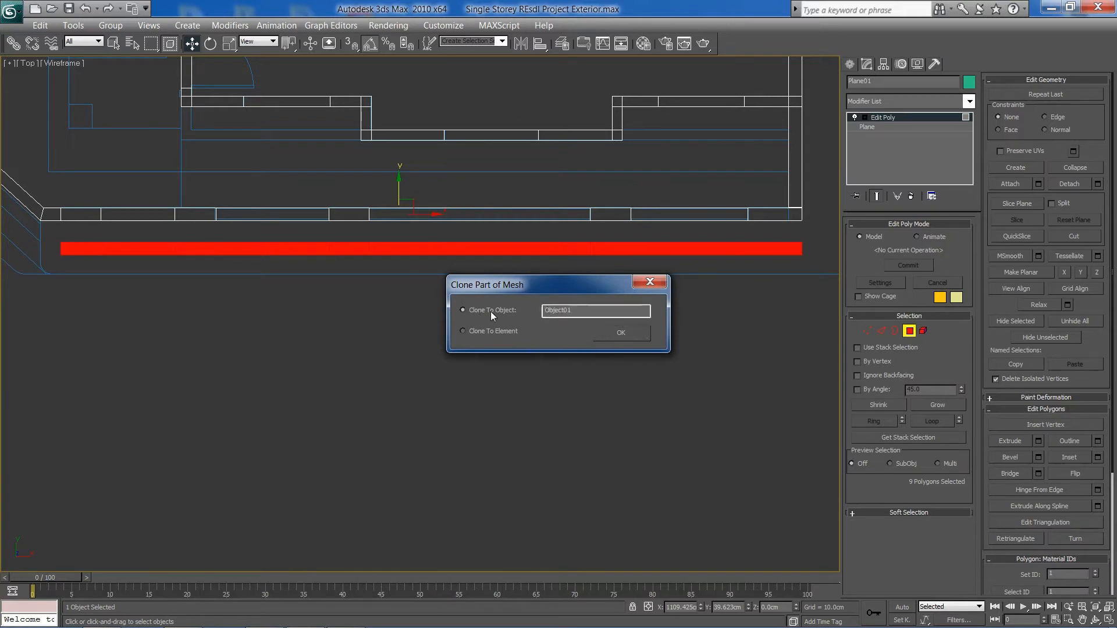
pyautogui.click(612, 335)
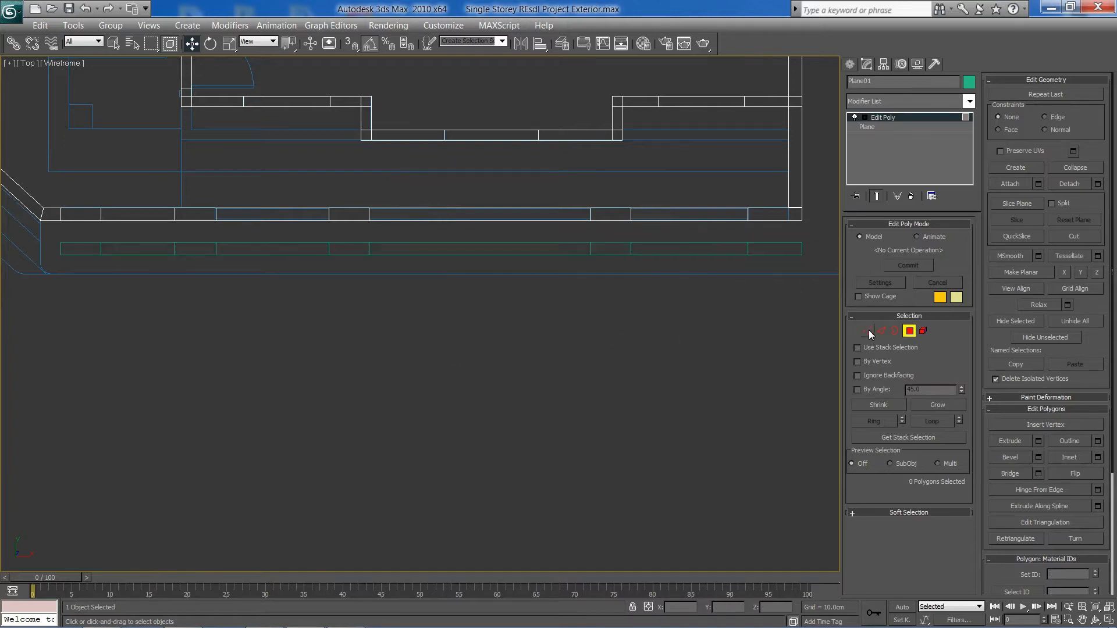
# - Delete the original lower boundary wall polygons from Plane01, keeping the short corner segment, and leave polygon editing
pyautogui.click(910, 331)
pyautogui.click(602, 243)
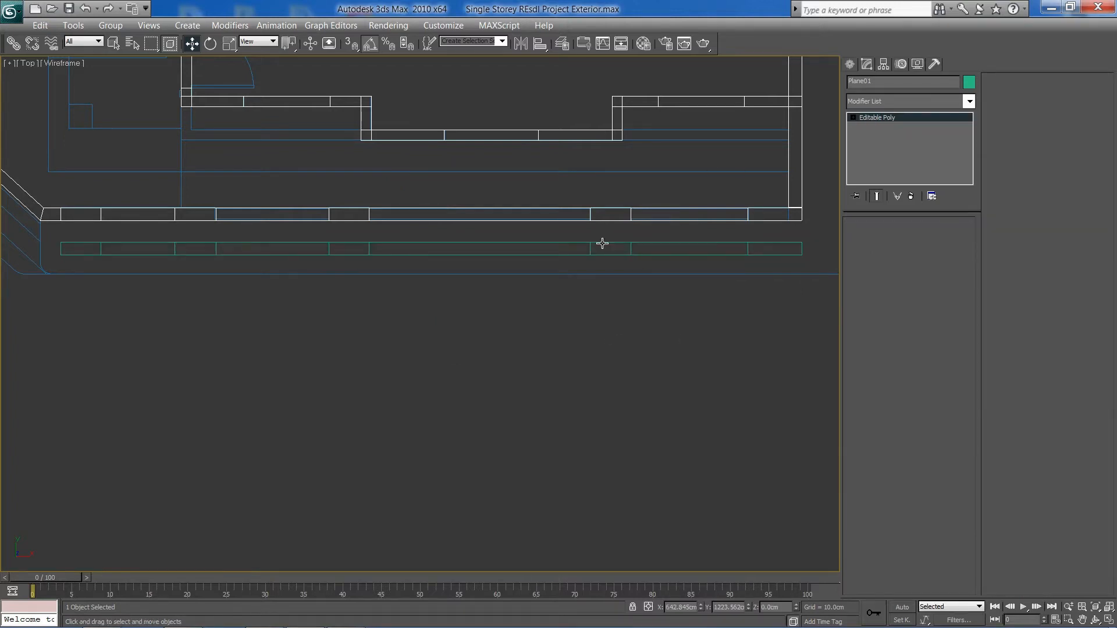
pyautogui.click(706, 223)
pyautogui.click(910, 331)
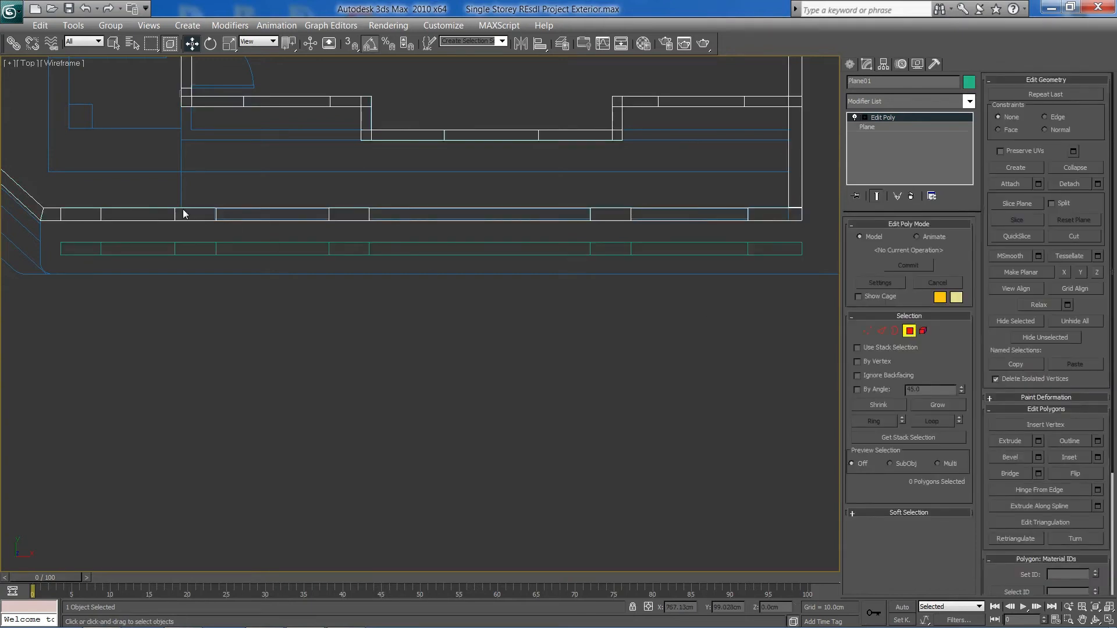
pyautogui.moveTo(53, 202); pyautogui.dragTo(836, 241)
pyautogui.click(318, 274)
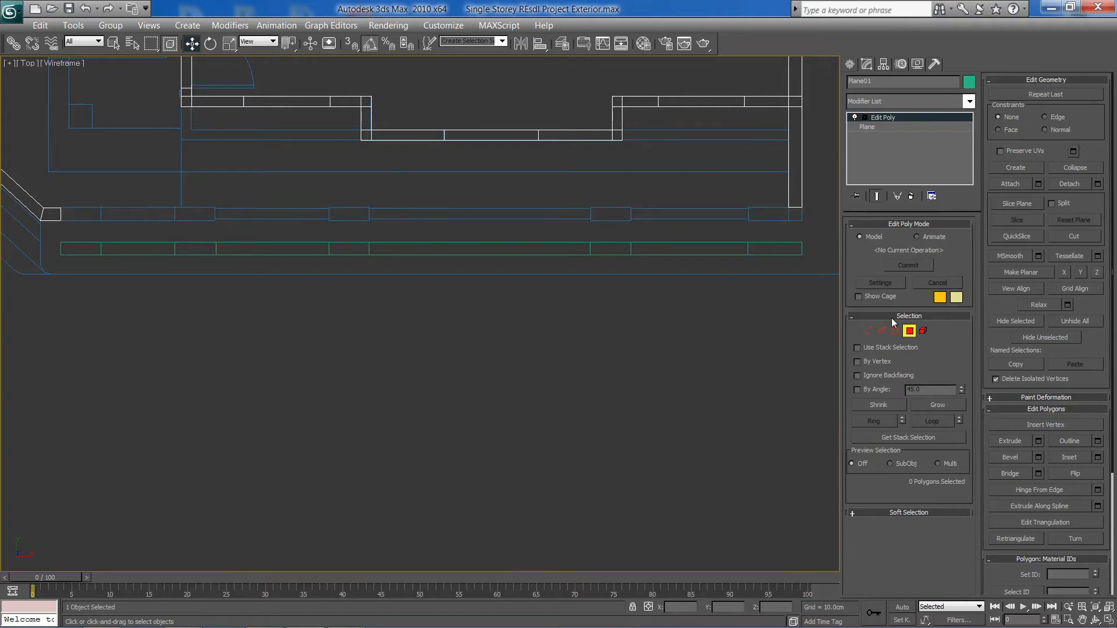
pyautogui.click(910, 331)
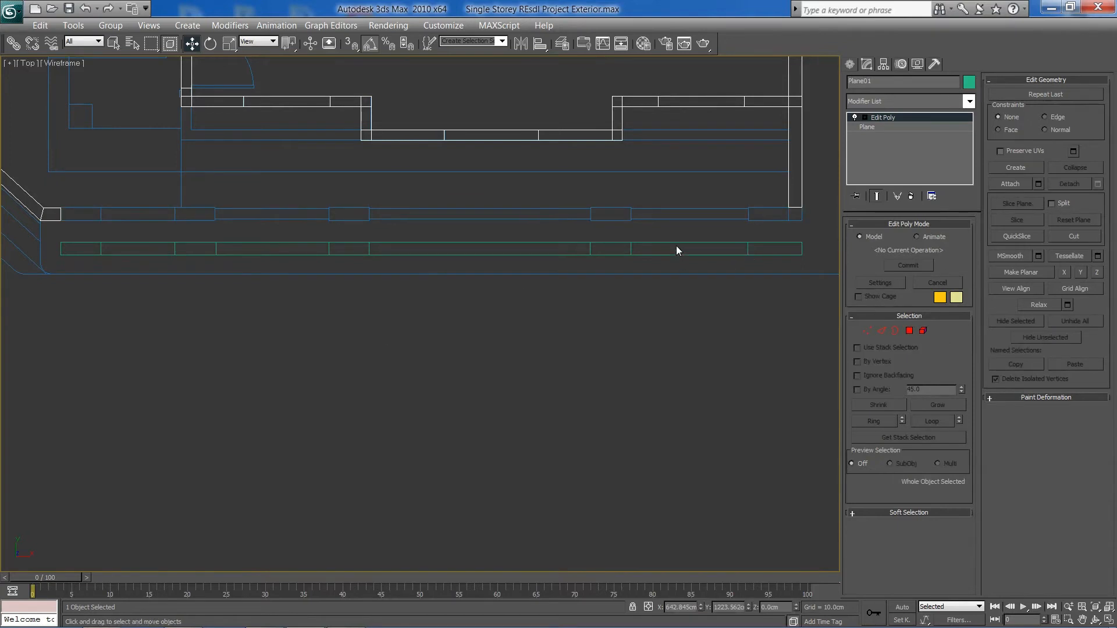
# - Center the cloned wall's pivot on the object and move the wall up onto the plan's lower boundary wall
pyautogui.click(675, 247)
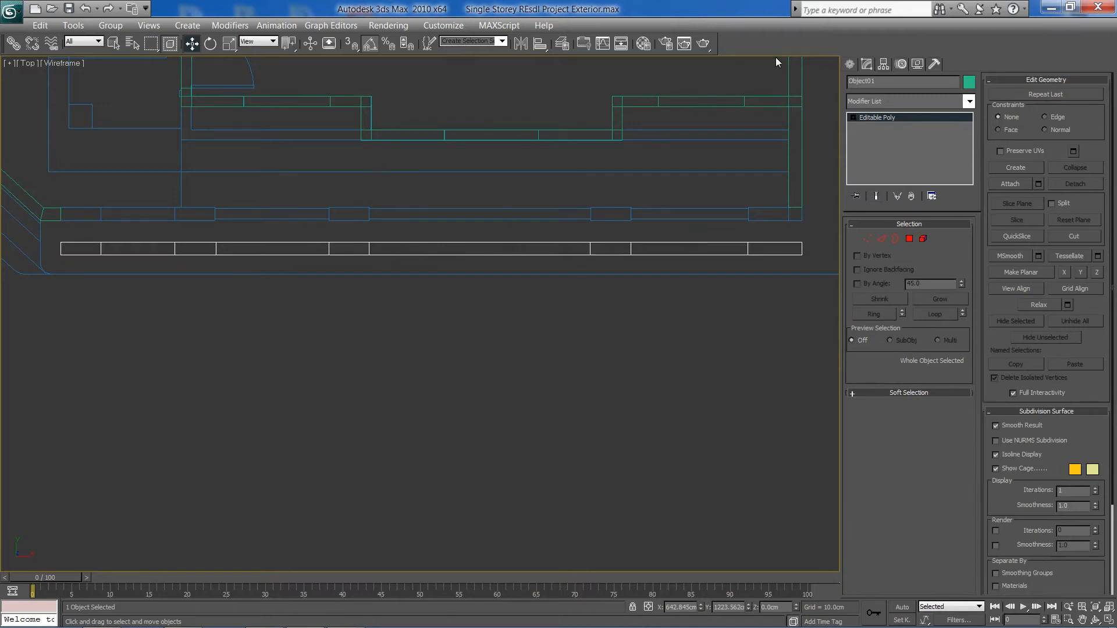
pyautogui.click(883, 64)
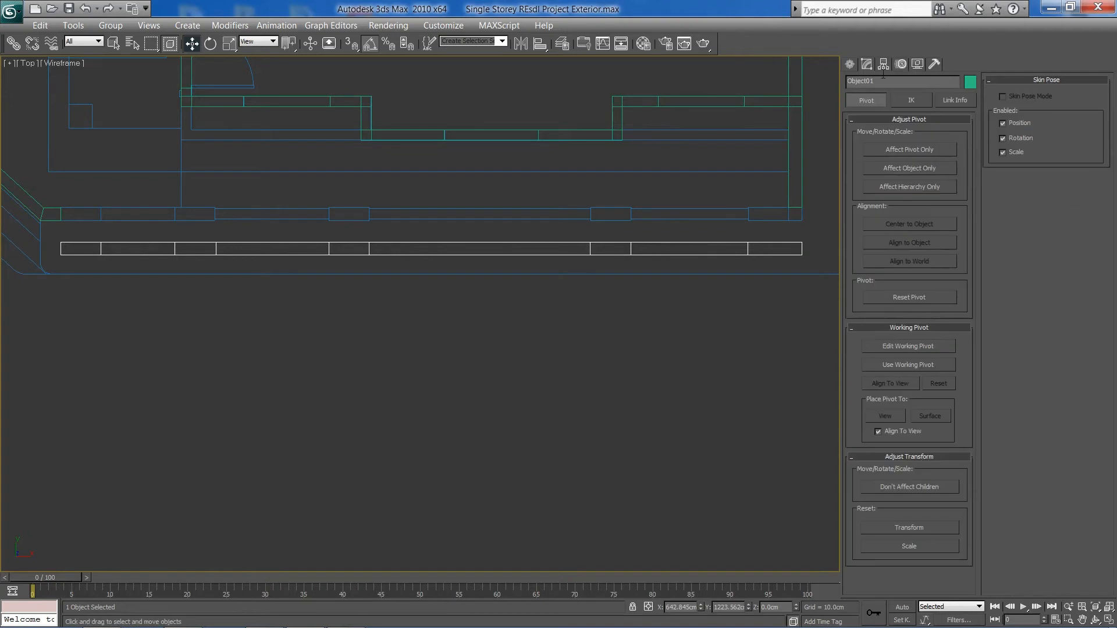
pyautogui.click(884, 153)
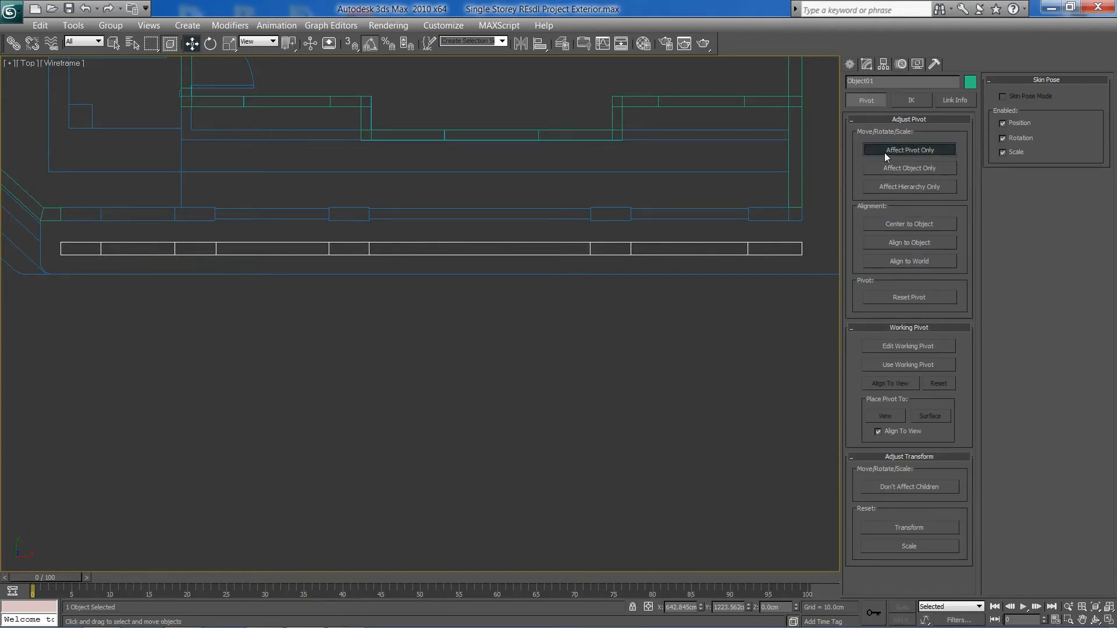
pyautogui.click(889, 223)
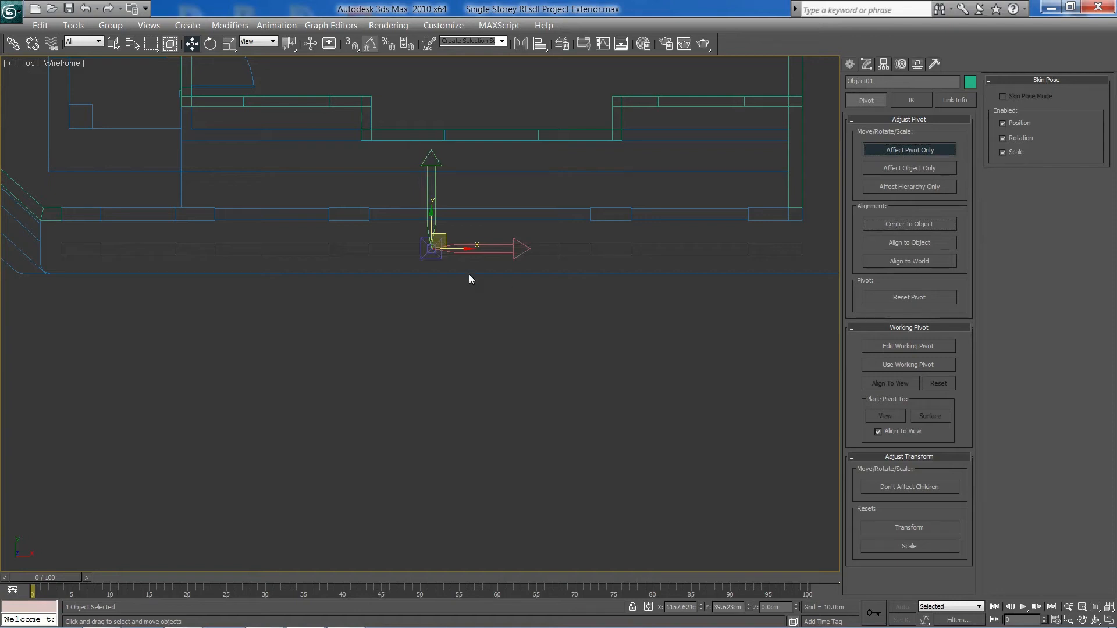
pyautogui.click(890, 154)
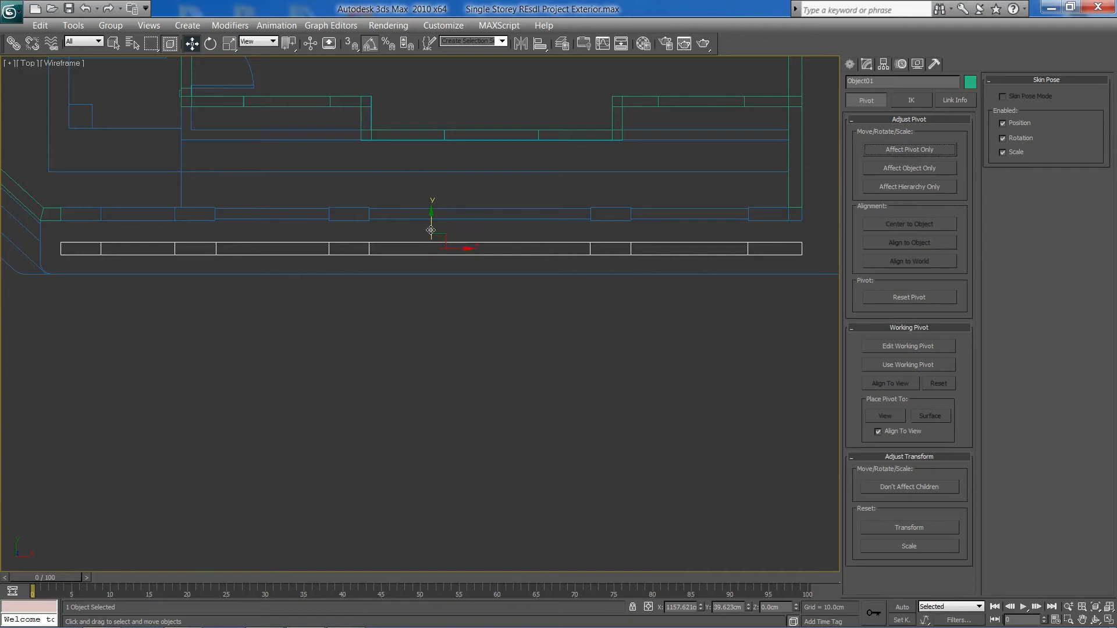
pyautogui.moveTo(430, 231); pyautogui.dragTo(435, 196)
pyautogui.moveTo(431, 221); pyautogui.dragTo(428, 296, button='middle')
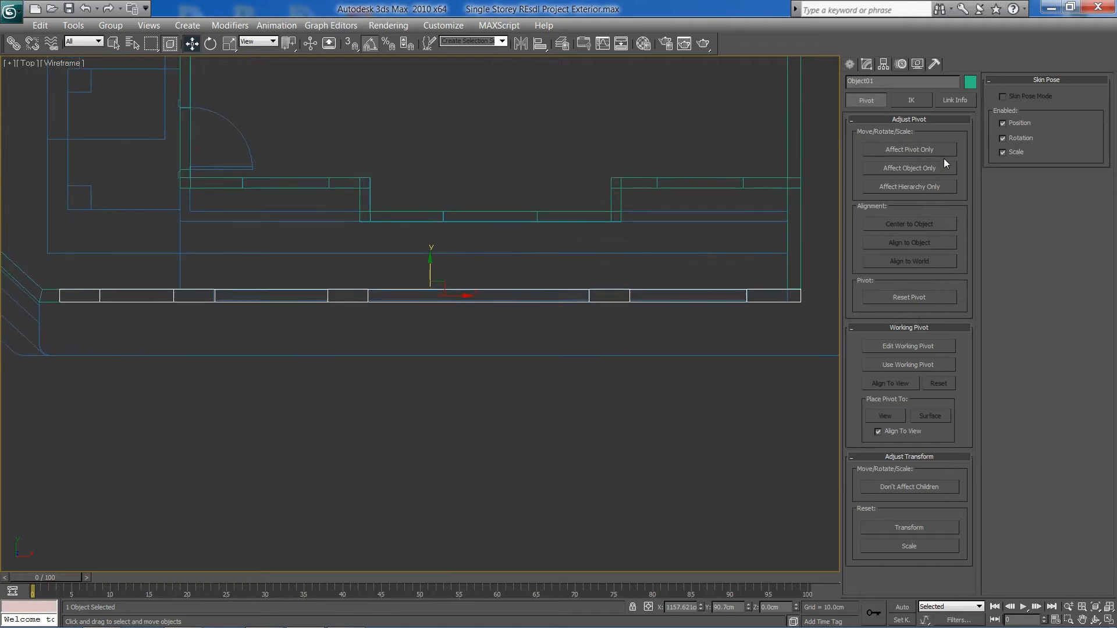
# - Extrude the upper edge of the detached lower wall's middle pier segment up to the pier outline on the plan
pyautogui.click(867, 64)
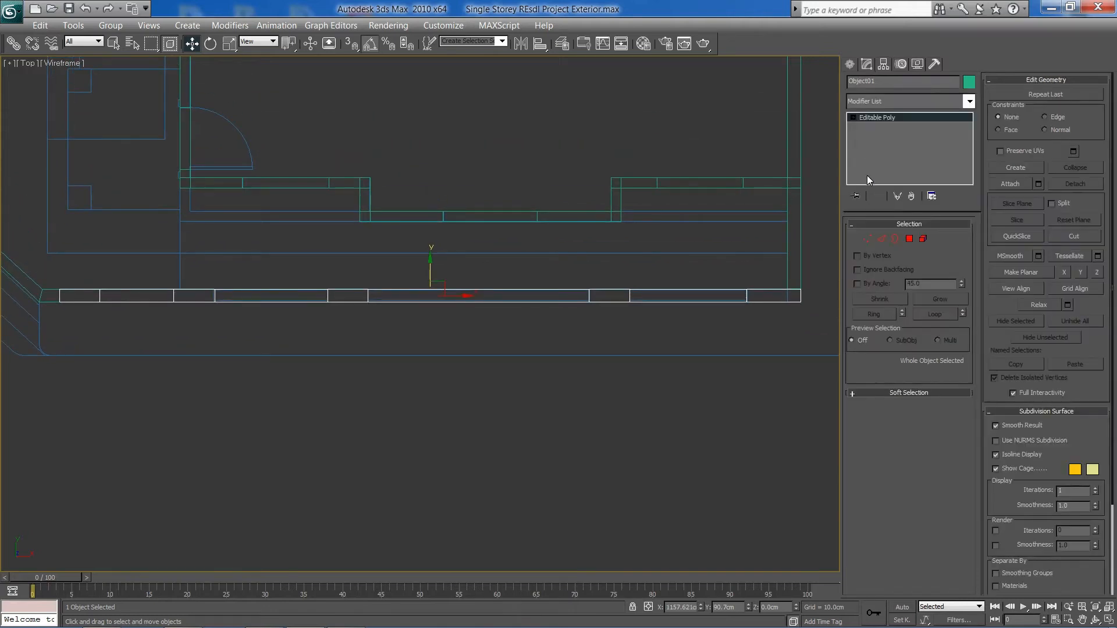
pyautogui.click(866, 239)
pyautogui.moveTo(21, 274); pyautogui.dragTo(816, 291)
pyautogui.scroll(6, 480, 337)
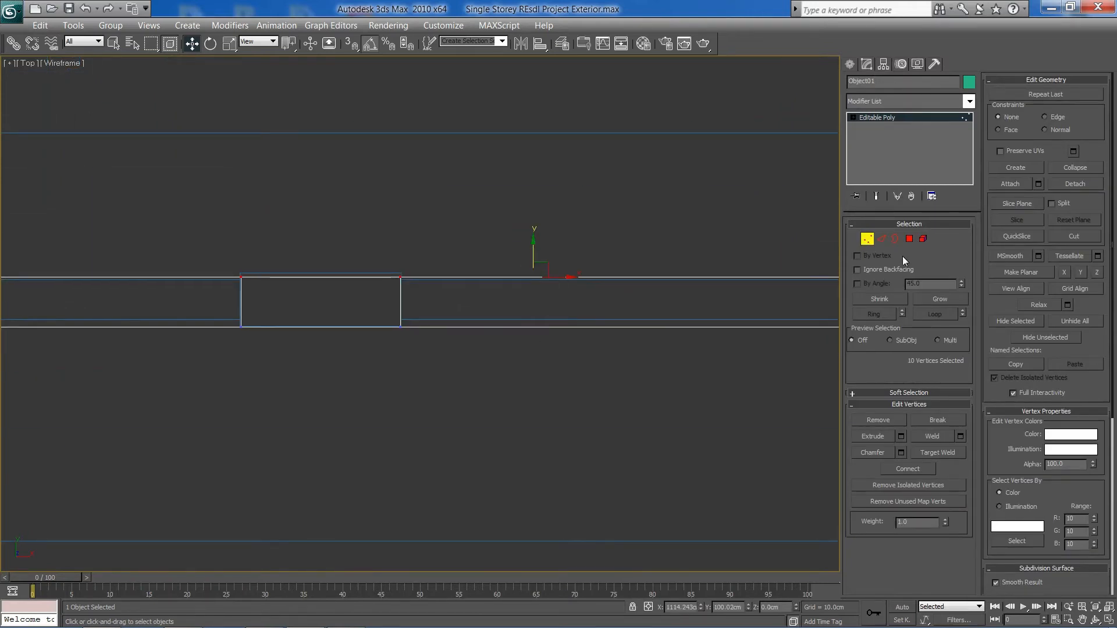
pyautogui.click(882, 241)
pyautogui.click(358, 279)
pyautogui.moveTo(345, 286); pyautogui.dragTo(596, 318, button='middle')
pyautogui.scroll(2, 596, 318)
pyautogui.moveTo(635, 286); pyautogui.dragTo(635, 279)
# - Extrude the upper edges of the two left pier segments of the wall out to their outlines on the plan
pyautogui.moveTo(236, 356); pyautogui.dragTo(697, 381, button='middle')
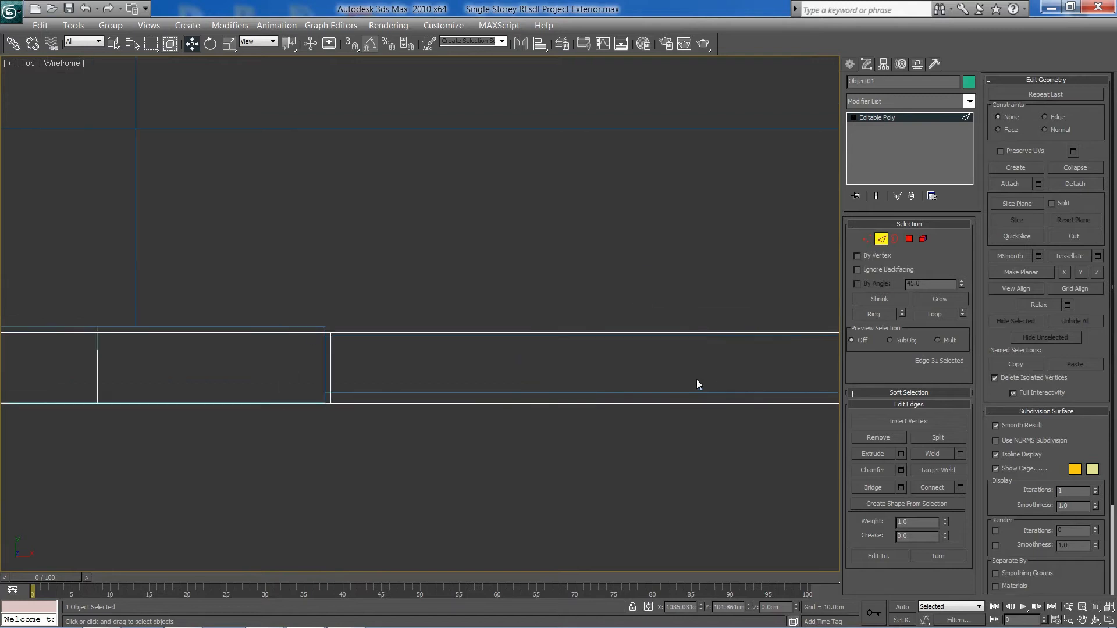
pyautogui.click(240, 332)
pyautogui.keyDown('shift'); pyautogui.moveTo(212, 314); pyautogui.dragTo(219, 306); pyautogui.keyUp('shift')
pyautogui.scroll(-3, 322, 354)
pyautogui.moveTo(321, 354); pyautogui.dragTo(589, 337, button='middle')
pyautogui.scroll(2, 463, 337)
pyautogui.click(405, 335)
pyautogui.keyDown('shift'); pyautogui.moveTo(374, 312); pyautogui.dragTo(375, 308); pyautogui.keyUp('shift')
# - Extrude the upper edges of the wall's two right pier segments together up to the pier outlines on the plan
pyautogui.scroll(-3, 733, 381)
pyautogui.moveTo(732, 379); pyautogui.dragTo(401, 373, button='middle')
pyautogui.moveTo(784, 332); pyautogui.dragTo(252, 340, button='middle')
pyautogui.click(578, 327)
pyautogui.moveTo(814, 340); pyautogui.dragTo(526, 337, button='middle')
pyautogui.keyDown('ctrl'); pyautogui.click(526, 326); pyautogui.keyUp('ctrl')
pyautogui.scroll(3, 419, 317)
pyautogui.moveTo(225, 378); pyautogui.dragTo(514, 329, button='middle')
pyautogui.scroll(3, 421, 320)
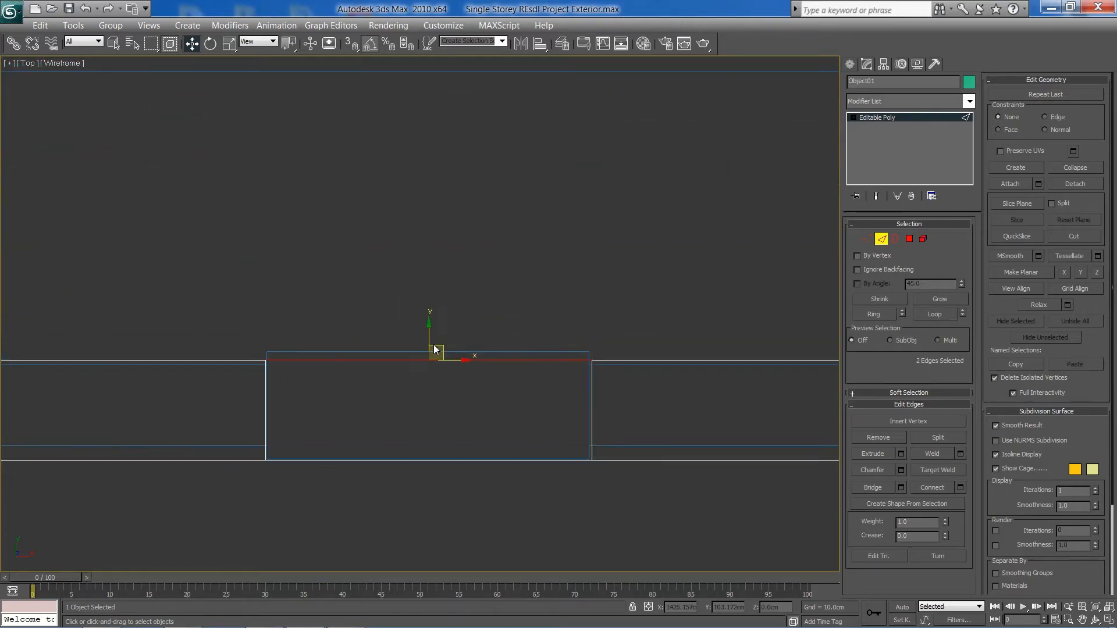
pyautogui.moveTo(431, 337); pyautogui.dragTo(434, 326)
pyautogui.scroll(-8, 439, 407)
pyautogui.moveTo(401, 431); pyautogui.dragTo(545, 369, button='middle')
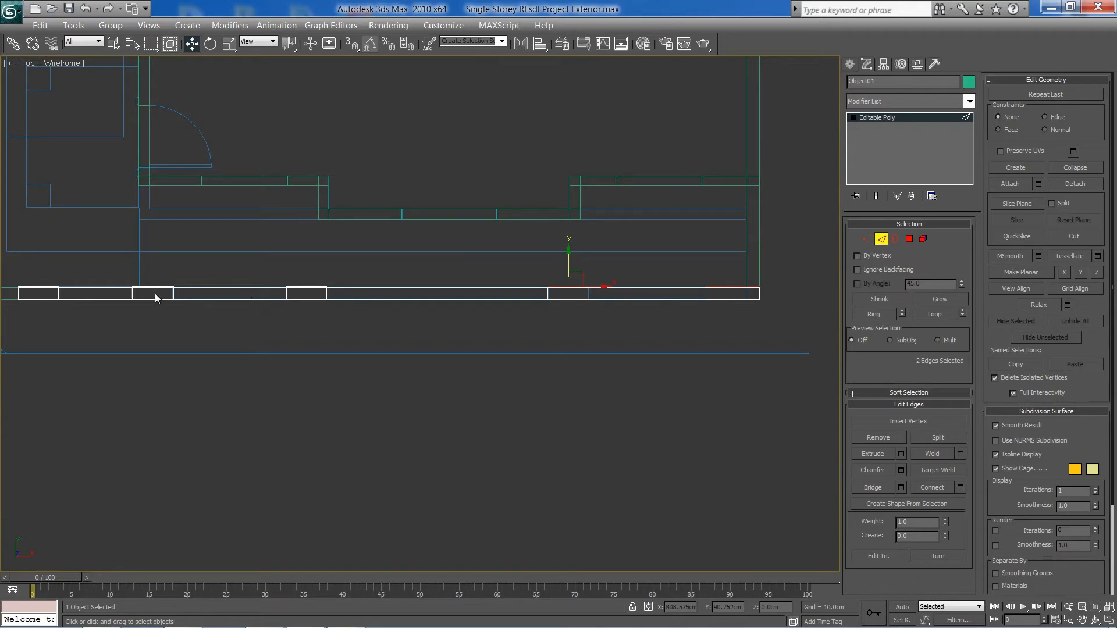
# - Select the three long wall polygons between the piers from the second to the last, and leave polygon editing
pyautogui.click(909, 239)
pyautogui.click(665, 295)
pyautogui.keyDown('ctrl'); pyautogui.click(485, 299); pyautogui.keyUp('ctrl')
pyautogui.keyDown('ctrl'); pyautogui.click(256, 294); pyautogui.keyUp('ctrl')
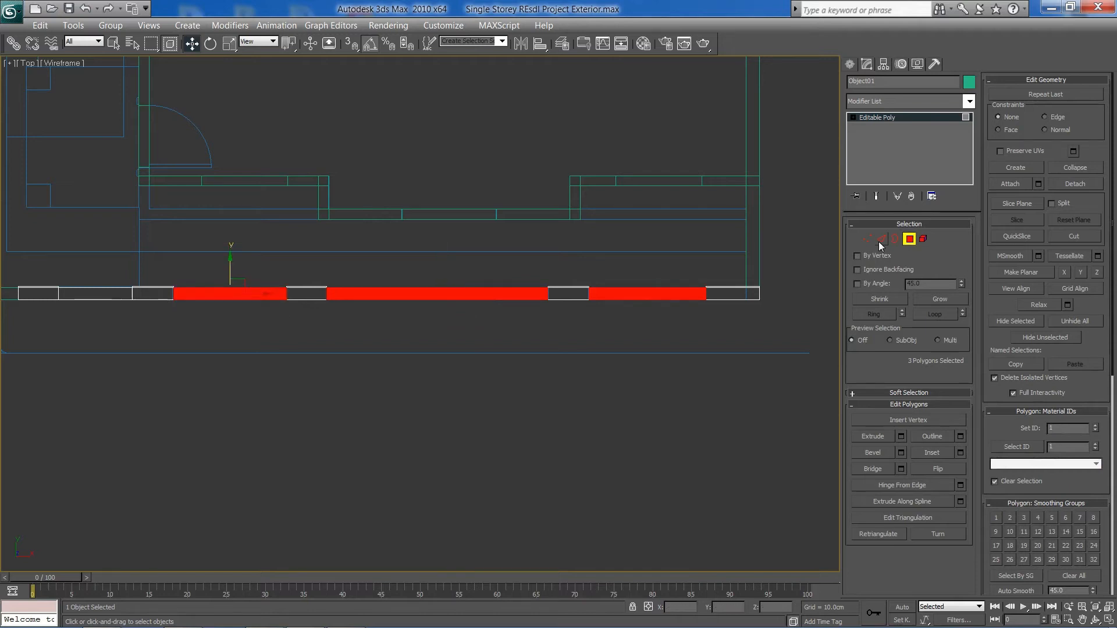
pyautogui.click(909, 239)
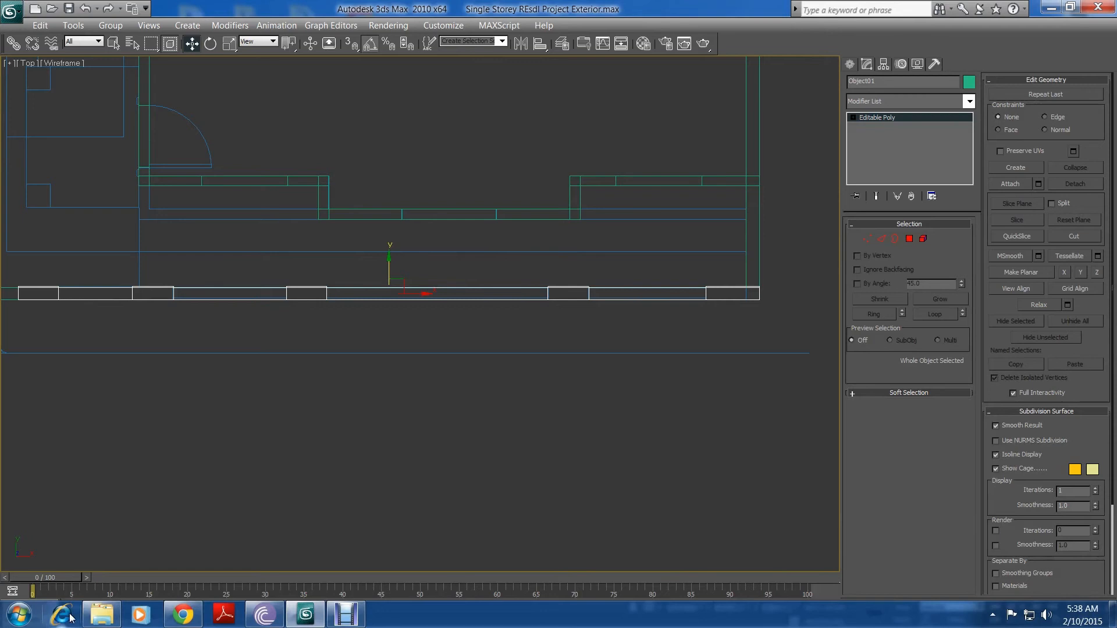
# - Open the reference image feb20a v front 23 from the file explorer to examine the front fence and its piers, and minimize both windows
pyautogui.click(101, 615)
pyautogui.doubleClick(699, 183)
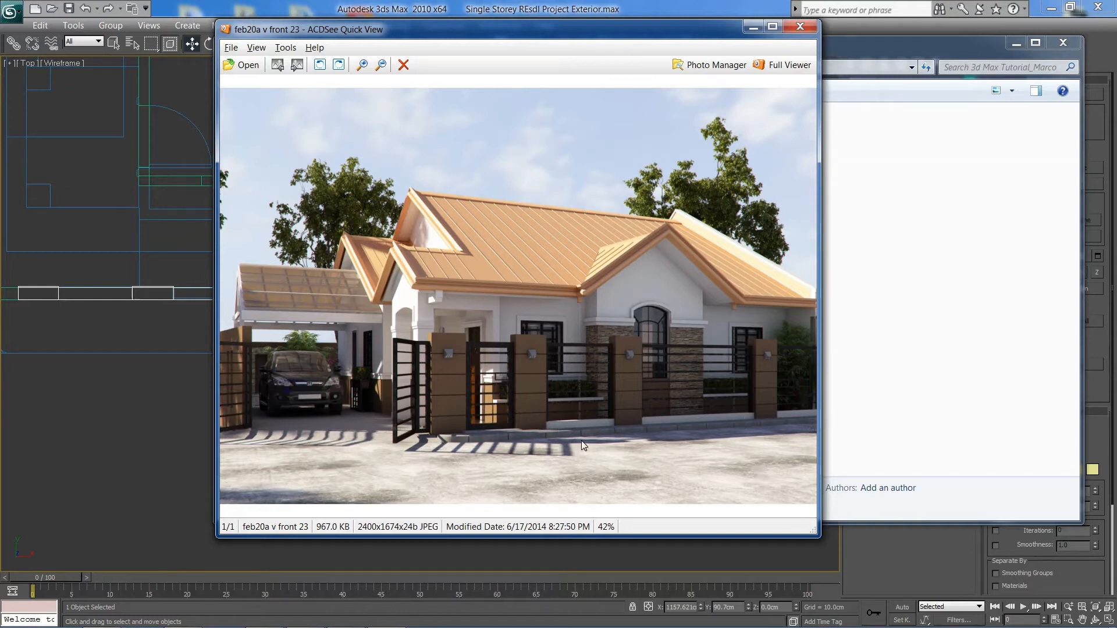
pyautogui.click(754, 26)
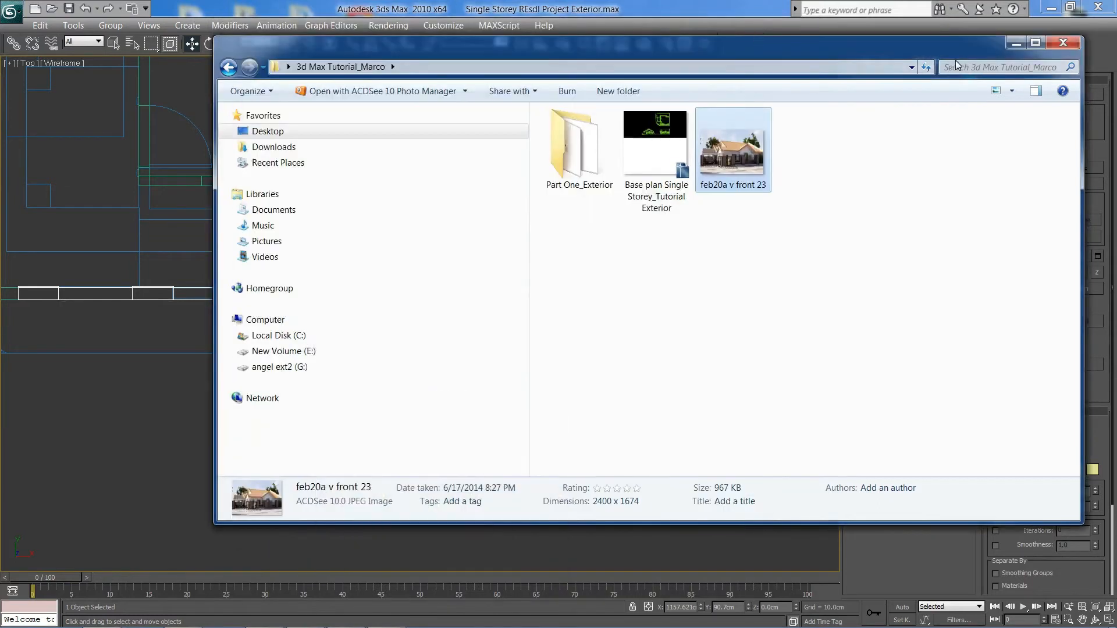
pyautogui.click(1016, 43)
# - Select all polygons of the lower boundary wall object in the perspective view and extrude them as a group by 10 cm
pyautogui.hotkey('alt', 'w')
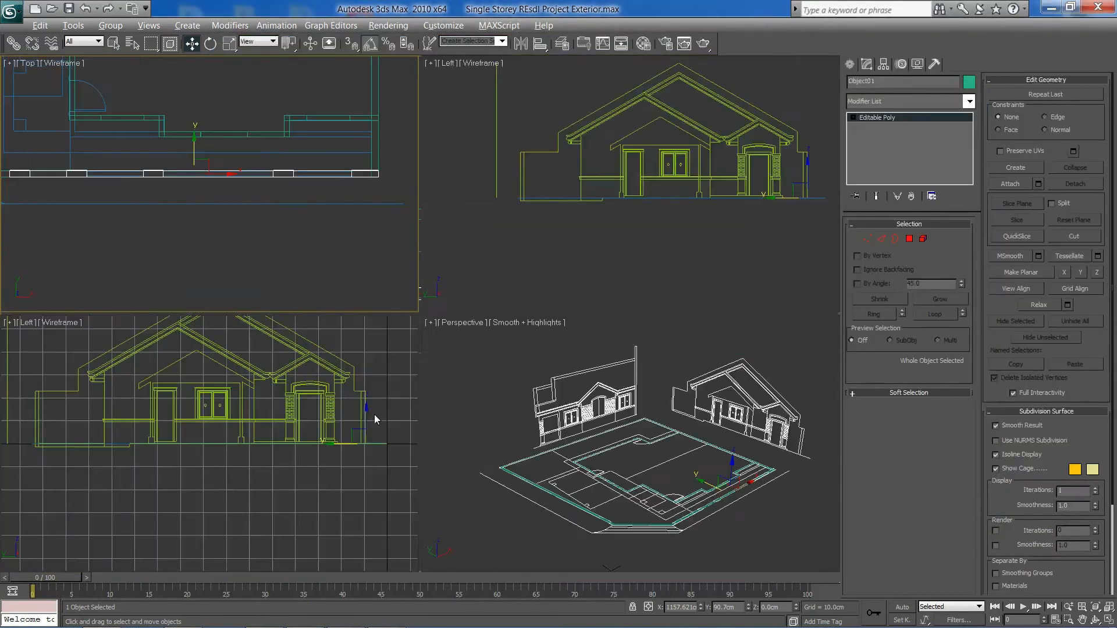
pyautogui.hotkey('alt', 'w')
pyautogui.click(909, 243)
pyautogui.click(909, 243)
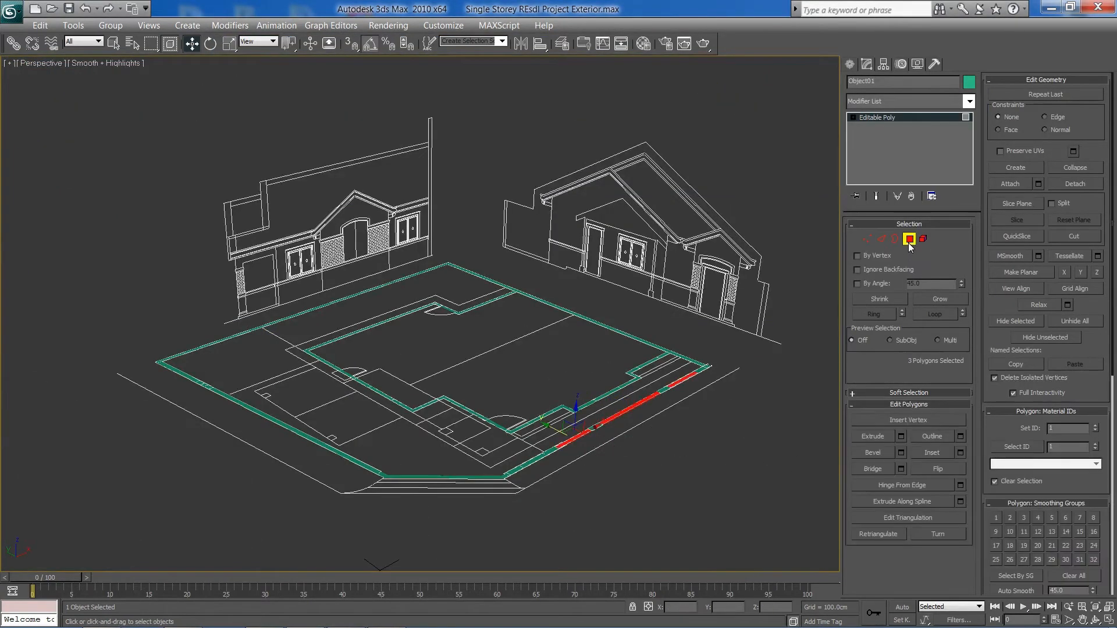
pyautogui.click(691, 433)
pyautogui.hotkey('alt', 'w')
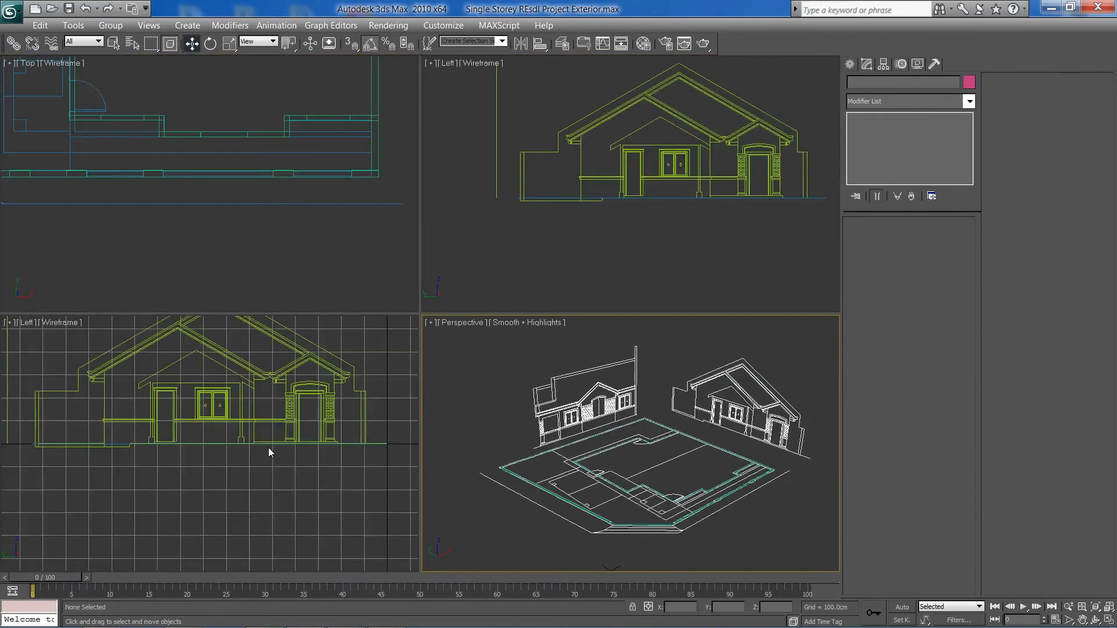
pyautogui.hotkey('alt', 'w')
pyautogui.scroll(6, 396, 406)
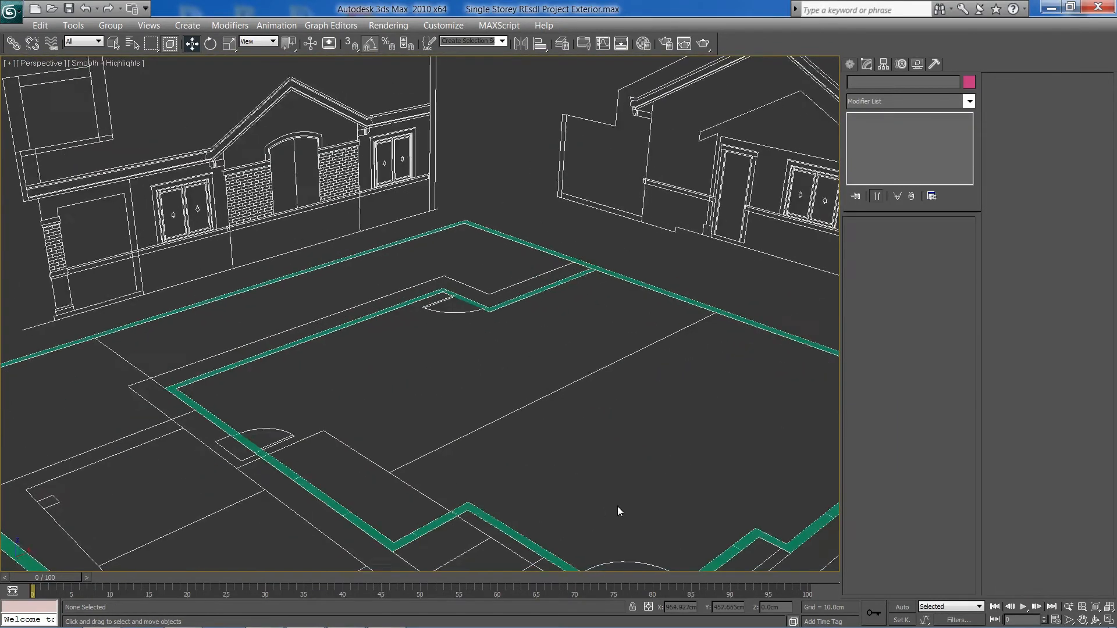
pyautogui.scroll(5, 618, 511)
pyautogui.click(731, 409)
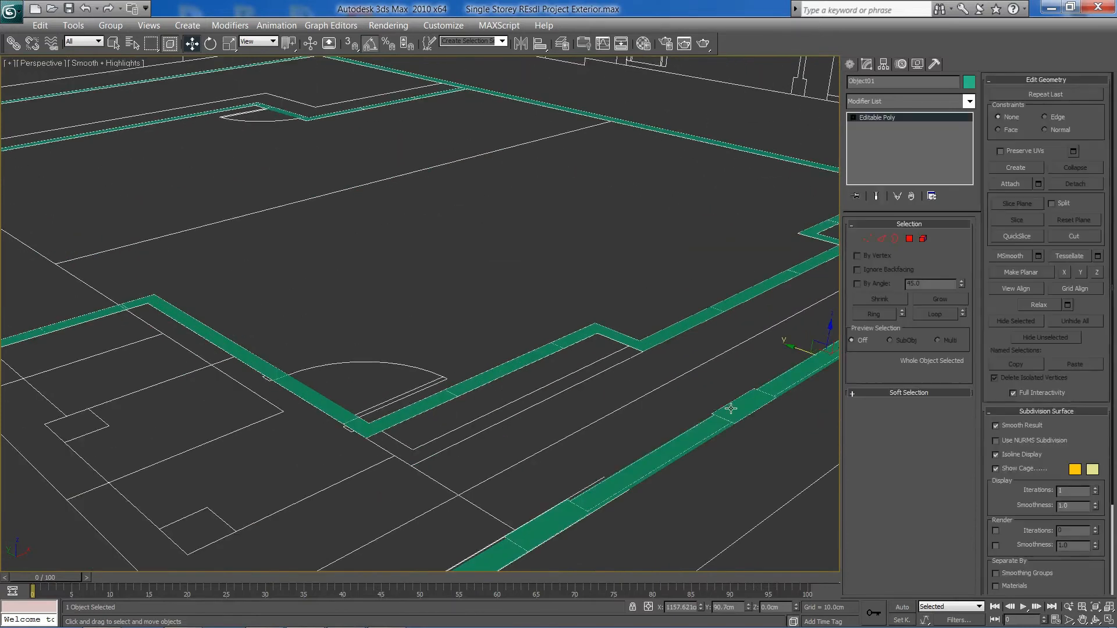
pyautogui.click(909, 239)
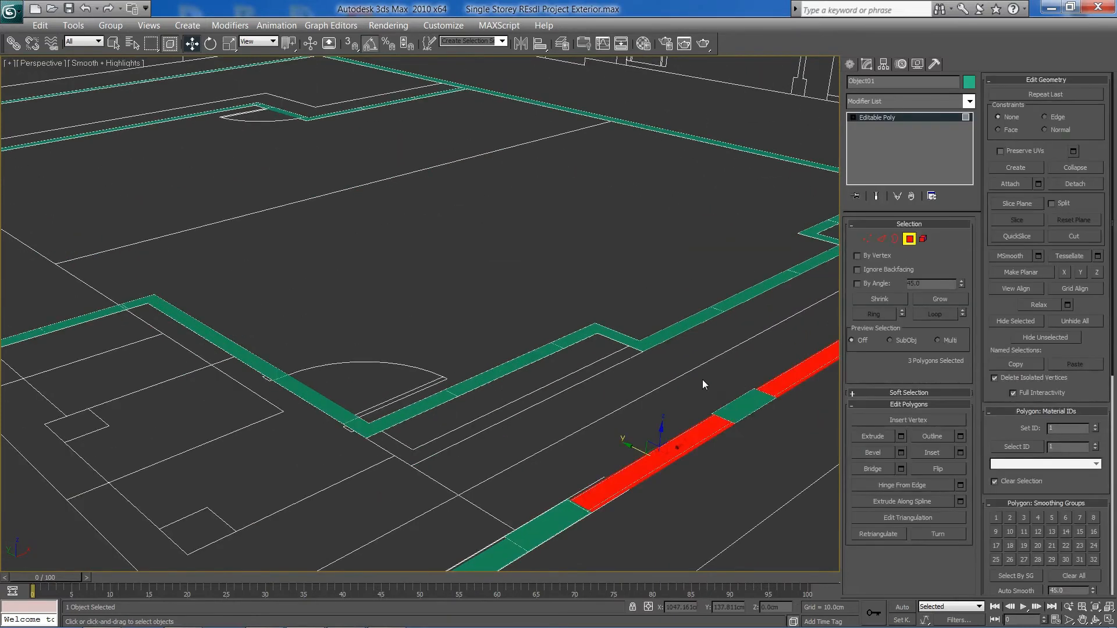
pyautogui.scroll(-3, 703, 379)
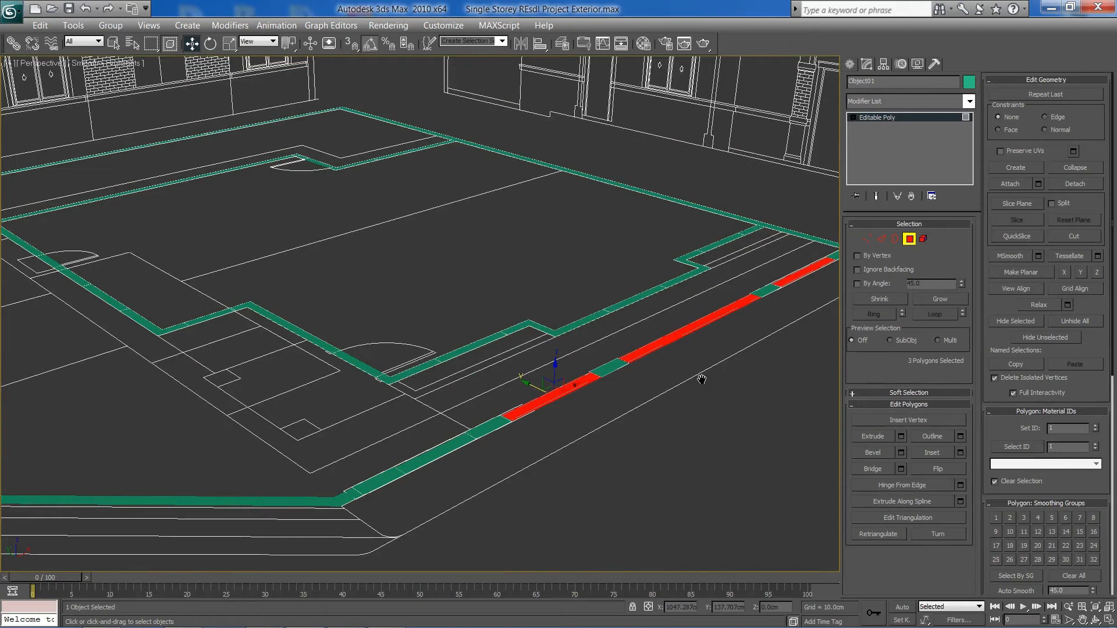
pyautogui.hotkey('ctrl', 'z')
pyautogui.moveTo(645, 381); pyautogui.dragTo(579, 364, button='middle')
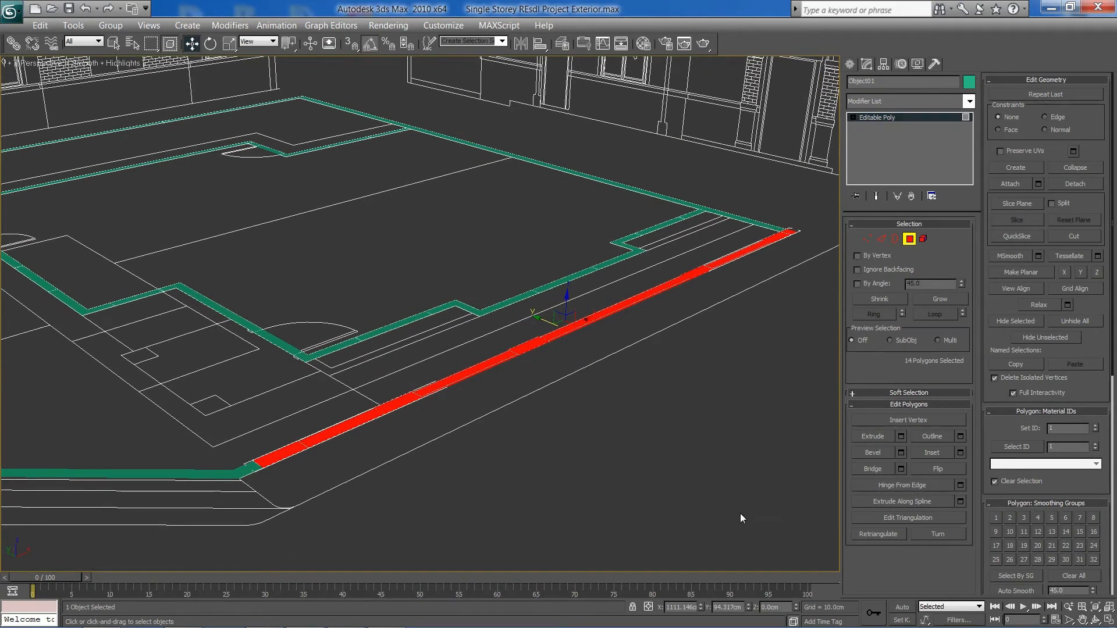
pyautogui.click(901, 436)
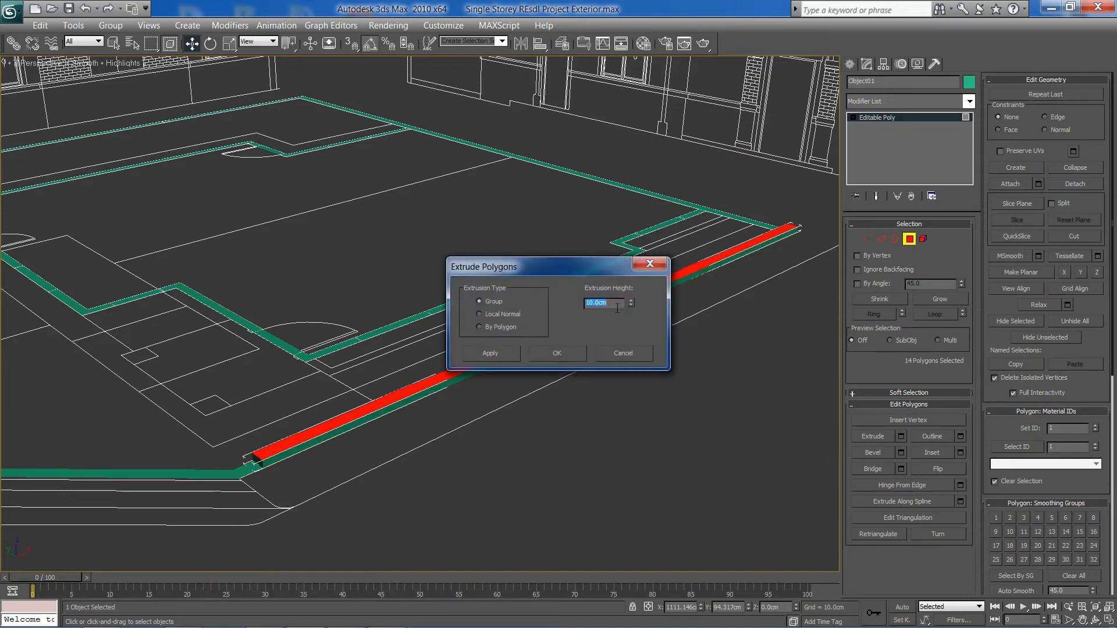
pyautogui.click(557, 353)
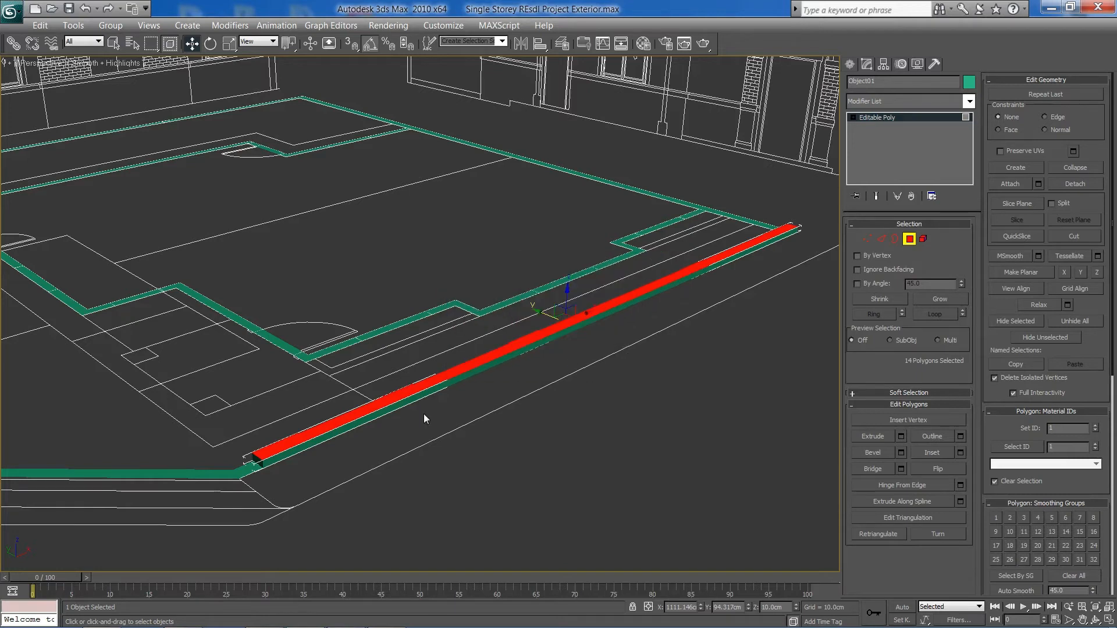
# - Select the top polygons of the wall's five piers in the top view, and return to the perspective view
pyautogui.hotkey('alt', 'w')
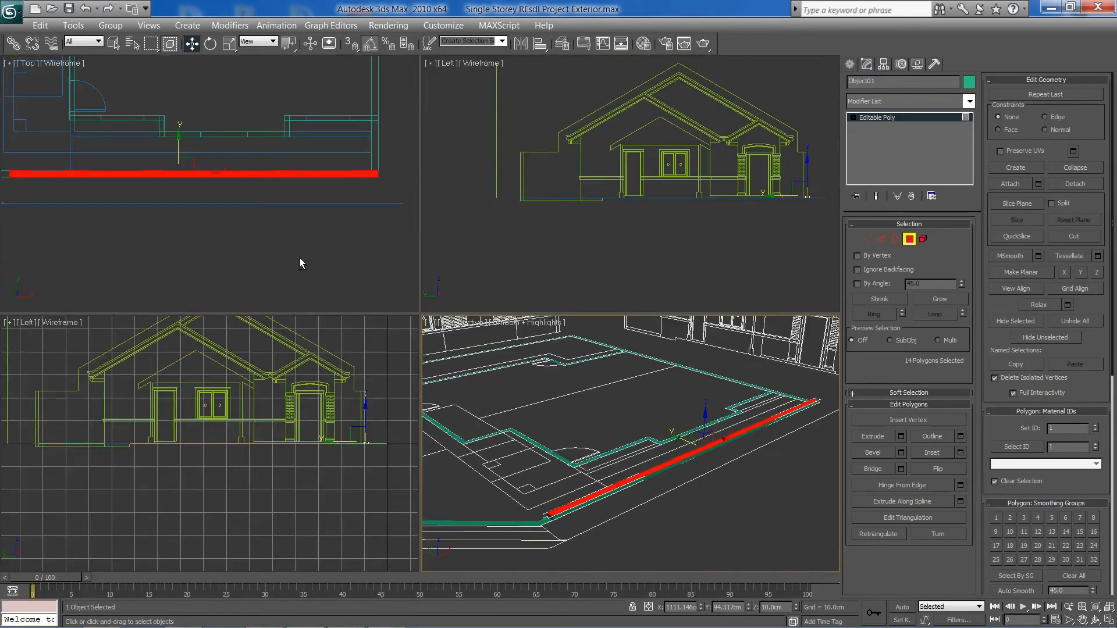
pyautogui.rightClick(299, 256)
pyautogui.hotkey('alt', 'w')
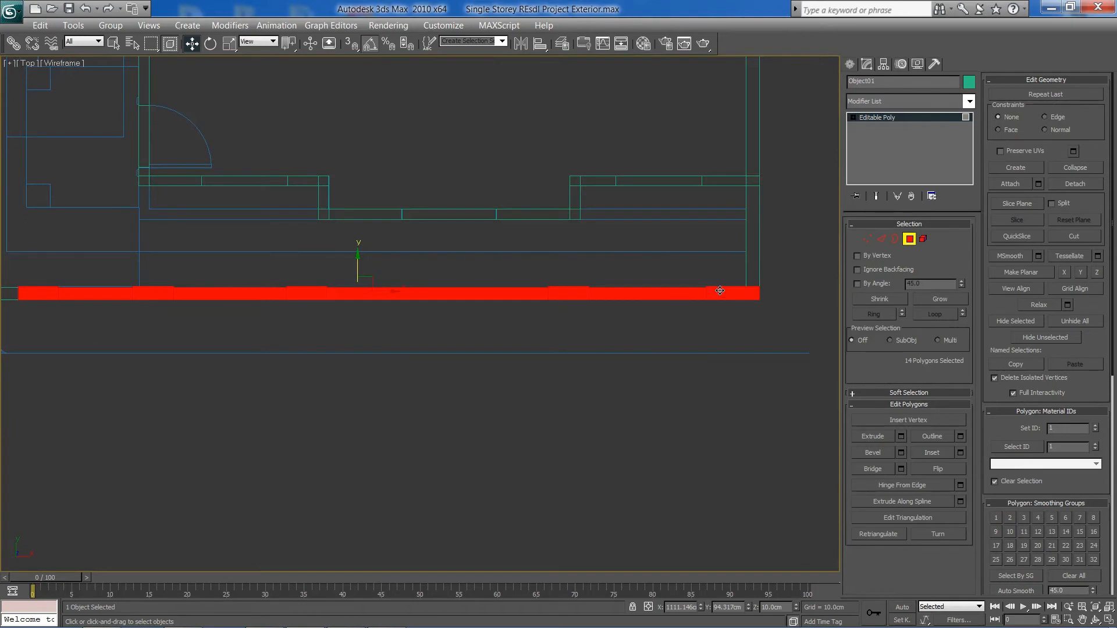
pyautogui.click(720, 290)
pyautogui.keyDown('ctrl'); pyautogui.click(575, 294); pyautogui.keyUp('ctrl')
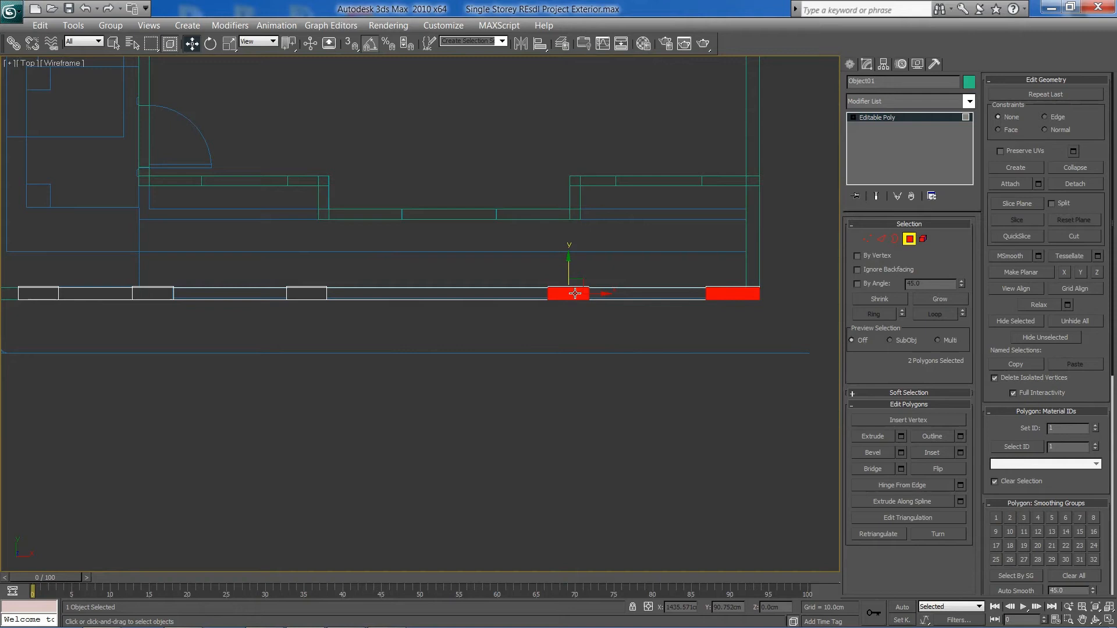
pyautogui.keyDown('ctrl'); pyautogui.click(307, 293); pyautogui.keyUp('ctrl')
pyautogui.keyDown('ctrl'); pyautogui.click(157, 294); pyautogui.keyUp('ctrl')
pyautogui.keyDown('ctrl'); pyautogui.click(157, 288); pyautogui.keyUp('ctrl')
pyautogui.keyDown('ctrl'); pyautogui.click(50, 287); pyautogui.keyUp('ctrl')
pyautogui.moveTo(51, 288); pyautogui.dragTo(341, 355, button='middle')
pyautogui.hotkey('alt', 'w')
pyautogui.hotkey('alt', 'w')
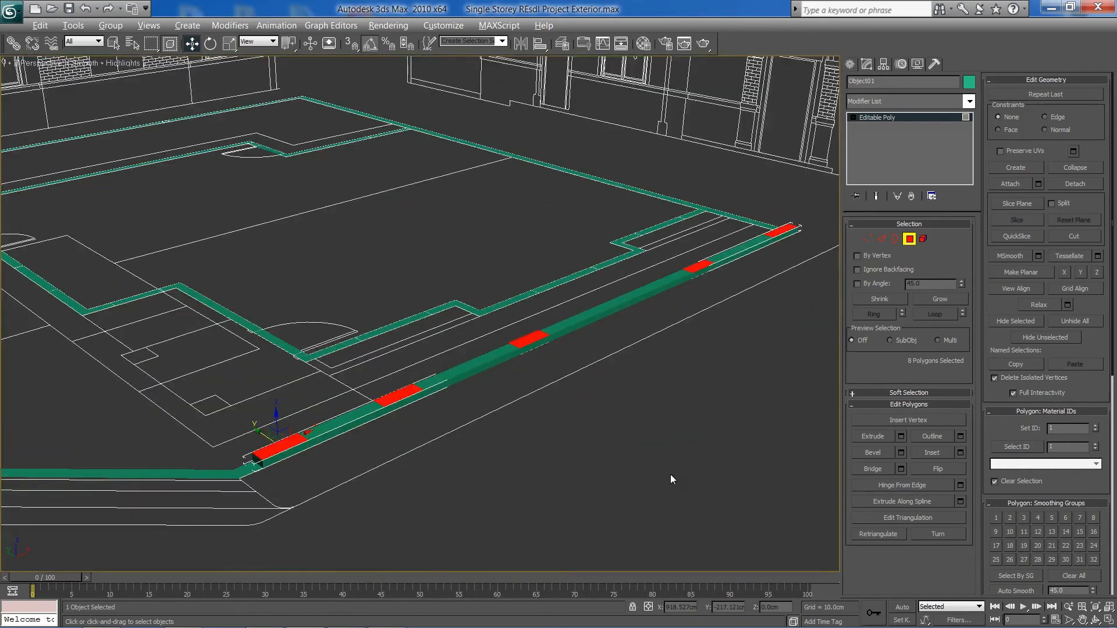
# - Try to extrude the selected pier top polygons as a group
pyautogui.click(902, 437)
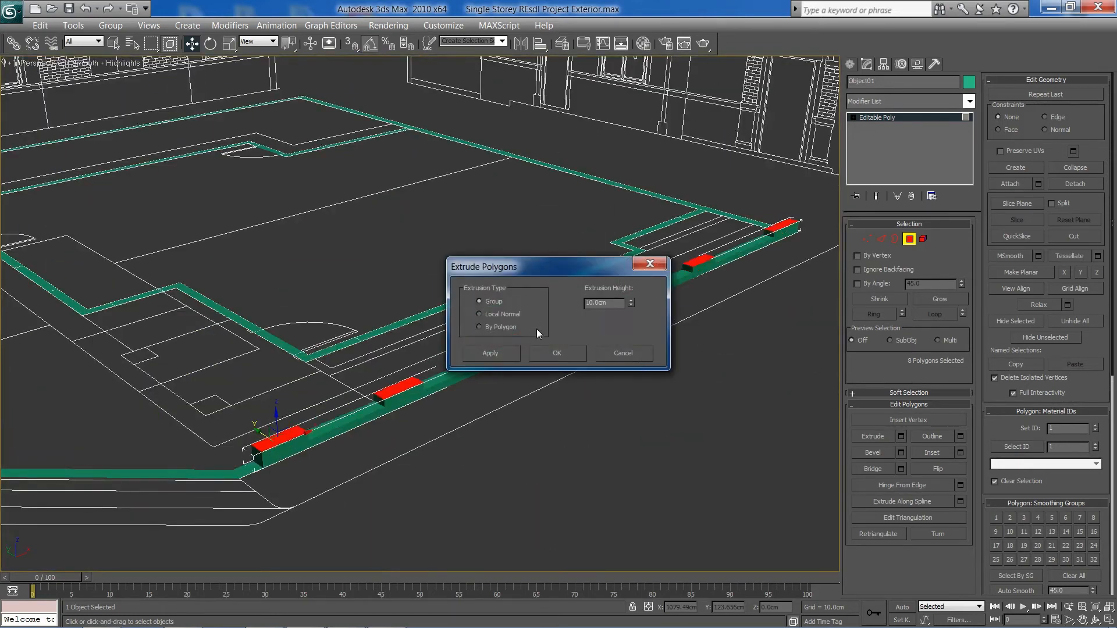
pyautogui.doubleClick(619, 306)
pyautogui.click(559, 353)
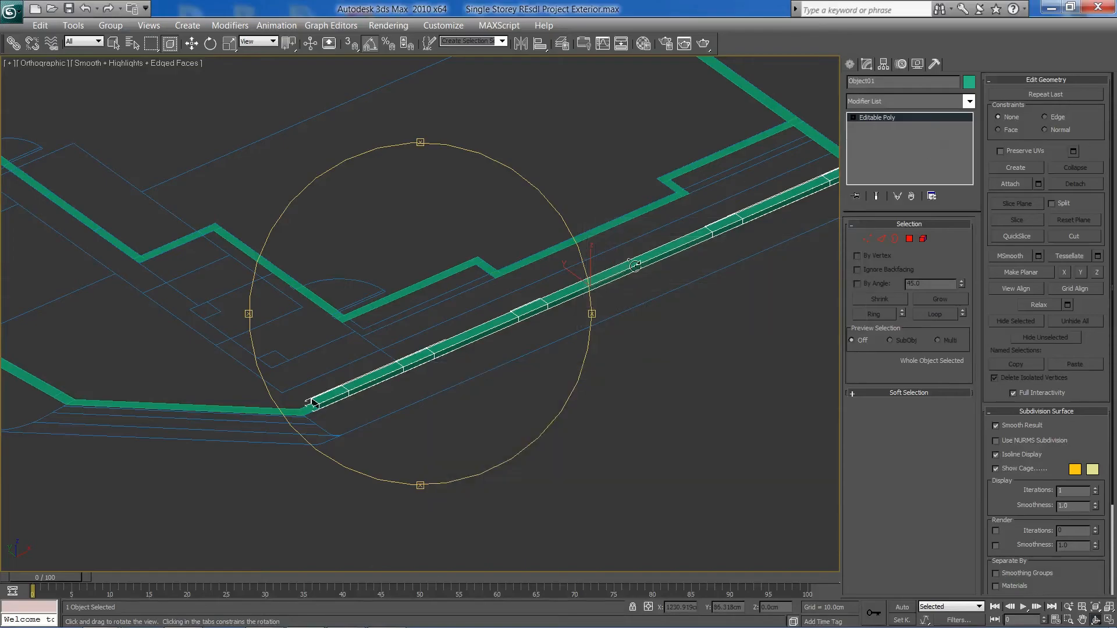
# - Orbit to an angled view and examine the pier tops along the wall for polygons missing from the selection
pyautogui.moveTo(465, 363); pyautogui.dragTo(424, 367)
pyautogui.click(909, 239)
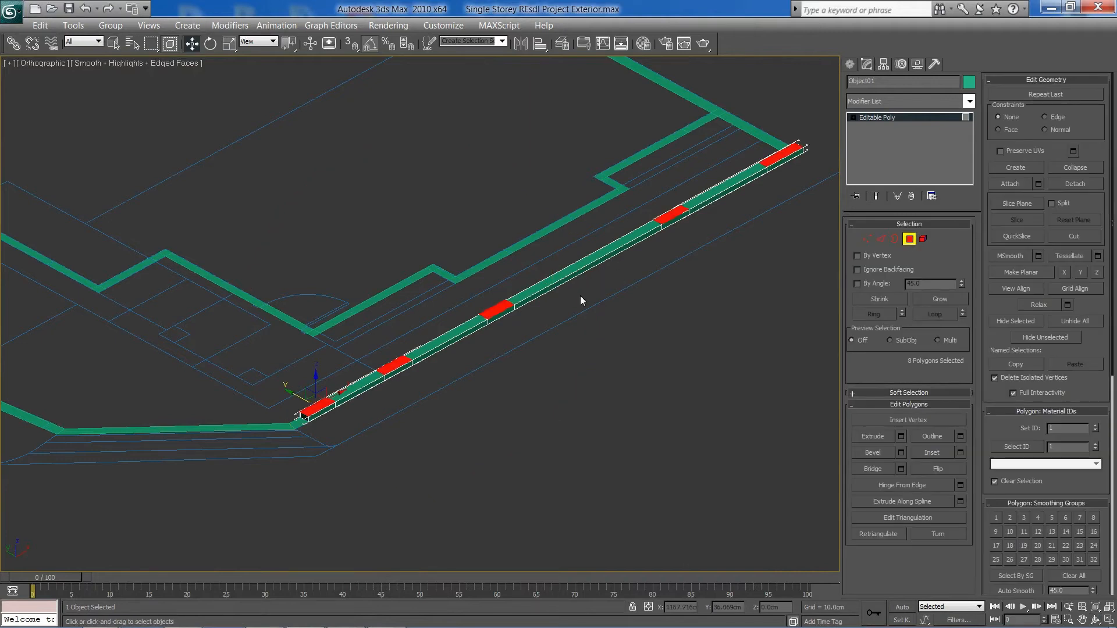
pyautogui.moveTo(348, 422); pyautogui.dragTo(519, 305, button='middle')
pyautogui.scroll(7, 514, 301)
pyautogui.moveTo(755, 243); pyautogui.dragTo(484, 391, button='middle')
pyautogui.scroll(3, 531, 341)
pyautogui.scroll(-3, 531, 341)
pyautogui.moveTo(714, 220); pyautogui.dragTo(371, 471, button='middle')
pyautogui.moveTo(658, 332); pyautogui.dragTo(511, 329, button='middle')
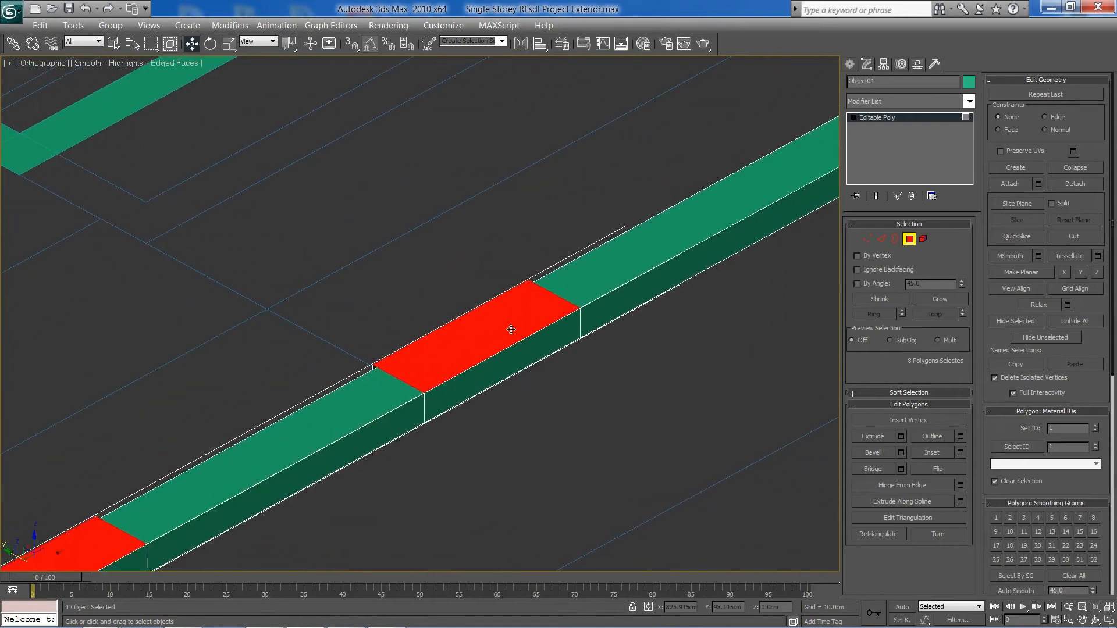
pyautogui.scroll(-3, 748, 221)
pyautogui.moveTo(726, 247); pyautogui.dragTo(431, 338, button='middle')
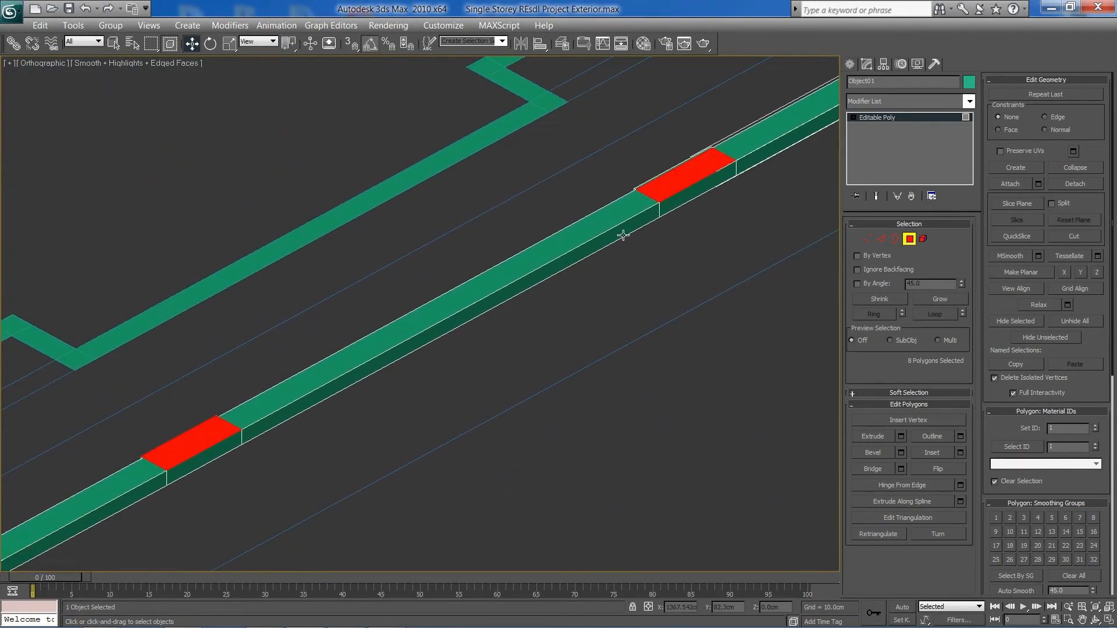
# - Add the narrow back strip polygons of the two rightmost piers to the pier top selection
pyautogui.moveTo(623, 235); pyautogui.dragTo(409, 380, button='middle')
pyautogui.scroll(2, 410, 379)
pyautogui.scroll(5, 410, 380)
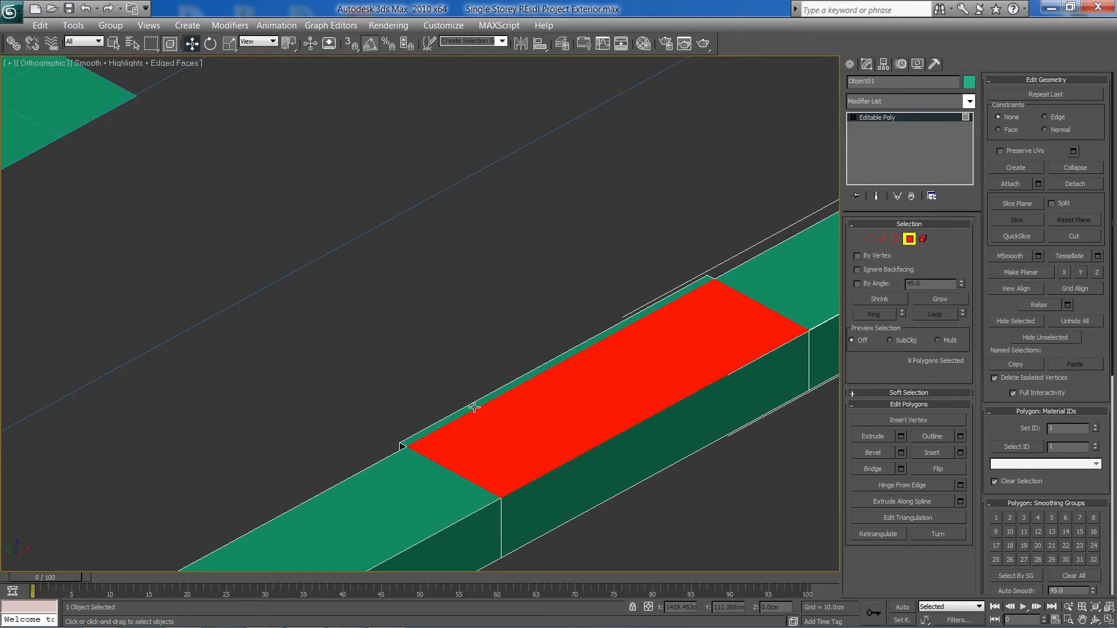
pyautogui.keyDown('ctrl'); pyautogui.click(474, 408); pyautogui.keyUp('ctrl')
pyautogui.scroll(-6, 474, 408)
pyautogui.moveTo(652, 241); pyautogui.dragTo(582, 302, button='middle')
pyautogui.scroll(5, 746, 271)
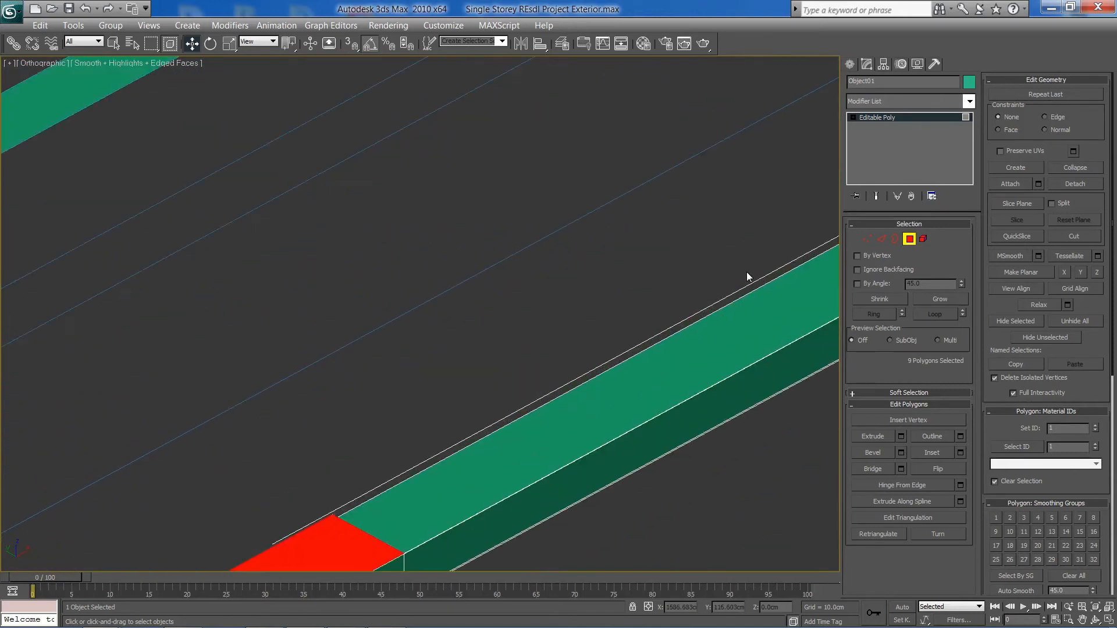
pyautogui.moveTo(748, 272); pyautogui.dragTo(554, 274, button='middle')
pyautogui.scroll(2, 554, 274)
pyautogui.keyDown('ctrl'); pyautogui.click(686, 199); pyautogui.keyUp('ctrl')
pyautogui.scroll(-6, 540, 395)
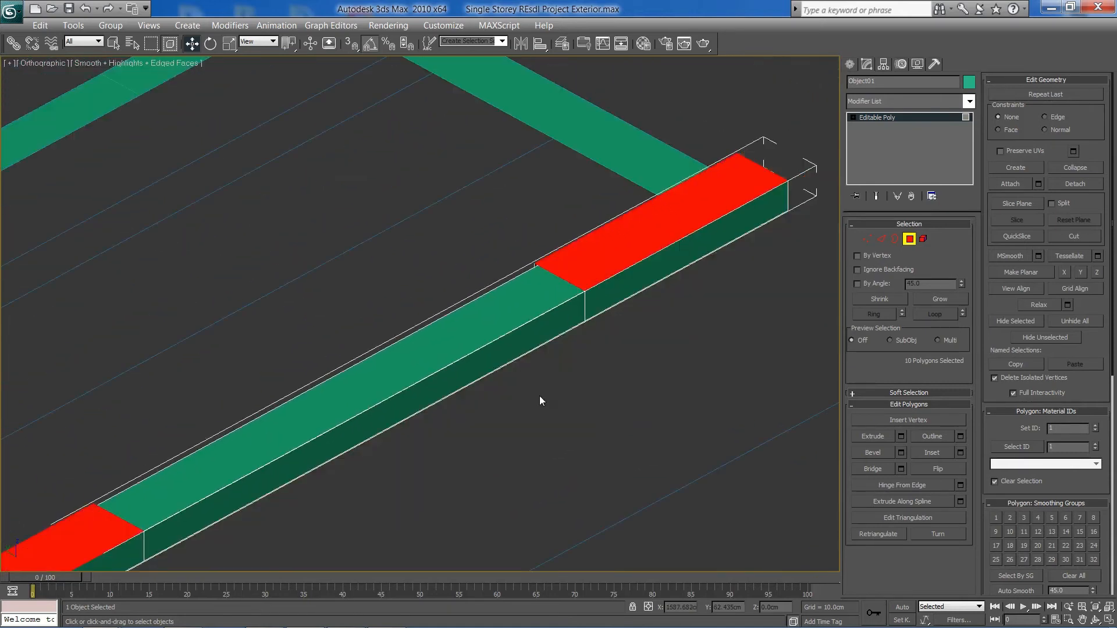
pyautogui.moveTo(408, 422); pyautogui.dragTo(417, 379, button='middle')
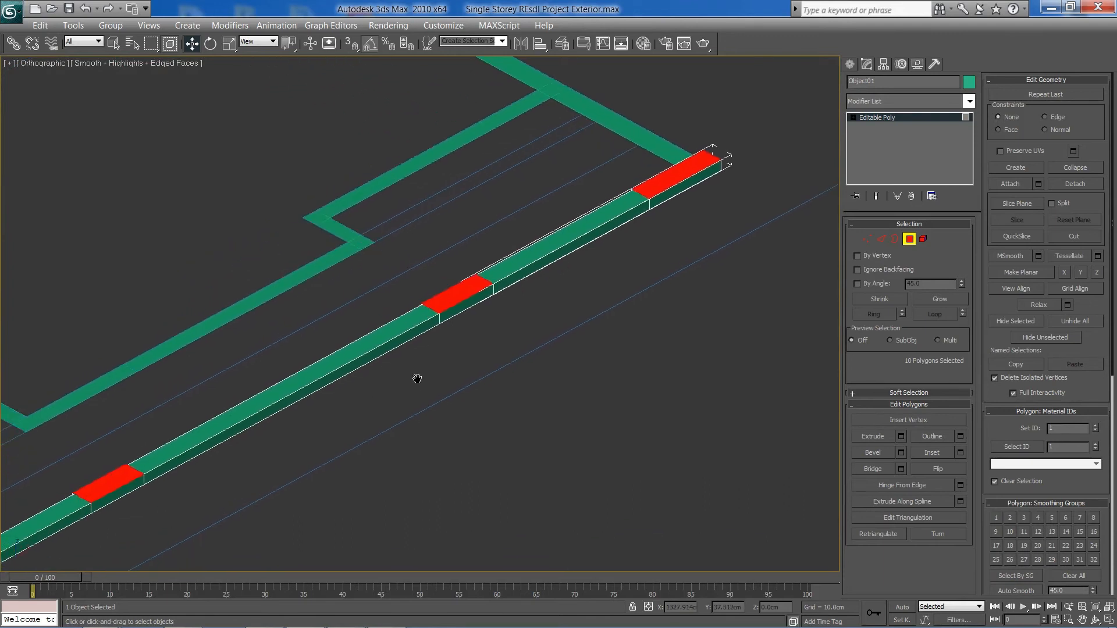
# - Show the left elevation view full screen around the boundary wall's end and hide its grid
pyautogui.moveTo(260, 454); pyautogui.dragTo(517, 329, button='middle')
pyautogui.hotkey('alt', 'w')
pyautogui.rightClick(563, 291)
pyautogui.hotkey('alt', 'w')
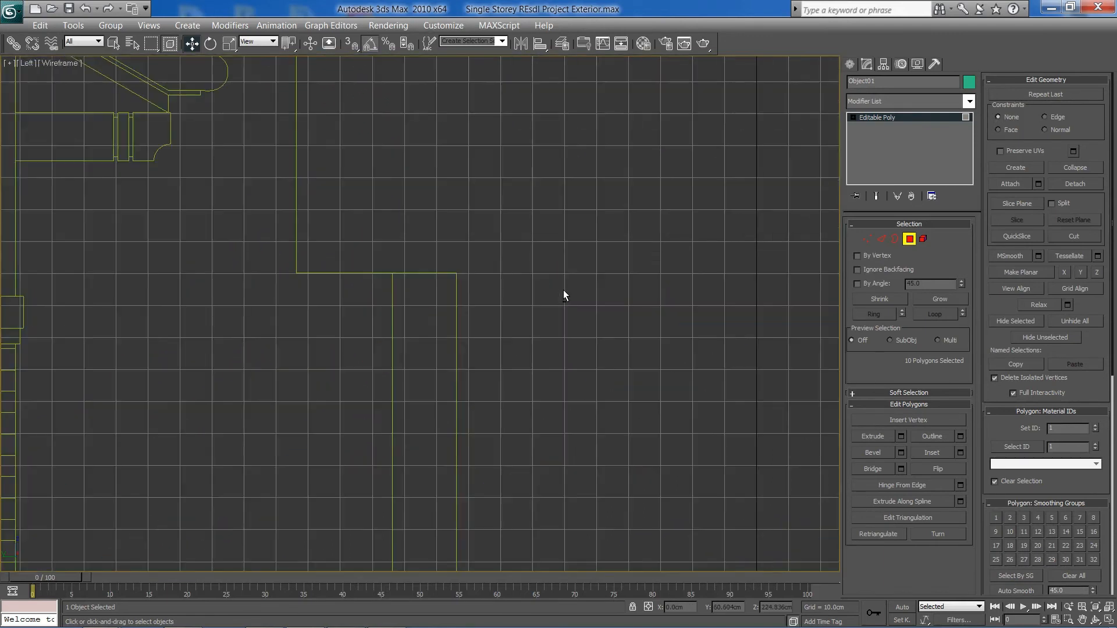
pyautogui.scroll(-5, 565, 288)
pyautogui.scroll(5, 476, 343)
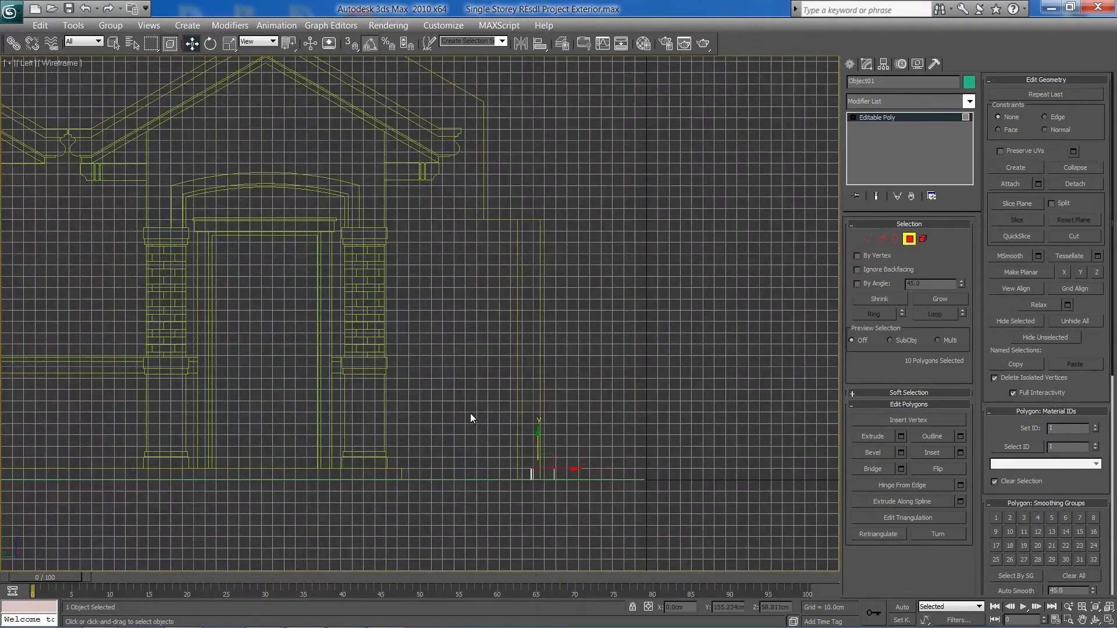
pyautogui.press('g')
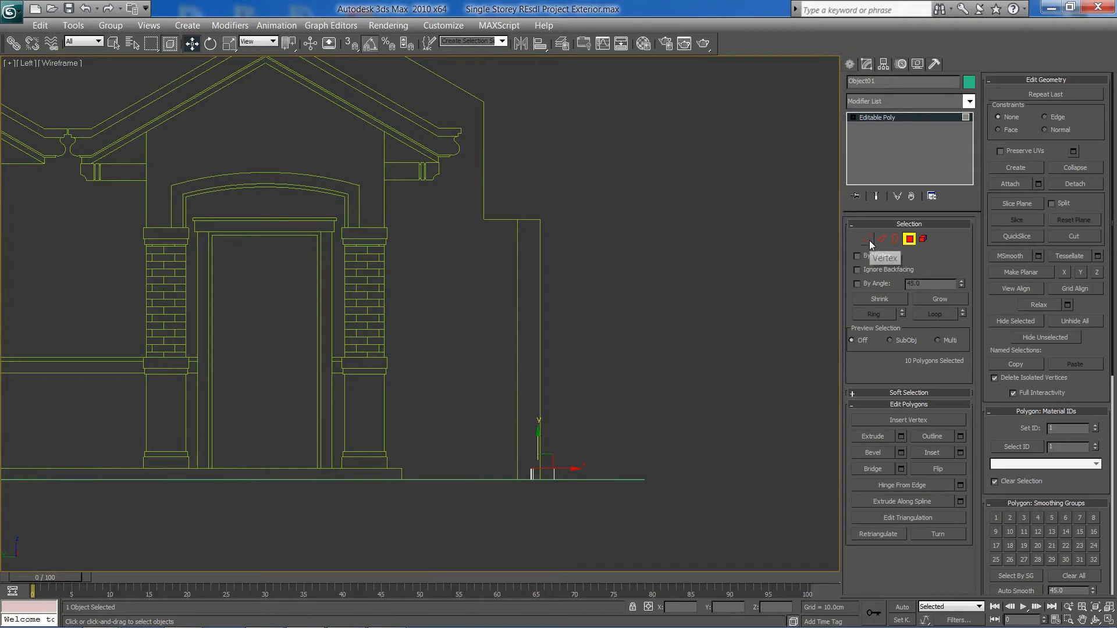
# - Extrude the selected pier top polygons 40 cm as a group and raise them to the boundary wall's top line in the left elevation
pyautogui.click(904, 438)
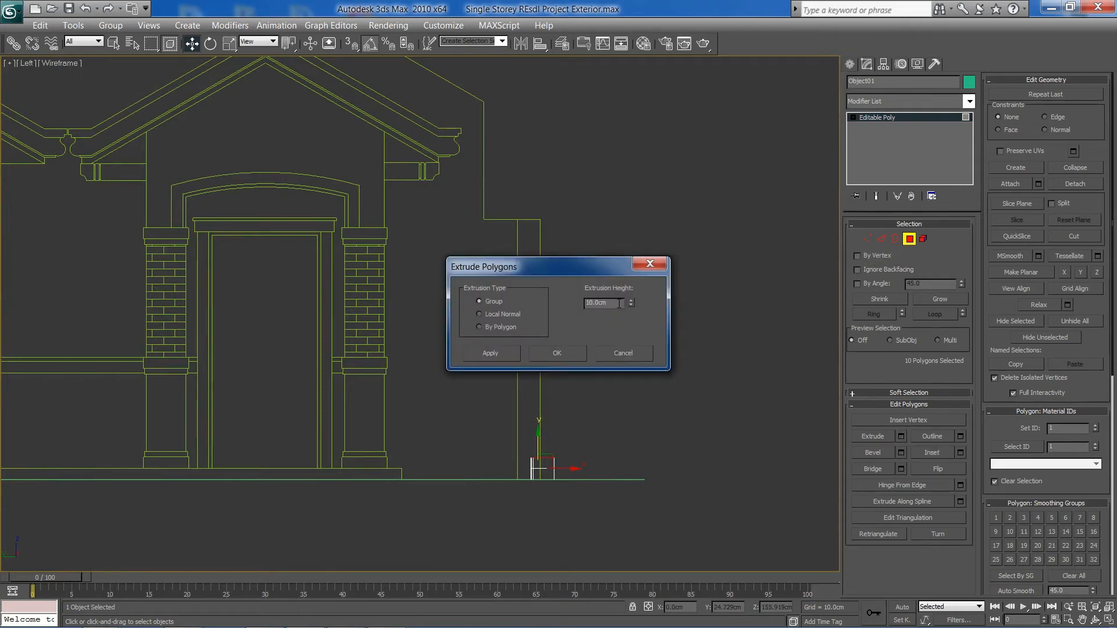
pyautogui.moveTo(608, 304); pyautogui.dragTo(580, 310)
pyautogui.write('40')
pyautogui.press('Return')
pyautogui.click(564, 352)
pyautogui.moveTo(538, 398); pyautogui.dragTo(563, 196)
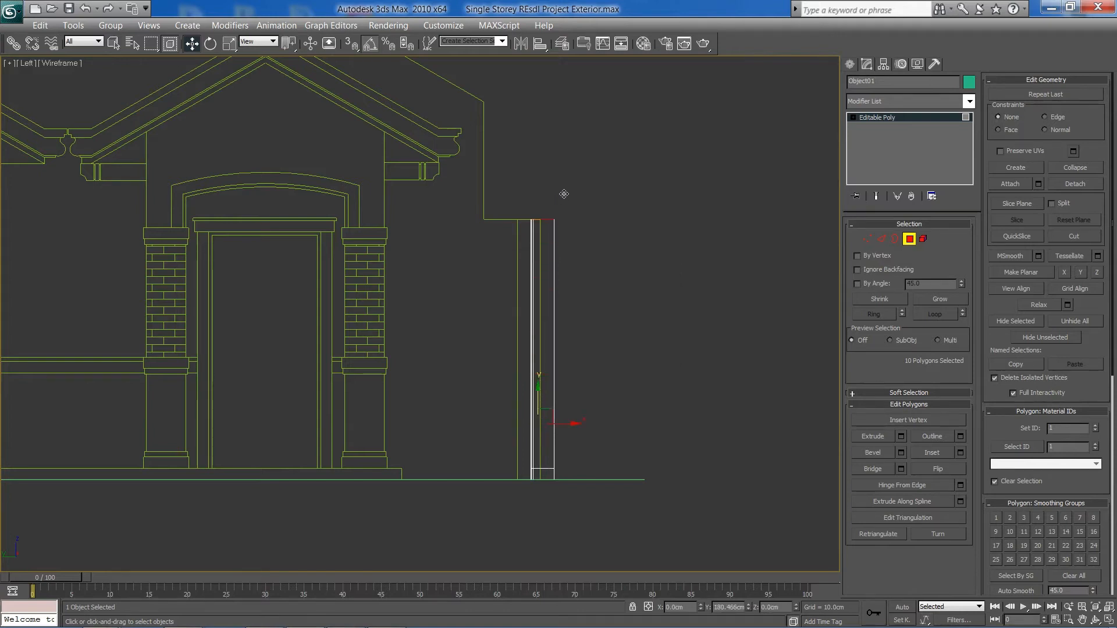
# - Select the top vertices of all piers in the left elevation, close to the boundary wall's top line
pyautogui.scroll(5, 564, 194)
pyautogui.click(867, 238)
pyautogui.moveTo(263, 225); pyautogui.dragTo(551, 344)
pyautogui.scroll(5, 553, 347)
# - Show the orthographic view full screen and examine the raised piers along the wall up close
pyautogui.hotkey('alt', 'w')
pyautogui.rightClick(422, 477)
pyautogui.rightClick(324, 458)
pyautogui.hotkey('alt', 'w')
pyautogui.scroll(-6, 323, 457)
pyautogui.moveTo(273, 451); pyautogui.dragTo(293, 451, button='middle')
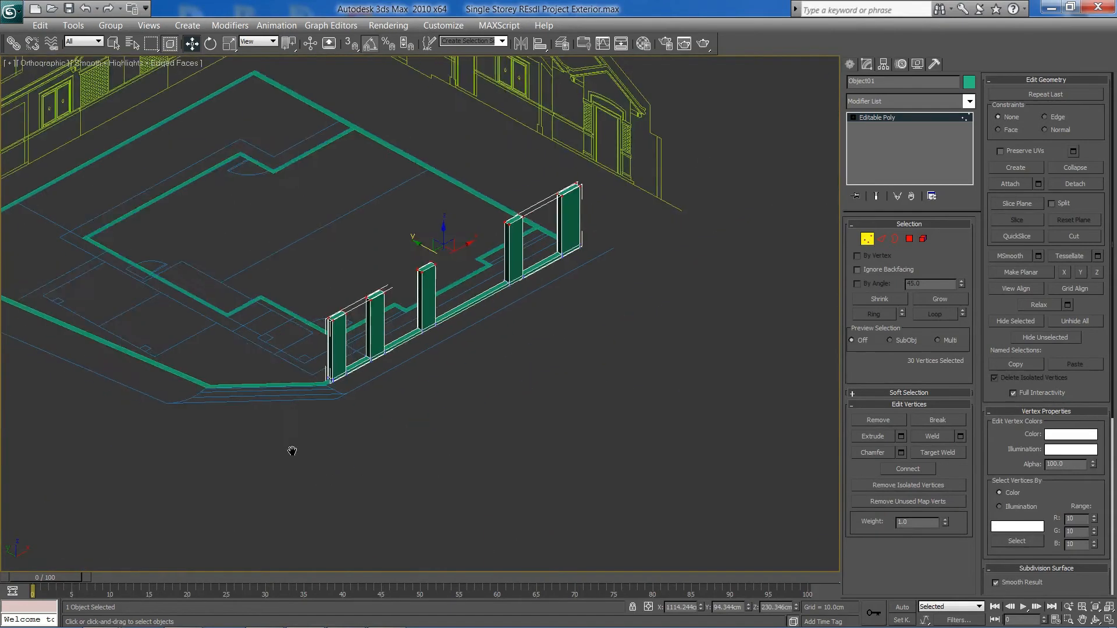
pyautogui.scroll(8, 446, 424)
pyautogui.keyDown('alt'); pyautogui.moveTo(446, 424); pyautogui.dragTo(413, 400, button='middle'); pyautogui.keyUp('alt')
pyautogui.moveTo(413, 401); pyautogui.dragTo(414, 398)
pyautogui.moveTo(496, 401); pyautogui.dragTo(303, 384, button='middle')
pyautogui.moveTo(436, 433); pyautogui.dragTo(431, 438)
pyautogui.rightClick(432, 439)
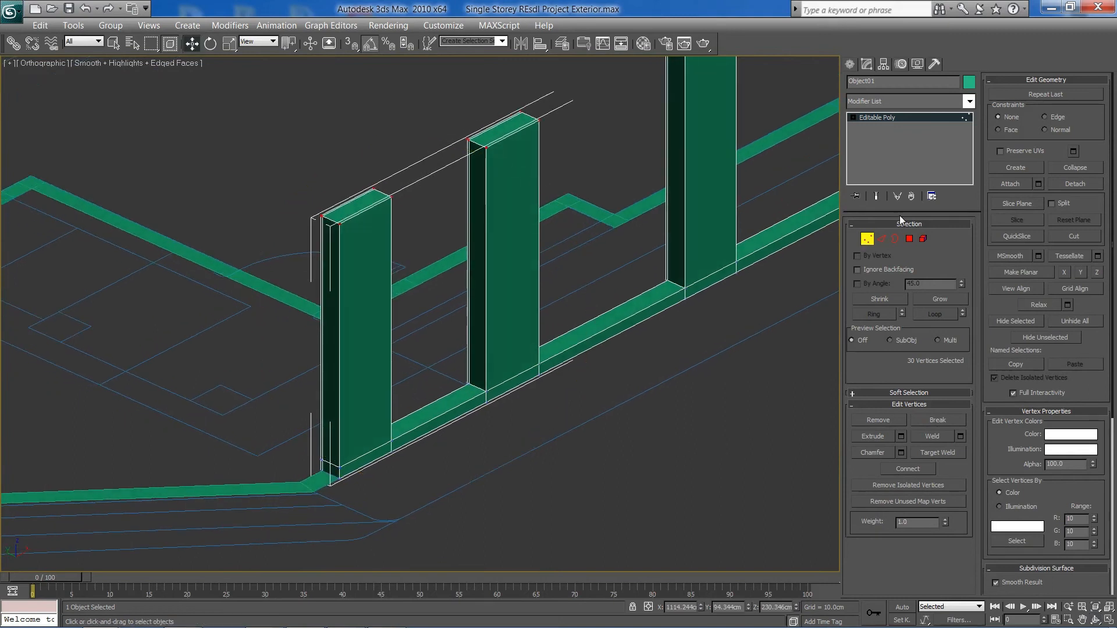
# - Select the upper and base front polygons of the corner pier
pyautogui.click(910, 239)
pyautogui.click(353, 341)
pyautogui.keyDown('ctrl'); pyautogui.click(361, 464); pyautogui.keyUp('ctrl')
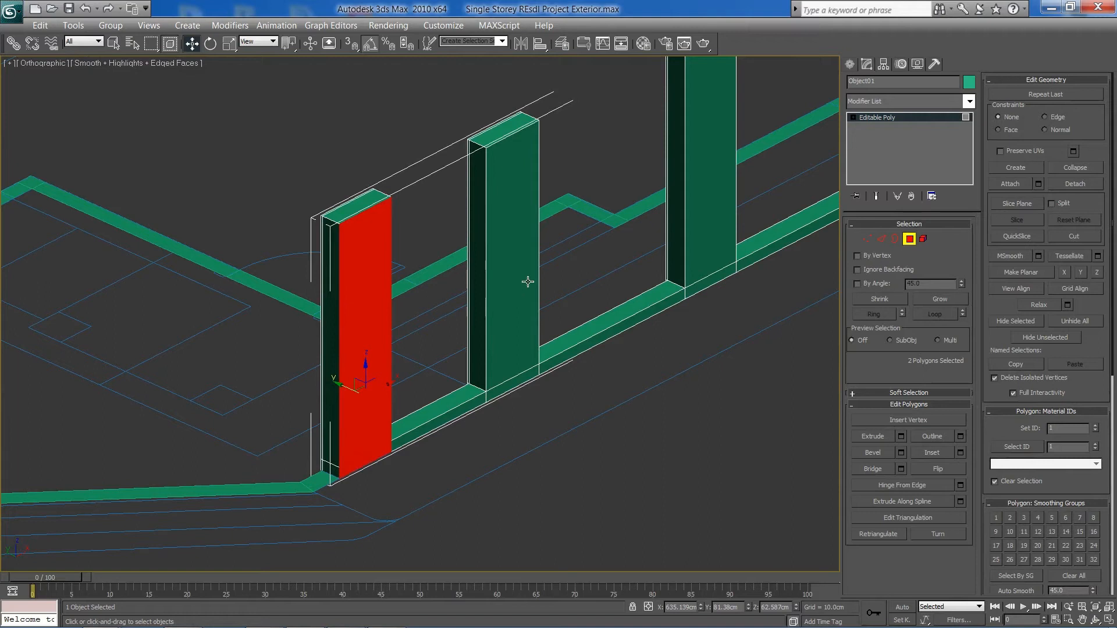
pyautogui.moveTo(421, 473); pyautogui.dragTo(392, 384, button='middle')
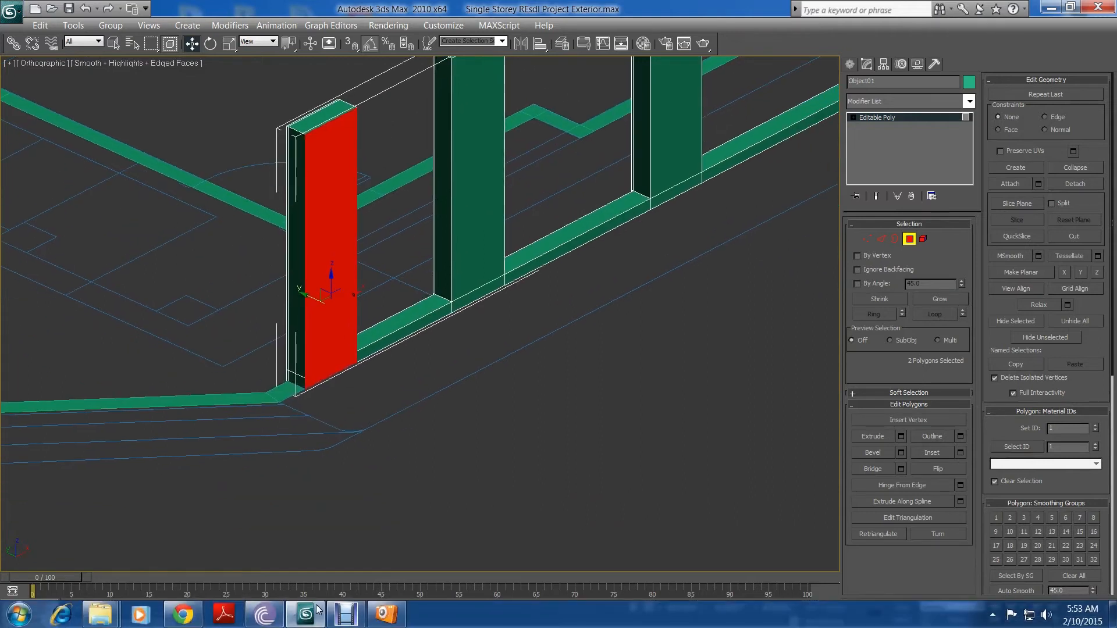
# - Switch to the reference render in ACDSee and examine the fence piers and the low wall between them
pyautogui.click(386, 615)
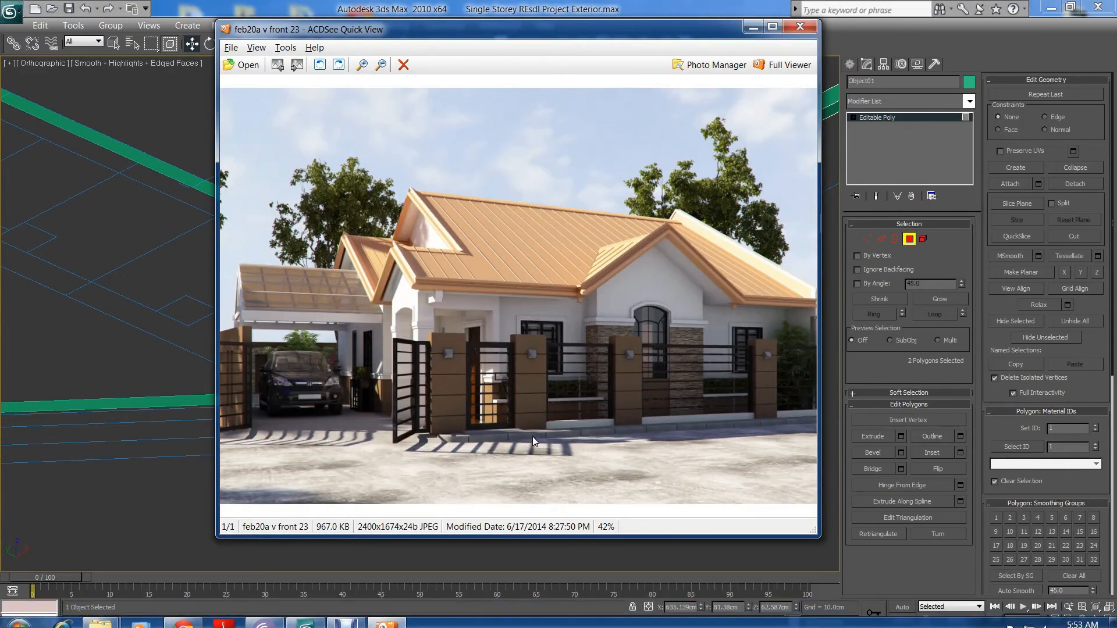
pyautogui.click(362, 65)
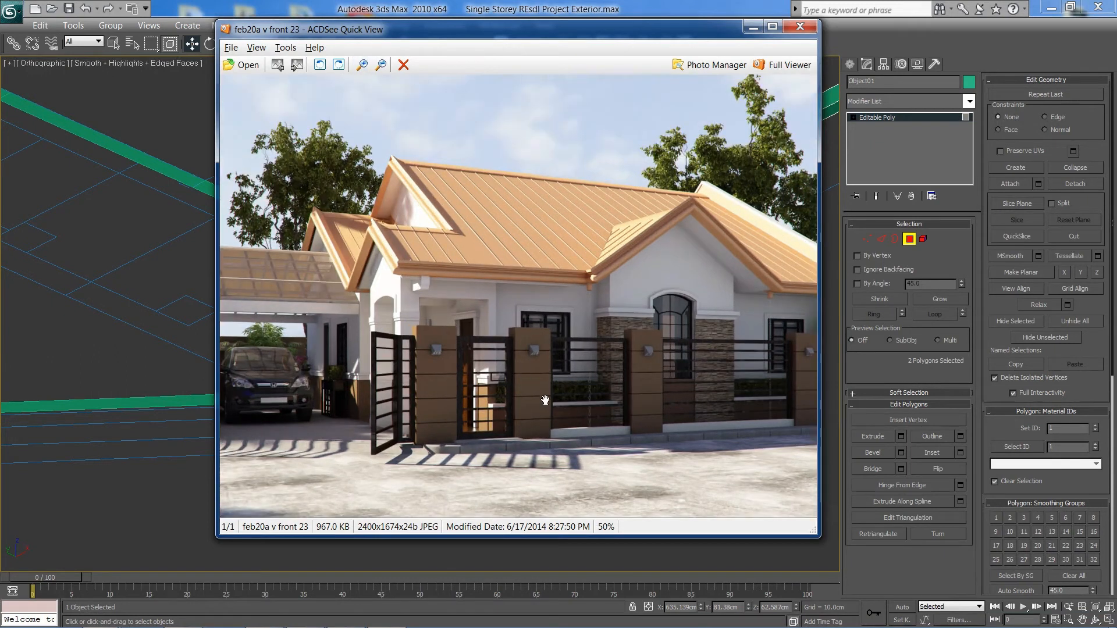
pyautogui.moveTo(643, 450); pyautogui.dragTo(603, 420)
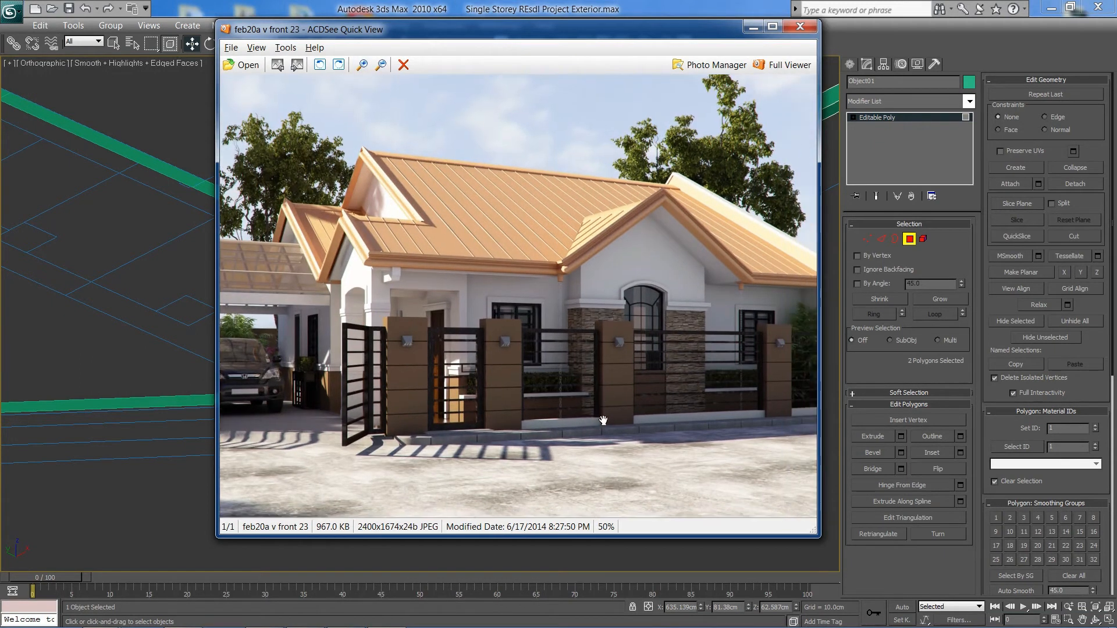
pyautogui.click(753, 27)
# - Add the upper and base front polygons of the other four piers to the selection
pyautogui.keyDown('ctrl'); pyautogui.click(468, 302); pyautogui.keyUp('ctrl')
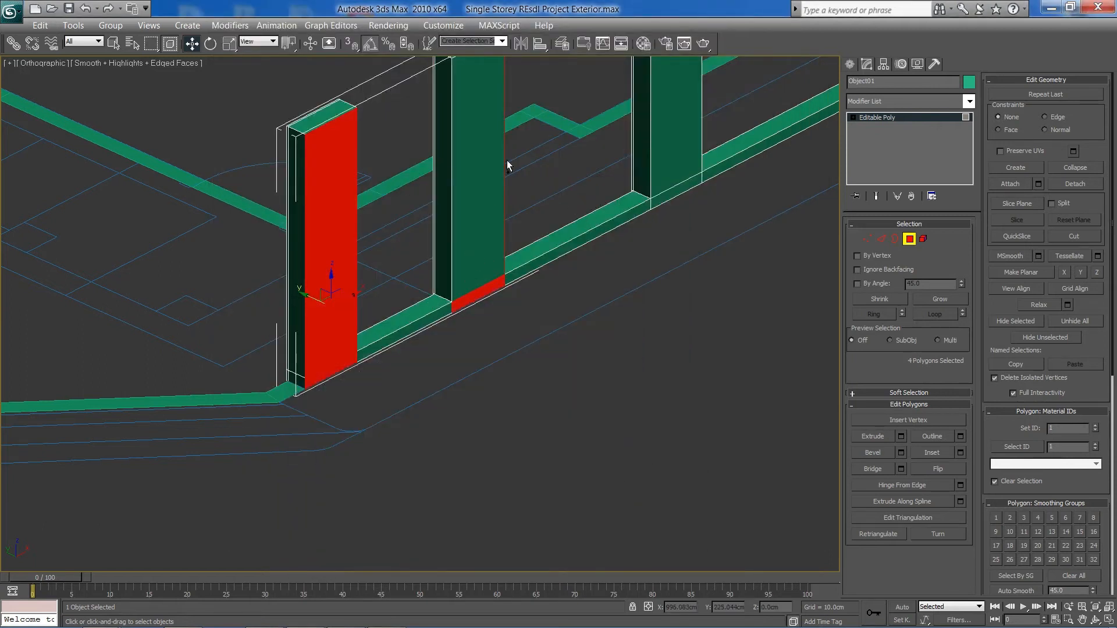
pyautogui.scroll(-2, 512, 172)
pyautogui.keyDown('ctrl'); pyautogui.click(460, 256); pyautogui.keyUp('ctrl')
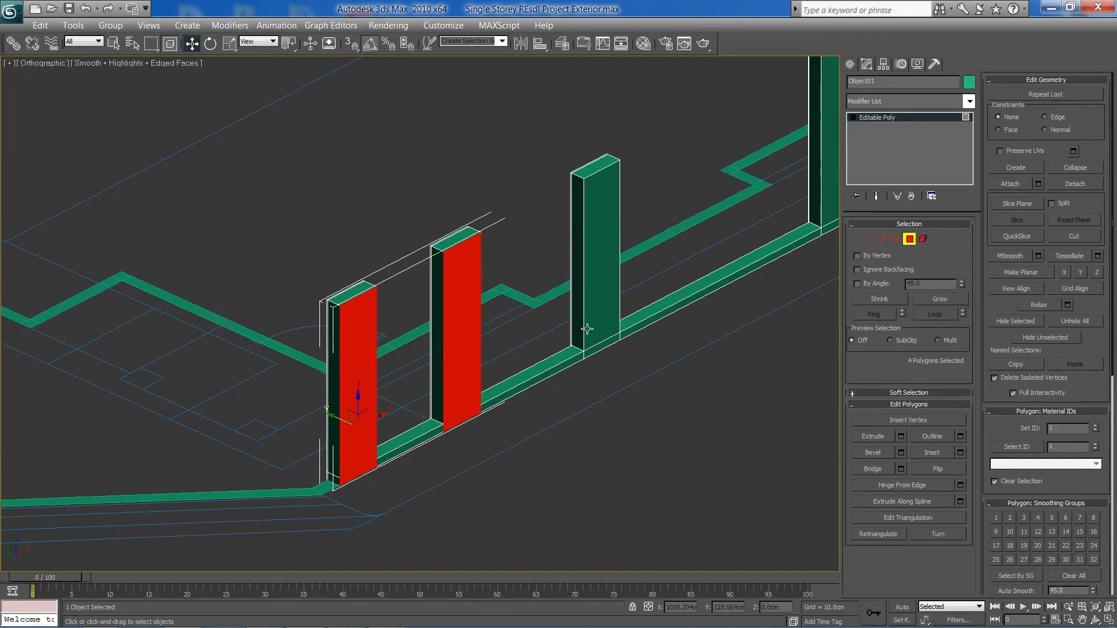
pyautogui.keyDown('ctrl'); pyautogui.click(589, 346); pyautogui.keyUp('ctrl')
pyautogui.keyDown('ctrl'); pyautogui.click(596, 326); pyautogui.keyUp('ctrl')
pyautogui.moveTo(674, 264); pyautogui.dragTo(497, 289, button='middle')
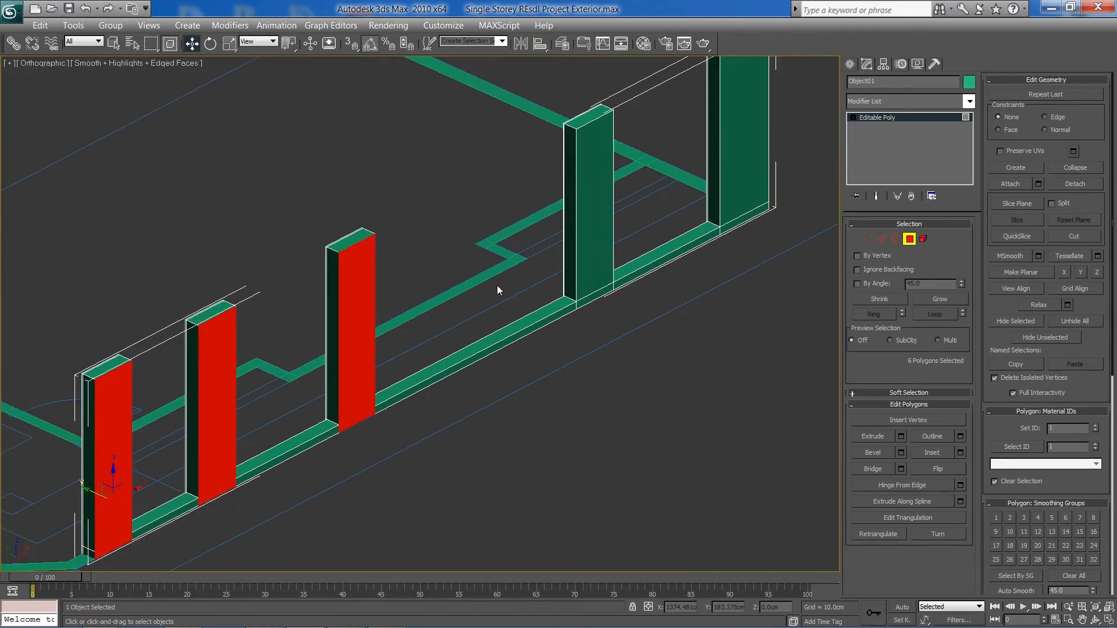
pyautogui.keyDown('ctrl'); pyautogui.click(590, 294); pyautogui.keyUp('ctrl')
pyautogui.keyDown('ctrl'); pyautogui.click(591, 268); pyautogui.keyUp('ctrl')
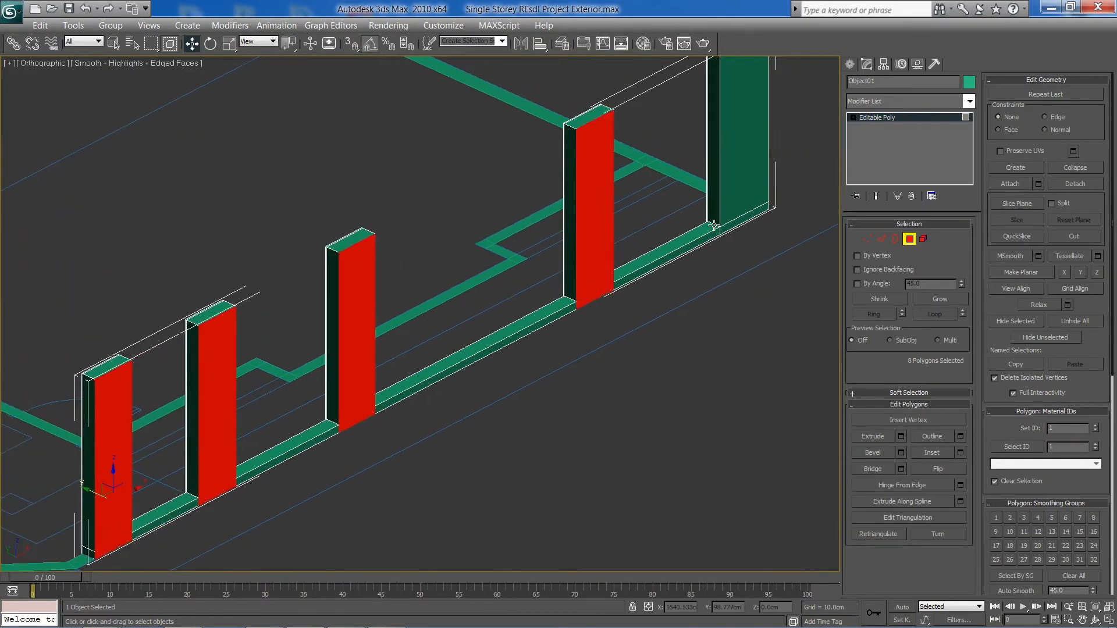
pyautogui.keyDown('ctrl'); pyautogui.click(736, 221); pyautogui.keyUp('ctrl')
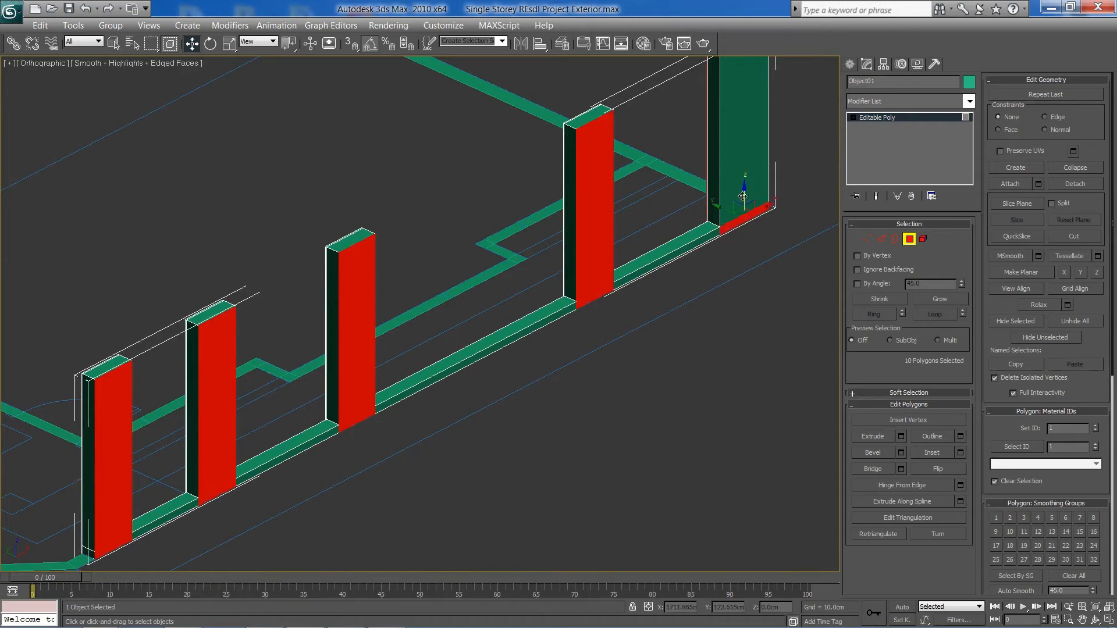
pyautogui.moveTo(748, 120); pyautogui.dragTo(693, 153, button='middle')
pyautogui.keyDown('ctrl'); pyautogui.click(693, 153); pyautogui.keyUp('ctrl')
pyautogui.scroll(3, 489, 360)
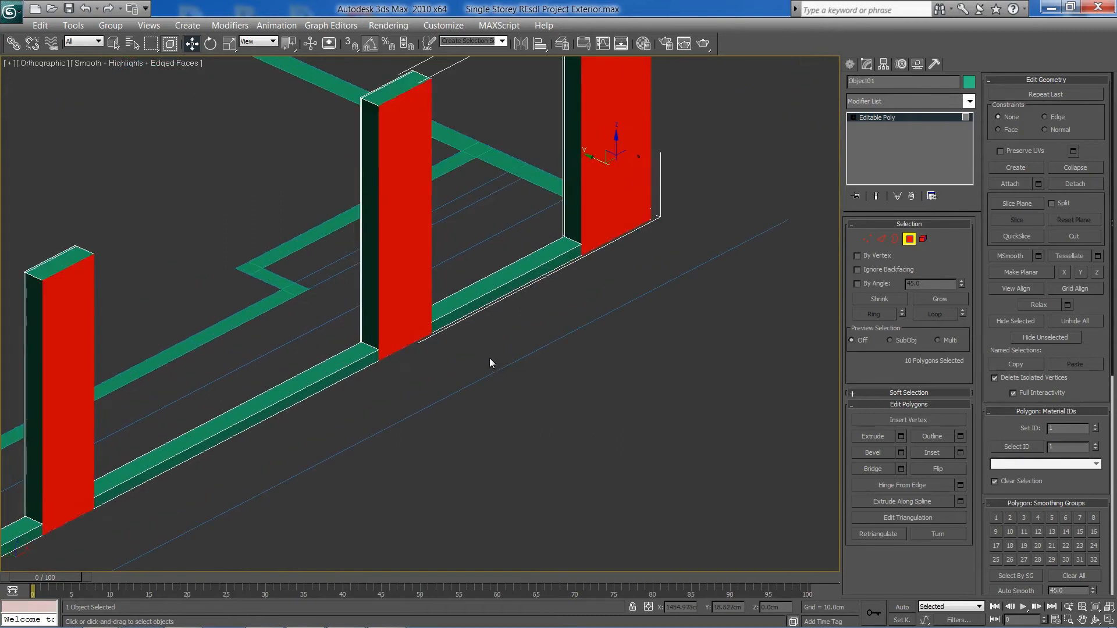
pyautogui.moveTo(377, 407); pyautogui.dragTo(522, 330, button='middle')
pyautogui.moveTo(463, 358); pyautogui.dragTo(626, 271, button='middle')
pyautogui.scroll(3, 334, 419)
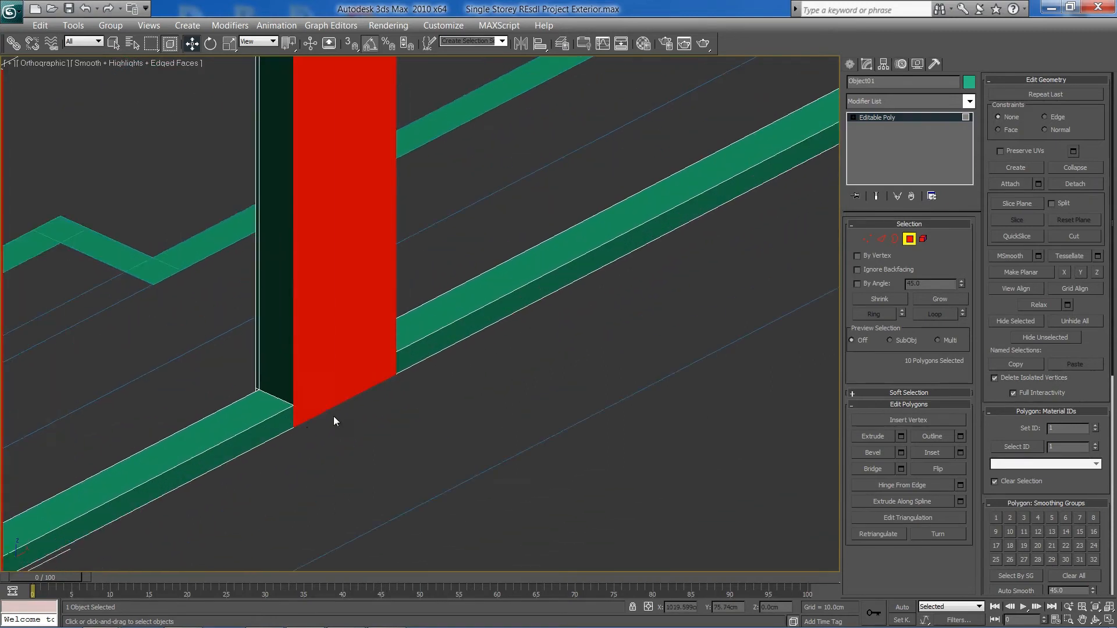
pyautogui.scroll(-2, 326, 423)
pyautogui.moveTo(314, 430); pyautogui.dragTo(599, 291, button='middle')
pyautogui.click(900, 436)
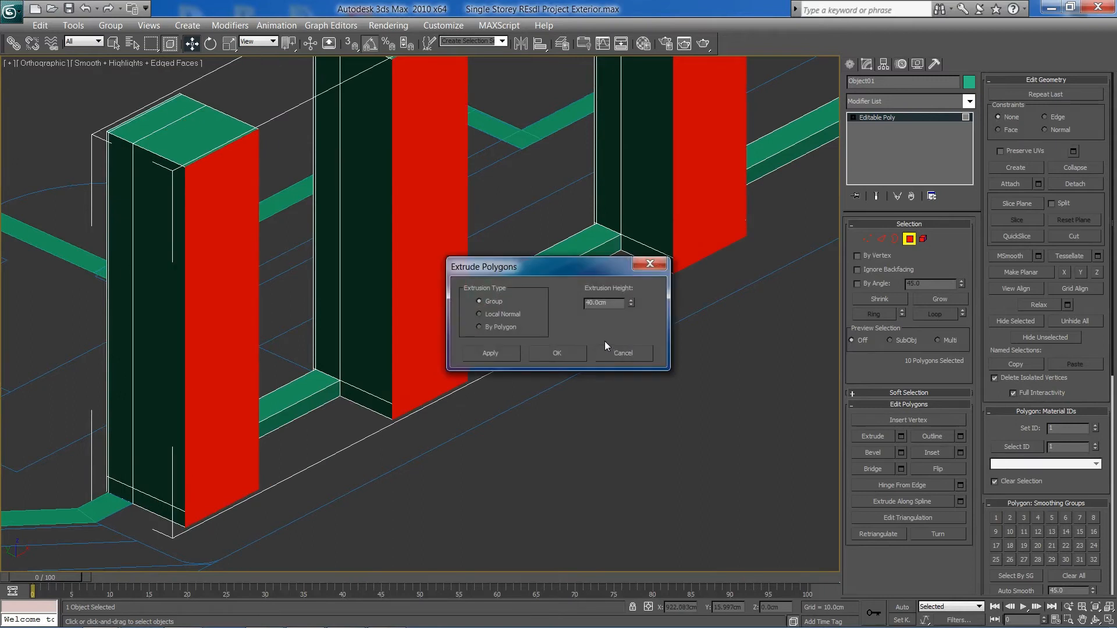
pyautogui.click(612, 349)
pyautogui.scroll(1, 250, 351)
pyautogui.moveTo(250, 351); pyautogui.dragTo(470, 320, button='middle')
pyautogui.scroll(-4, 410, 351)
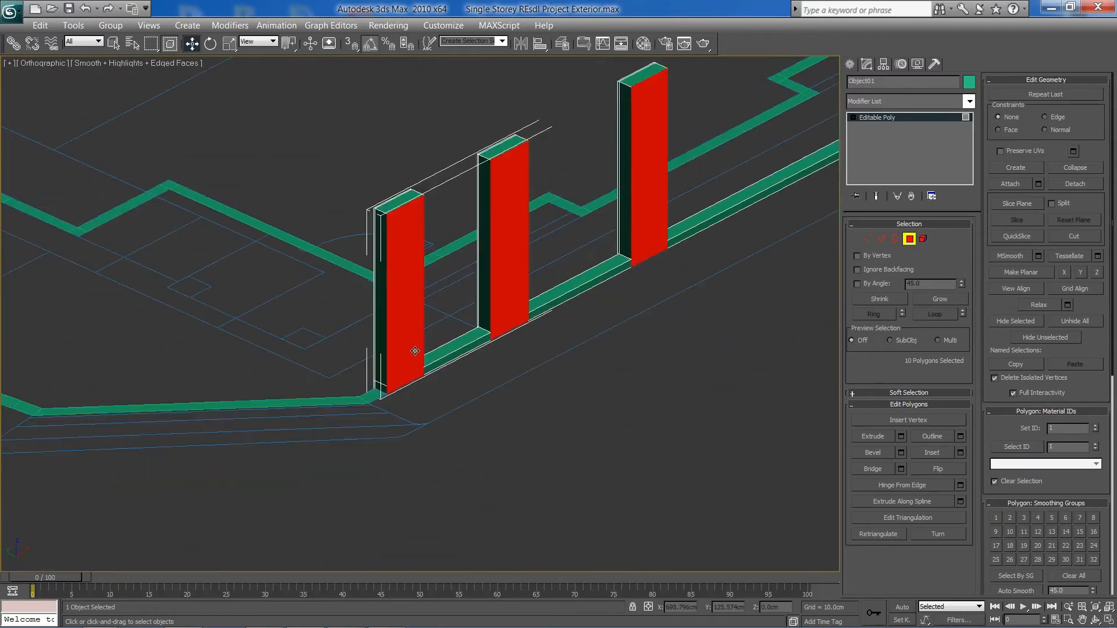
pyautogui.moveTo(354, 349); pyautogui.dragTo(361, 384, button='middle')
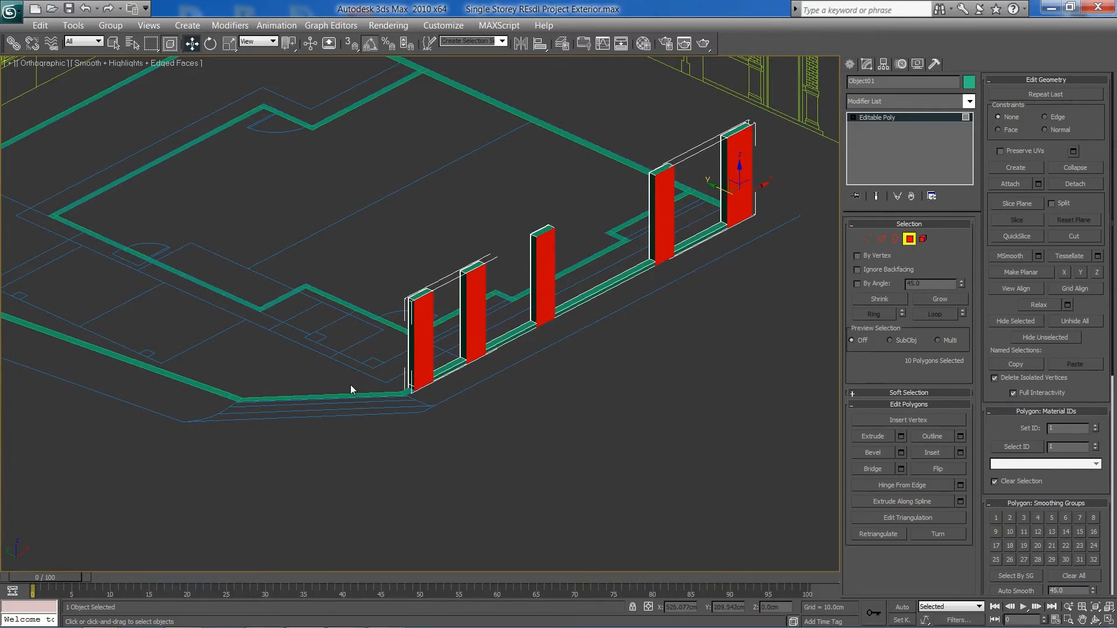
pyautogui.moveTo(310, 271); pyautogui.dragTo(308, 313, button='middle')
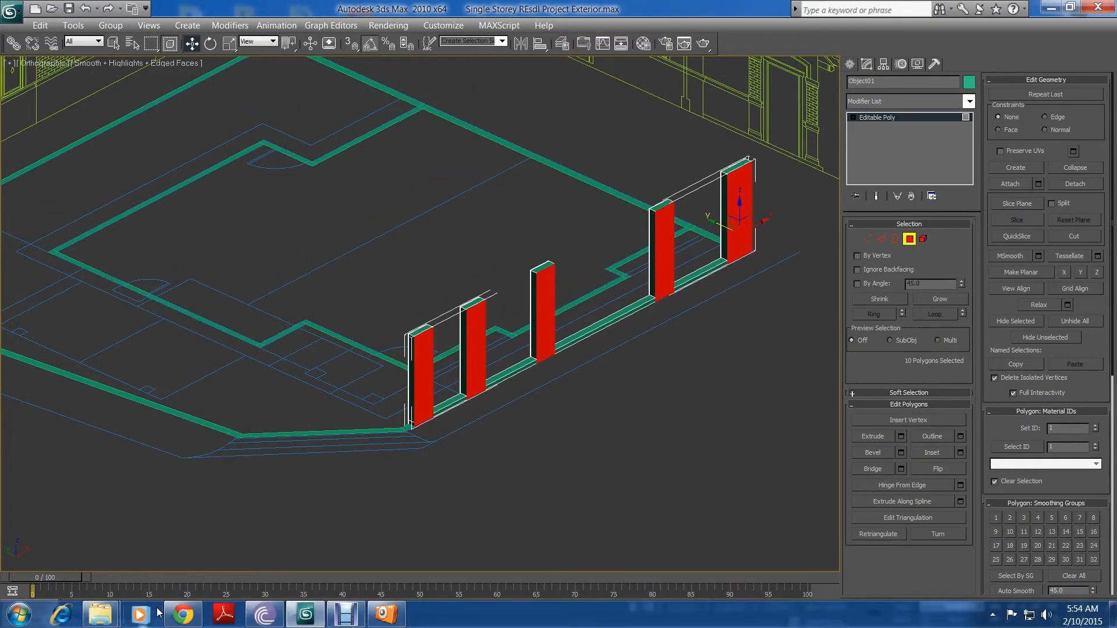
# - Switch back to the reference render and examine how the pier fronts relate to the fence and gates
pyautogui.click(386, 616)
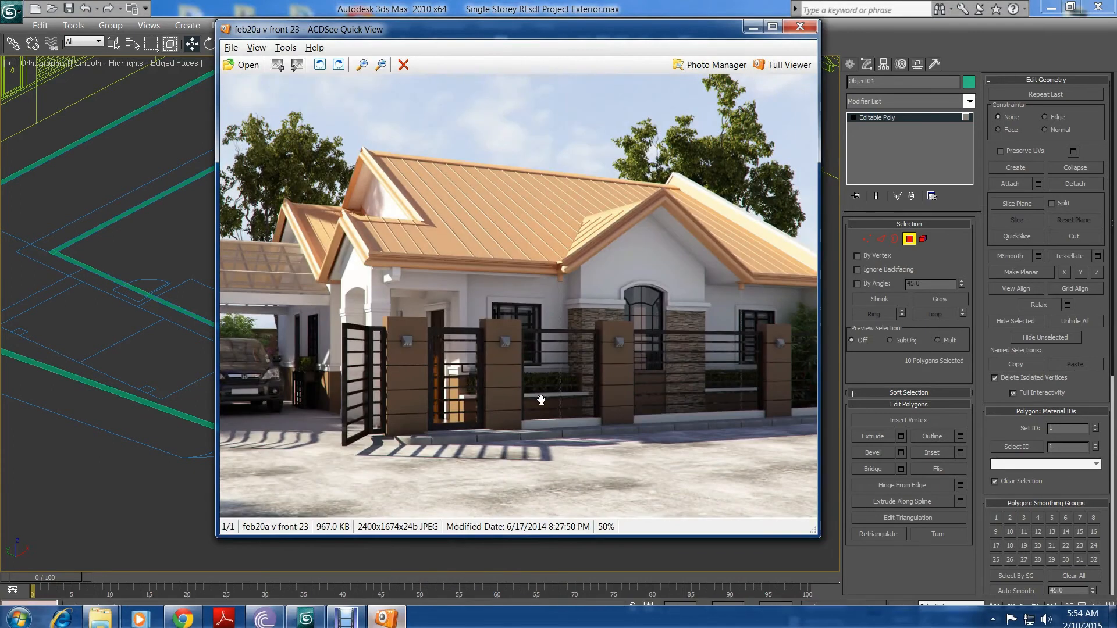
pyautogui.moveTo(542, 399); pyautogui.dragTo(521, 373)
pyautogui.click(379, 71)
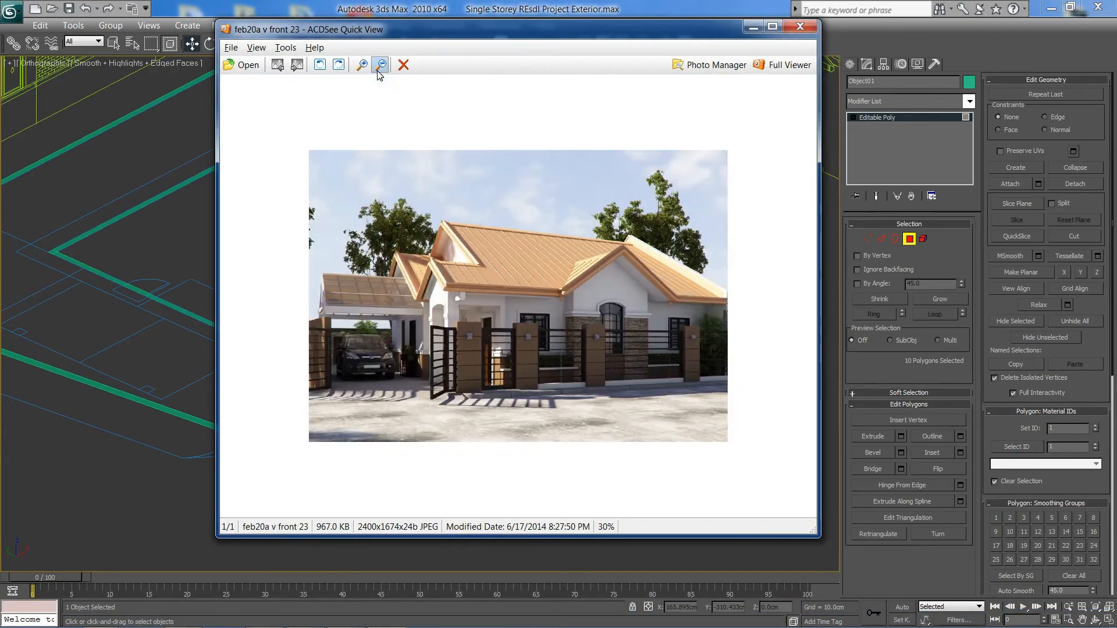
pyautogui.click(364, 67)
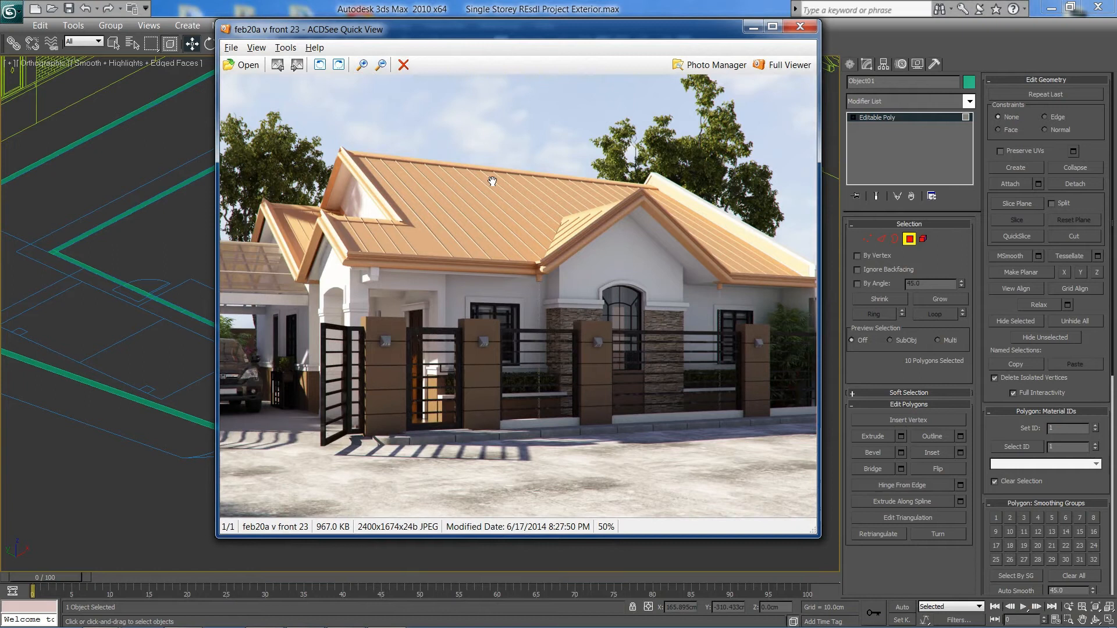
pyautogui.click(382, 65)
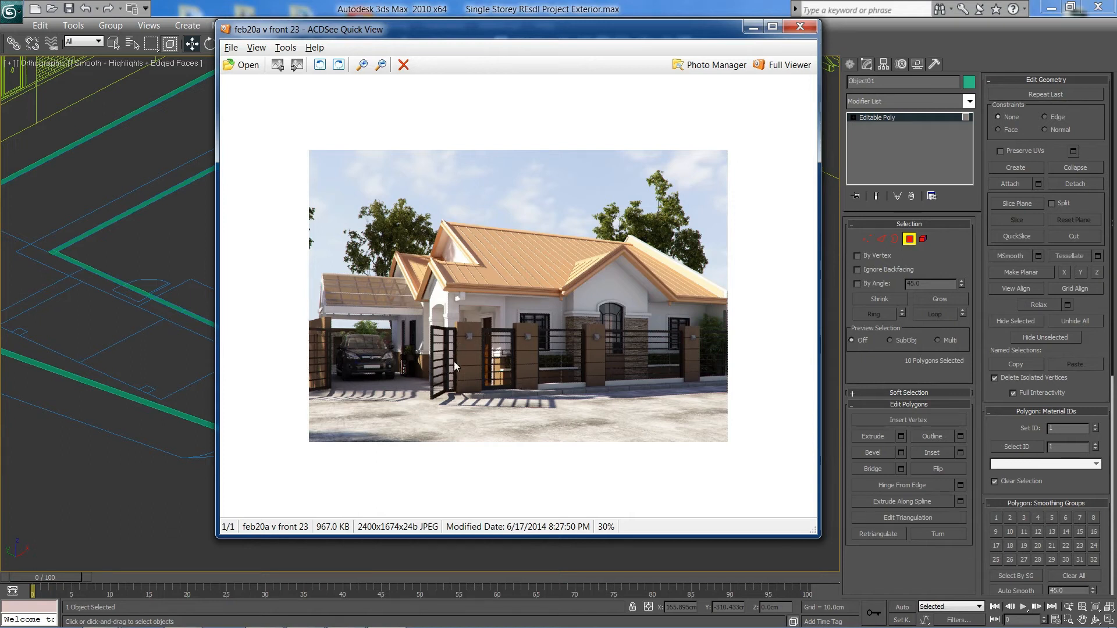
pyautogui.click(362, 65)
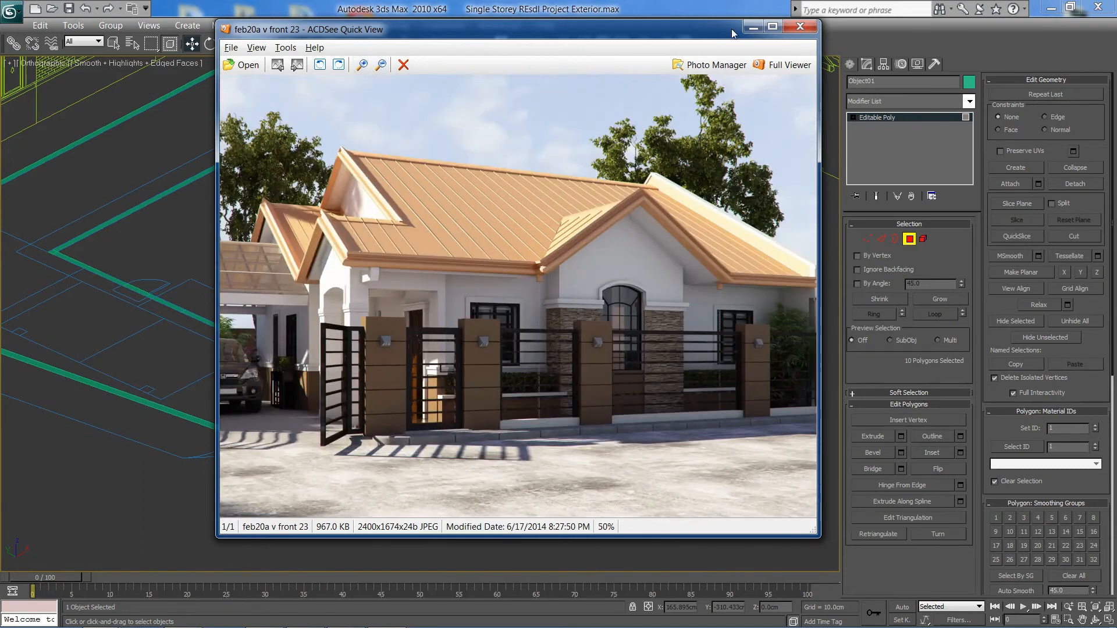
pyautogui.click(753, 26)
# - Try extruding the selected pier front faces 5 cm as a group
pyautogui.scroll(10, 505, 319)
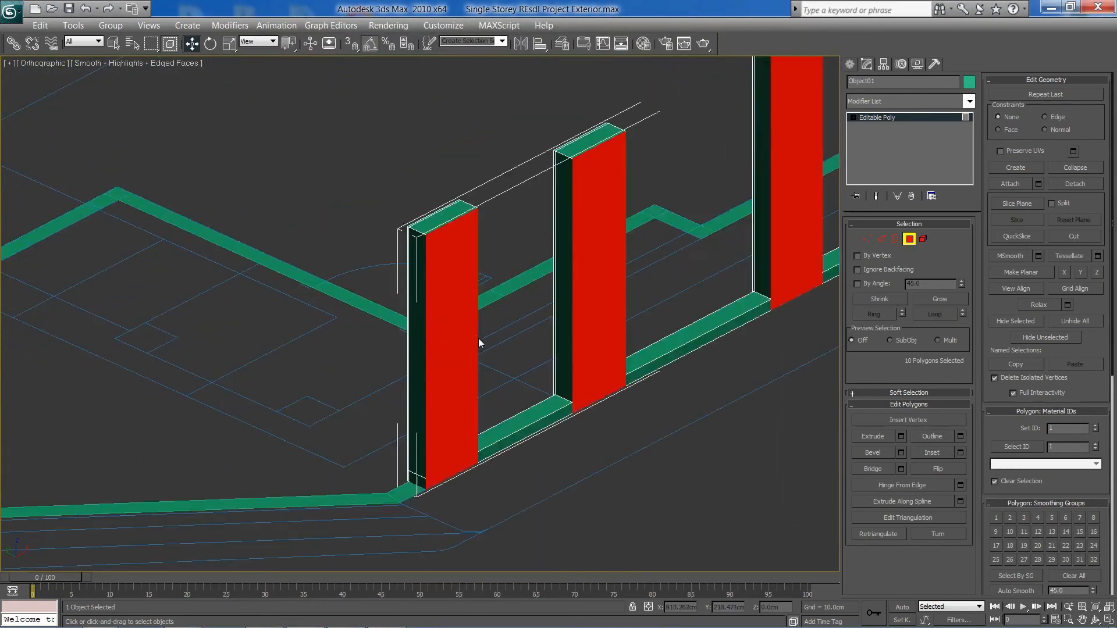
pyautogui.moveTo(347, 493); pyautogui.dragTo(347, 489, button='middle')
pyautogui.scroll(-3, 509, 348)
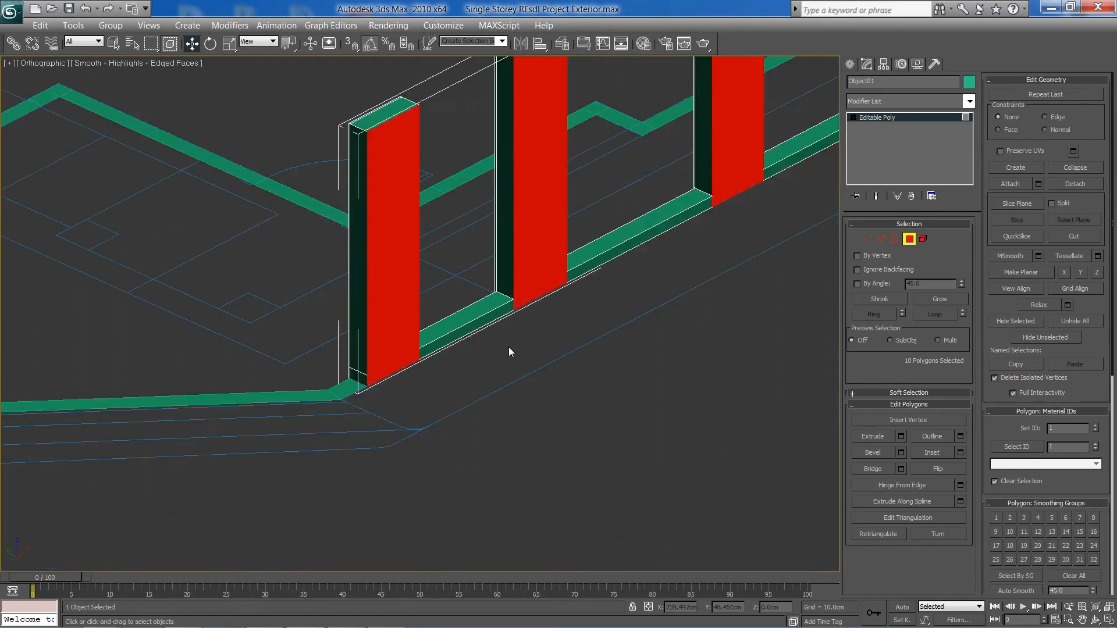
pyautogui.moveTo(508, 348); pyautogui.dragTo(361, 469, button='middle')
pyautogui.scroll(-2, 566, 352)
pyautogui.moveTo(566, 352); pyautogui.dragTo(611, 297, button='middle')
pyautogui.scroll(3, 490, 401)
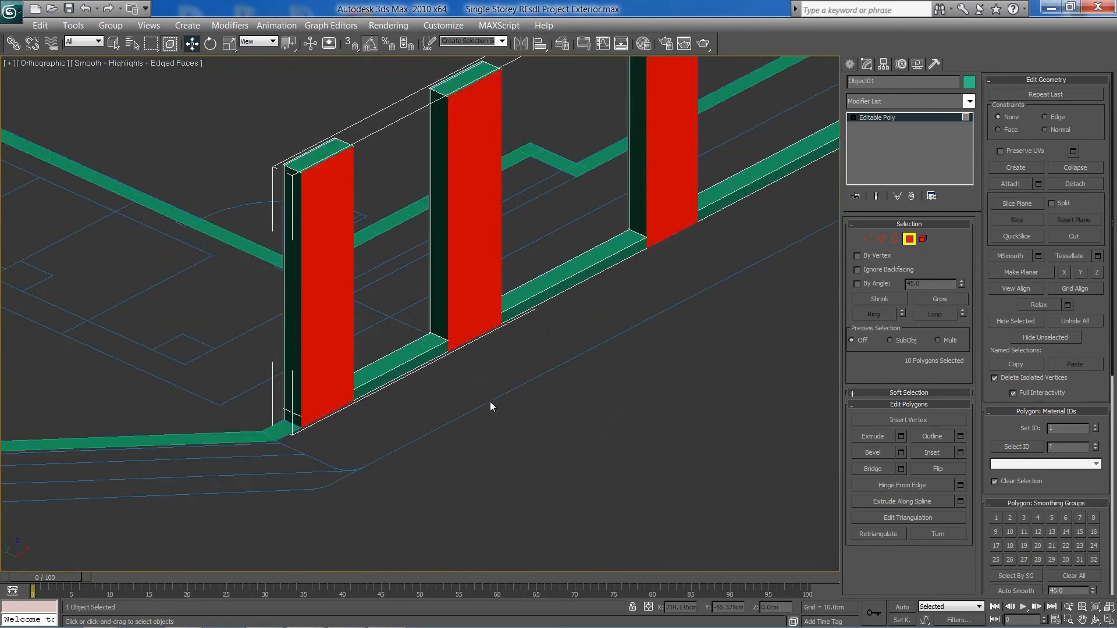
pyautogui.click(901, 436)
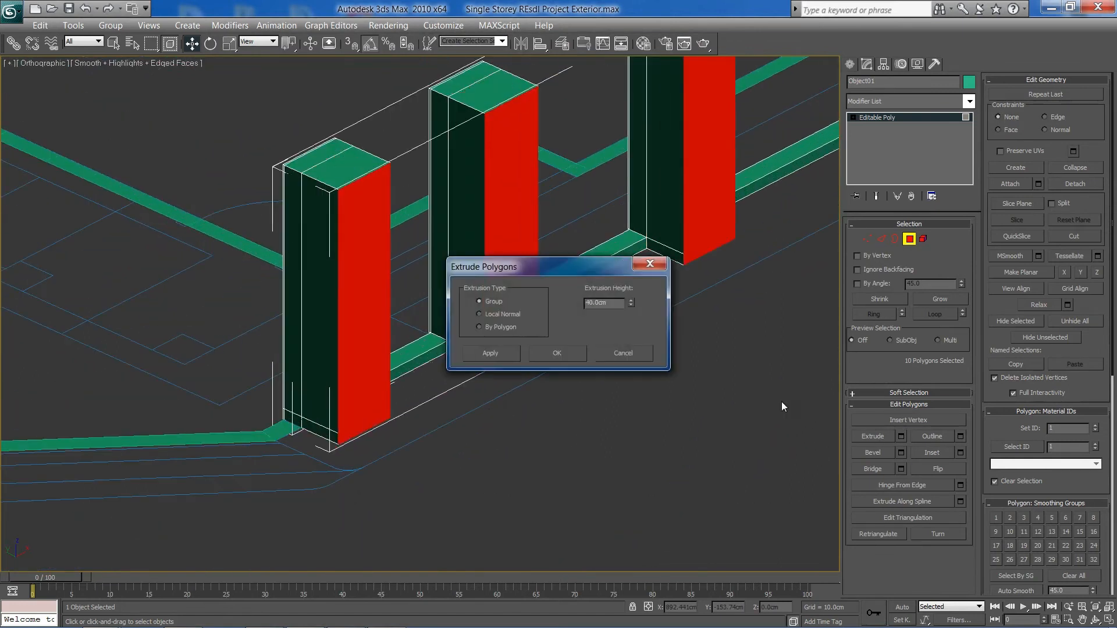
pyautogui.doubleClick(609, 303)
pyautogui.write('5')
pyautogui.click(576, 349)
pyautogui.moveTo(371, 353); pyautogui.dragTo(380, 337, button='middle')
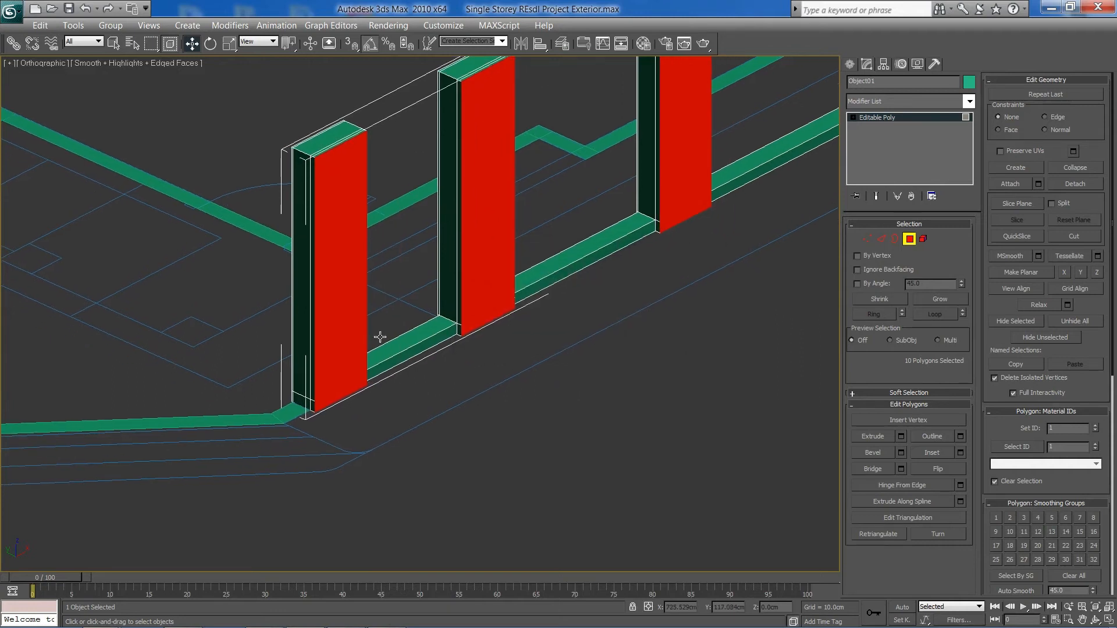
# - Extrude the pier front faces only slightly outward as a group, leave polygon editing and deselect the wall
pyautogui.click(901, 436)
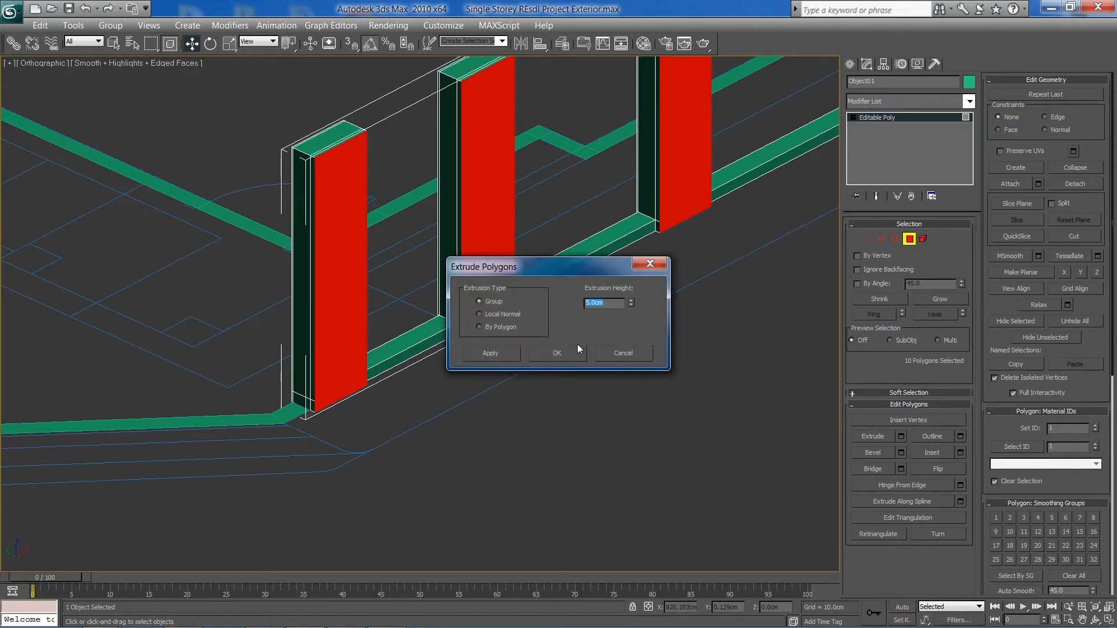
pyautogui.click(557, 354)
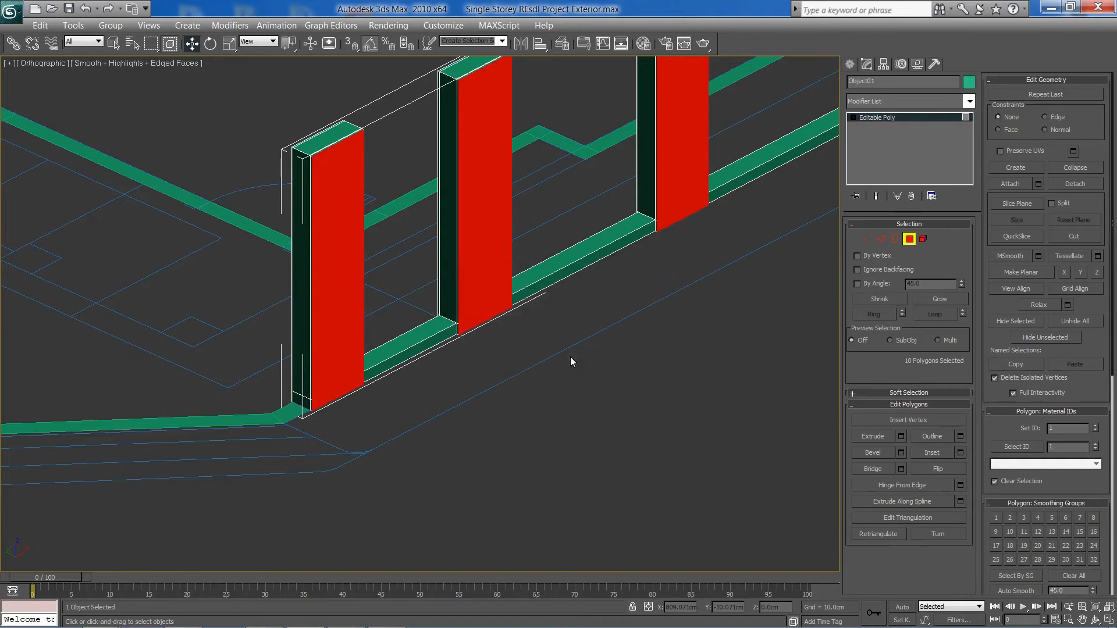
pyautogui.scroll(5, 438, 340)
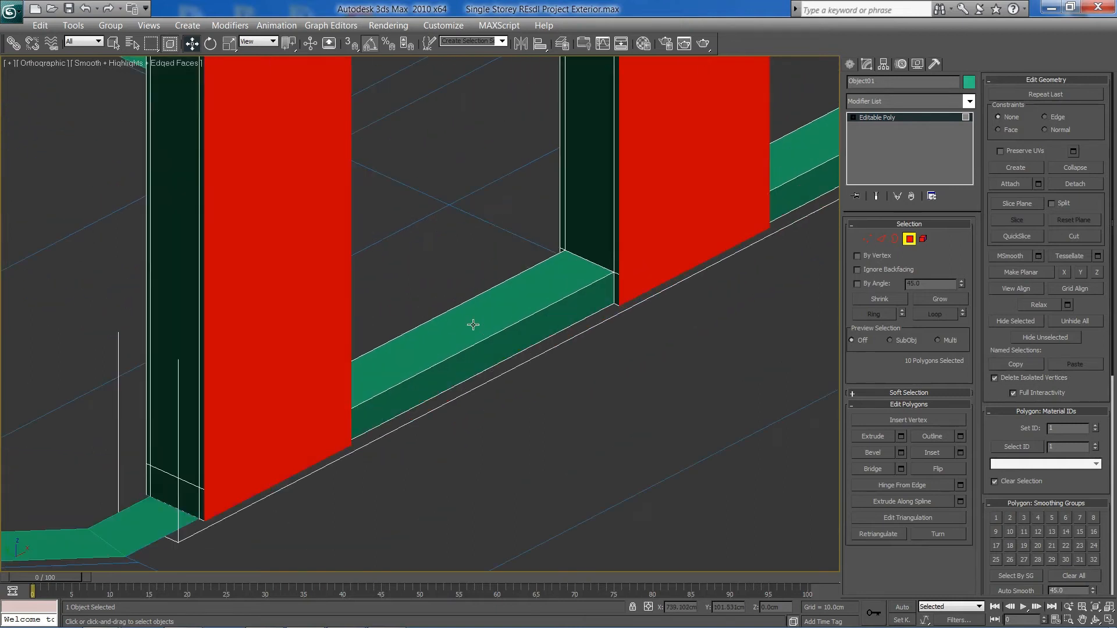
pyautogui.click(908, 239)
pyautogui.click(691, 370)
# - Examine the finished piers in the orthographic and perspective views, ending in the four-view layout
pyautogui.scroll(-5, 557, 314)
pyautogui.moveTo(557, 314); pyautogui.dragTo(496, 364, button='middle')
pyautogui.hotkey('alt', 'w')
pyautogui.middleClick(783, 444)
pyautogui.hotkey('alt', 'w')
pyautogui.scroll(-5, 571, 380)
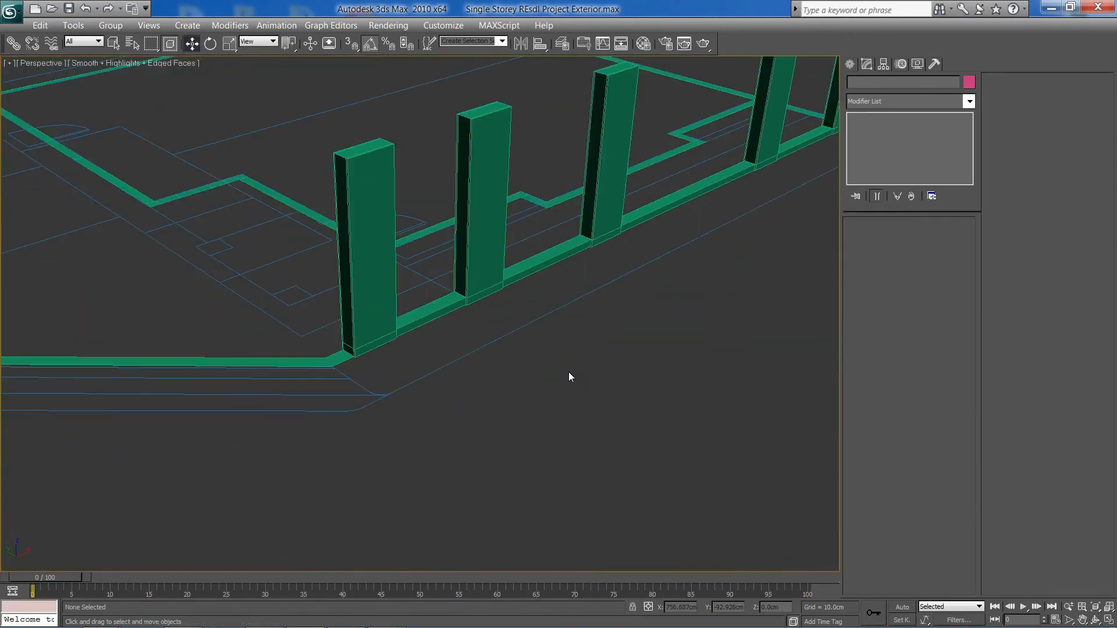
pyautogui.keyDown('alt'); pyautogui.moveTo(526, 284); pyautogui.dragTo(372, 334, button='middle'); pyautogui.keyUp('alt')
pyautogui.hotkey('alt', 'w')
pyautogui.middleClick(270, 271)
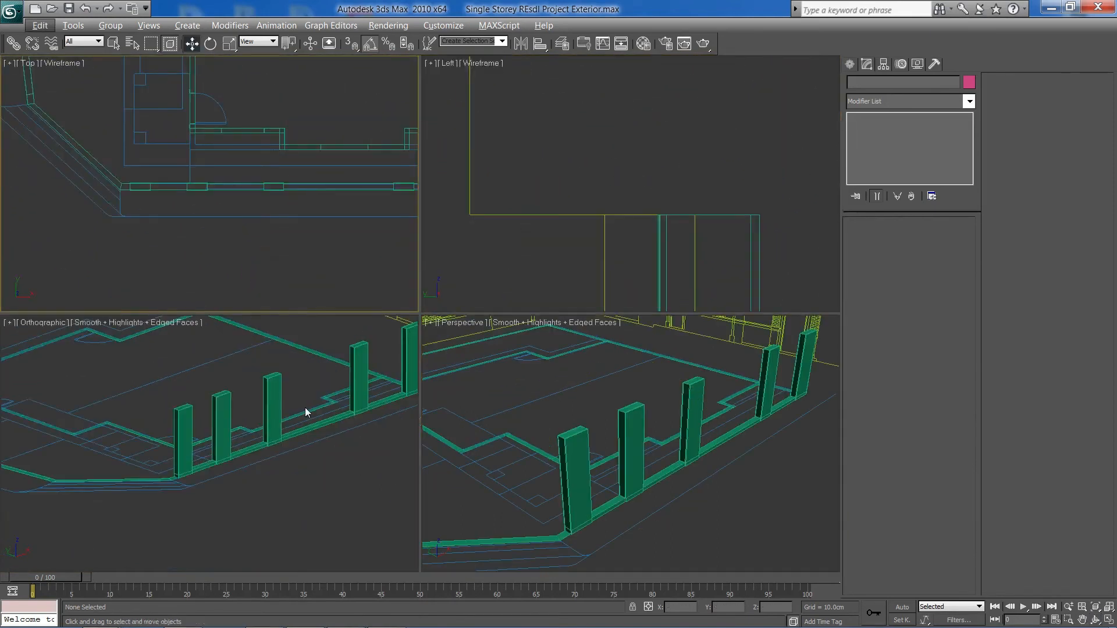
# - Select the flat plan wall object in the maximized orthographic view and enter polygon editing with no polygons selected
pyautogui.middleClick(305, 407)
pyautogui.hotkey('alt', 'w')
pyautogui.keyDown('alt'); pyautogui.moveTo(404, 281); pyautogui.dragTo(369, 357, button='middle'); pyautogui.keyUp('alt')
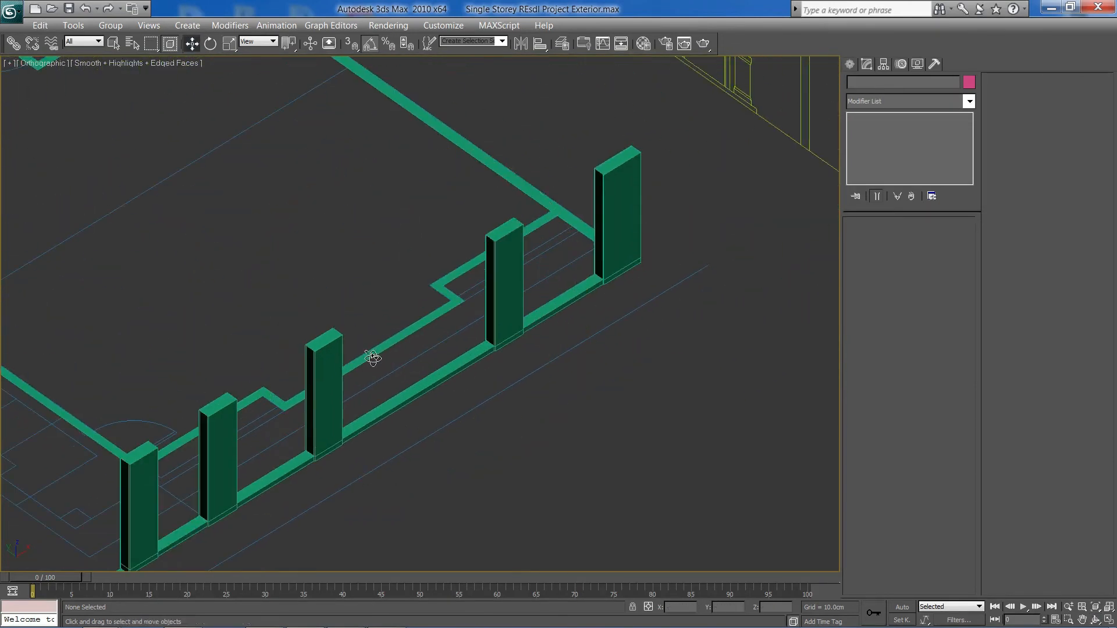
pyautogui.click(443, 291)
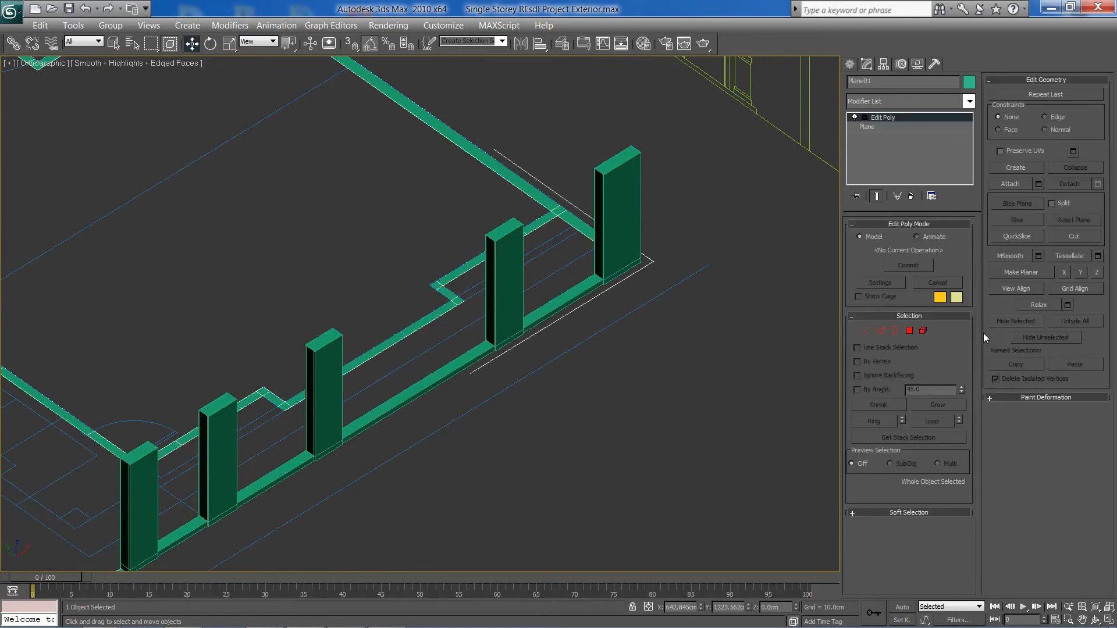
pyautogui.click(910, 331)
pyautogui.moveTo(444, 367); pyautogui.dragTo(567, 375, button='middle')
pyautogui.scroll(-2, 442, 349)
pyautogui.moveTo(433, 362); pyautogui.dragTo(588, 334, button='middle')
pyautogui.moveTo(479, 396); pyautogui.dragTo(497, 324, button='middle')
pyautogui.click(505, 435)
pyautogui.click(571, 522)
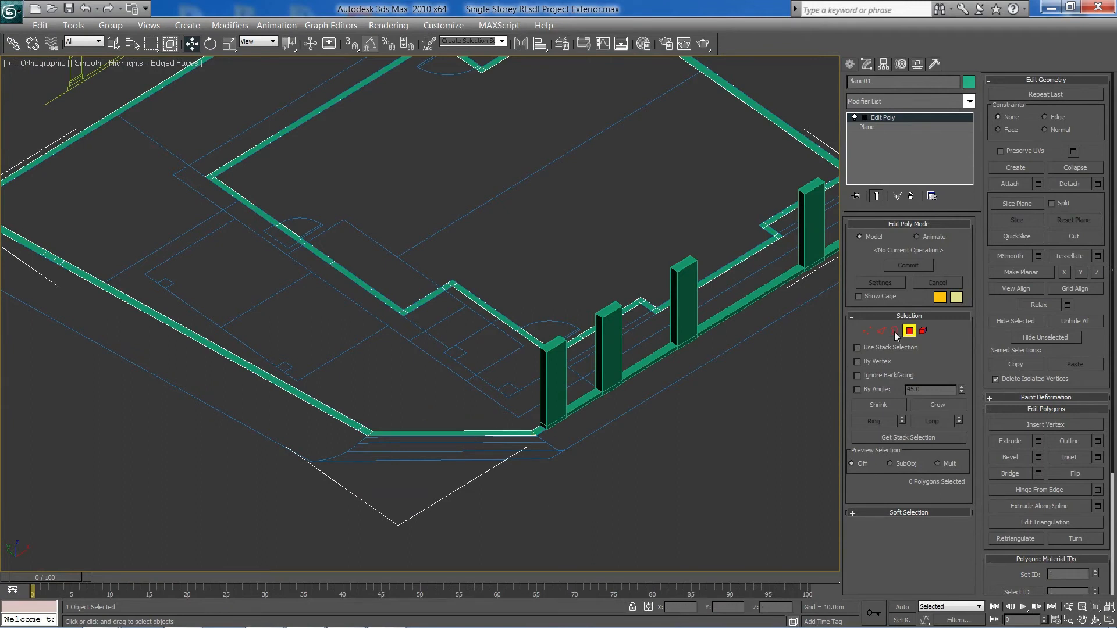
# - Maximize the Top view, try a window selection around the outer wall's upper-right corner, and switch region selection to crossing mode
pyautogui.hotkey('alt', 'w')
pyautogui.click(295, 260)
pyautogui.hotkey('alt', 'w')
pyautogui.moveTo(294, 220); pyautogui.dragTo(572, 324, button='middle')
pyautogui.scroll(-3, 572, 324)
pyautogui.moveTo(347, 260); pyautogui.dragTo(396, 317, button='middle')
pyautogui.scroll(-3, 396, 317)
pyautogui.moveTo(579, 206); pyautogui.dragTo(416, 288, button='middle')
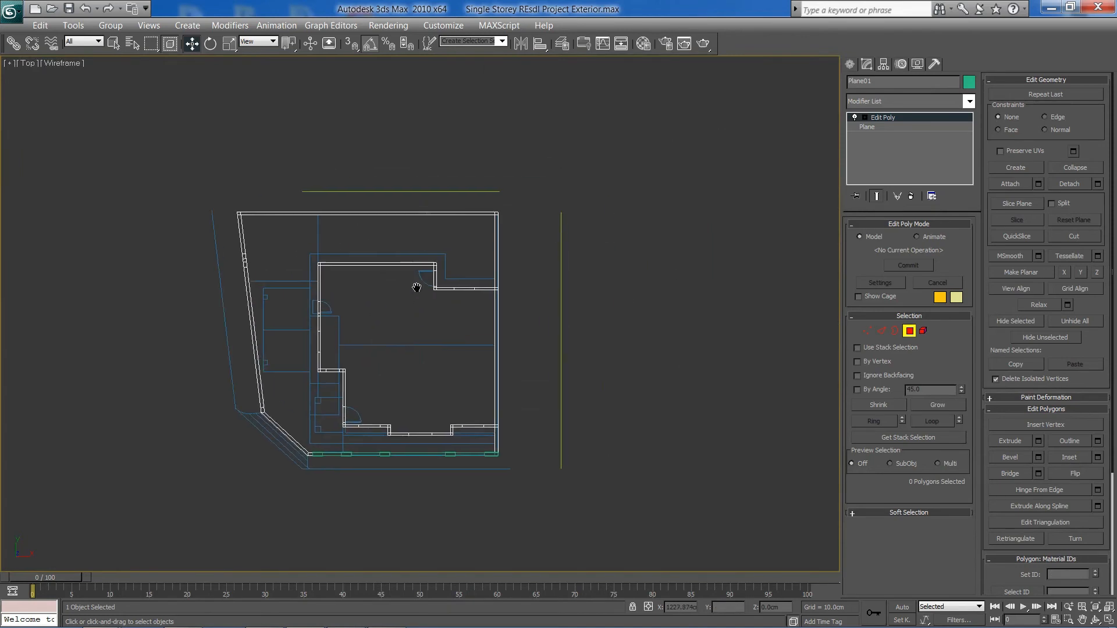
pyautogui.scroll(2, 417, 288)
pyautogui.moveTo(513, 153); pyautogui.dragTo(573, 271)
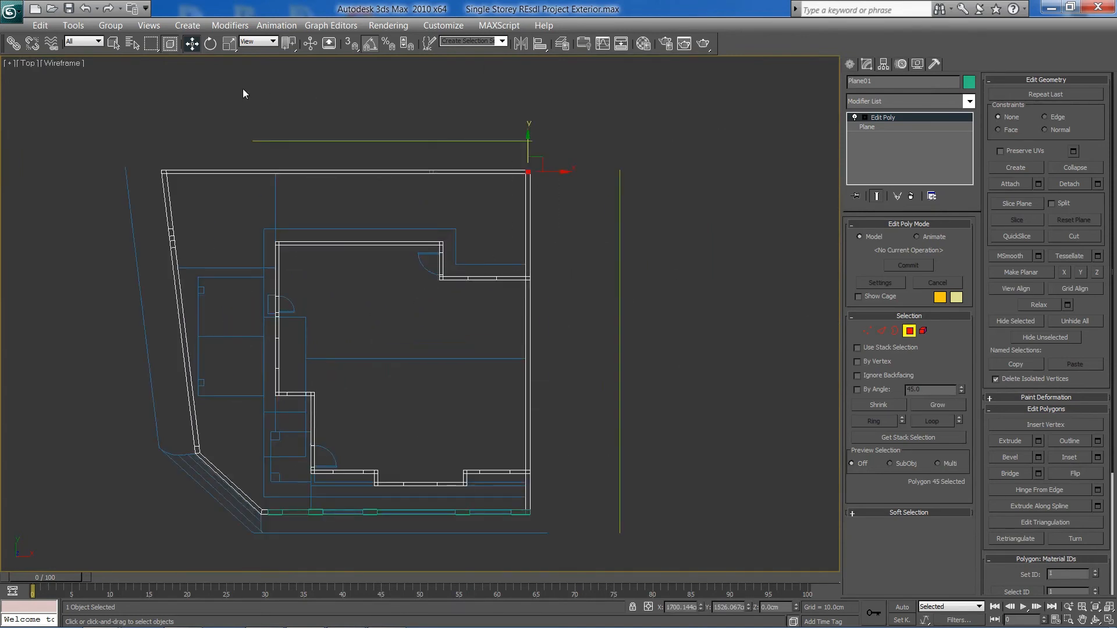
pyautogui.click(167, 50)
# - Select all outer boundary wall polygons except the front run and clone them to a new object beside the plan
pyautogui.moveTo(542, 191); pyautogui.dragTo(101, 119)
pyautogui.keyDown('ctrl'); pyautogui.moveTo(309, 169); pyautogui.dragTo(361, 436); pyautogui.keyUp('ctrl')
pyautogui.moveTo(391, 484); pyautogui.dragTo(410, 299, button='middle')
pyautogui.scroll(3, 411, 299)
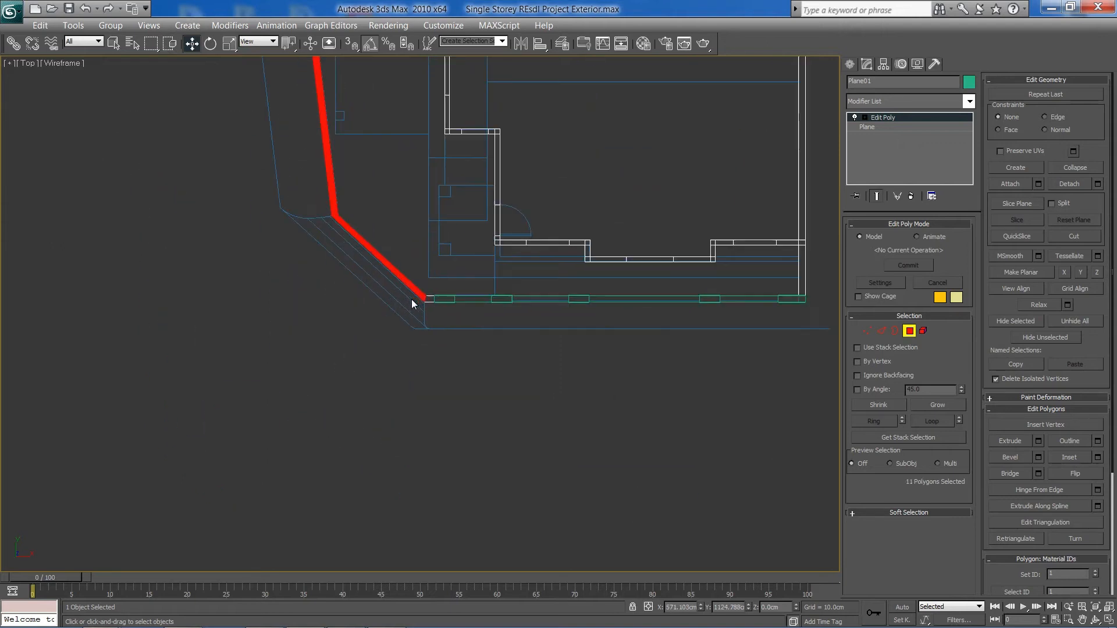
pyautogui.keyDown('ctrl'); pyautogui.moveTo(399, 282); pyautogui.dragTo(449, 312); pyautogui.keyUp('ctrl')
pyautogui.scroll(-6, 430, 305)
pyautogui.moveTo(431, 309); pyautogui.dragTo(526, 399, button='middle')
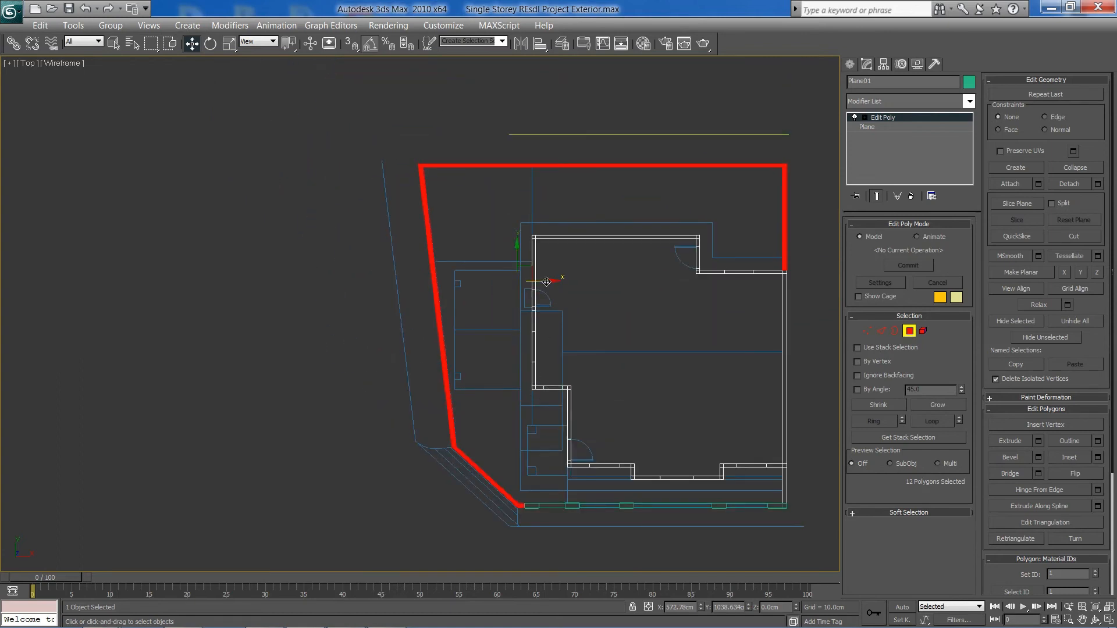
pyautogui.moveTo(547, 281); pyautogui.dragTo(168, 284)
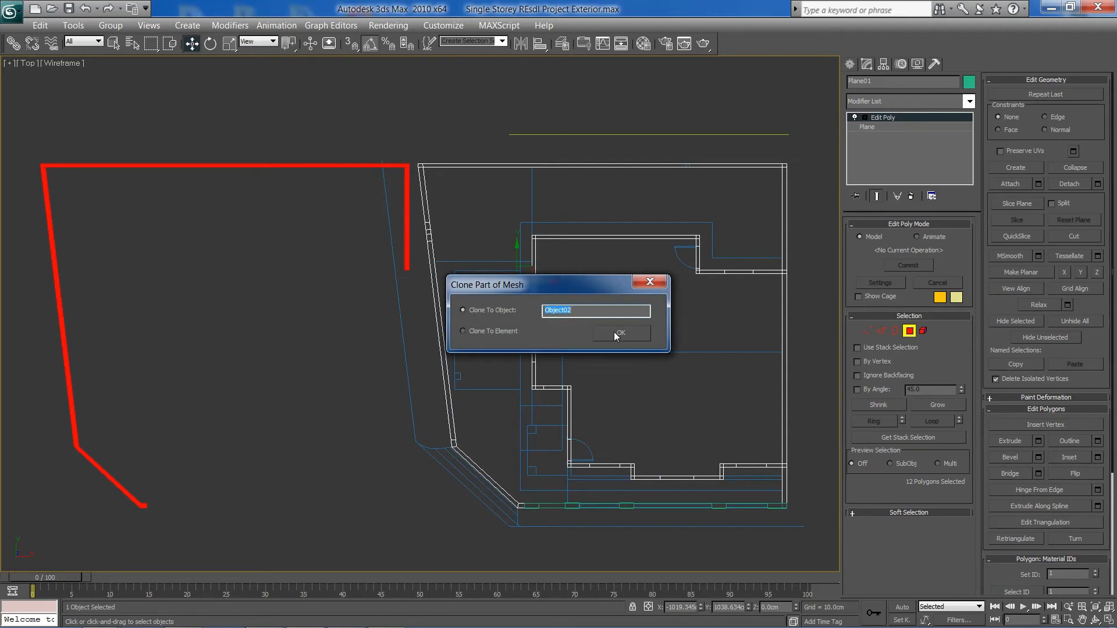
pyautogui.click(638, 333)
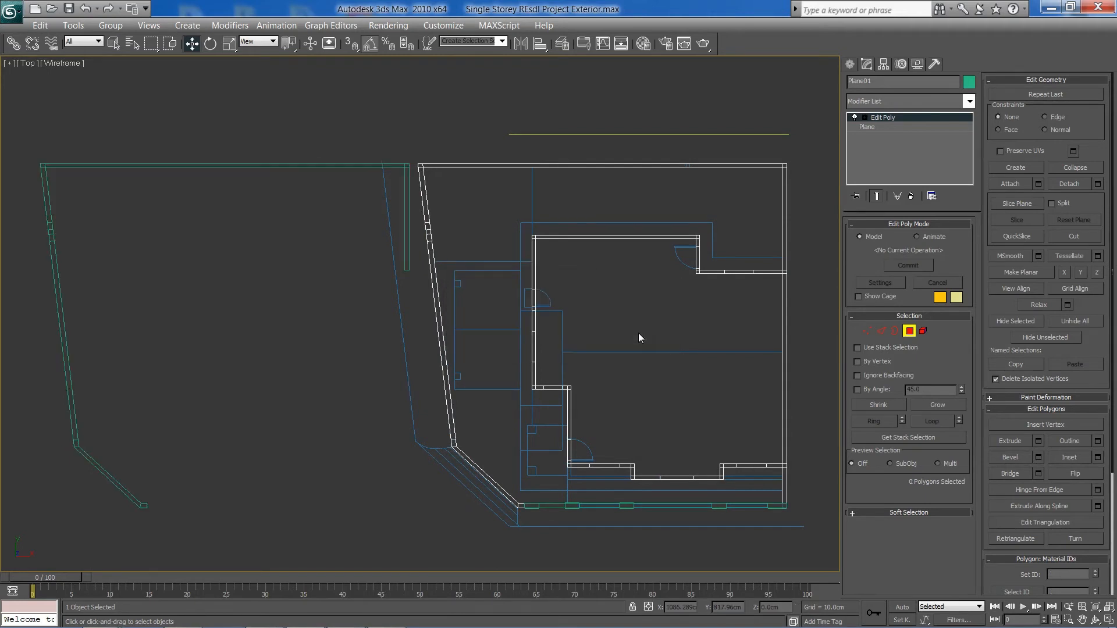
# - Delete the original outer boundary polygons from the plan wall object and leave polygon editing
pyautogui.click(591, 213)
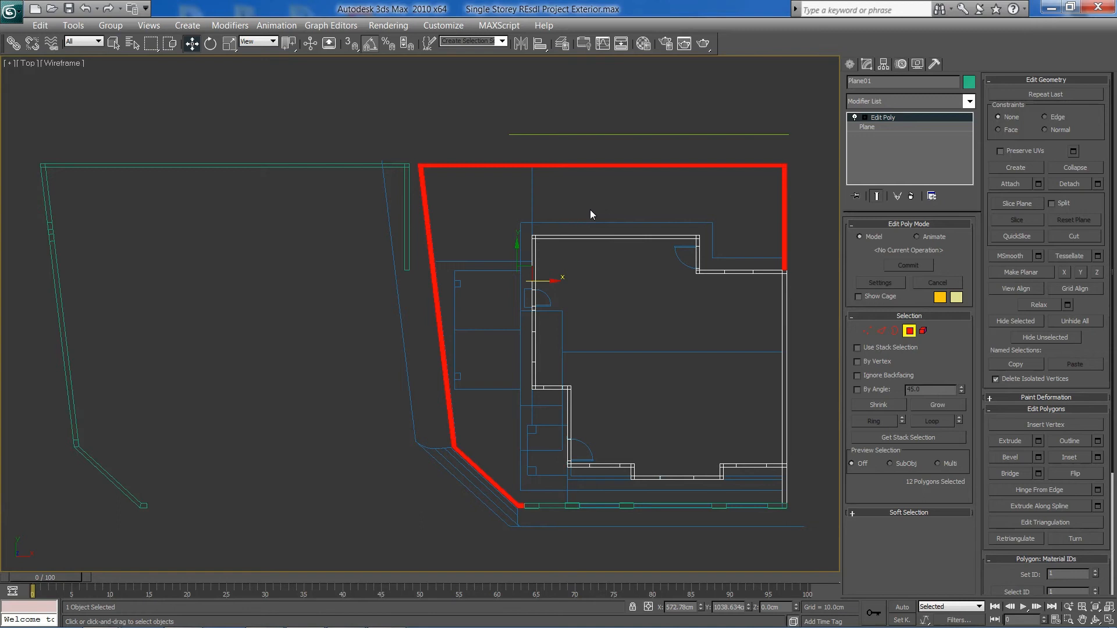
pyautogui.click(627, 263)
pyautogui.click(908, 331)
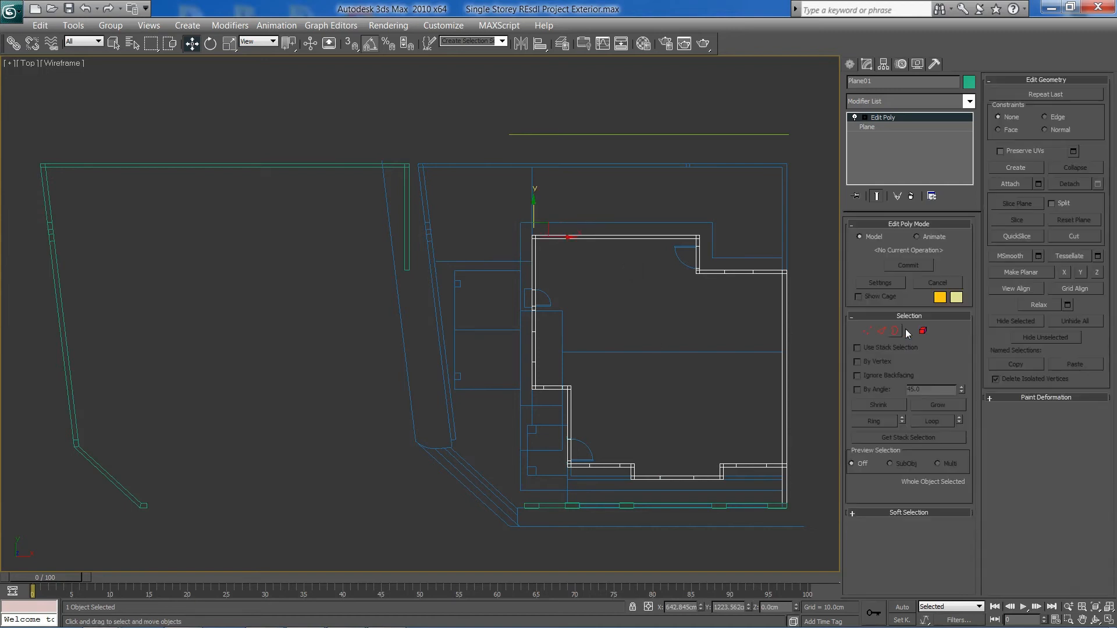
# - Select the cloned boundary wall and center its pivot on the object, undoing the trial move
pyautogui.click(325, 251)
pyautogui.click(407, 244)
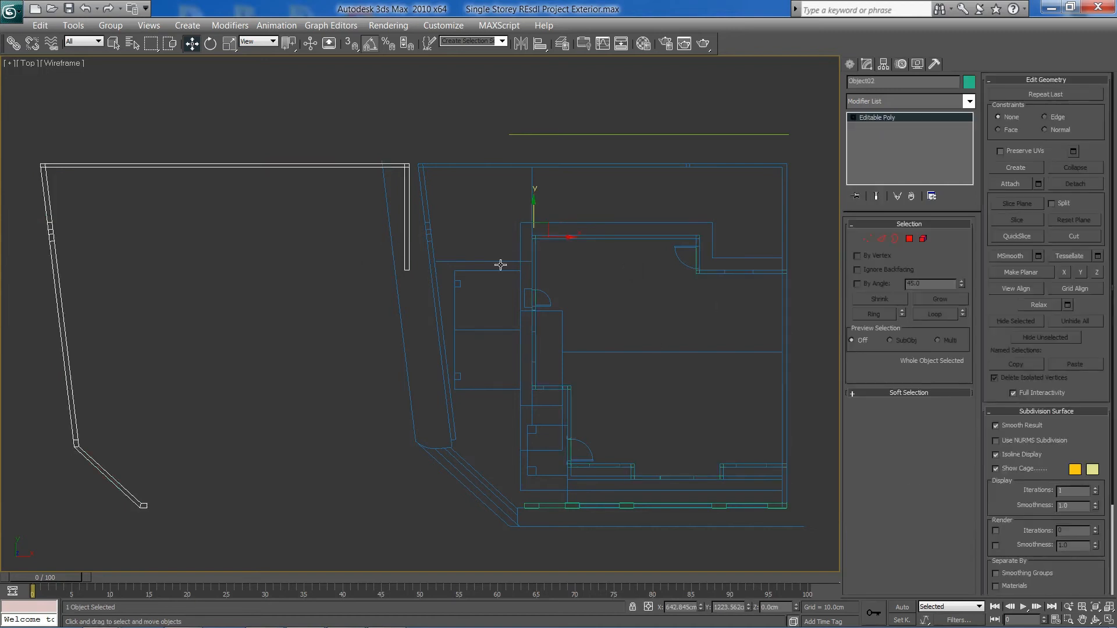
pyautogui.moveTo(544, 237); pyautogui.dragTo(577, 239)
pyautogui.hotkey('ctrl', 'z')
pyautogui.click(883, 66)
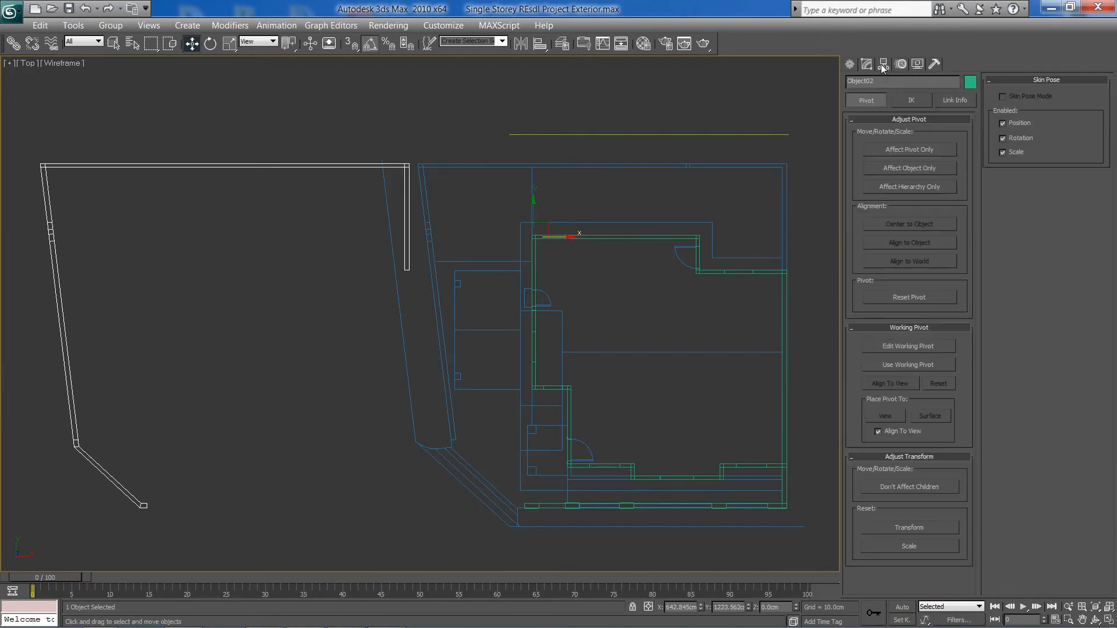
pyautogui.click(880, 149)
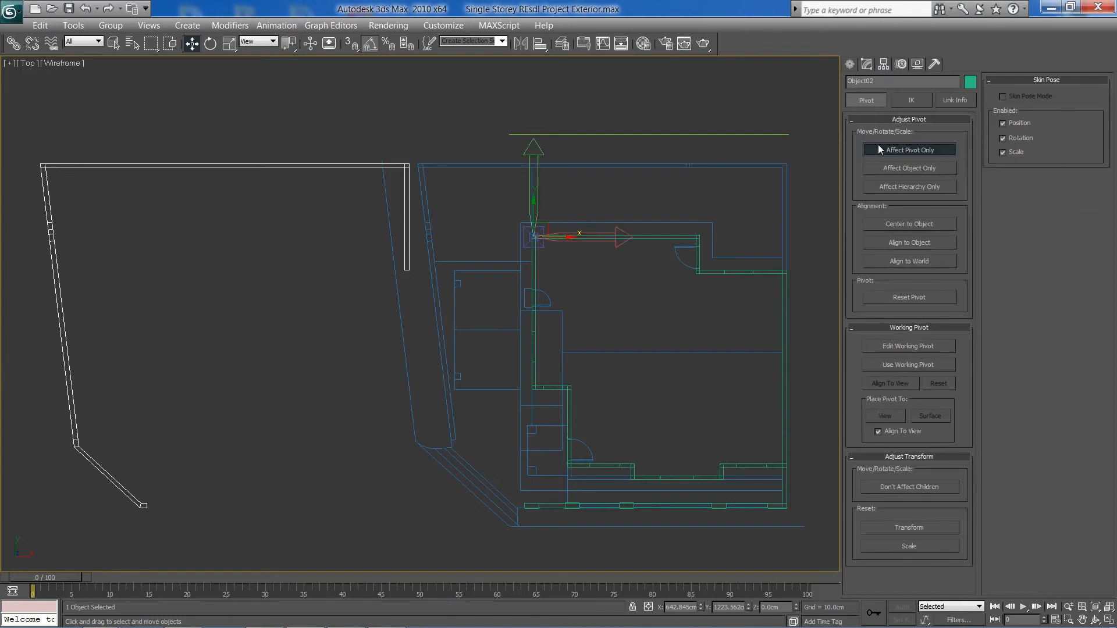
pyautogui.click(878, 221)
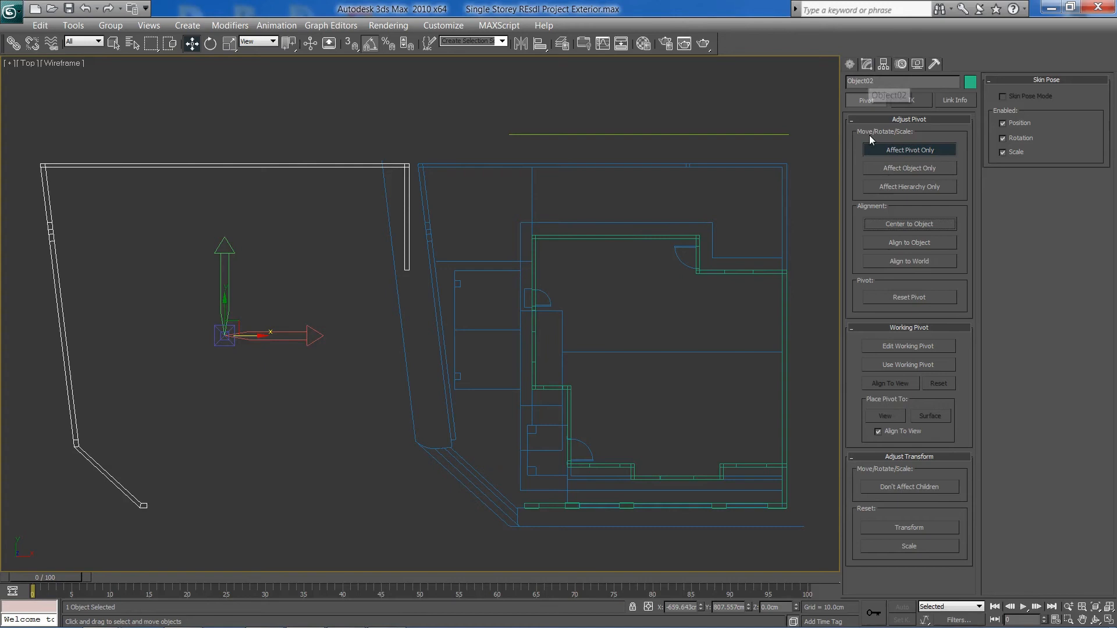
pyautogui.click(871, 150)
# - Move the cloned boundary wall horizontally back onto the plan's boundary lines and isolate it together with the house wall
pyautogui.moveTo(251, 340); pyautogui.dragTo(625, 338)
pyautogui.moveTo(680, 310); pyautogui.dragTo(466, 263, button='middle')
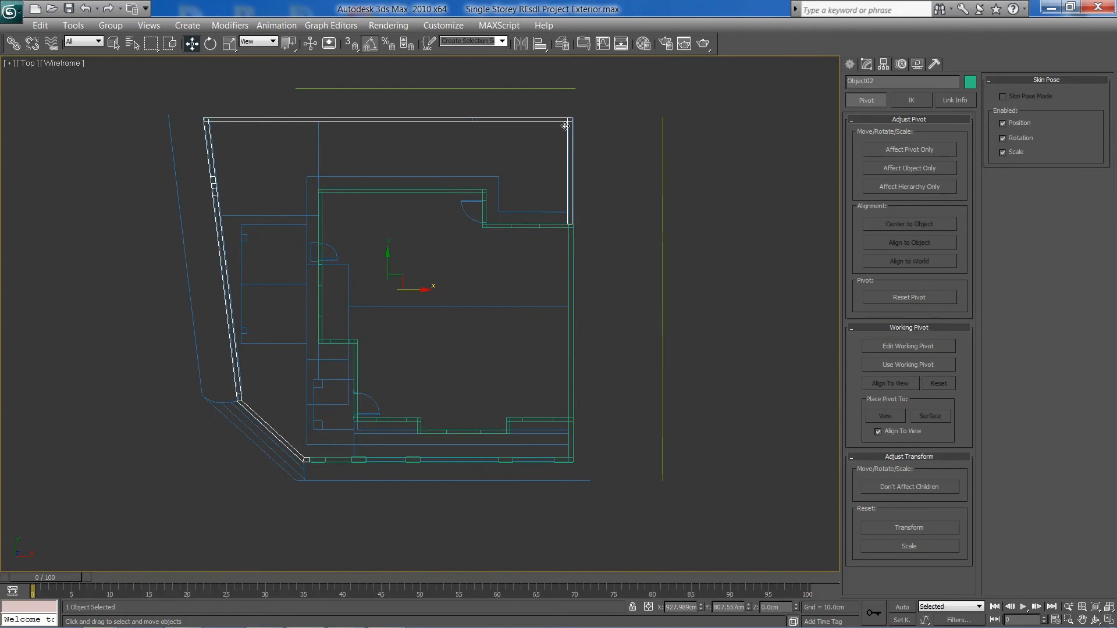
pyautogui.keyDown('ctrl'); pyautogui.click(568, 245); pyautogui.keyUp('ctrl')
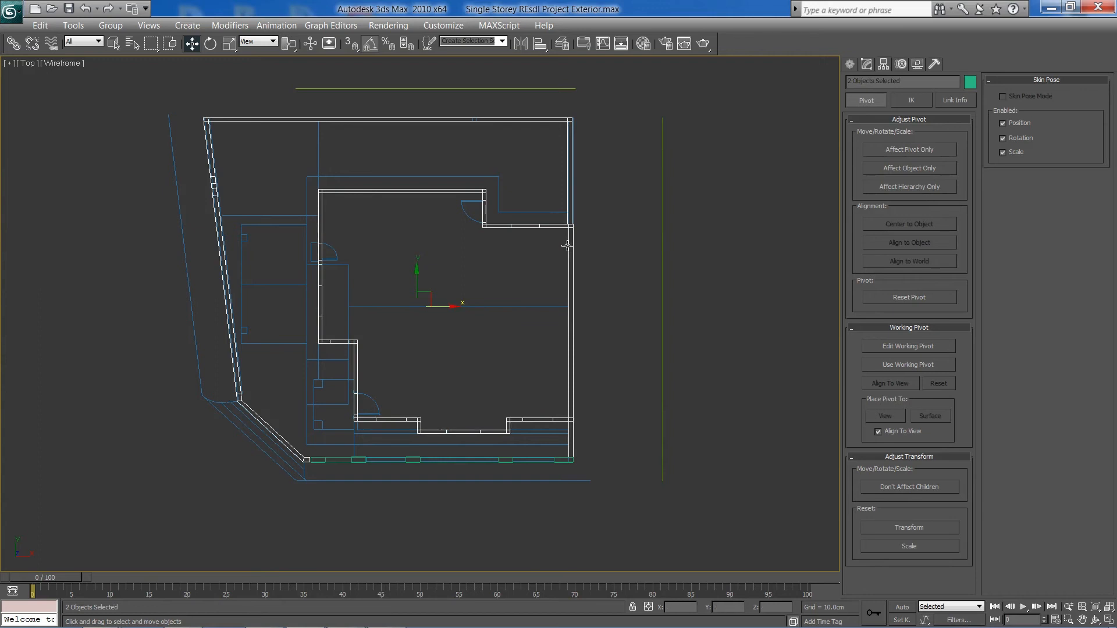
pyautogui.press('alt')
pyautogui.hotkey('alt', 'q')
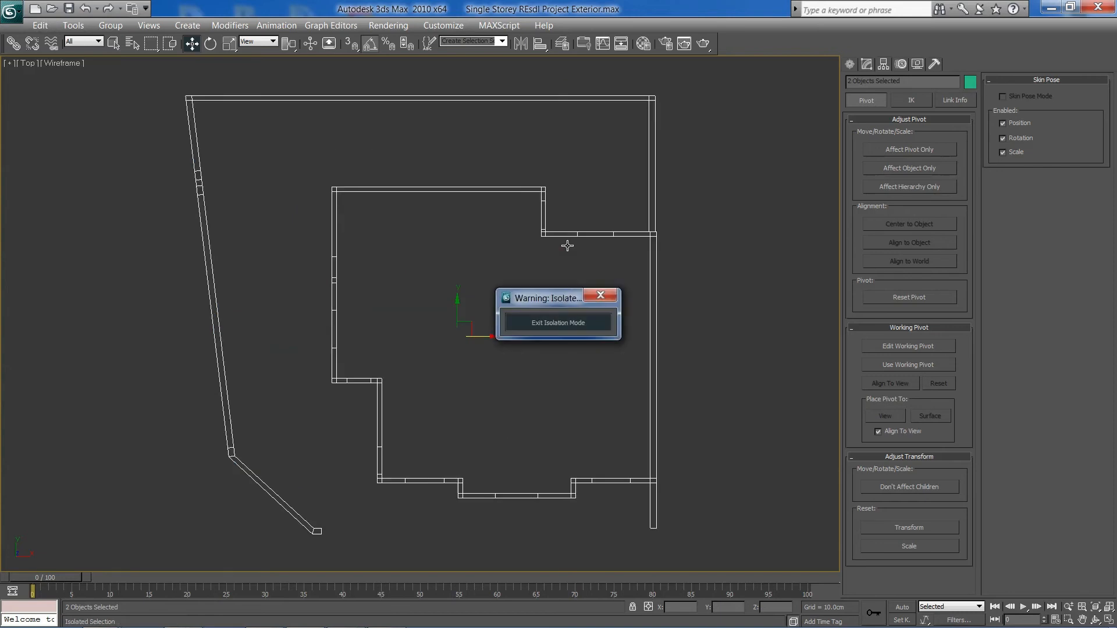
pyautogui.moveTo(534, 297); pyautogui.dragTo(806, 60)
pyautogui.click(741, 221)
# - In the orthographic view, pull the boundary wall away from the house wall corner and lower it about 70 cm
pyautogui.hotkey('alt', 'w')
pyautogui.click(336, 408)
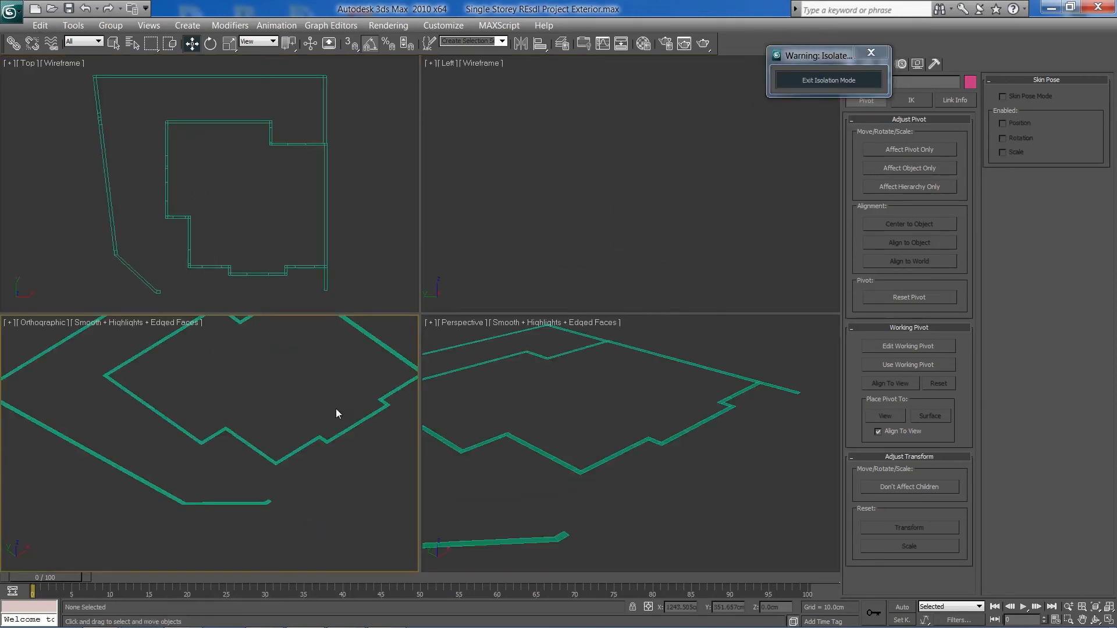
pyautogui.hotkey('alt', 'w')
pyautogui.moveTo(686, 131); pyautogui.dragTo(518, 291, button='middle')
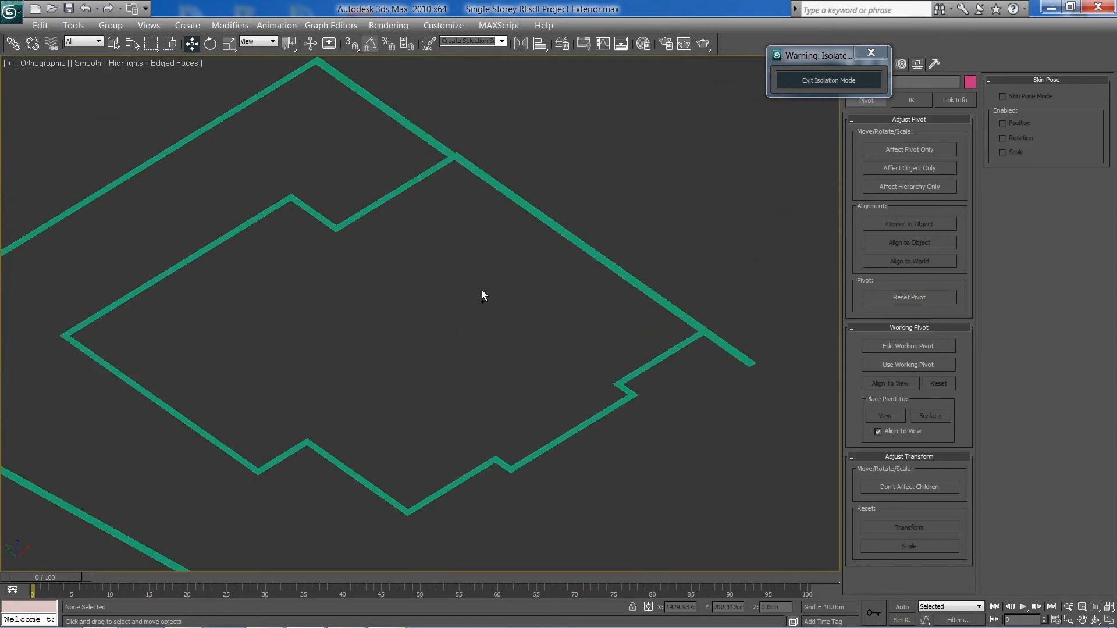
pyautogui.hotkey('ctrl', 'r')
pyautogui.moveTo(485, 304); pyautogui.dragTo(412, 334)
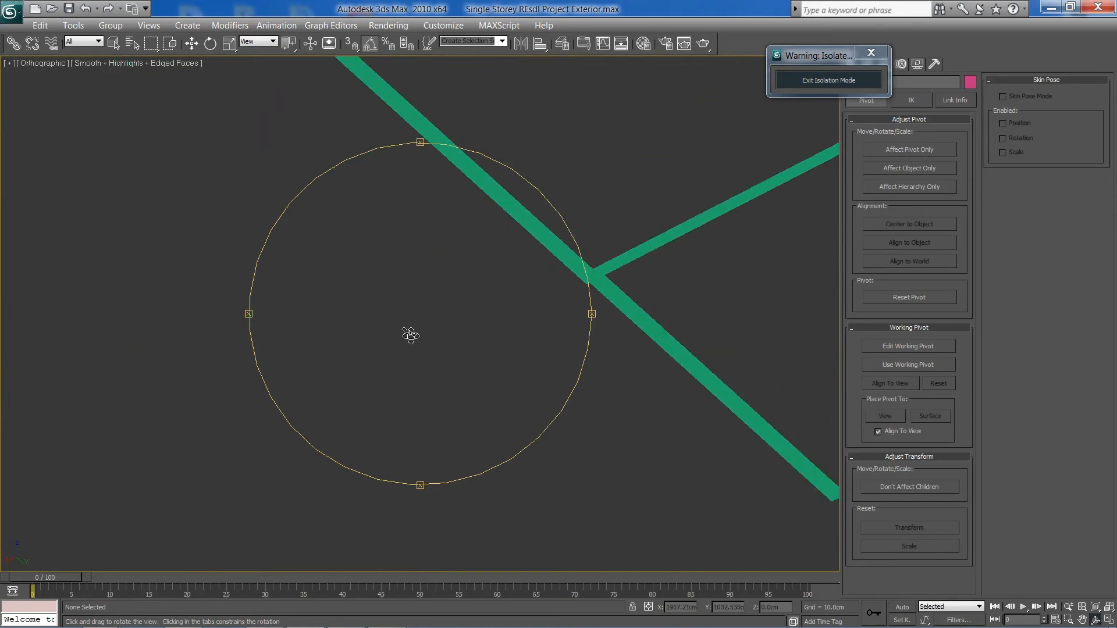
pyautogui.scroll(3, 546, 305)
pyautogui.moveTo(638, 290); pyautogui.dragTo(314, 309, button='middle')
pyautogui.rightClick(314, 309)
pyautogui.moveTo(442, 285); pyautogui.dragTo(454, 316)
pyautogui.scroll(-5, 448, 314)
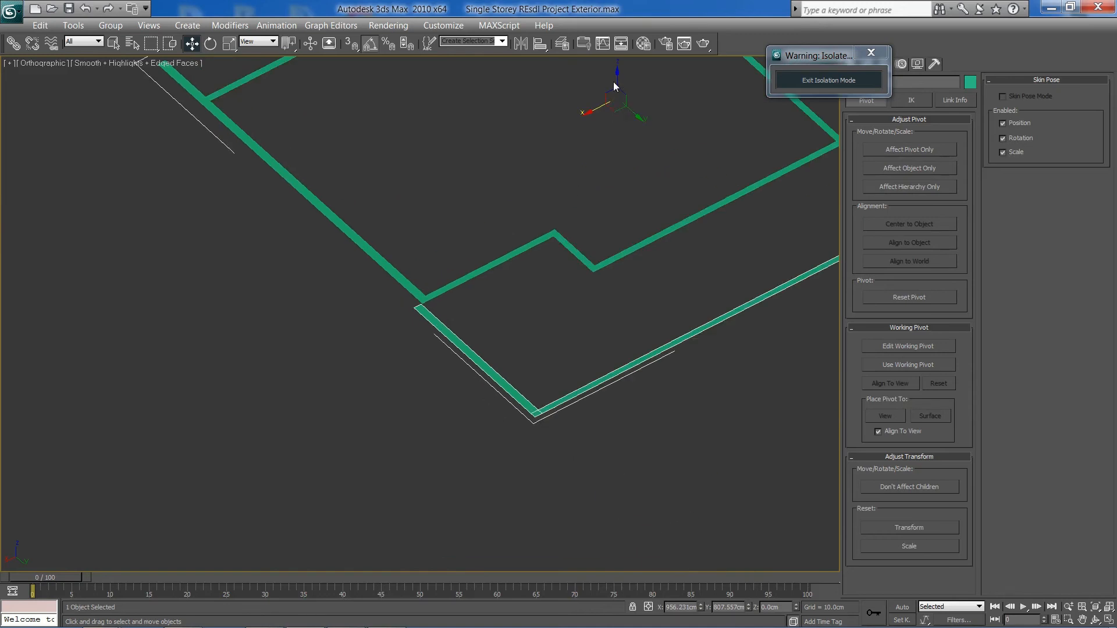
pyautogui.moveTo(617, 79); pyautogui.dragTo(617, 103)
pyautogui.scroll(5, 425, 317)
pyautogui.scroll(4, 434, 338)
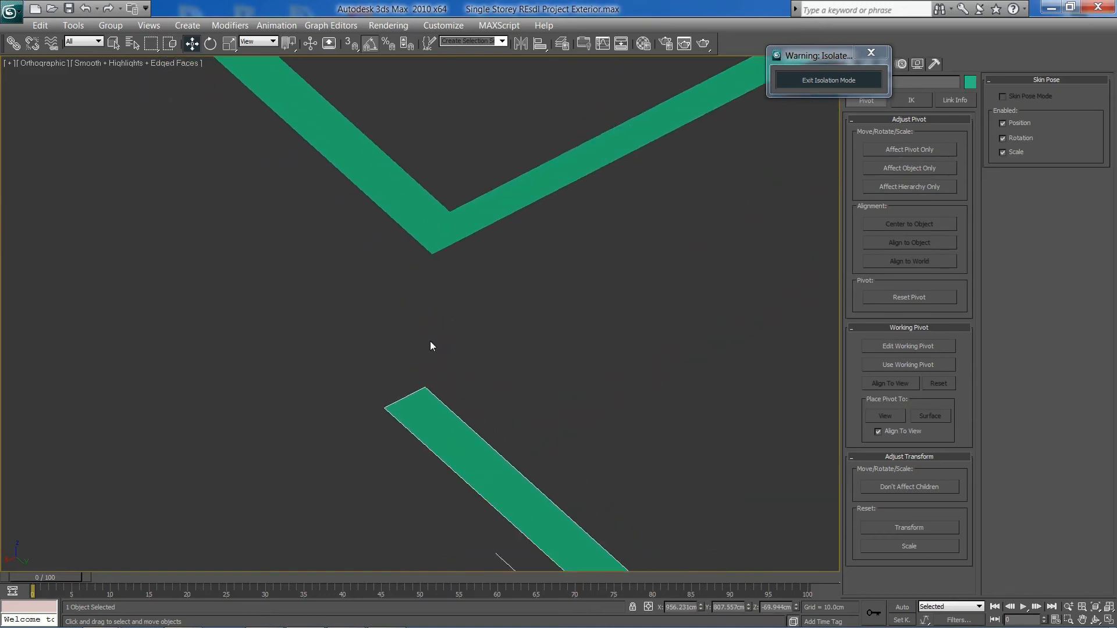
# - Turn on 3D snapping to endpoints, snap the boundary wall's end corner onto the house wall's corner, and deselect it
pyautogui.click(348, 44)
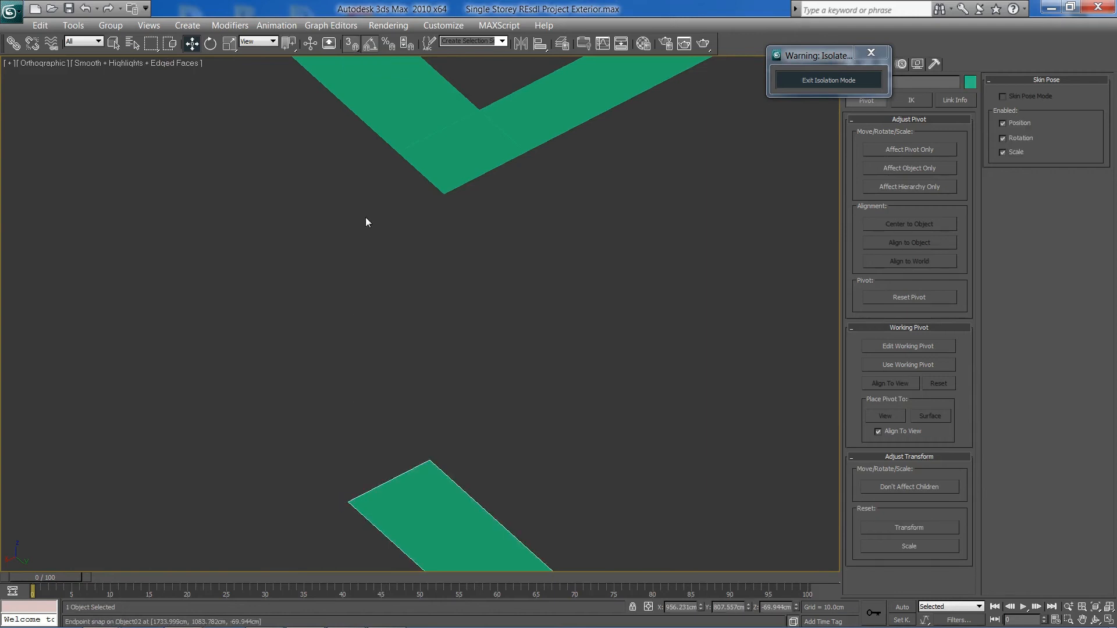
pyautogui.rightClick(351, 44)
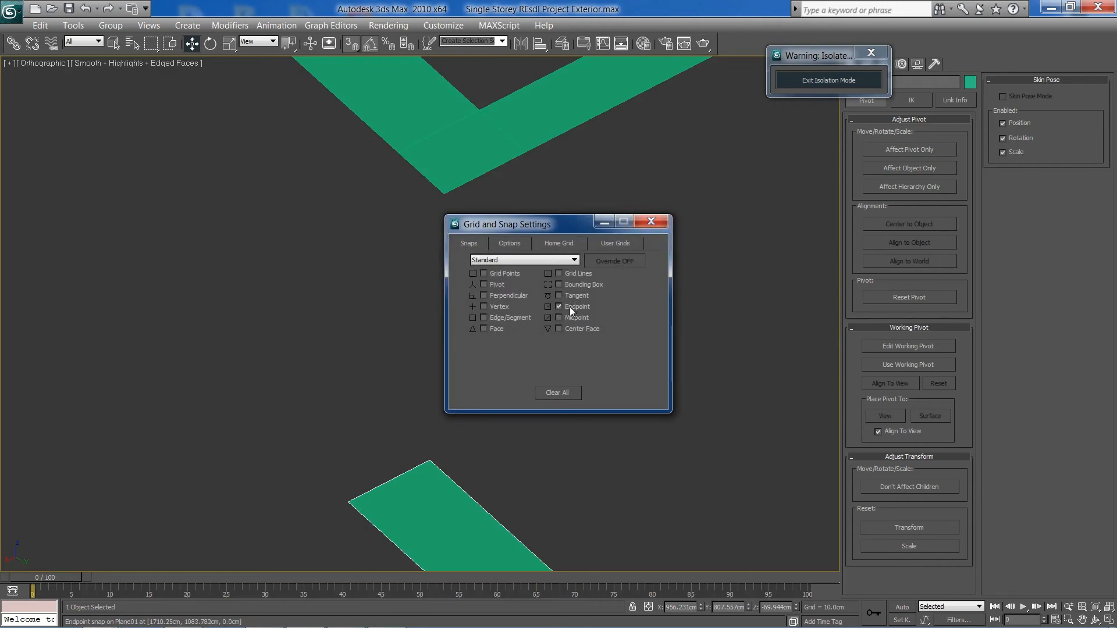
pyautogui.click(651, 225)
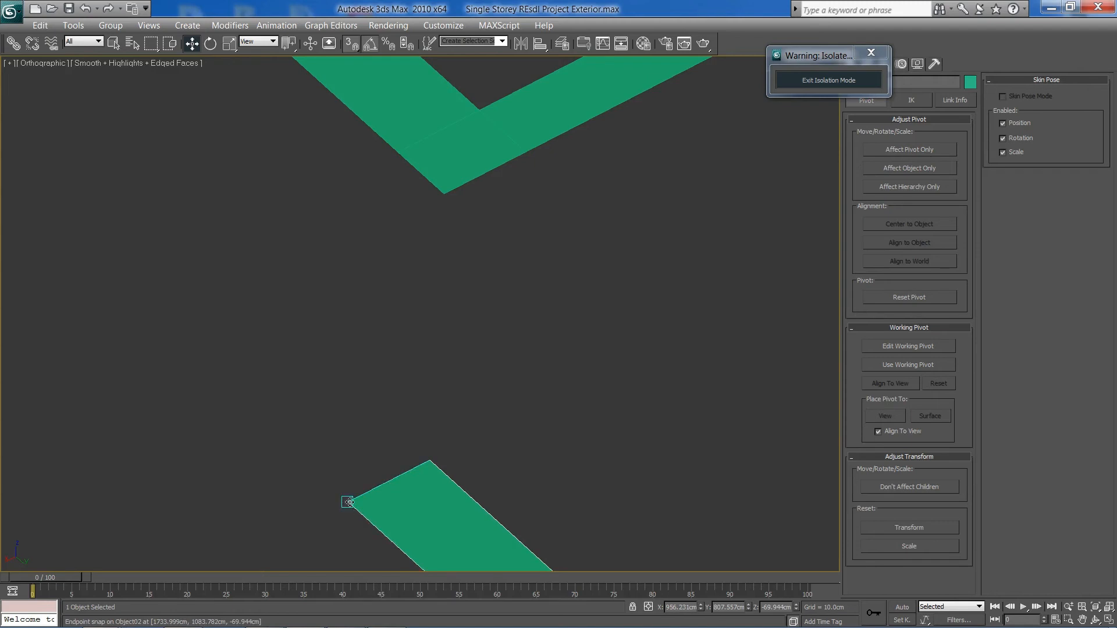
pyautogui.moveTo(348, 502); pyautogui.dragTo(447, 197)
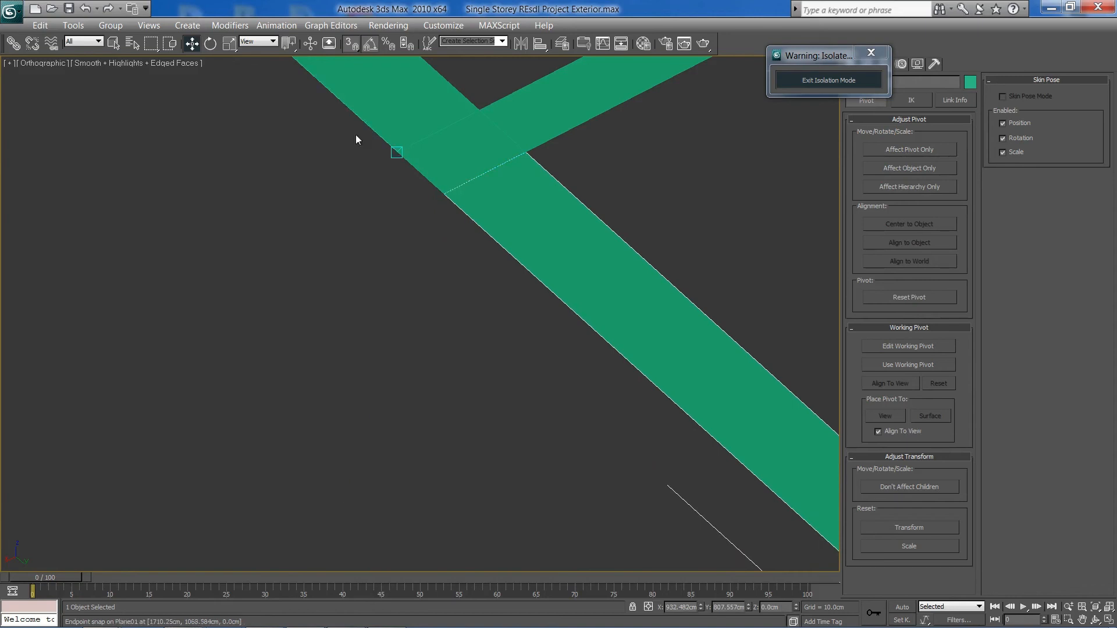
pyautogui.click(325, 252)
pyautogui.scroll(-10, 417, 311)
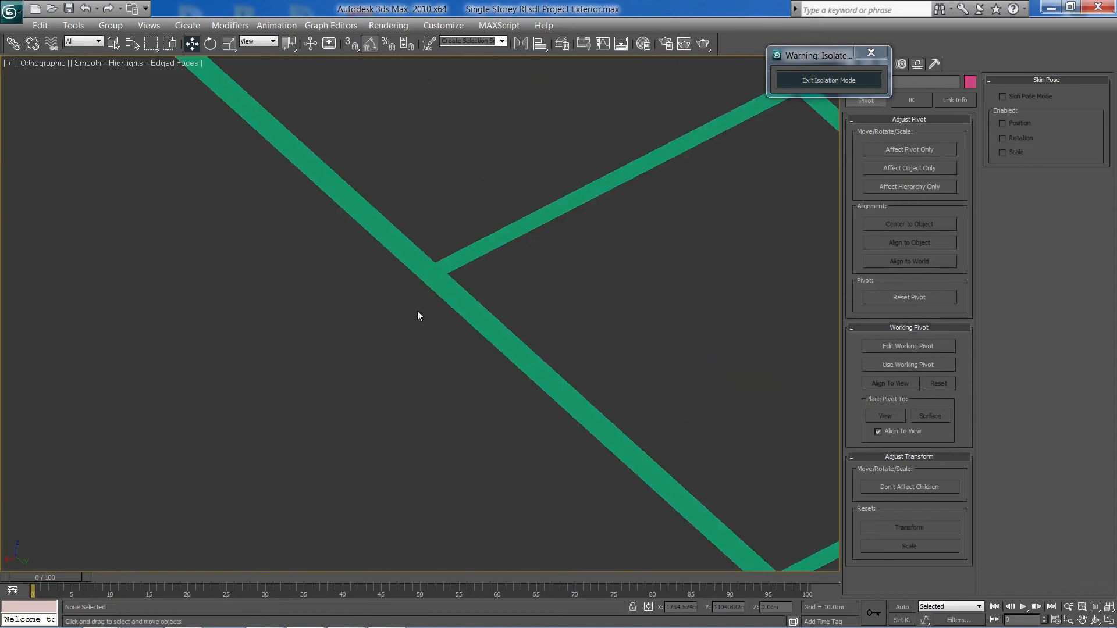
# - Check the joined walls in the orthographic view, select the house wall object and exit isolation mode
pyautogui.hotkey('alt', 'w')
pyautogui.click(365, 425)
pyautogui.hotkey('alt', 'w')
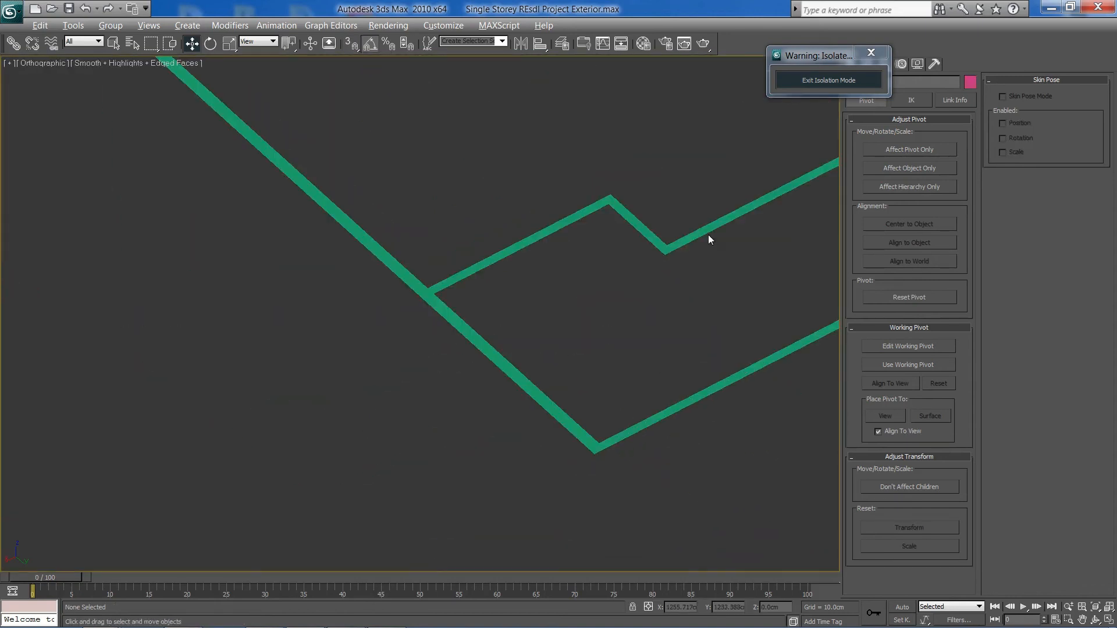
pyautogui.scroll(-5, 710, 232)
pyautogui.keyDown('alt'); pyautogui.moveTo(518, 365); pyautogui.dragTo(588, 374, button='middle'); pyautogui.keyUp('alt')
pyautogui.scroll(4, 439, 324)
pyautogui.press('w')
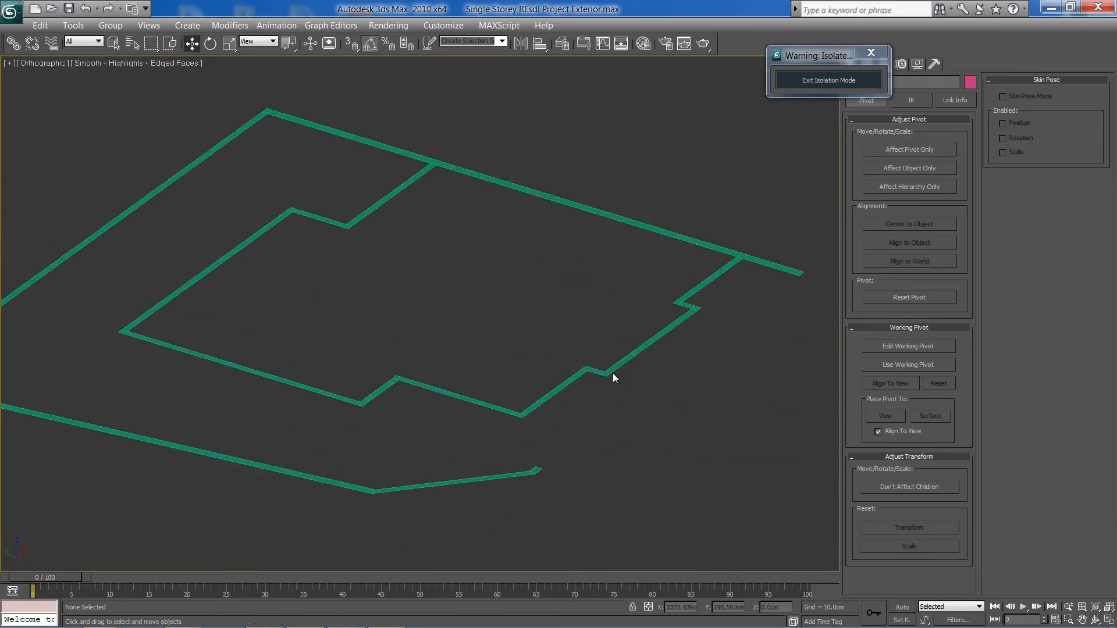
pyautogui.click(603, 375)
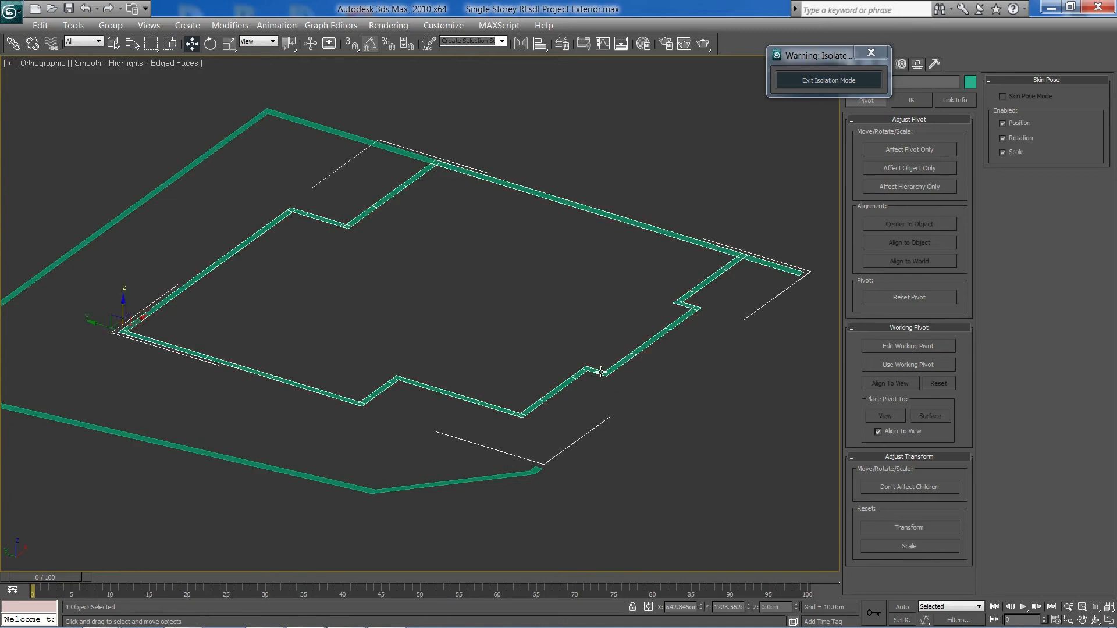
pyautogui.click(871, 53)
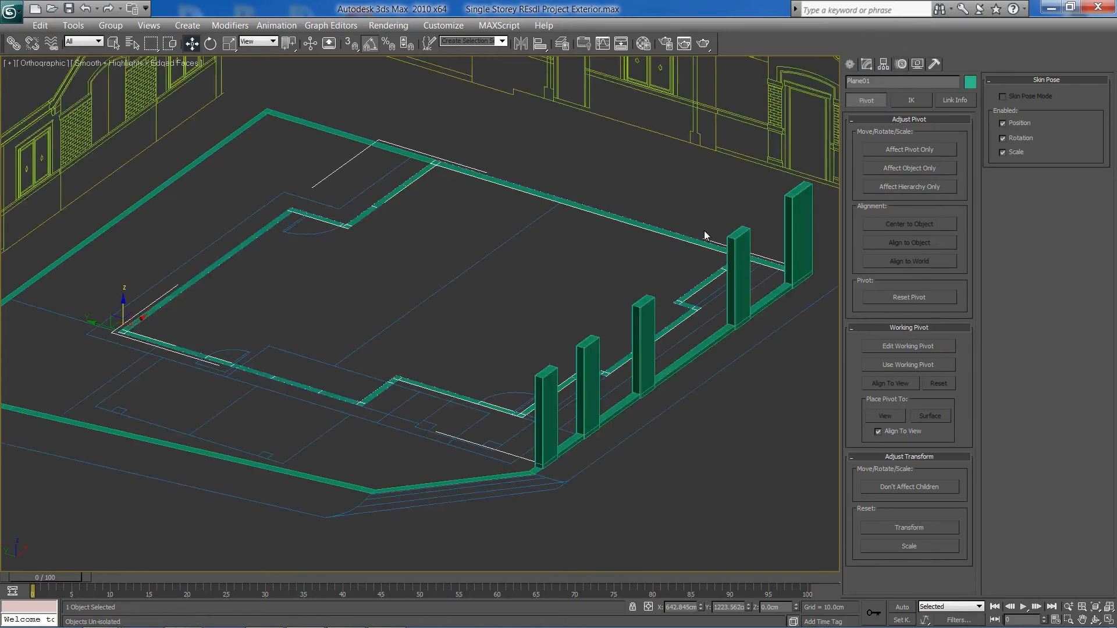
# - Examine the walls and piers against the plan and elevations in the orthographic view, ending in the maximized Top view
pyautogui.moveTo(650, 264); pyautogui.dragTo(580, 291, button='middle')
pyautogui.scroll(2, 534, 319)
pyautogui.moveTo(512, 323); pyautogui.dragTo(534, 389, button='middle')
pyautogui.scroll(-2, 495, 391)
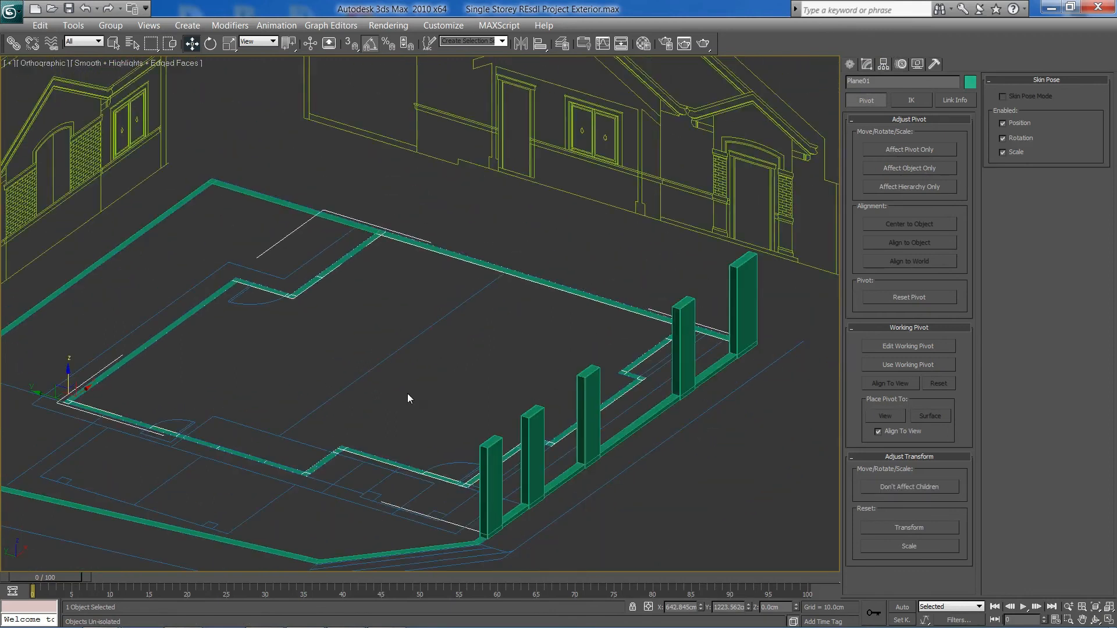
pyautogui.moveTo(393, 394); pyautogui.dragTo(470, 391, button='middle')
pyautogui.moveTo(414, 284); pyautogui.dragTo(440, 316, button='middle')
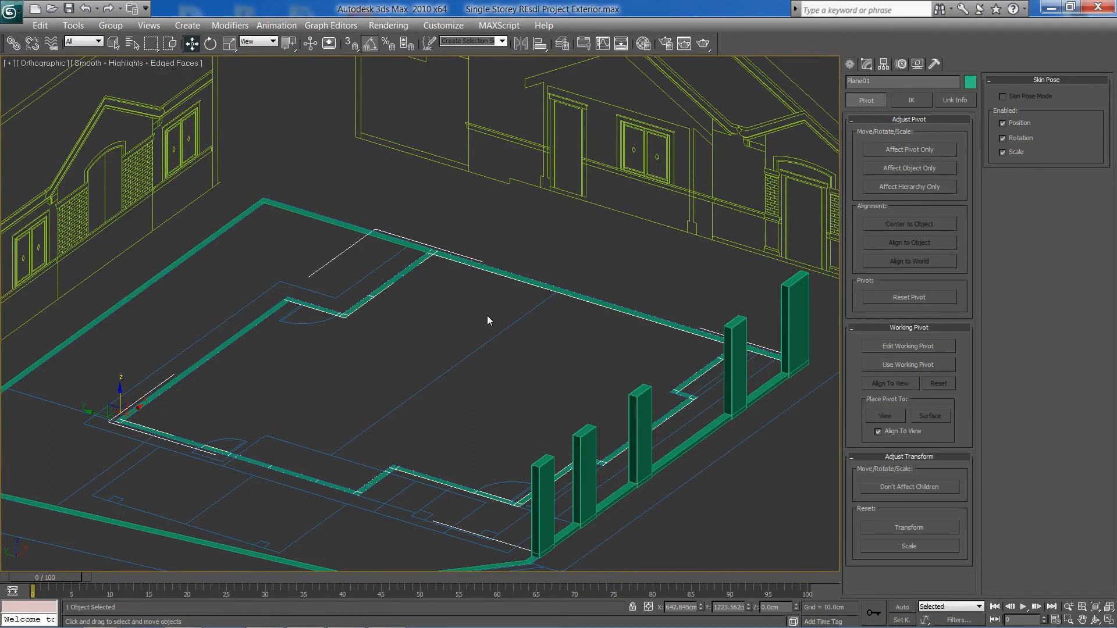
pyautogui.hotkey('alt', 'w')
pyautogui.rightClick(282, 222)
pyautogui.hotkey('alt', 'w')
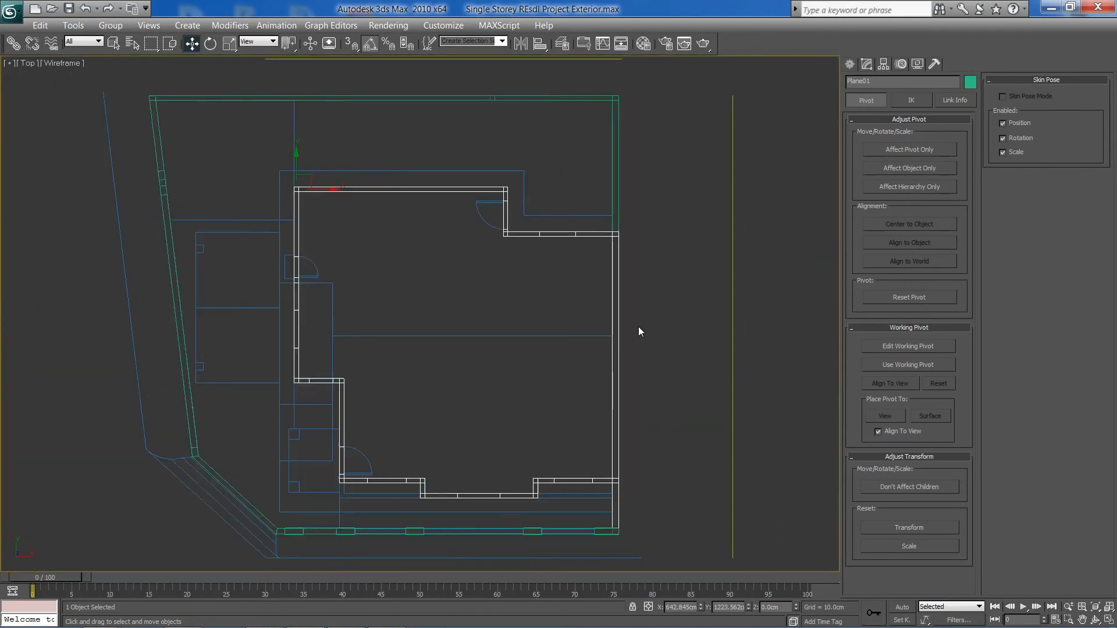
# - Select the polygons of the house wall's long straight right-hand side and clone them outward as a separate object
pyautogui.click(618, 318)
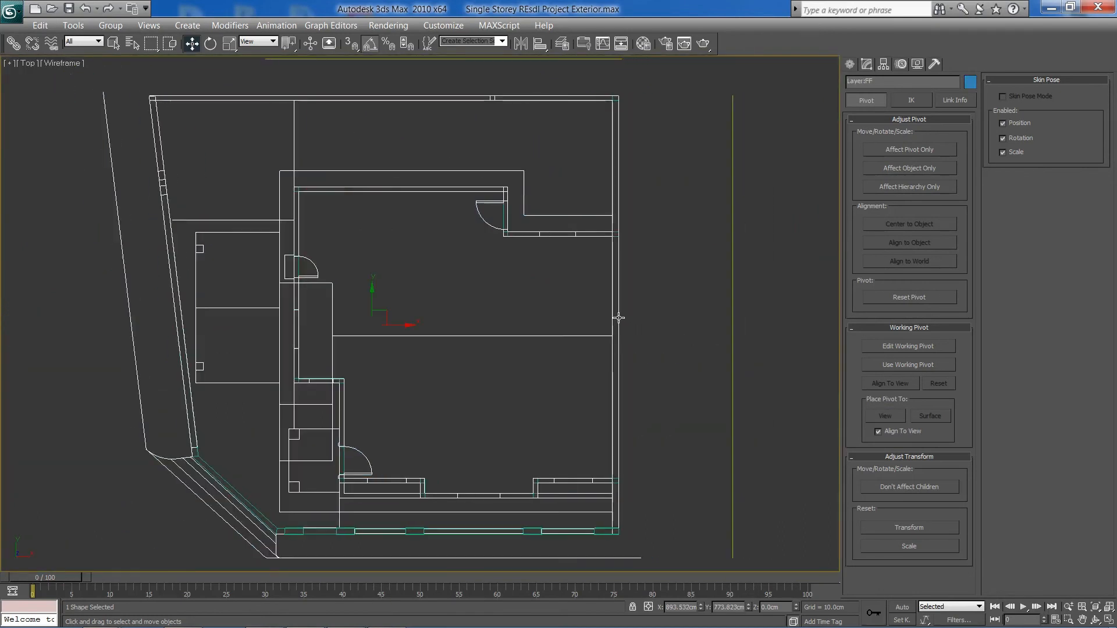
pyautogui.click(601, 236)
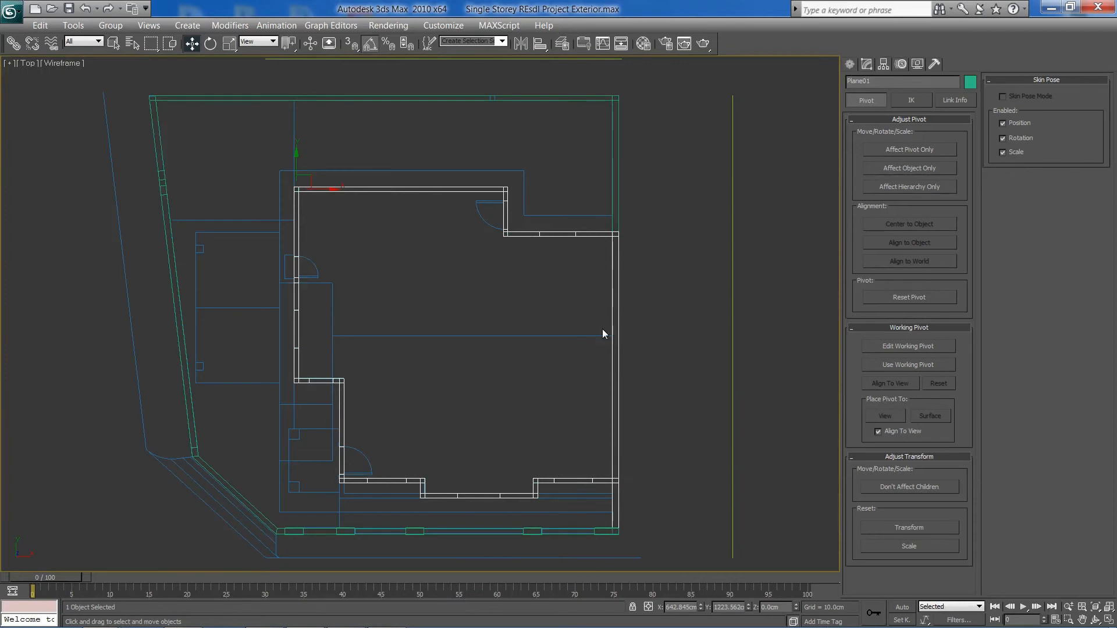
pyautogui.click(867, 64)
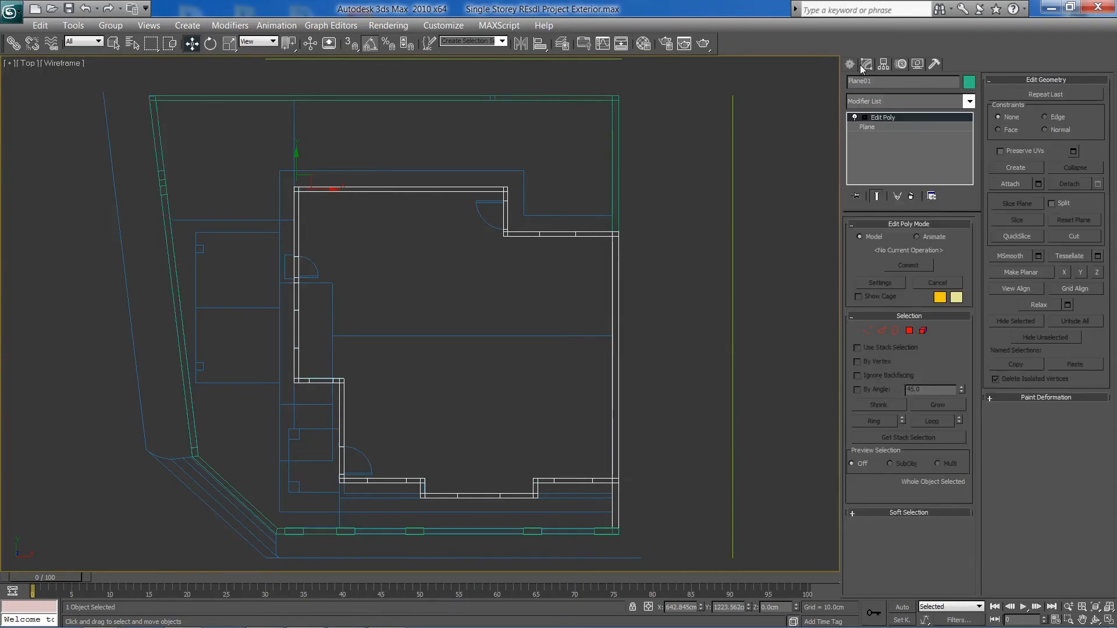
pyautogui.click(910, 330)
pyautogui.moveTo(605, 220); pyautogui.dragTo(679, 547)
pyautogui.moveTo(629, 334); pyautogui.dragTo(538, 282, button='middle')
pyautogui.click(170, 43)
pyautogui.moveTo(518, 157); pyautogui.dragTo(571, 462)
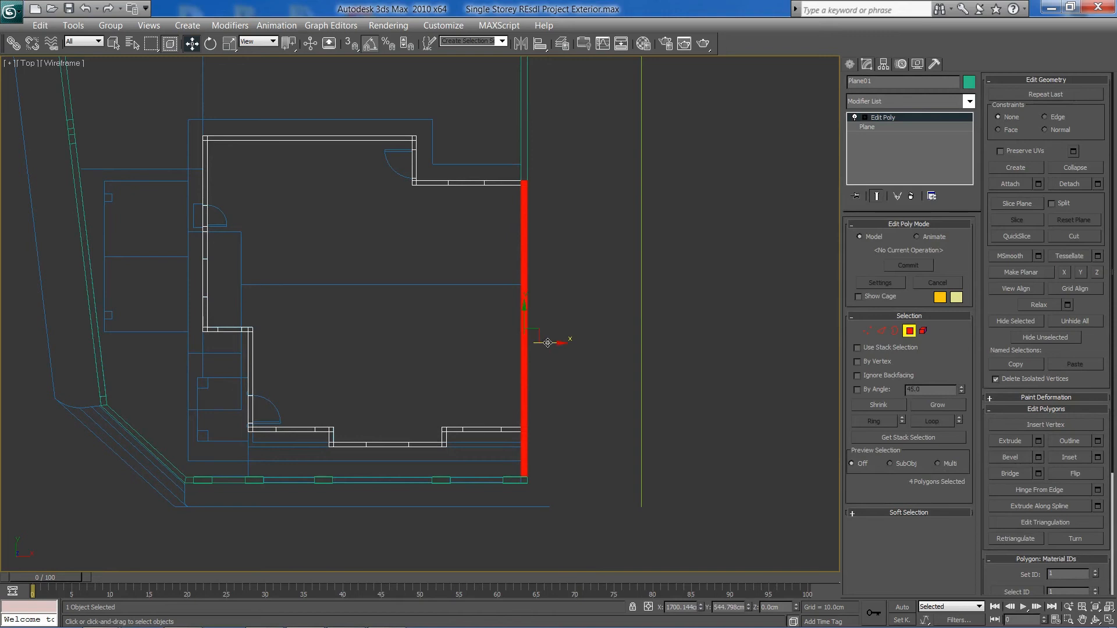
pyautogui.moveTo(547, 343); pyautogui.dragTo(571, 340)
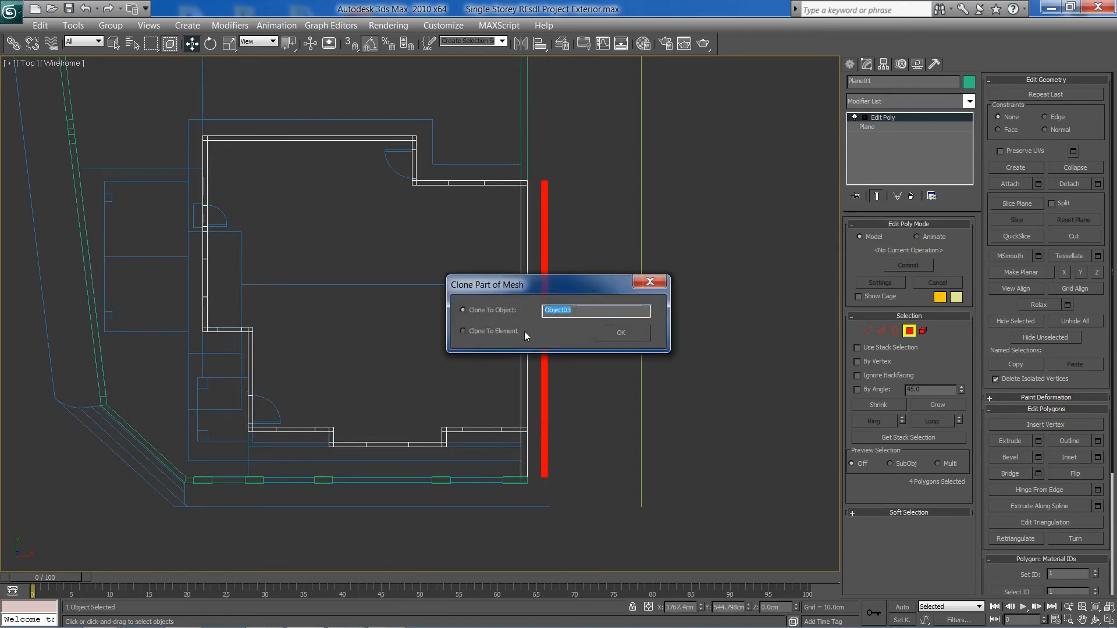
pyautogui.click(622, 333)
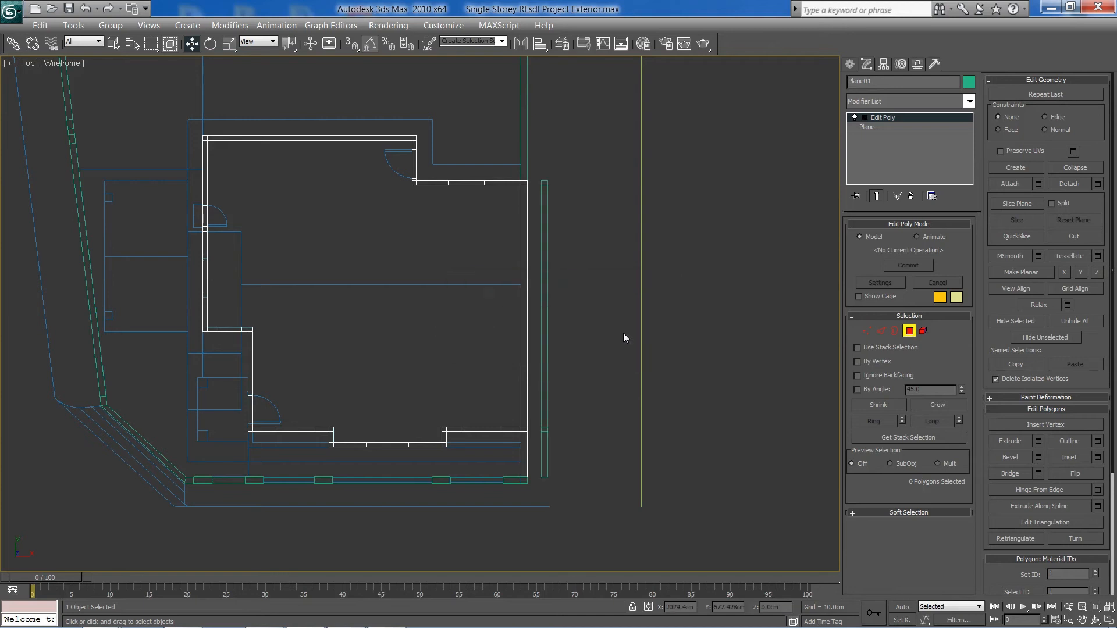
# - Delete the boundary wall's right-hand polygons between its upper corner and the house wall
pyautogui.click(910, 331)
pyautogui.click(589, 177)
pyautogui.moveTo(518, 143); pyautogui.dragTo(553, 278, button='middle')
pyautogui.click(557, 264)
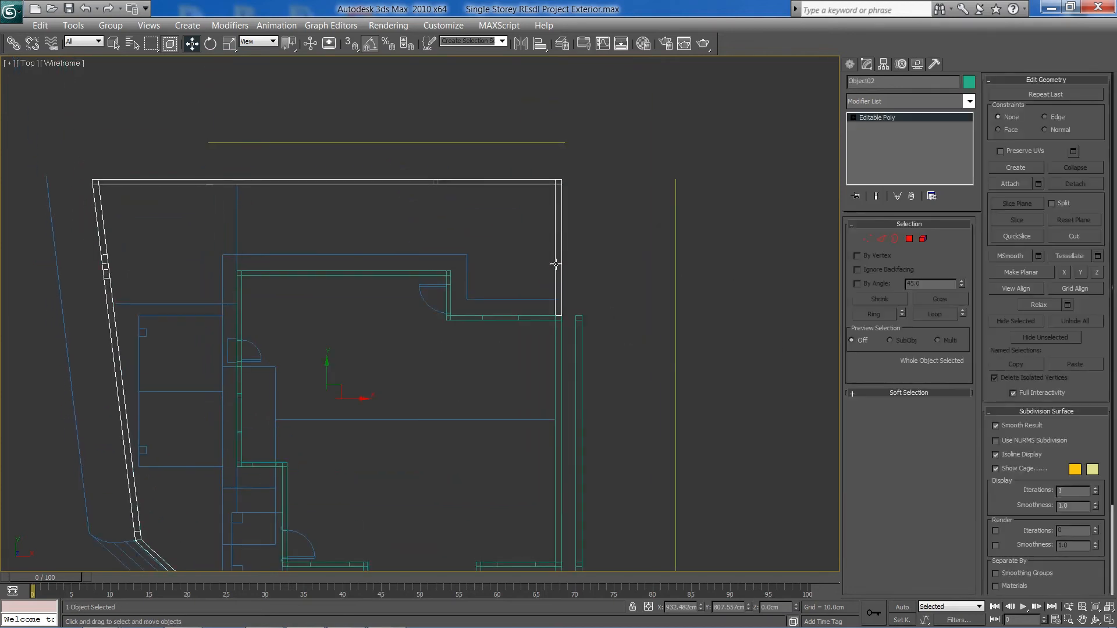
pyautogui.press('4')
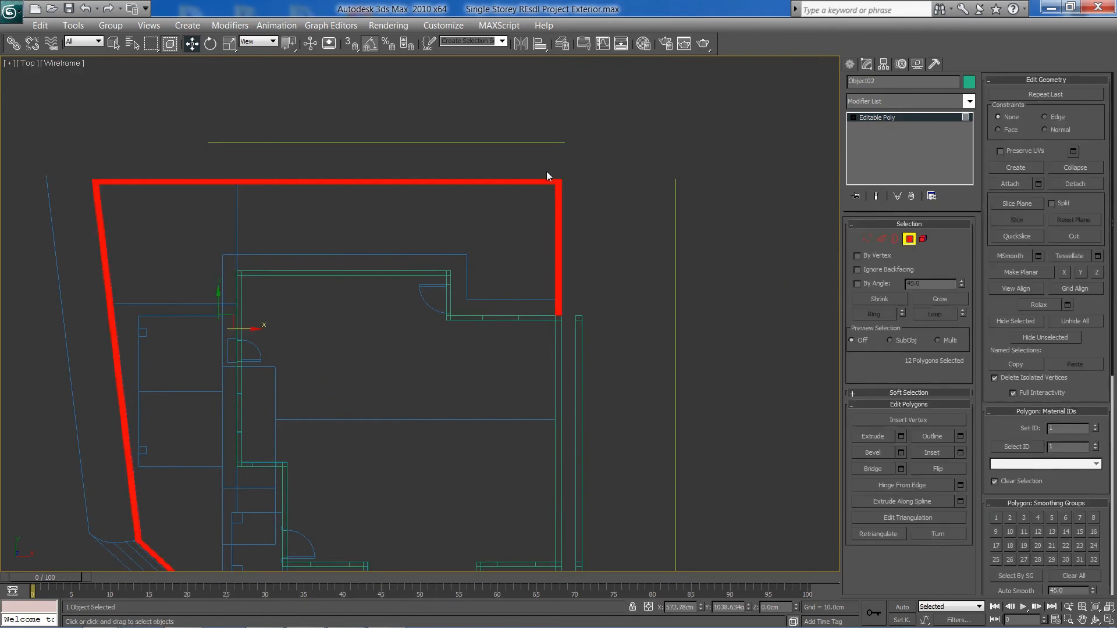
pyautogui.moveTo(549, 172); pyautogui.dragTo(578, 358)
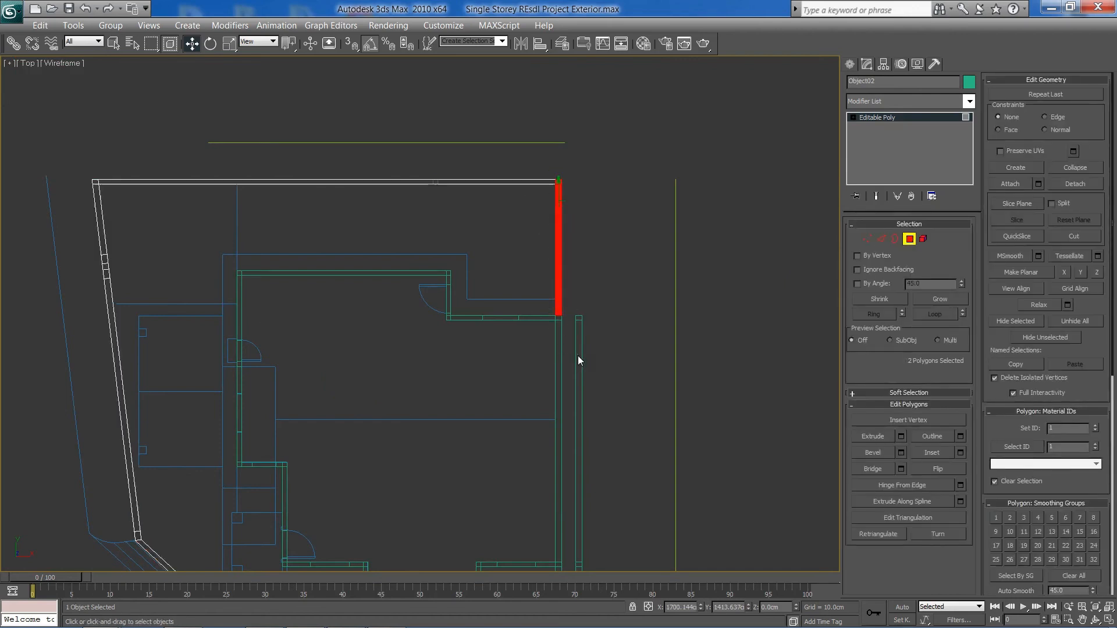
pyautogui.moveTo(611, 277); pyautogui.dragTo(546, 297, button='middle')
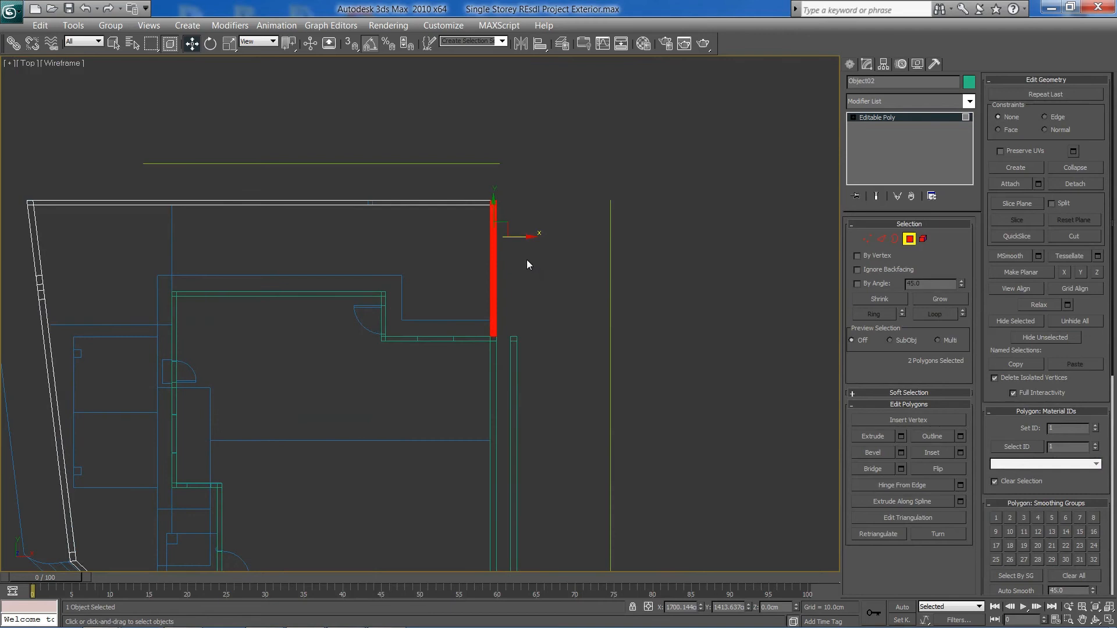
pyautogui.moveTo(527, 260); pyautogui.dragTo(554, 265, button='middle')
pyautogui.scroll(2, 555, 275)
pyautogui.moveTo(537, 341); pyautogui.dragTo(562, 264, button='middle')
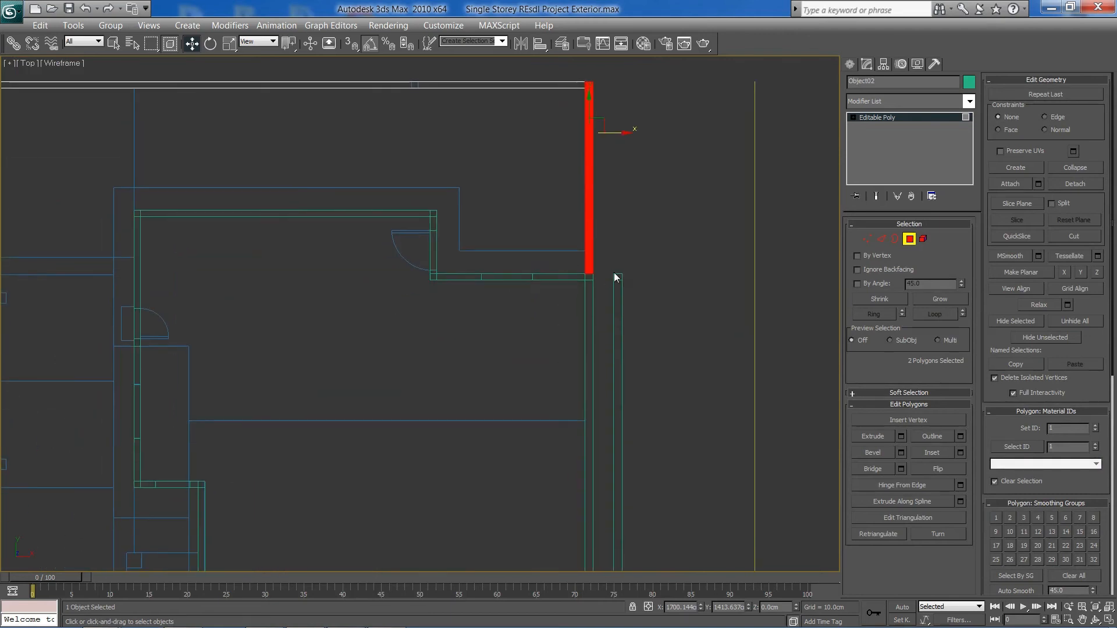
pyautogui.click(602, 226)
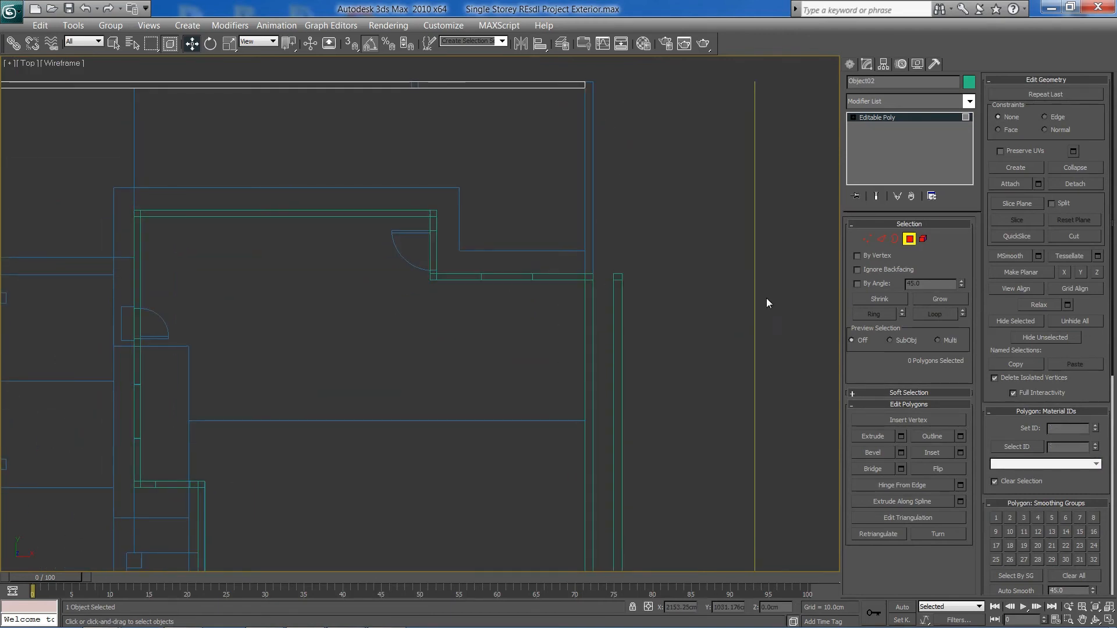
pyautogui.click(909, 239)
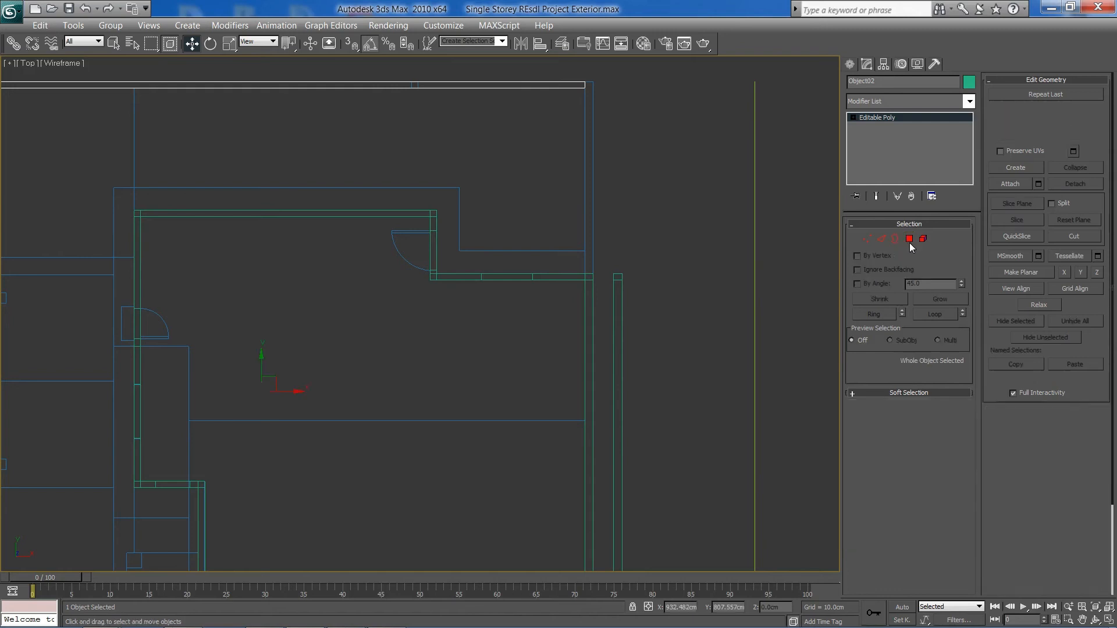
# - Delete the original right-hand side polygons from the house wall and leave polygon editing
pyautogui.click(585, 295)
pyautogui.press('z')
pyautogui.click(910, 330)
pyautogui.moveTo(576, 112); pyautogui.dragTo(612, 565)
pyautogui.press('Delete')
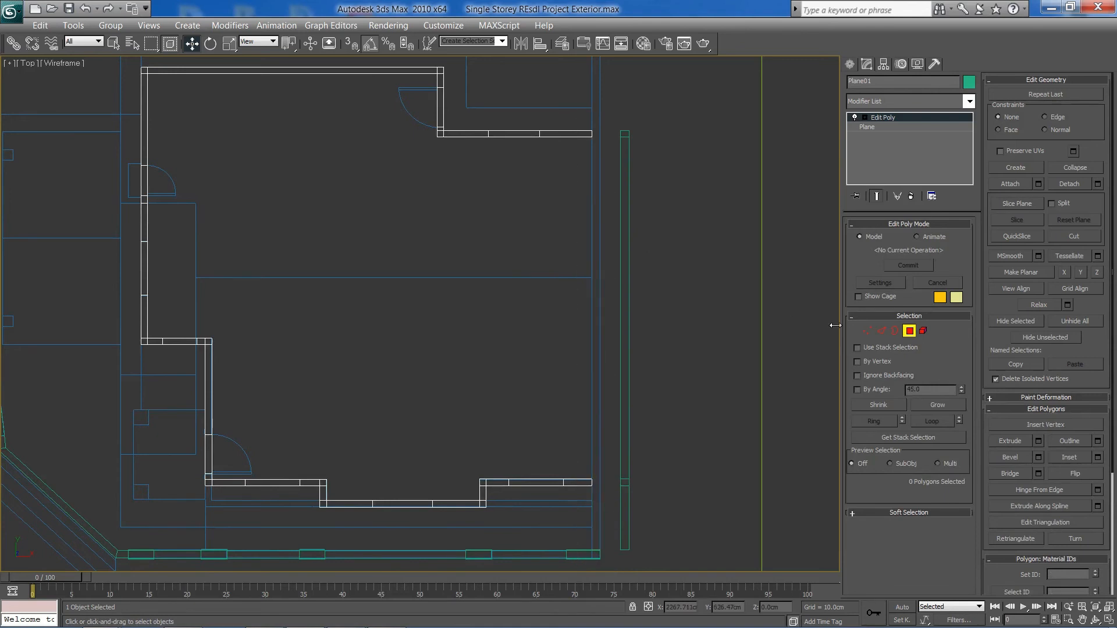
pyautogui.click(909, 330)
# - Select the cloned side wall strip and center its pivot on the object
pyautogui.click(622, 175)
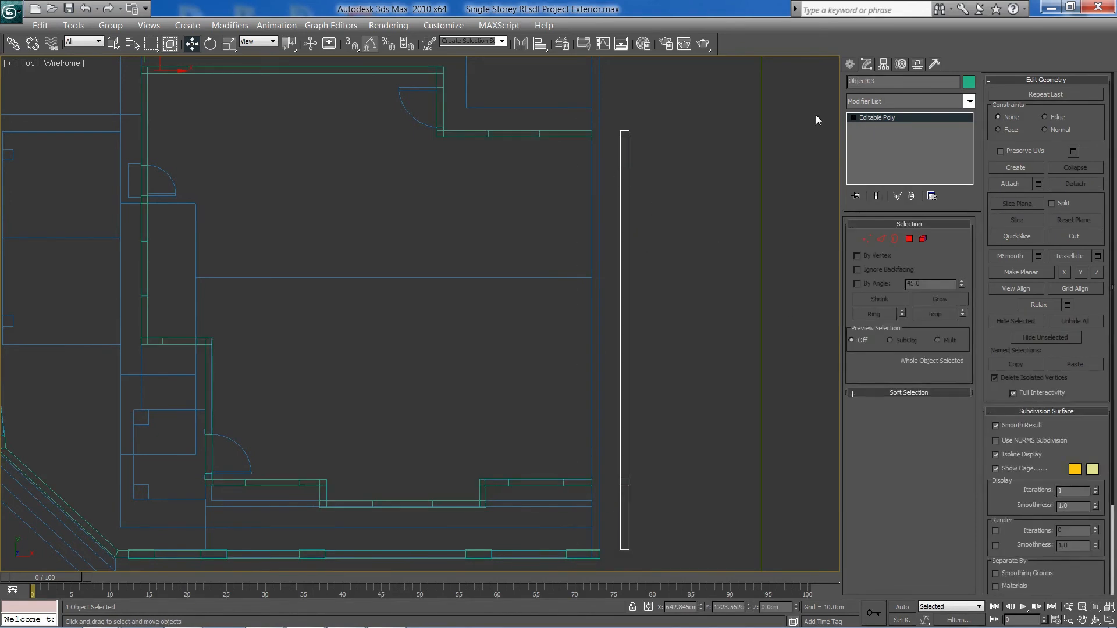
pyautogui.scroll(-3, 571, 167)
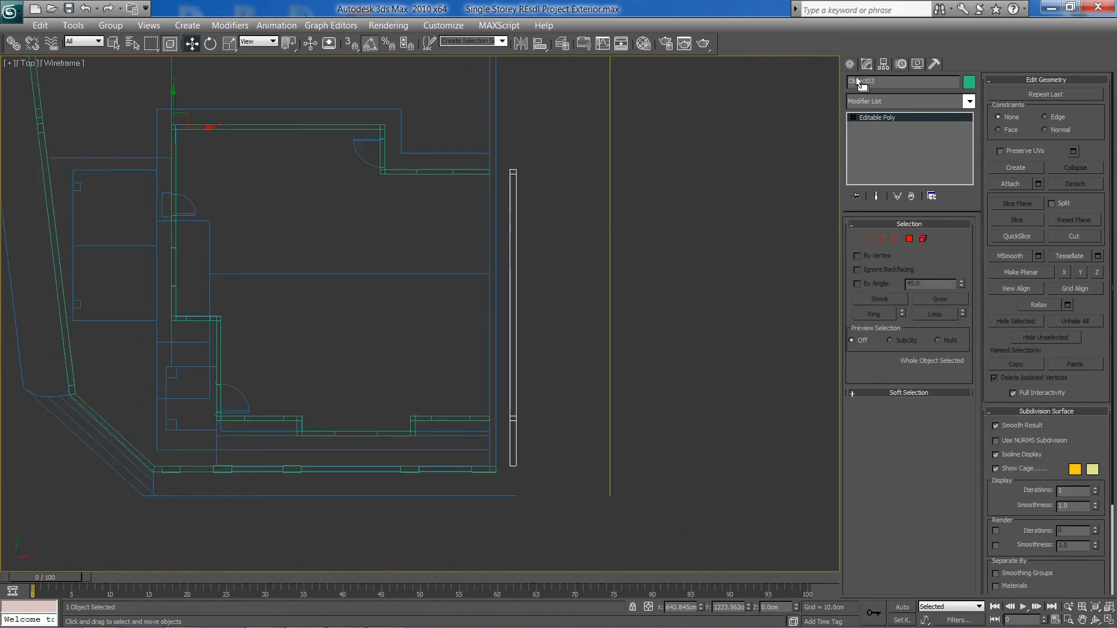
pyautogui.click(882, 65)
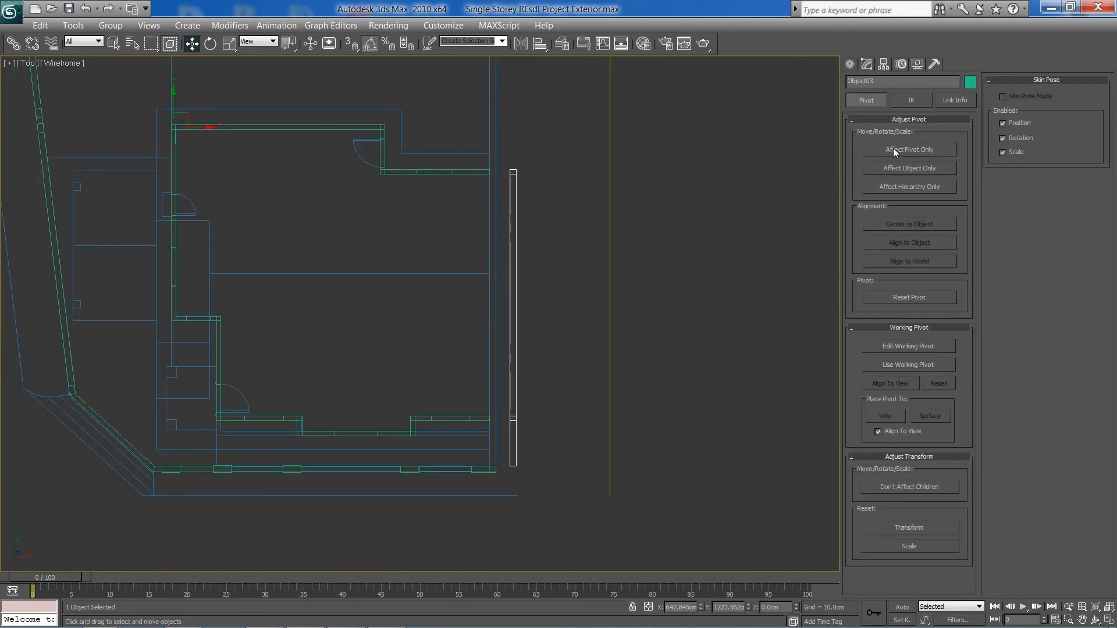
pyautogui.click(896, 151)
pyautogui.click(895, 225)
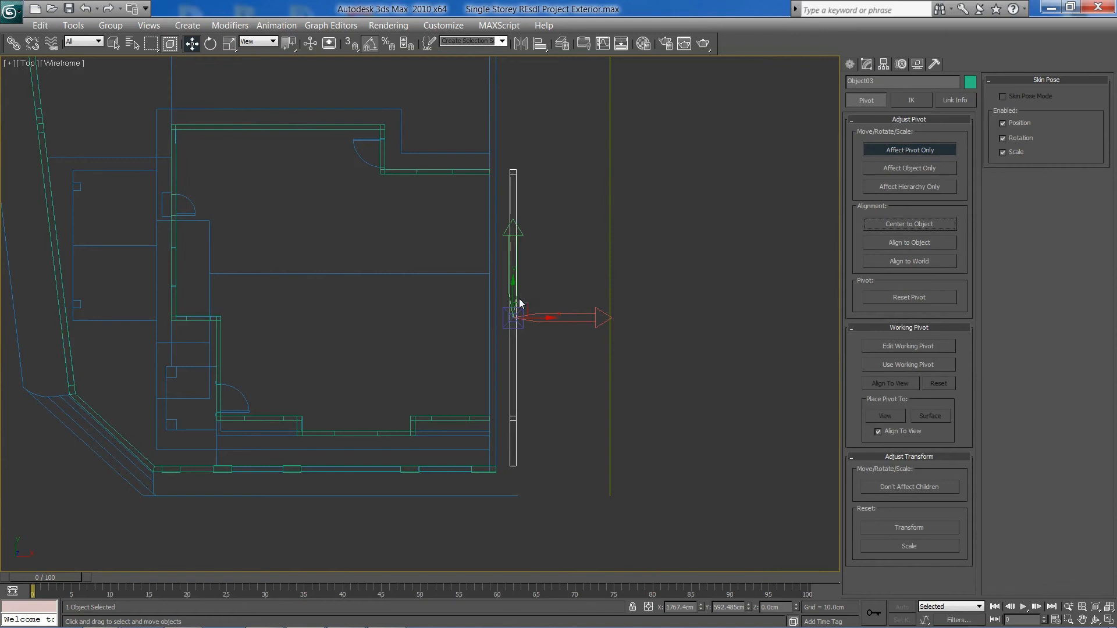
pyautogui.click(894, 152)
pyautogui.moveTo(542, 274); pyautogui.dragTo(544, 294, button='middle')
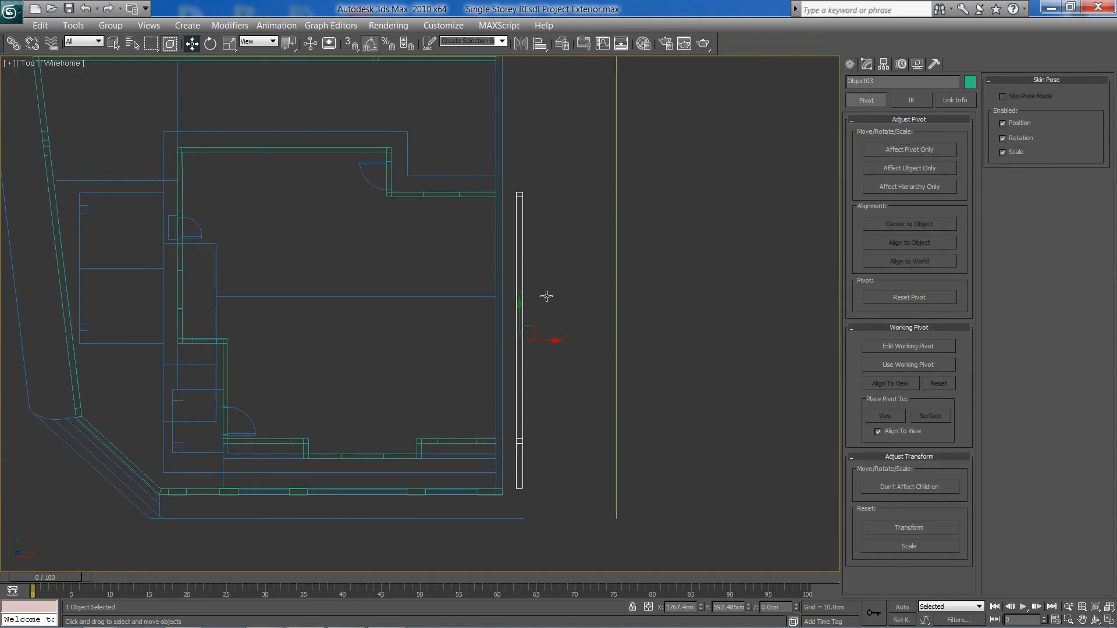
# - Isolate the house wall together with the cloned side strip and deselect both
pyautogui.keyDown('ctrl'); pyautogui.click(442, 199); pyautogui.keyUp('ctrl')
pyautogui.press('alt')
pyautogui.click(386, 183)
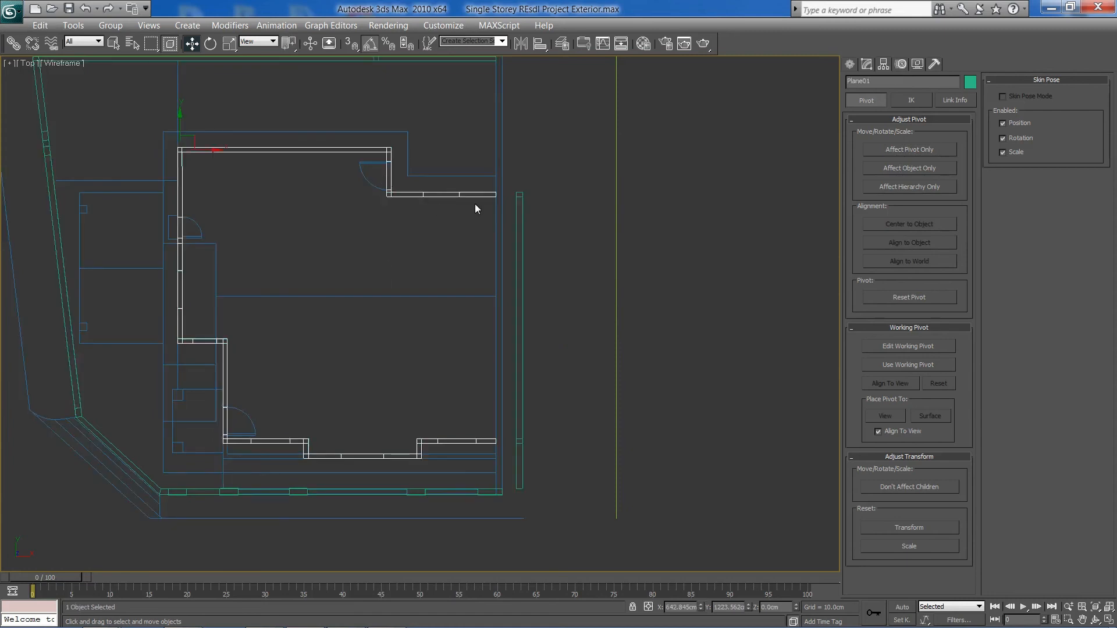
pyautogui.keyDown('ctrl'); pyautogui.click(516, 203); pyautogui.keyUp('ctrl')
pyautogui.hotkey('alt', 'q')
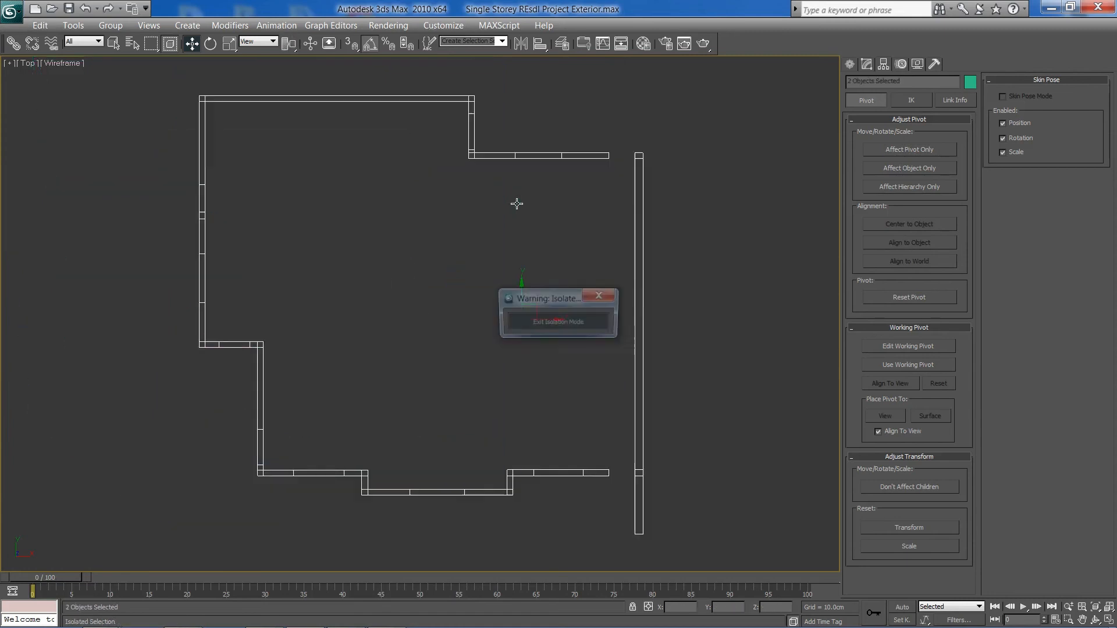
pyautogui.moveTo(537, 294); pyautogui.dragTo(771, 137)
pyautogui.click(709, 294)
# - Inspect the gap between the walls in the maximized orthographic view and select the cloned side strip
pyautogui.hotkey('alt', 'w')
pyautogui.click(358, 465)
pyautogui.hotkey('alt', 'w')
pyautogui.moveTo(618, 340); pyautogui.dragTo(497, 409, button='middle')
pyautogui.press('w')
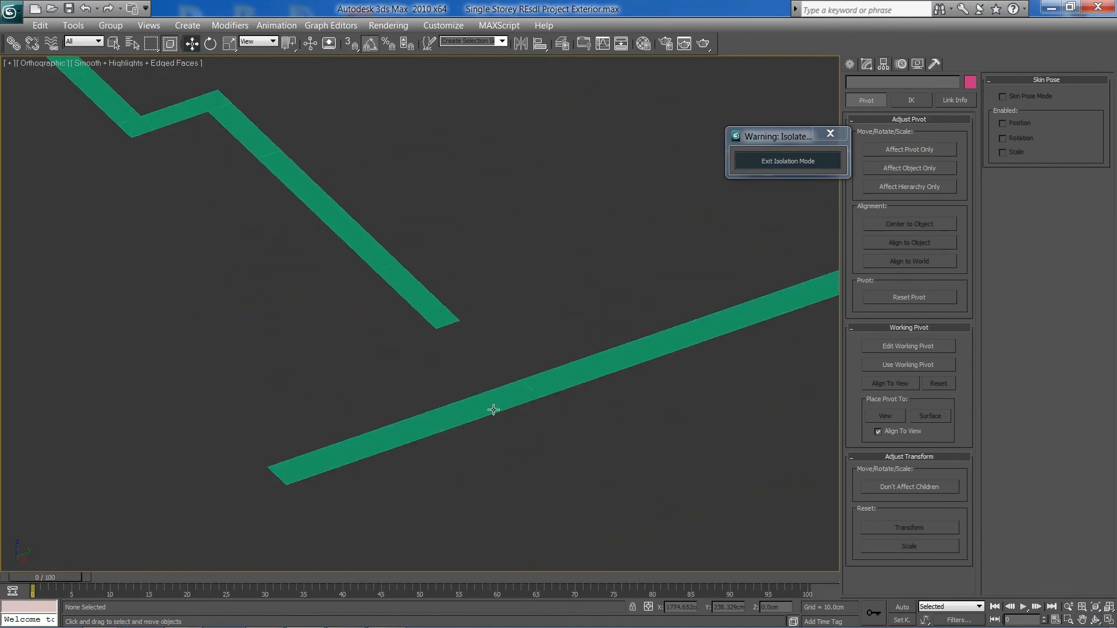
pyautogui.click(494, 407)
pyautogui.scroll(5, 491, 406)
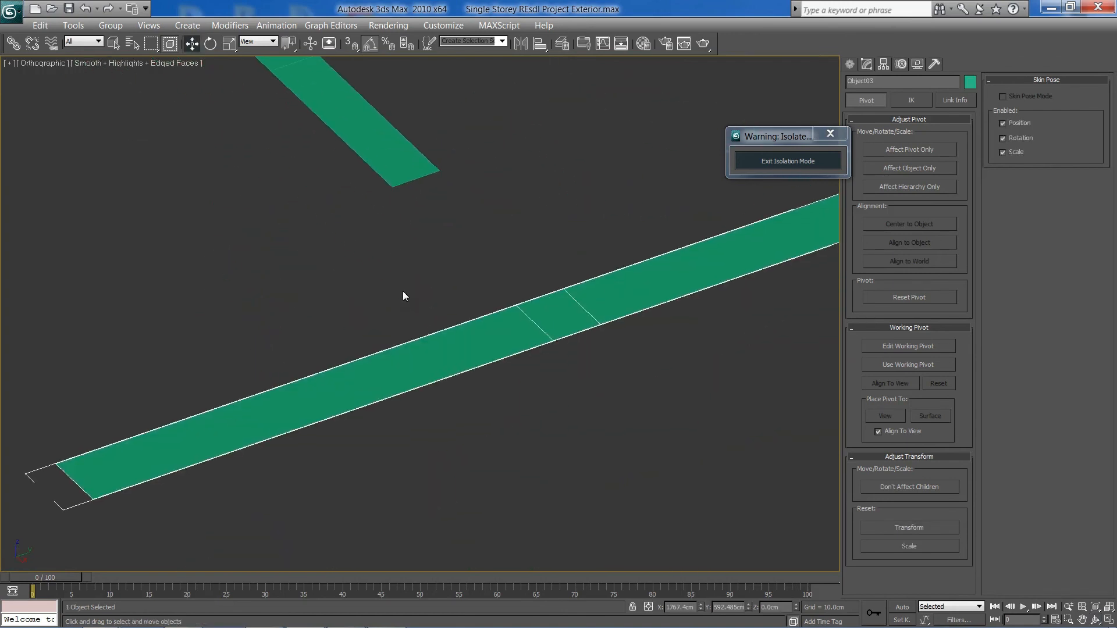
pyautogui.moveTo(465, 208); pyautogui.dragTo(491, 327, button='middle')
# - In the Top view, move the side strip along X until it meets the open ends of the house wall
pyautogui.hotkey('alt', 'w')
pyautogui.rightClick(298, 214)
pyautogui.hotkey('alt', 'w')
pyautogui.moveTo(694, 332); pyautogui.dragTo(665, 301, button='middle')
pyautogui.moveTo(716, 344); pyautogui.dragTo(674, 318, button='middle')
pyautogui.scroll(2, 614, 297)
pyautogui.moveTo(658, 276); pyautogui.dragTo(617, 276)
pyautogui.scroll(3, 544, 387)
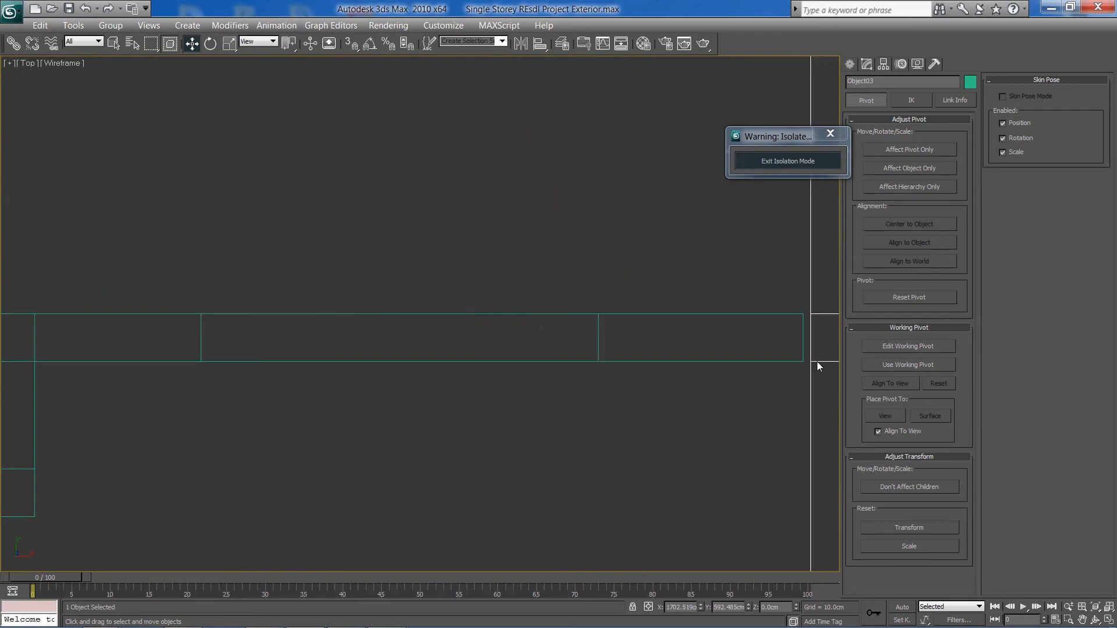
pyautogui.moveTo(815, 361); pyautogui.dragTo(808, 363)
pyautogui.scroll(-9, 523, 389)
pyautogui.moveTo(515, 217); pyautogui.dragTo(551, 459, button='middle')
pyautogui.moveTo(569, 294); pyautogui.dragTo(569, 318, button='middle')
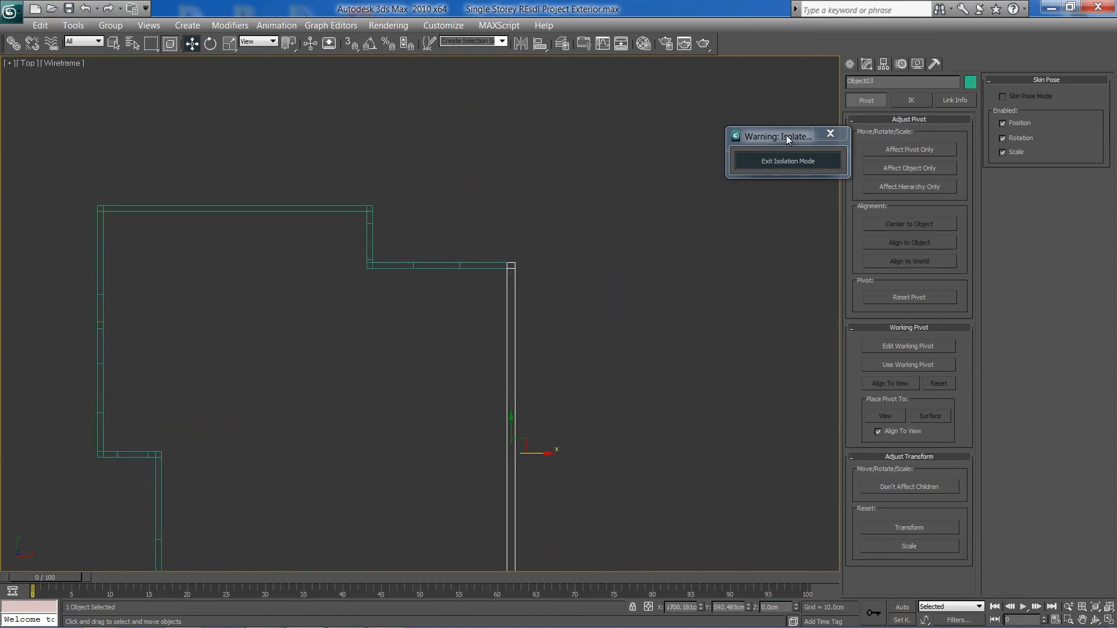
# - Exit isolation mode and select the two vertices at the side strip's upper end
pyautogui.moveTo(787, 140); pyautogui.dragTo(711, 169)
pyautogui.click(873, 63)
pyautogui.click(867, 239)
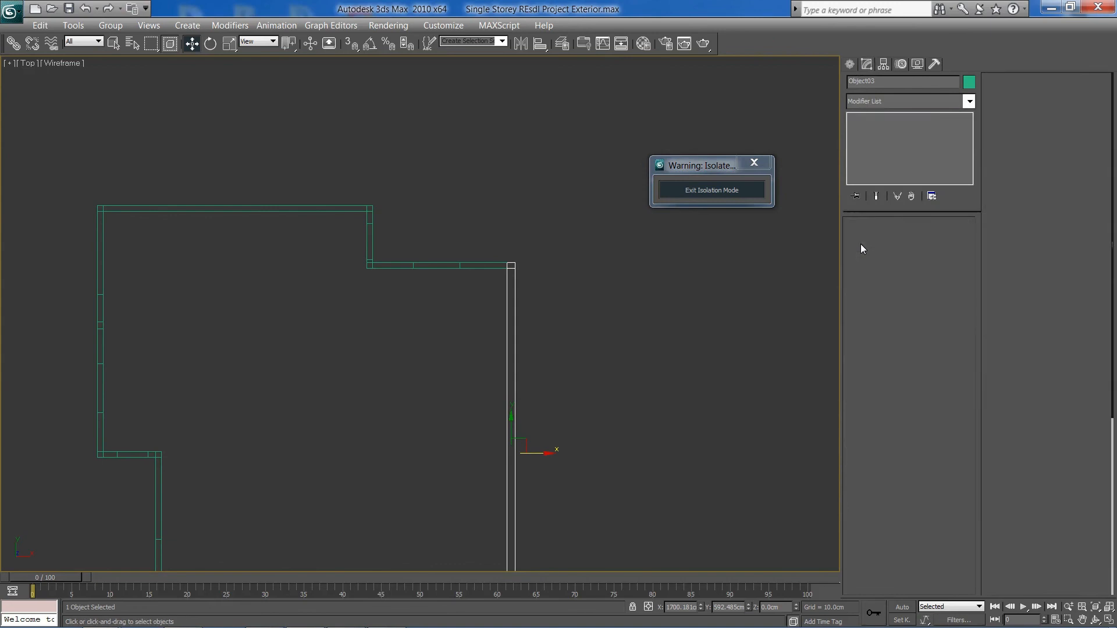
pyautogui.click(754, 163)
pyautogui.moveTo(512, 246); pyautogui.dragTo(502, 326, button='middle')
pyautogui.scroll(2, 503, 319)
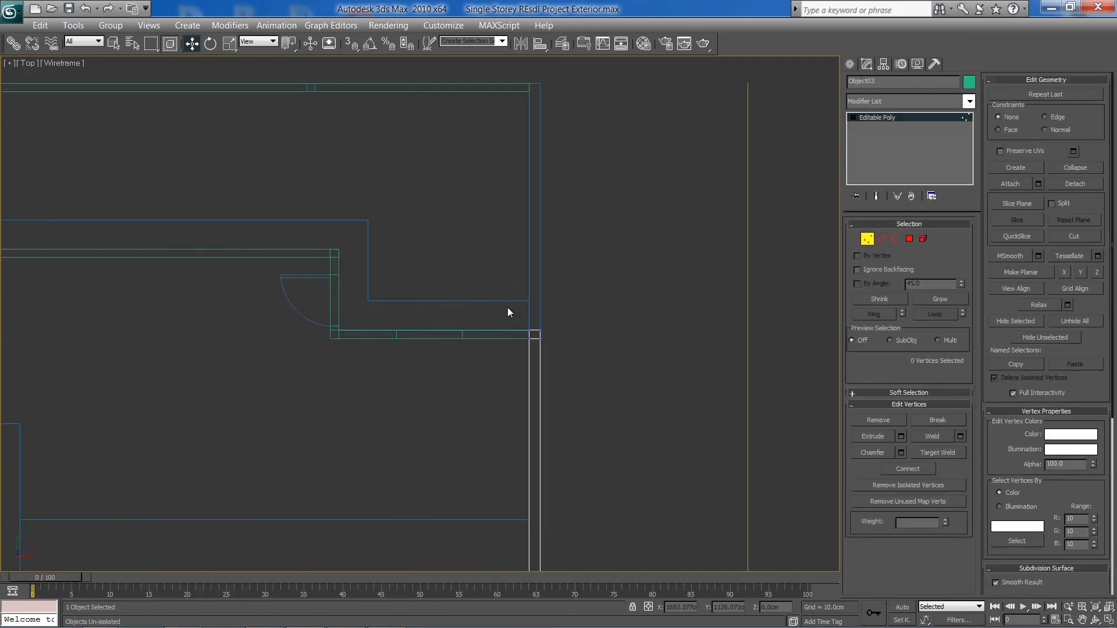
pyautogui.moveTo(566, 324)
pyautogui.mouseDown()
pyautogui.moveTo(535, 324)
pyautogui.moveTo(560, 333)
pyautogui.mouseUp()
pyautogui.moveTo(532, 315); pyautogui.dragTo(567, 421, button='middle')
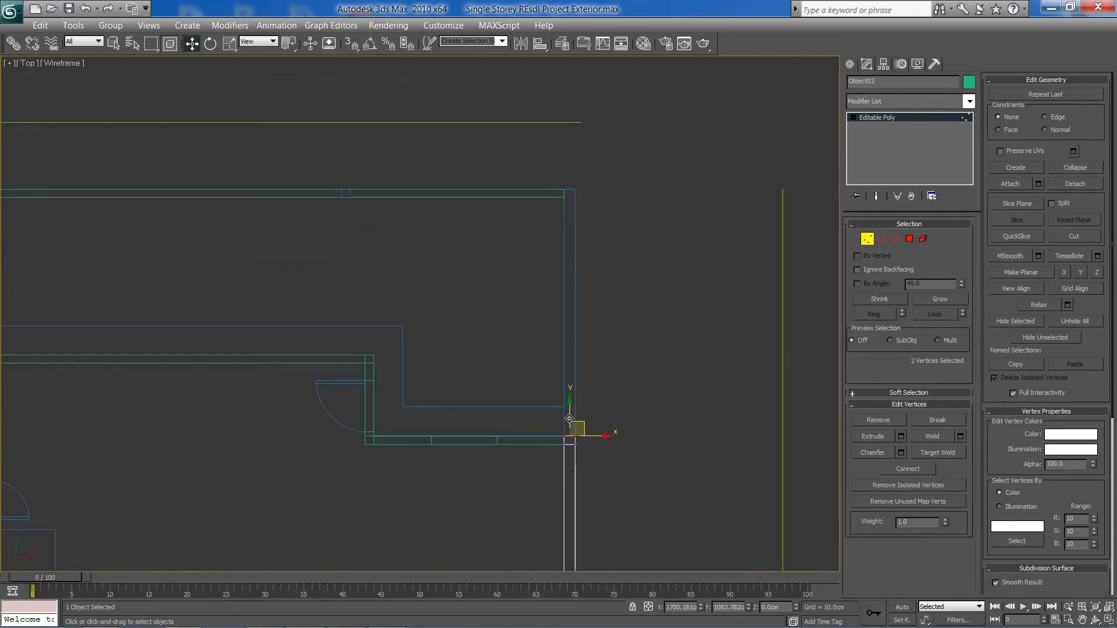
# - Extend the side strip's upper end edge to the outer corner of the boundary wall and leave edge editing
pyautogui.click(881, 243)
pyautogui.click(570, 437)
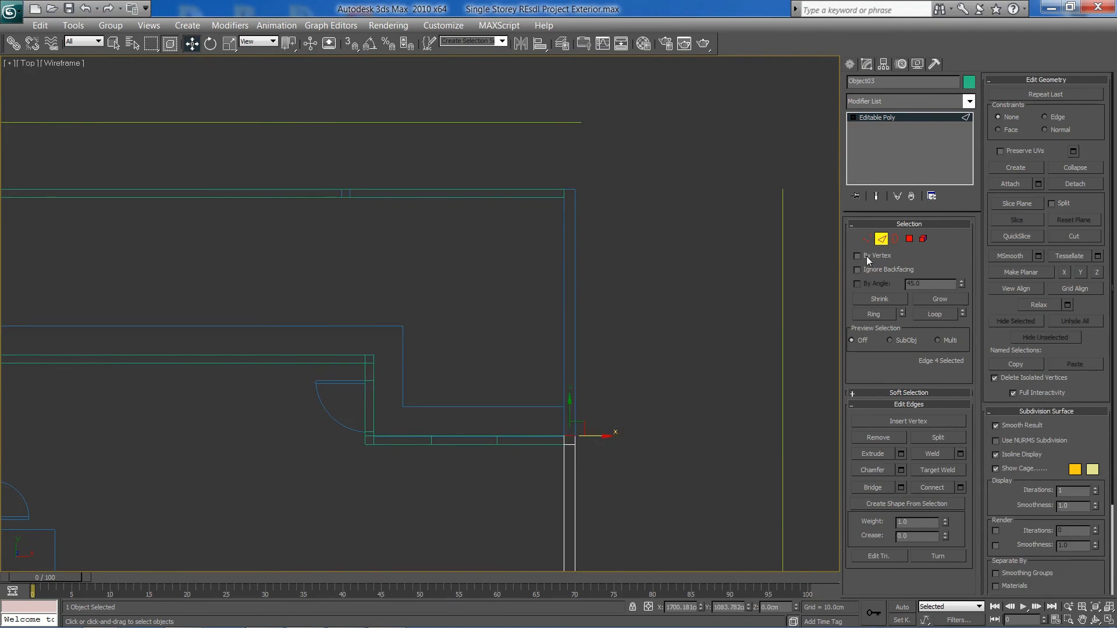
pyautogui.moveTo(569, 411); pyautogui.dragTo(574, 176)
pyautogui.moveTo(591, 244); pyautogui.dragTo(493, 414, button='middle')
pyautogui.scroll(5, 494, 409)
pyautogui.moveTo(615, 539); pyautogui.dragTo(466, 211, button='middle')
pyautogui.moveTo(566, 254); pyautogui.dragTo(568, 209)
pyautogui.scroll(-7, 444, 438)
pyautogui.moveTo(434, 440); pyautogui.dragTo(565, 364, button='middle')
pyautogui.click(881, 238)
# - Select all polygons of the house wall outline and extrude them as a group by 15 cm
pyautogui.moveTo(426, 407); pyautogui.dragTo(552, 269, button='middle')
pyautogui.hotkey('alt', 'w')
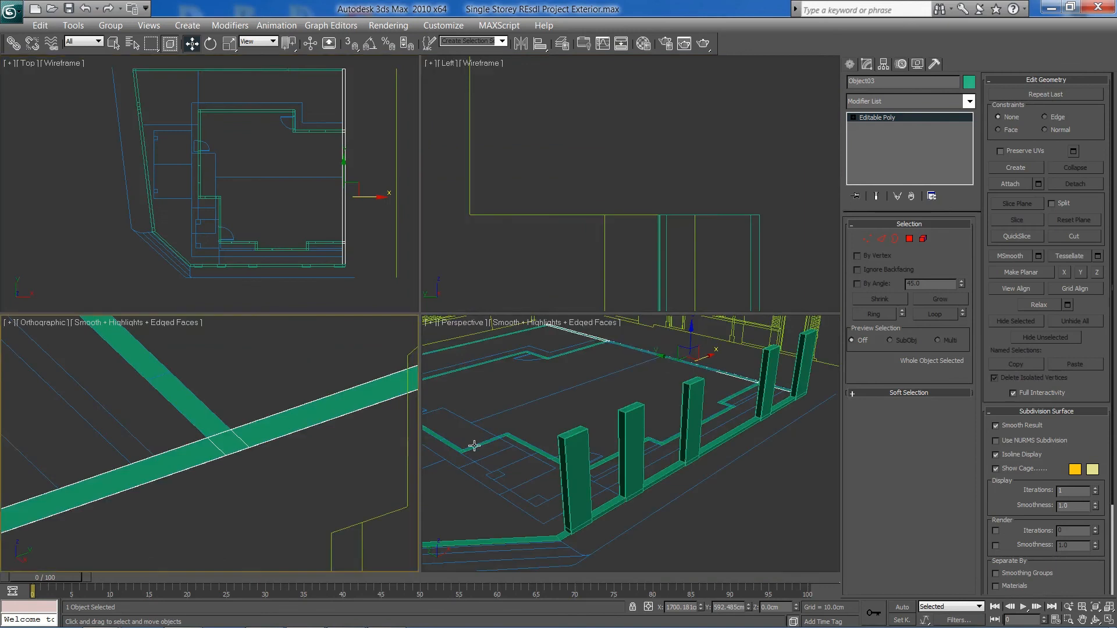
pyautogui.hotkey('alt', 'w')
pyautogui.click(350, 356)
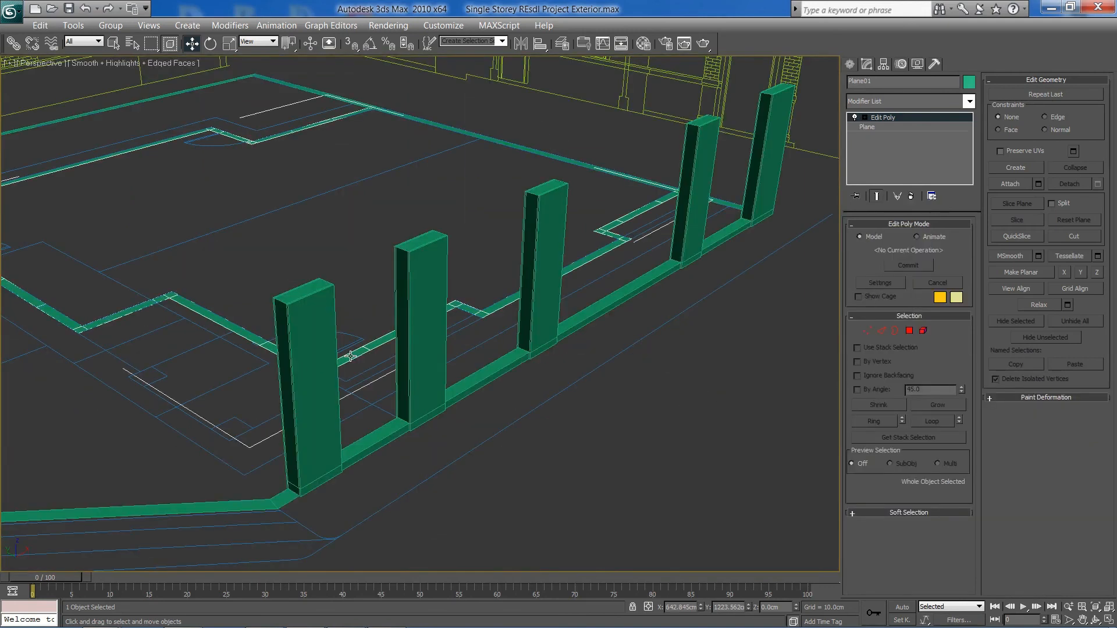
pyautogui.scroll(-6, 442, 379)
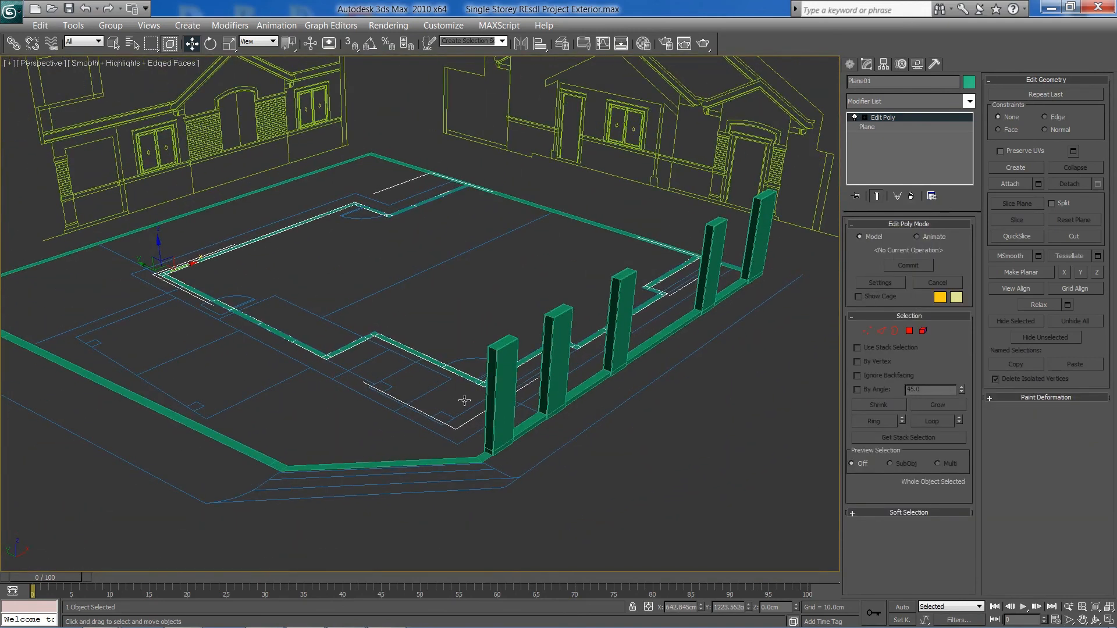
pyautogui.click(910, 331)
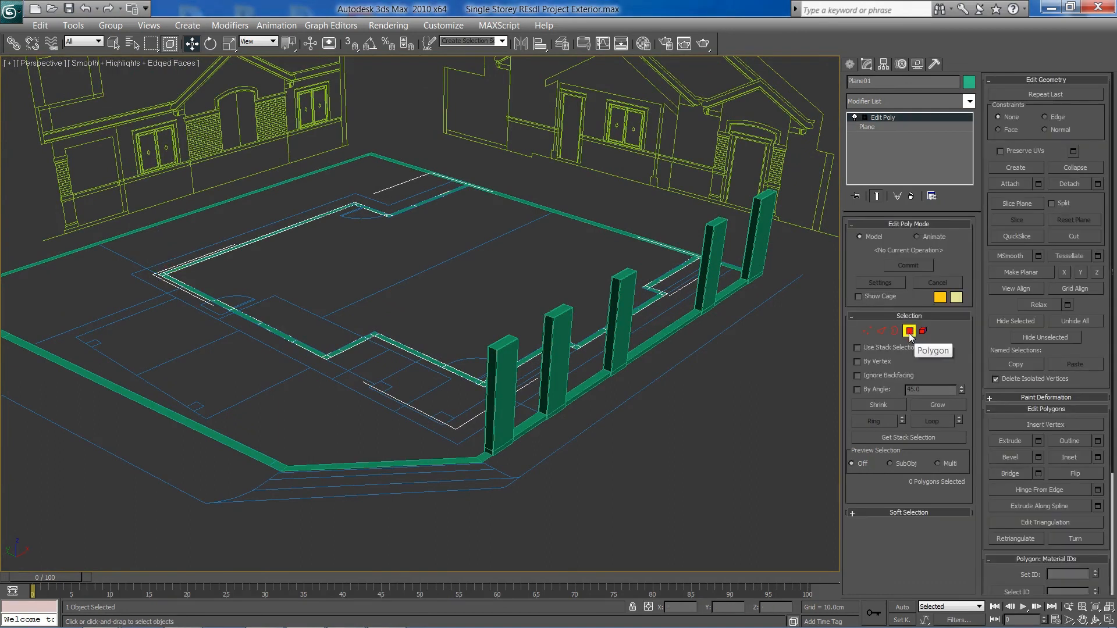
pyautogui.hotkey('ctrl', 'a')
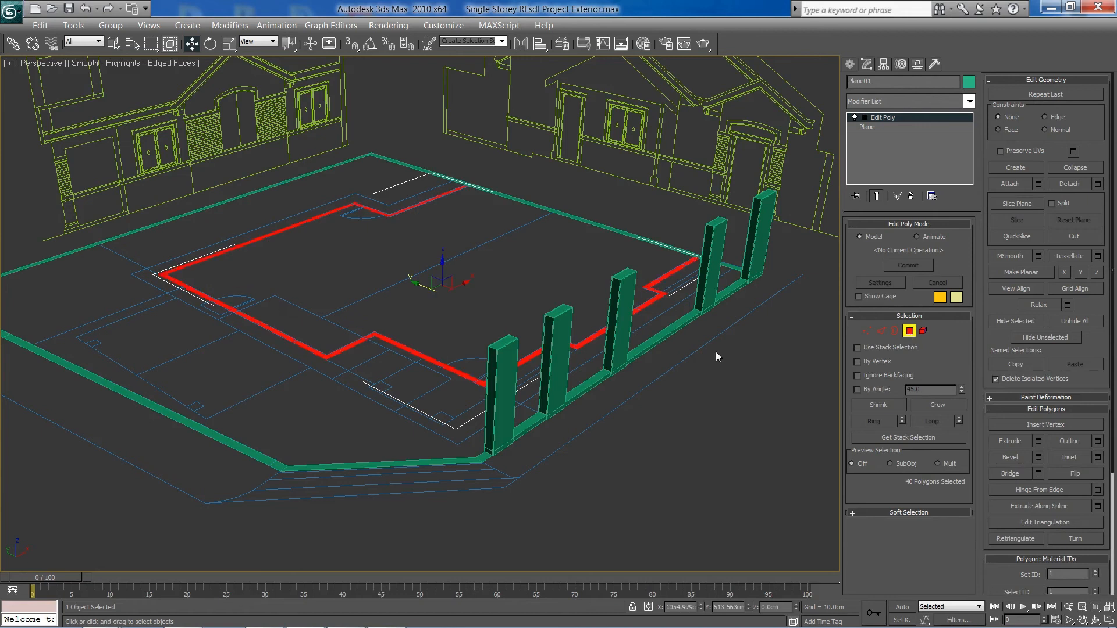
pyautogui.click(1031, 442)
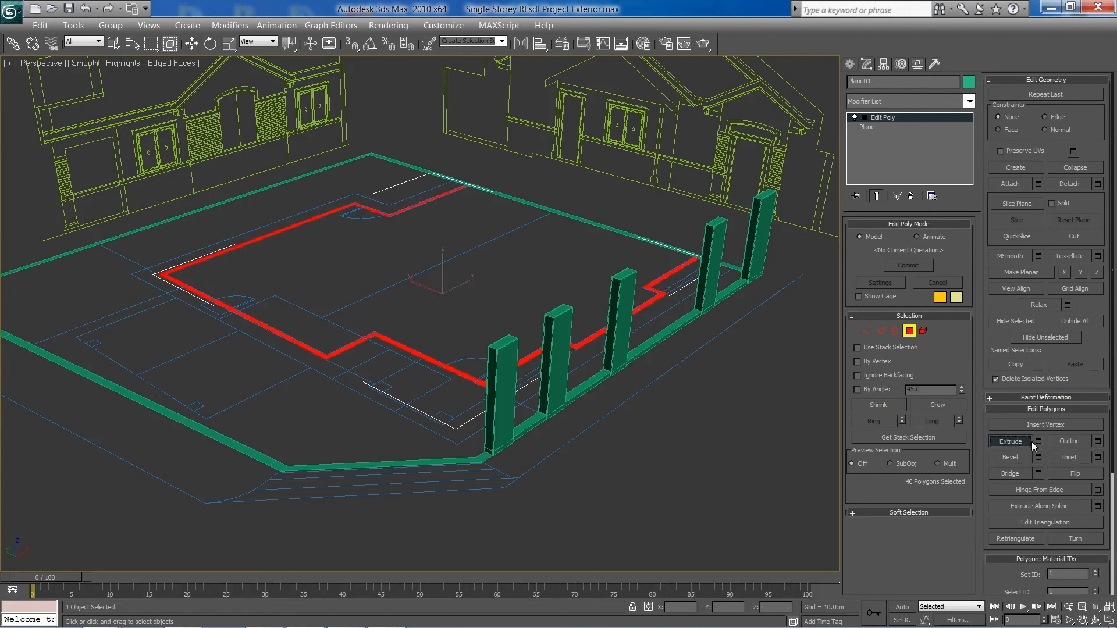
pyautogui.click(1039, 442)
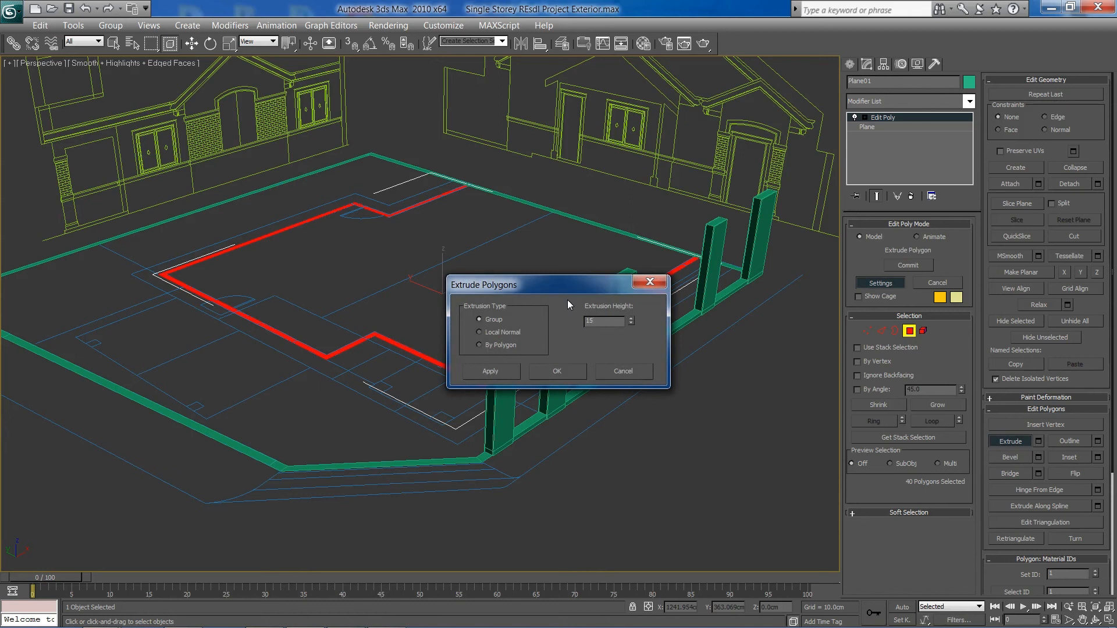
pyautogui.click(563, 374)
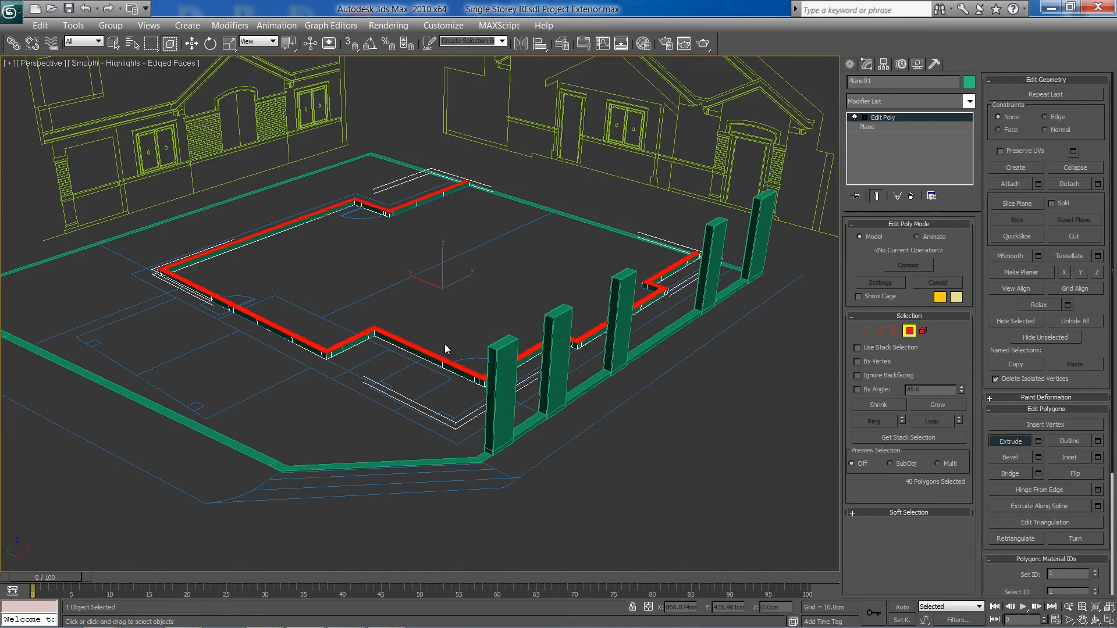
# - In the Left view, lower the wall's top polygons to the base line of the elevation's doors, at Z about 10.4 cm
pyautogui.hotkey('alt', 'w')
pyautogui.rightClick(686, 198)
pyautogui.hotkey('alt', 'w')
pyautogui.scroll(-6, 589, 344)
pyautogui.moveTo(318, 473); pyautogui.dragTo(466, 293, button='middle')
pyautogui.moveTo(426, 424); pyautogui.dragTo(590, 373, button='middle')
pyautogui.moveTo(396, 355); pyautogui.dragTo(542, 371, button='middle')
pyautogui.click(192, 43)
pyautogui.moveTo(280, 361); pyautogui.dragTo(417, 351, button='middle')
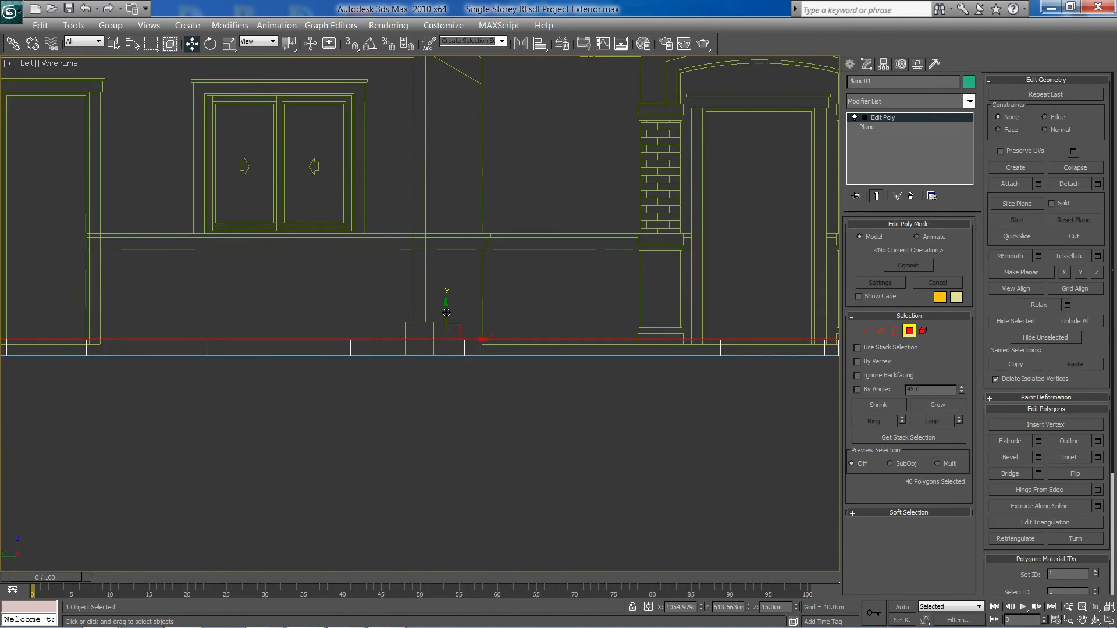
pyautogui.moveTo(563, 384); pyautogui.dragTo(517, 380, button='middle')
pyautogui.scroll(-2, 516, 379)
pyautogui.moveTo(286, 374); pyautogui.dragTo(415, 399, button='middle')
pyautogui.scroll(1, 350, 386)
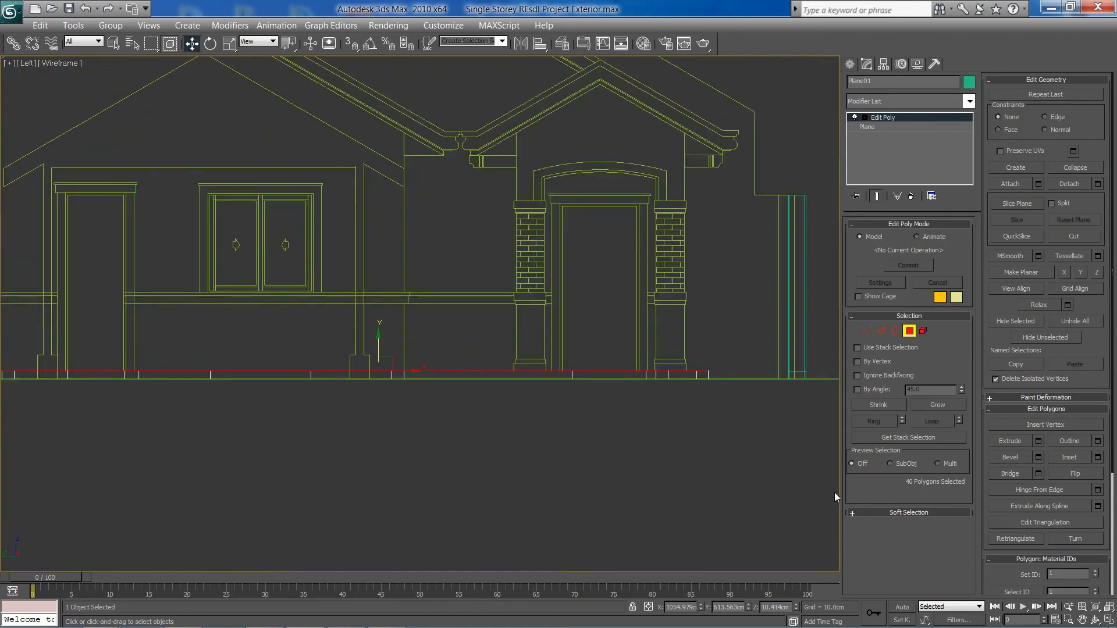
# - Extrude the house wall's selected top polygons by another 15 cm to start the section above the base
pyautogui.hotkey('alt', 'w')
pyautogui.rightClick(466, 459)
pyautogui.hotkey('alt', 'w')
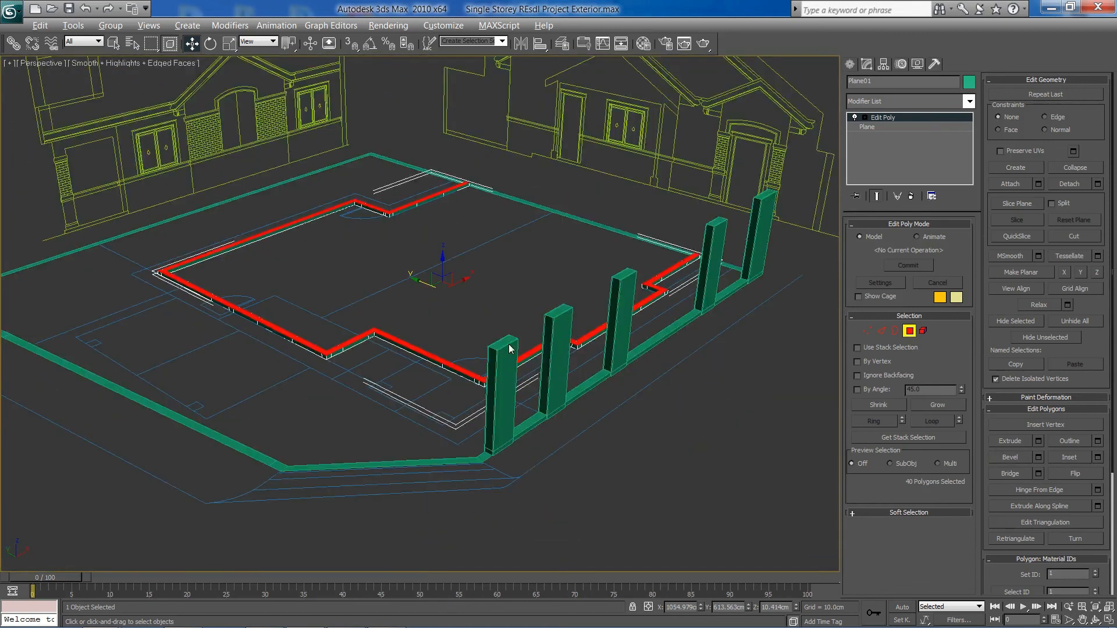
pyautogui.click(1038, 440)
pyautogui.click(562, 371)
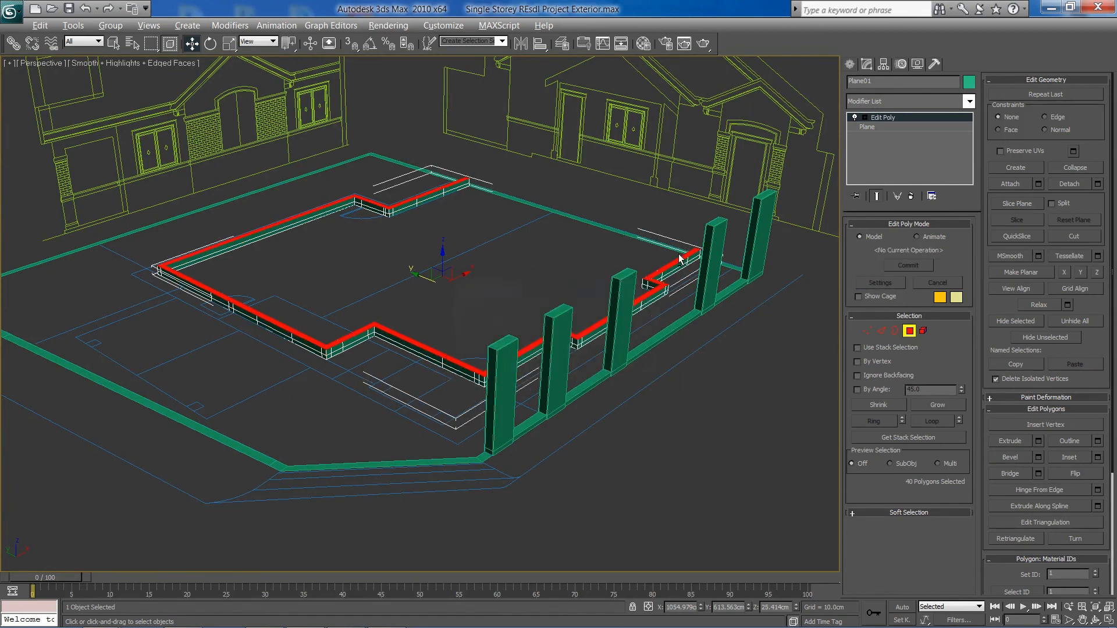
# - In the Left view, raise the top polygons to the lower line of the horizontal band under the windows, at Z about 94.7 cm
pyautogui.hotkey('alt', 'w')
pyautogui.rightClick(679, 253)
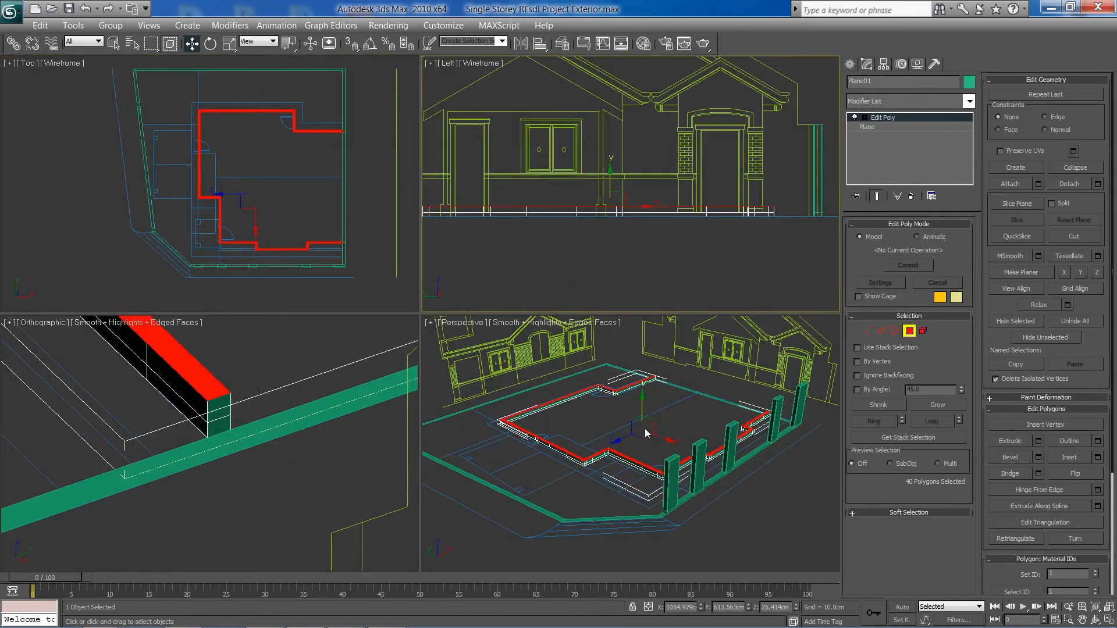
pyautogui.hotkey('alt', 'w')
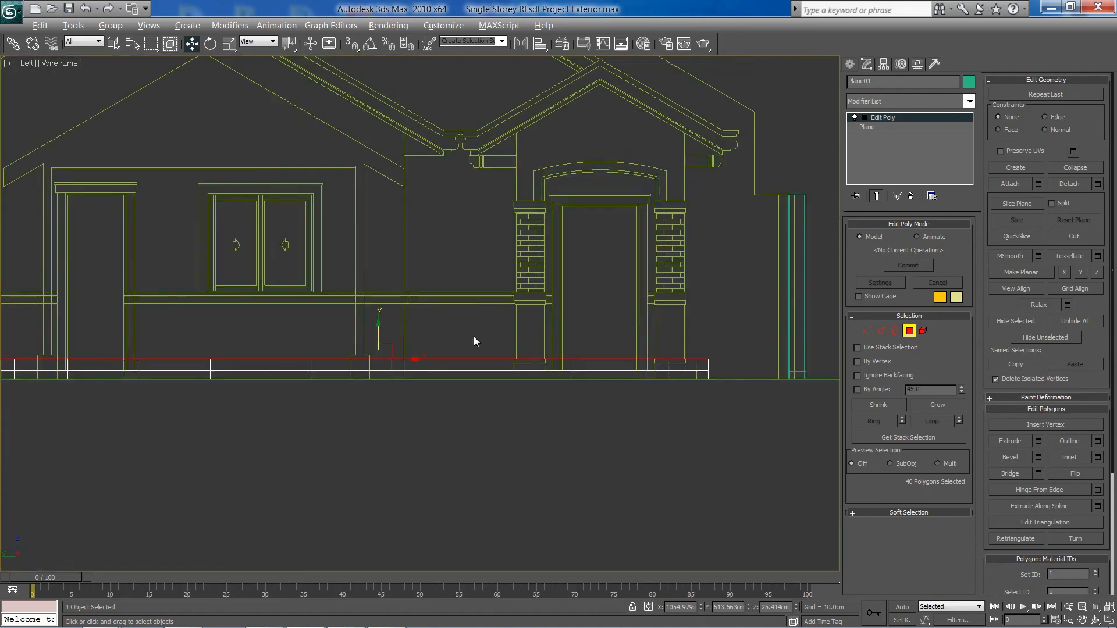
pyautogui.moveTo(380, 337); pyautogui.dragTo(380, 281)
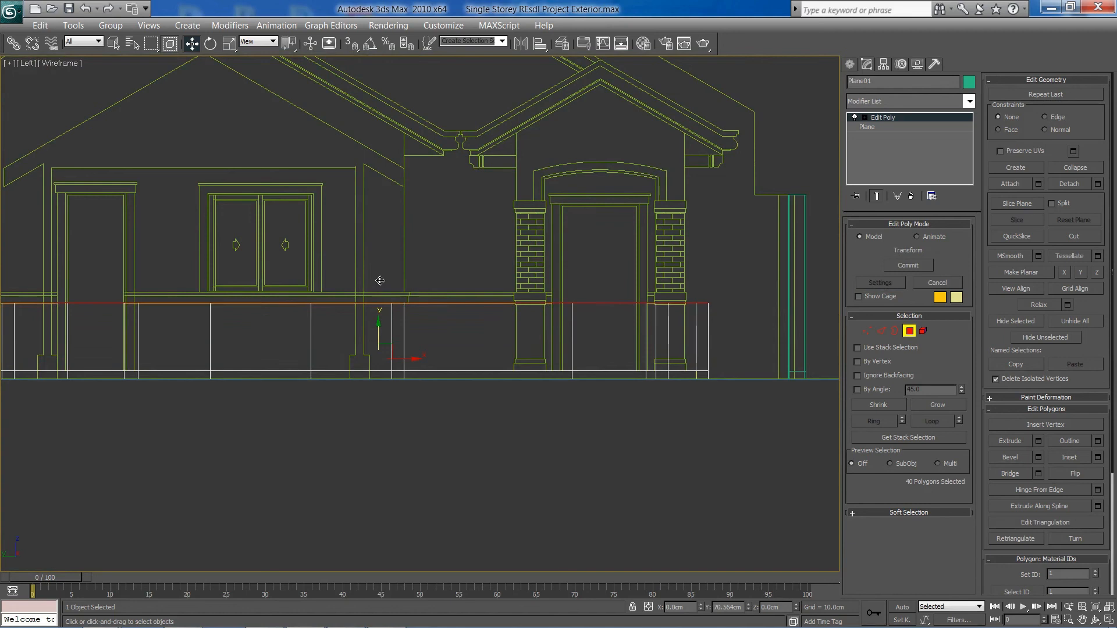
pyautogui.scroll(8, 374, 279)
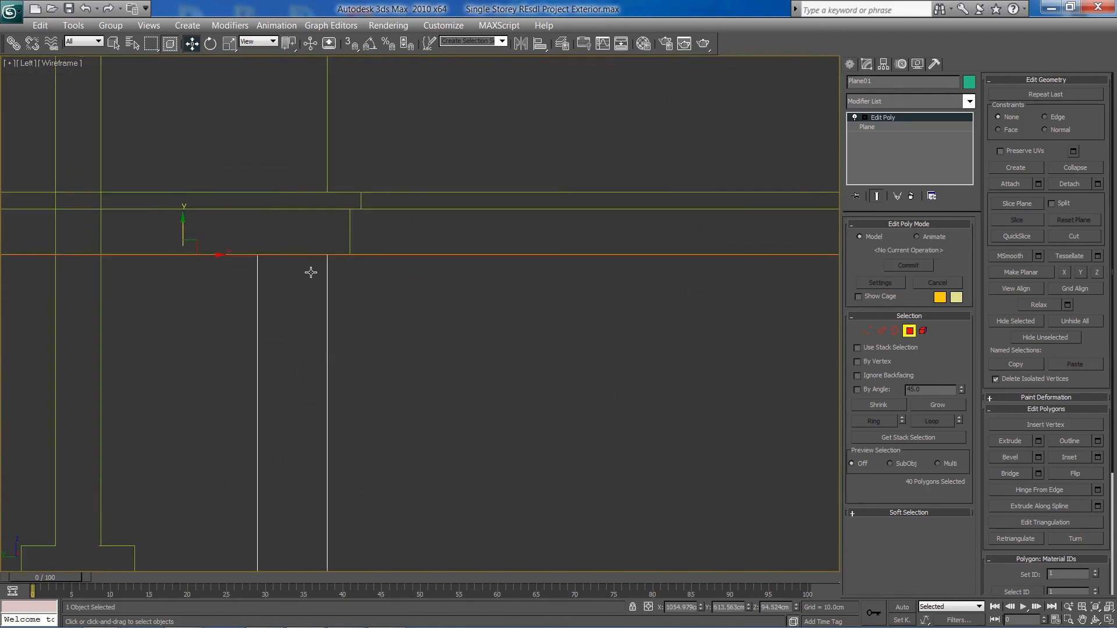
pyautogui.moveTo(404, 304); pyautogui.dragTo(405, 296)
pyautogui.scroll(-5, 420, 346)
pyautogui.moveTo(421, 346); pyautogui.dragTo(446, 365, button='middle')
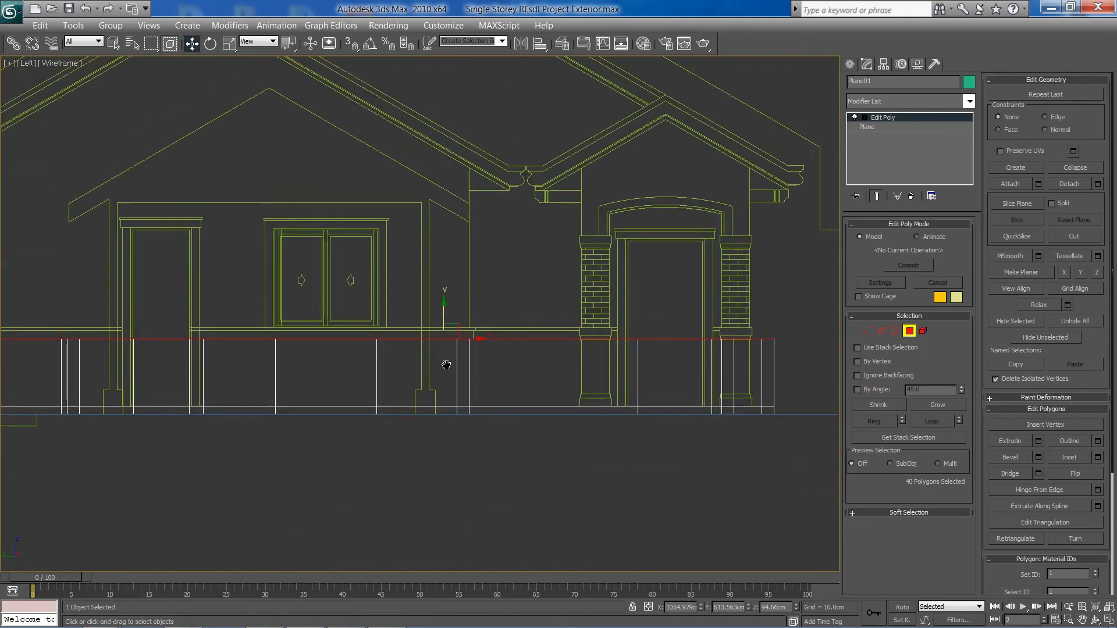
# - Extrude the top polygons by 15 cm and lower them slightly to match the upper line of the band under the windows
pyautogui.click(1039, 441)
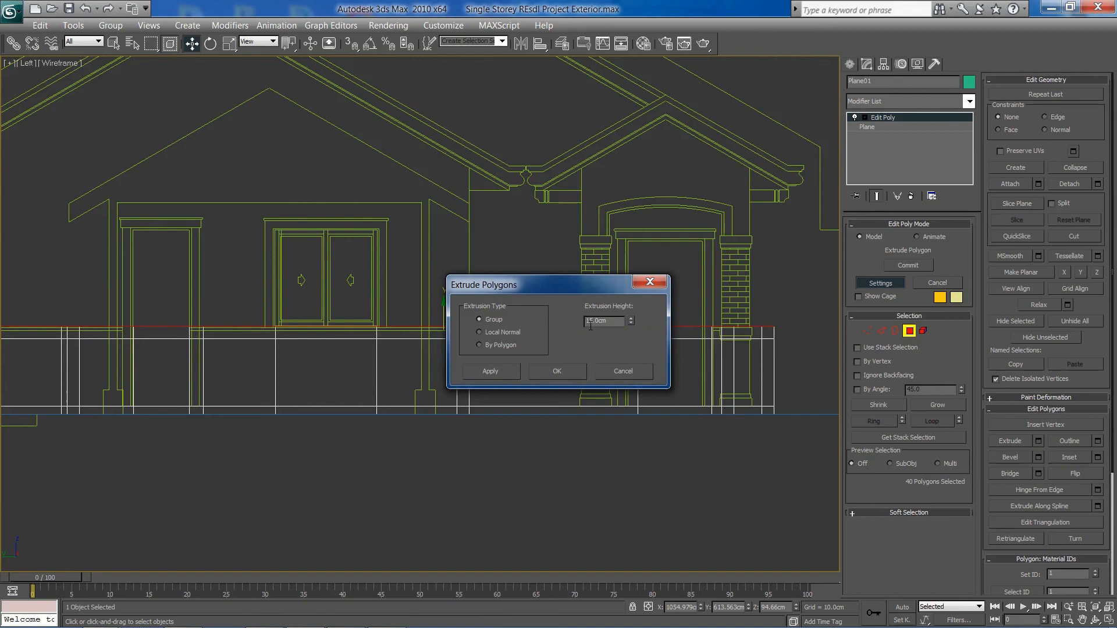
pyautogui.click(573, 371)
pyautogui.scroll(5, 431, 347)
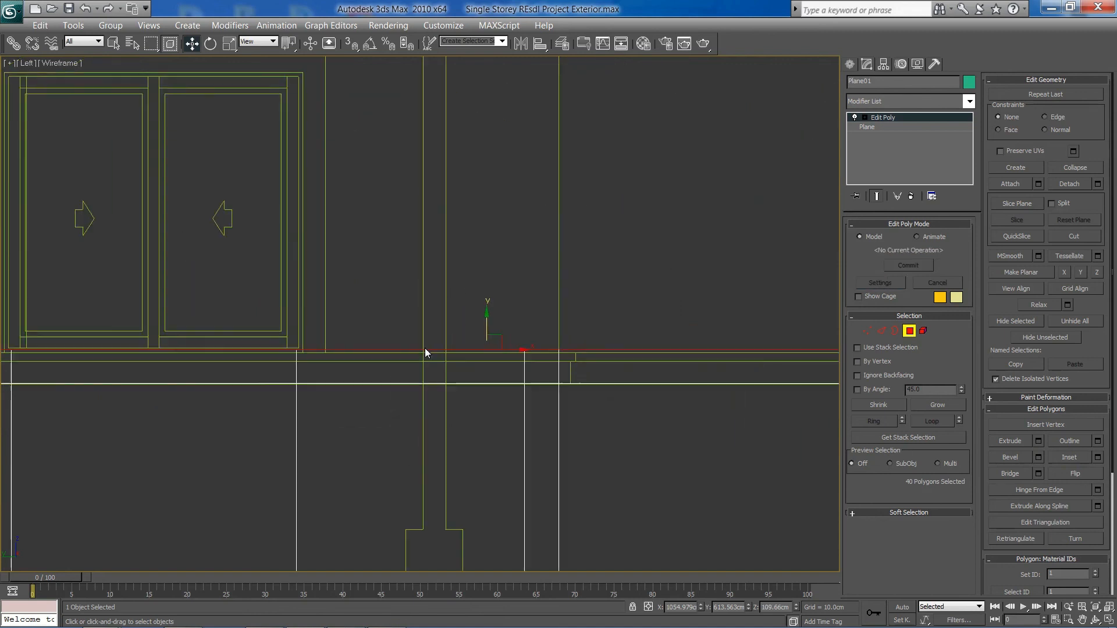
pyautogui.moveTo(492, 327); pyautogui.dragTo(492, 327)
pyautogui.scroll(-6, 491, 404)
pyautogui.scroll(2, 601, 390)
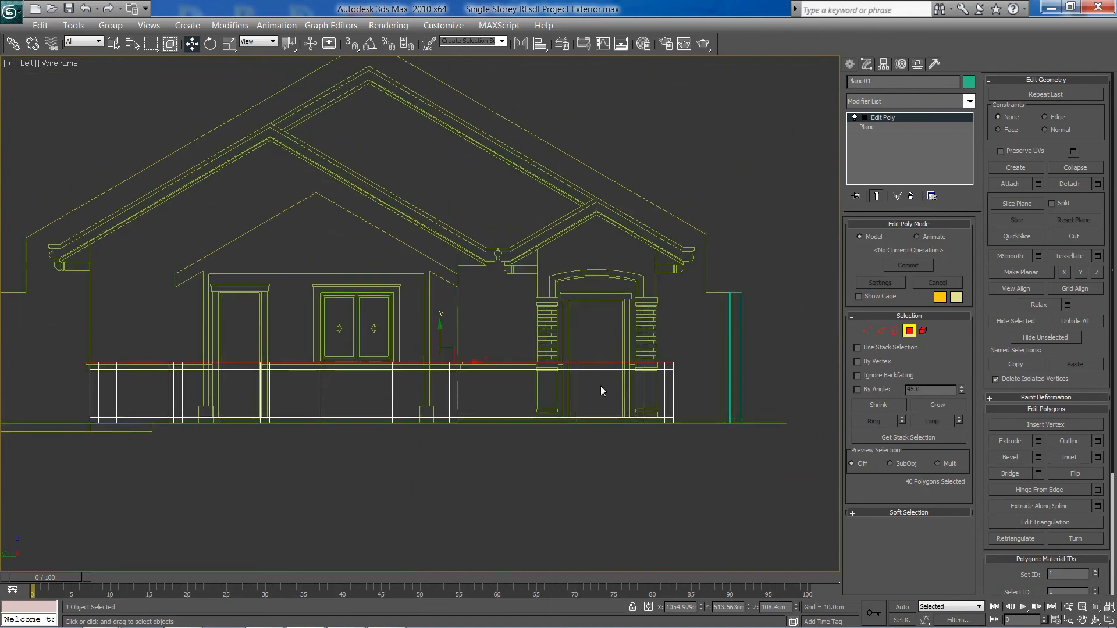
# - Extrude the top polygons by 15 cm, raise them to the underside of the eaves at Z about 279.7 cm, and leave polygon editing
pyautogui.click(1037, 440)
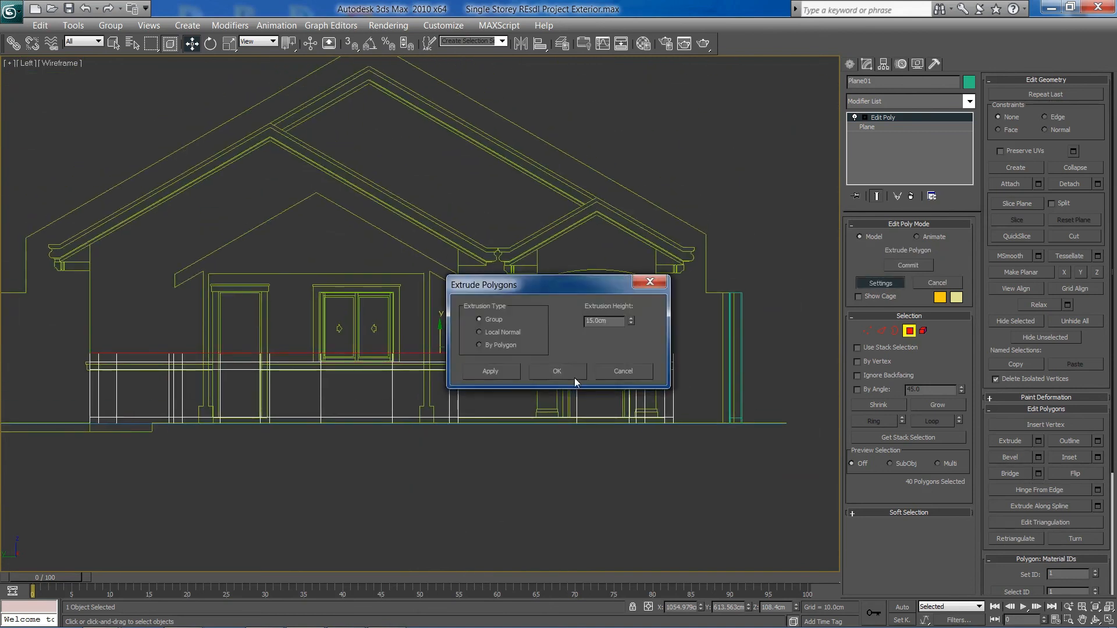
pyautogui.click(557, 372)
pyautogui.scroll(2, 424, 314)
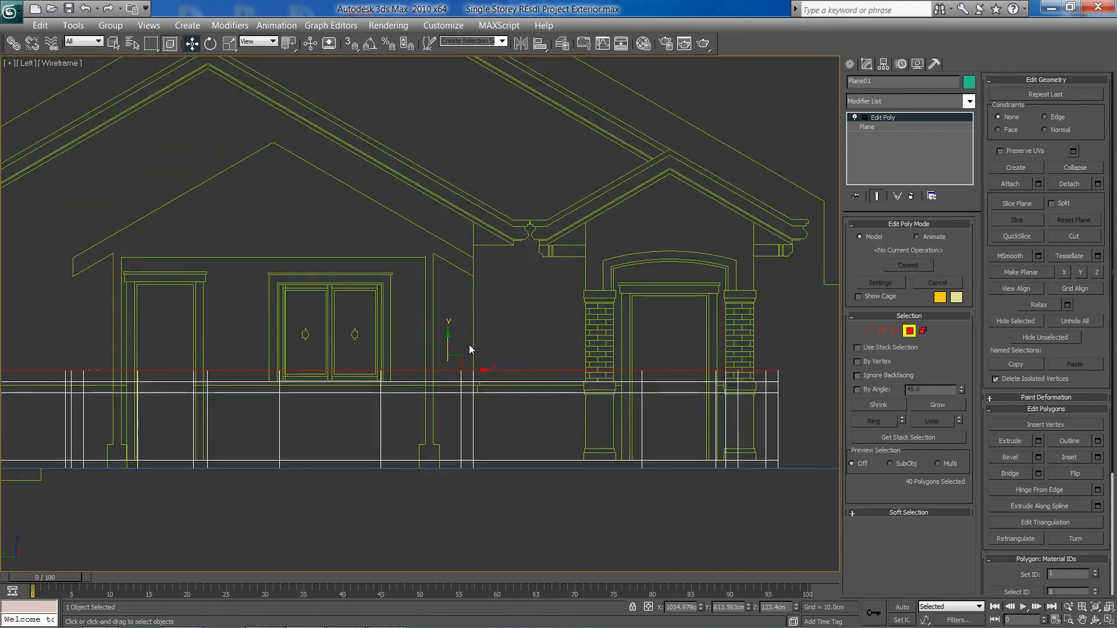
pyautogui.moveTo(451, 341); pyautogui.dragTo(475, 216)
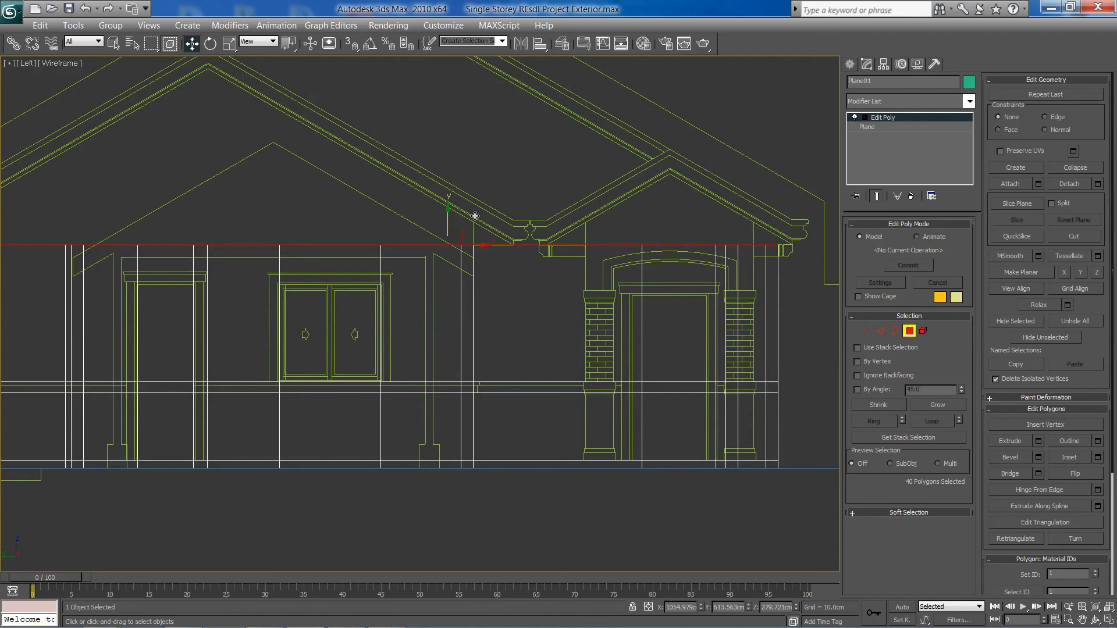
pyautogui.scroll(4, 529, 267)
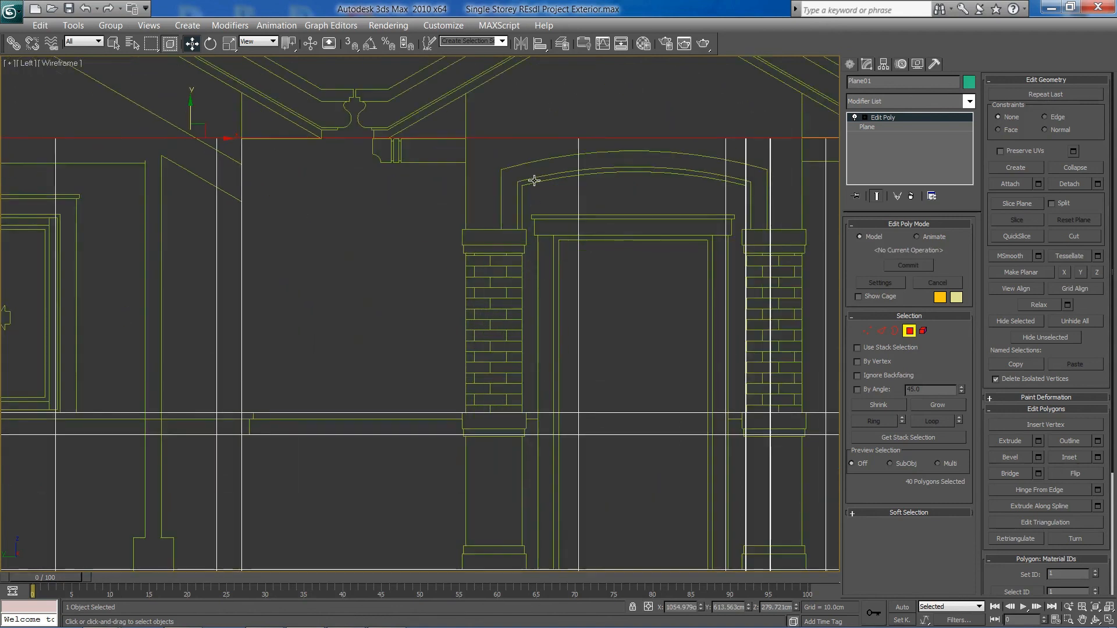
pyautogui.scroll(-3, 535, 181)
pyautogui.scroll(-2, 563, 274)
pyautogui.hotkey('alt', 'w')
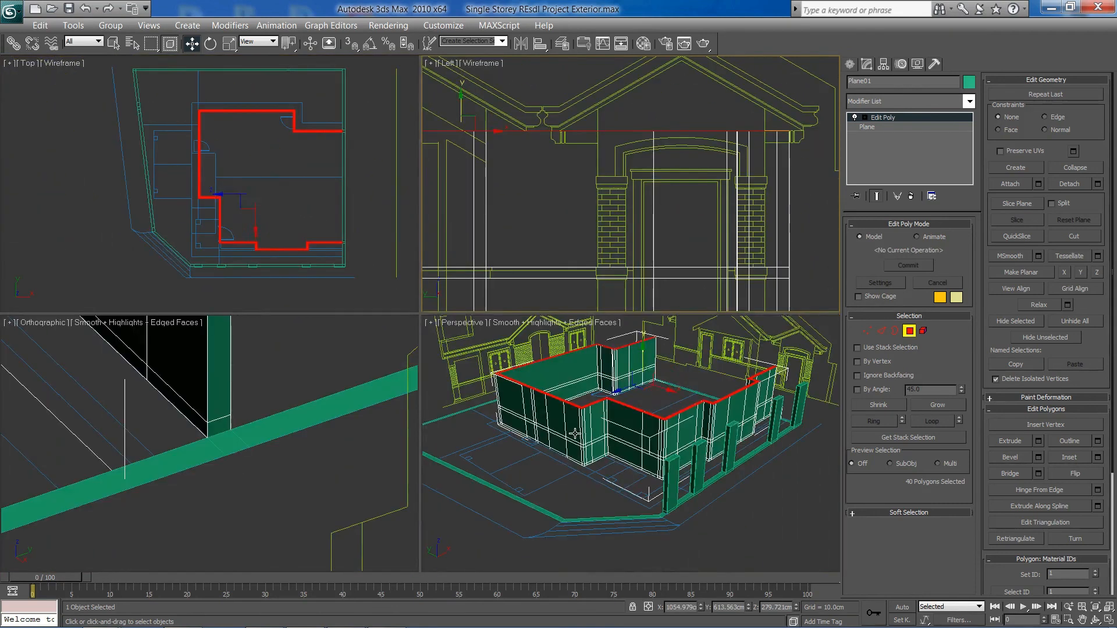
pyautogui.hotkey('alt', 'w')
pyautogui.click(912, 334)
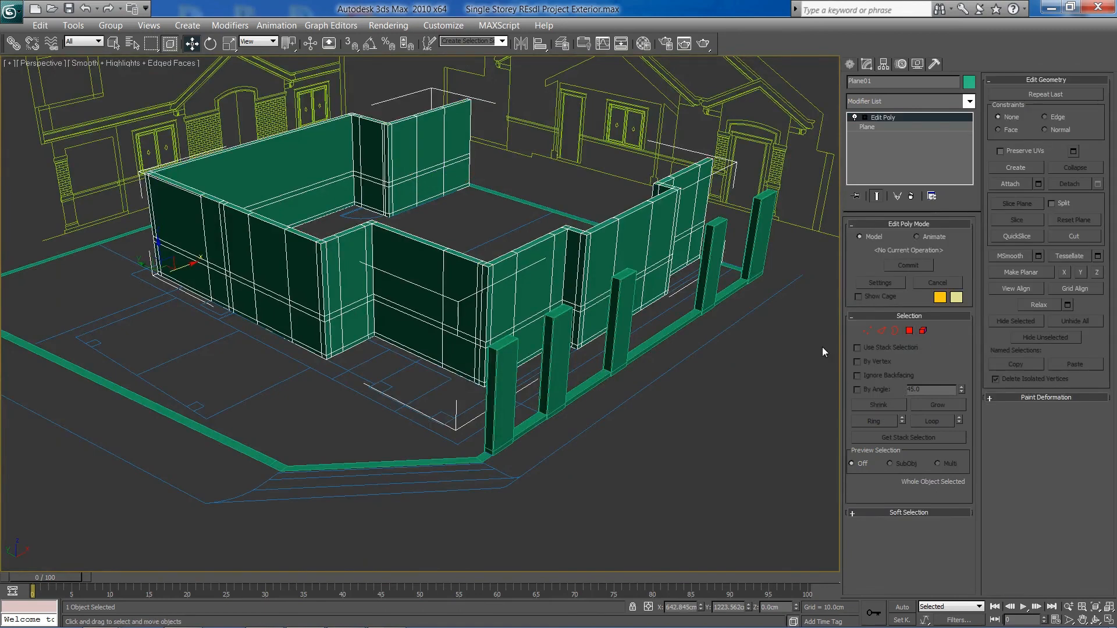
pyautogui.moveTo(419, 328); pyautogui.dragTo(402, 362, button='middle')
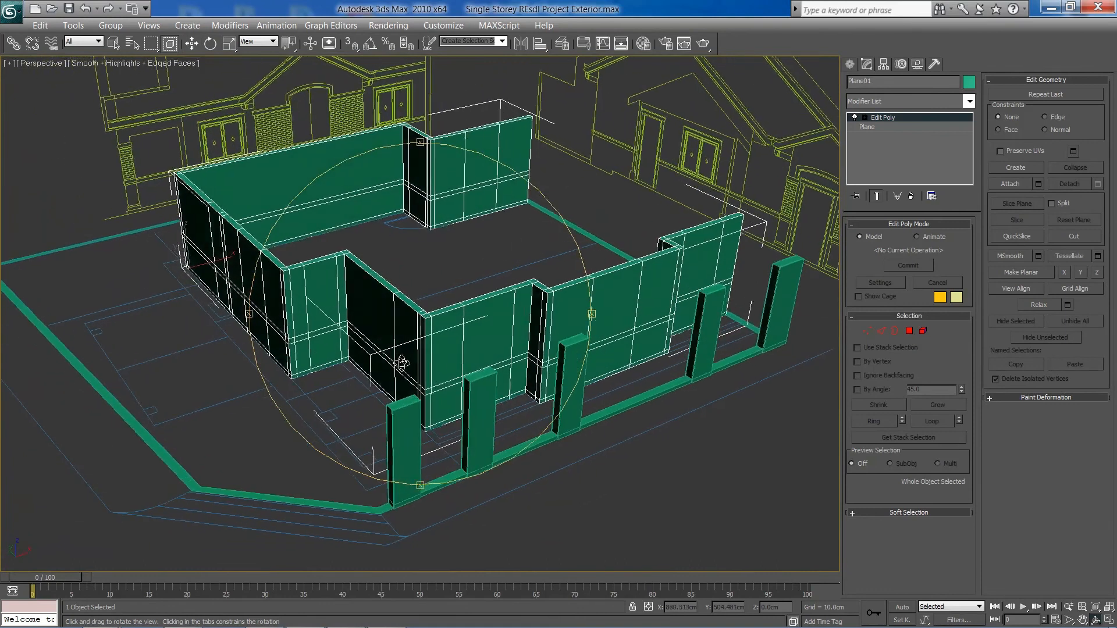
# - In the Left view, select the vertical edges of the wall's upper section with crossing selection and connect them with one segment
pyautogui.hotkey('alt', 'w')
pyautogui.hotkey('alt', 'w')
pyautogui.scroll(-6, 629, 303)
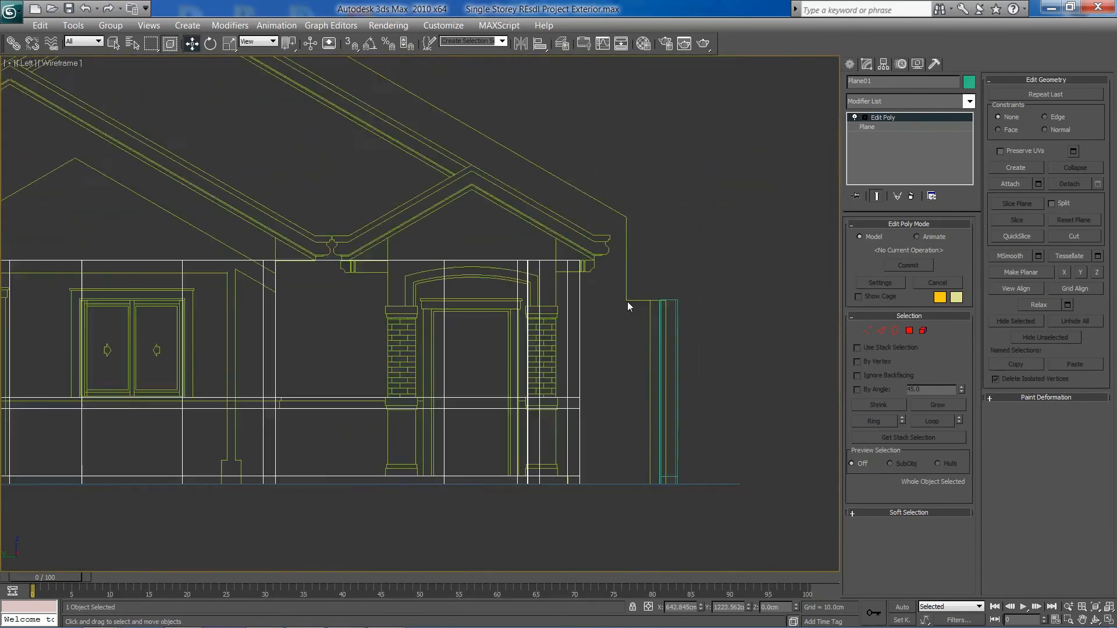
pyautogui.click(881, 331)
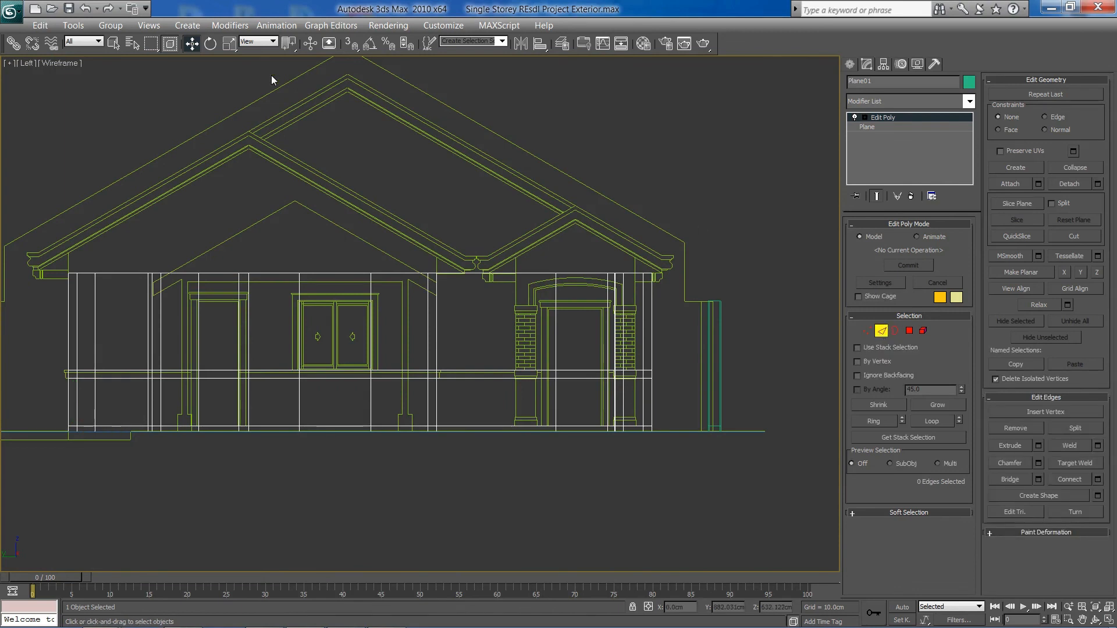
pyautogui.click(170, 44)
pyautogui.moveTo(668, 339); pyautogui.dragTo(42, 299)
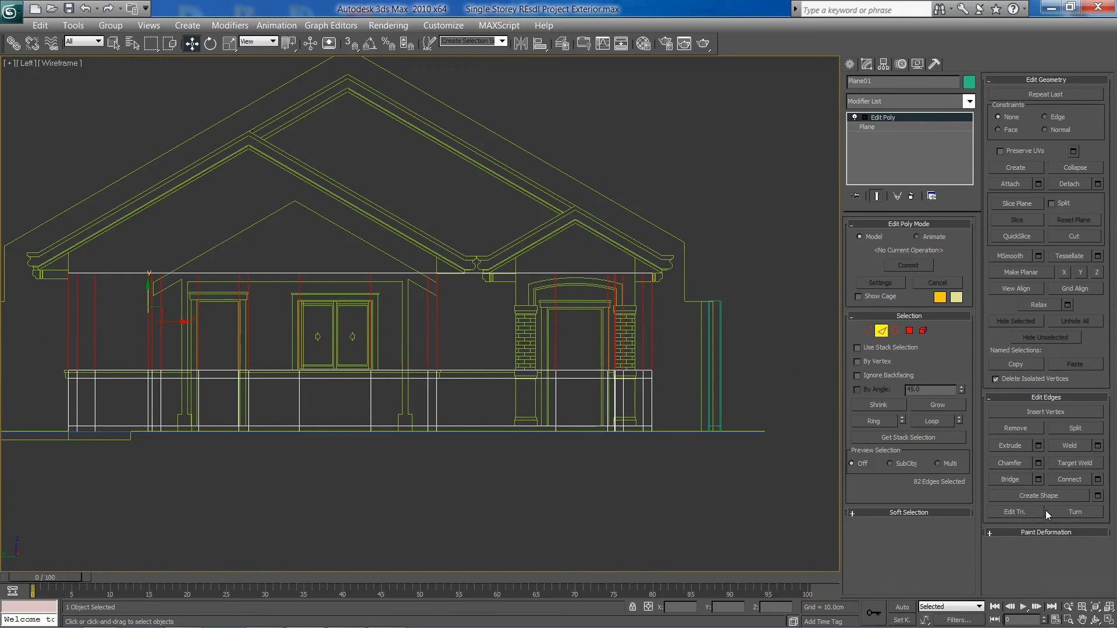
pyautogui.click(1098, 480)
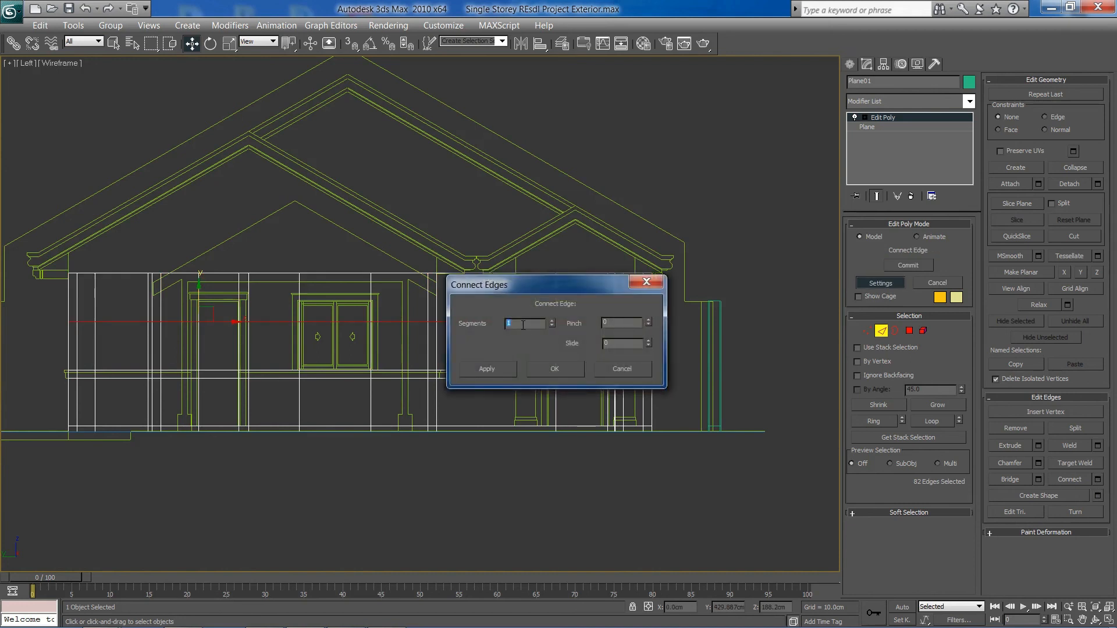
pyautogui.click(541, 375)
# - Raise the new horizontal edges to the top of the window frame, at Z about 230 cm, and check them in Perspective
pyautogui.scroll(5, 424, 344)
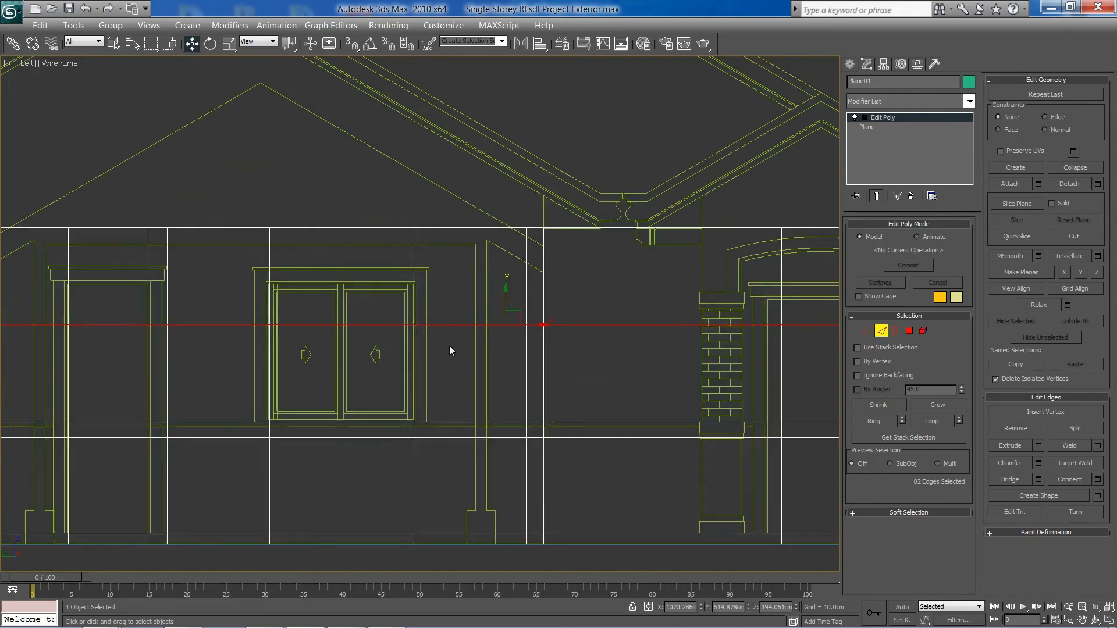
pyautogui.moveTo(505, 291); pyautogui.dragTo(507, 251)
pyautogui.scroll(6, 351, 296)
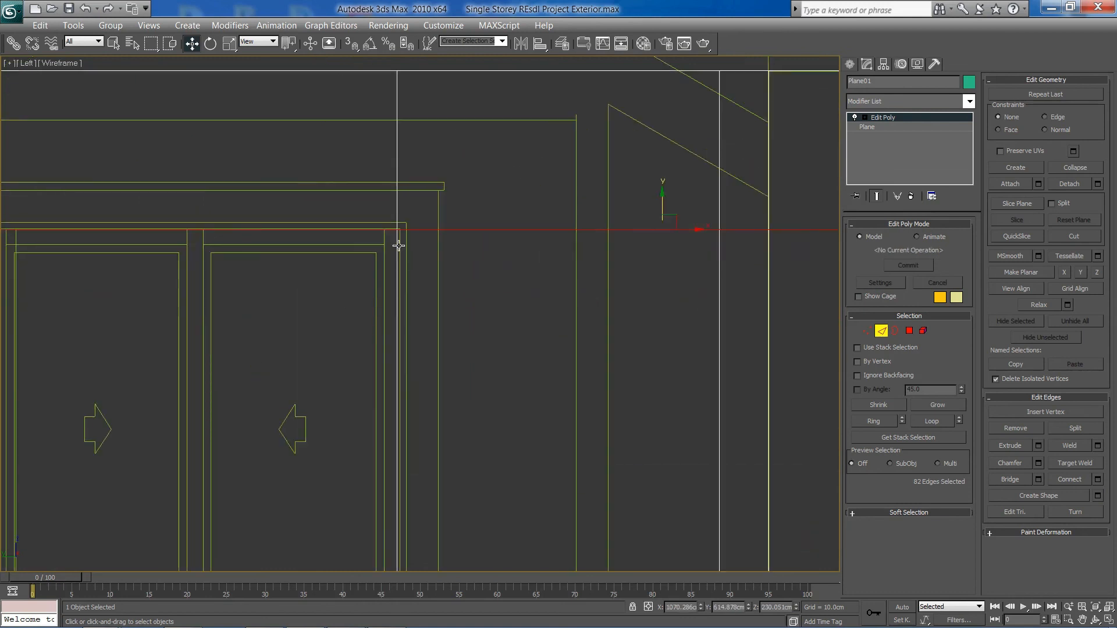
pyautogui.scroll(-8, 529, 215)
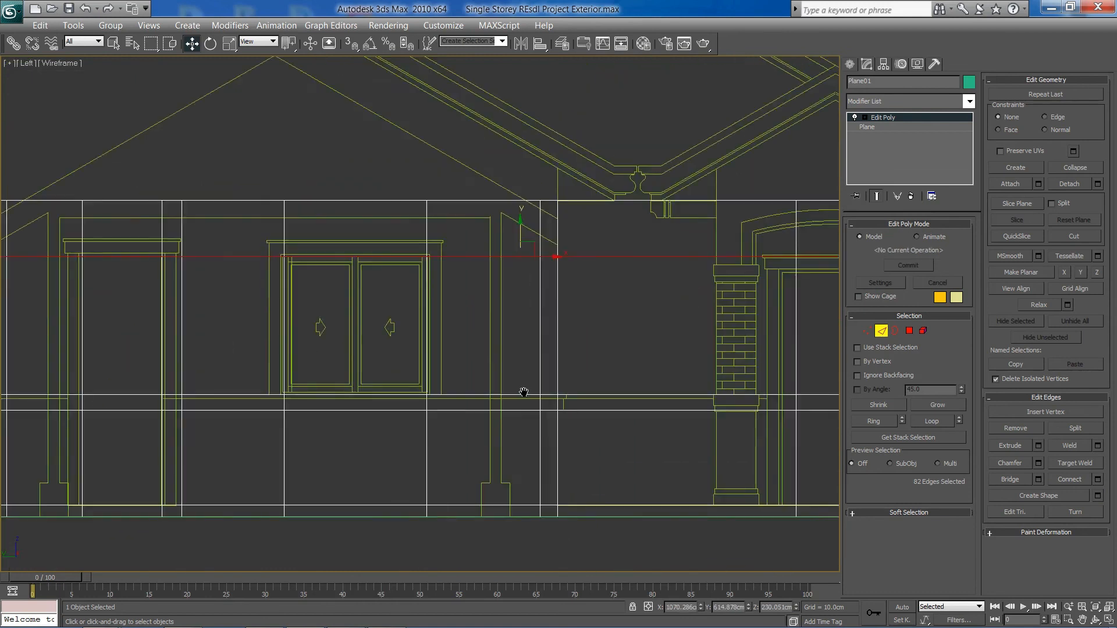
pyautogui.hotkey('alt', 'w')
pyautogui.middleClick(442, 431)
pyautogui.hotkey('alt', 'w')
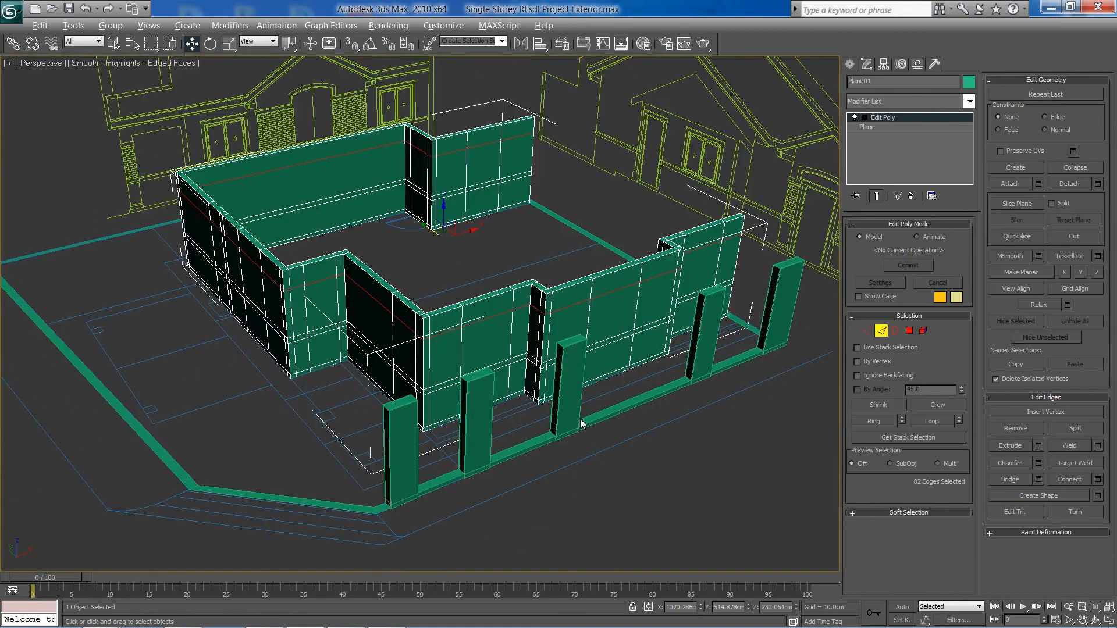
# - Delete the outer and inner wall polygons at the window position in the short end section of the house wall to cut an opening
pyautogui.click(781, 397)
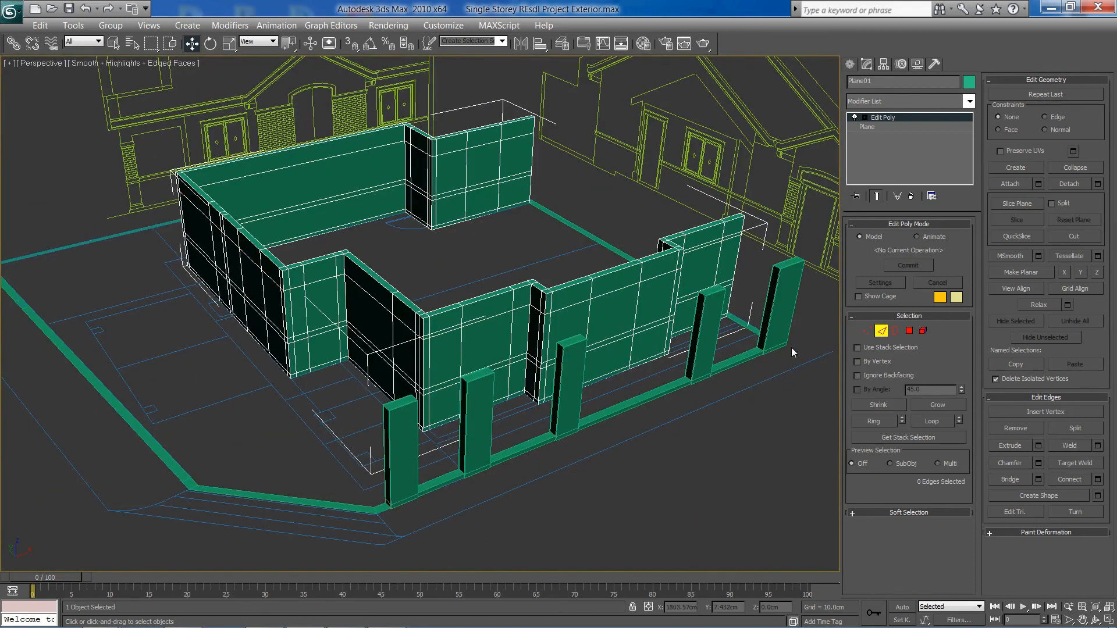
pyautogui.click(909, 331)
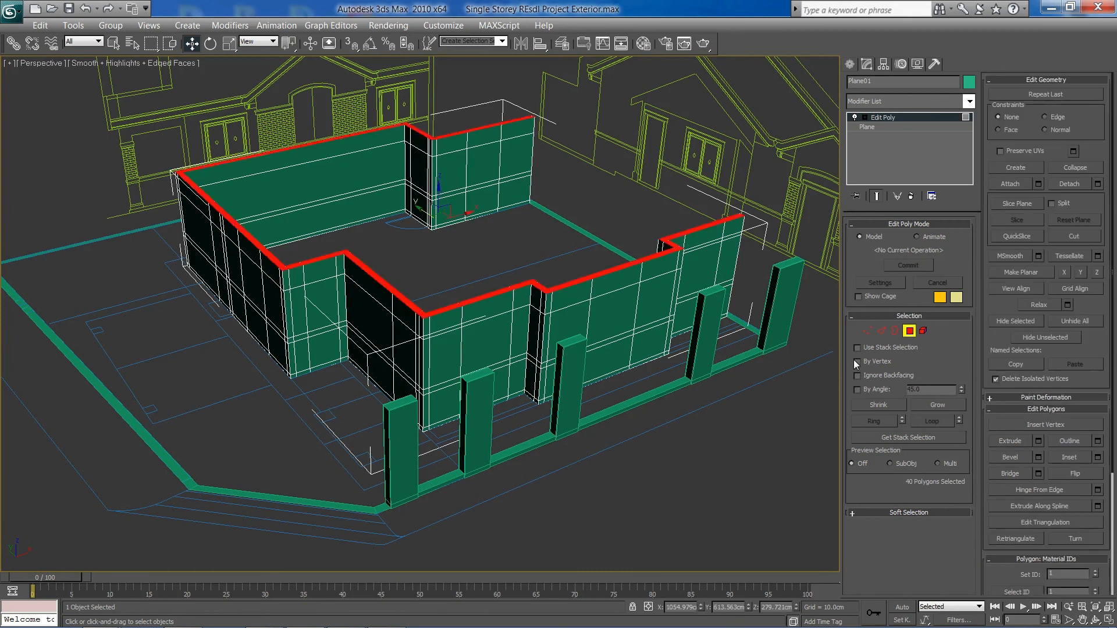
pyautogui.scroll(5, 586, 322)
pyautogui.moveTo(556, 331); pyautogui.dragTo(499, 334, button='middle')
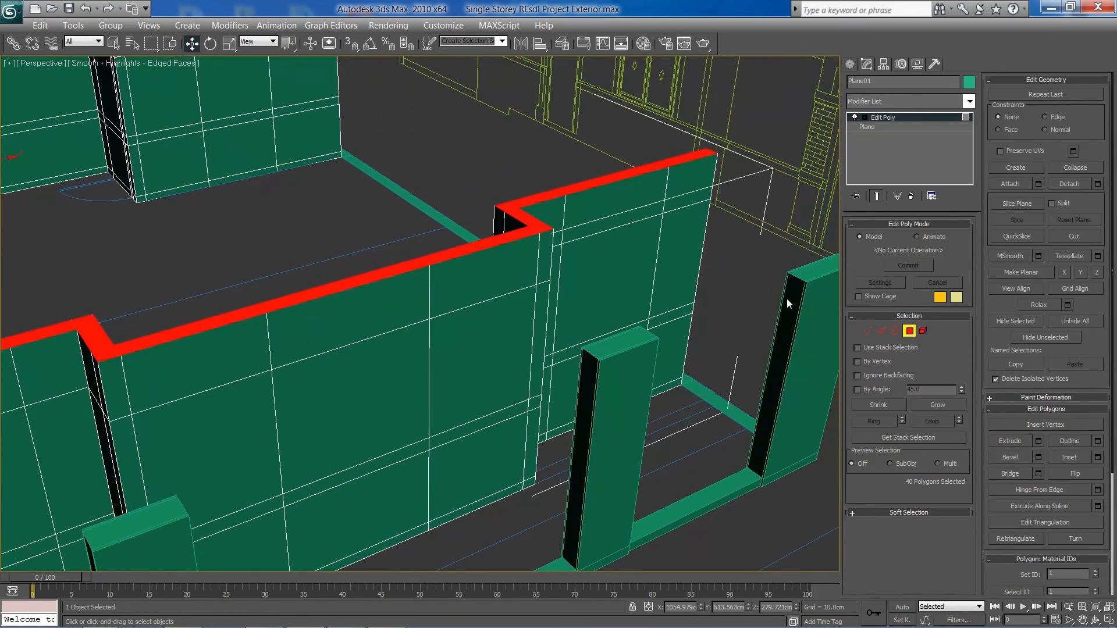
pyautogui.click(623, 280)
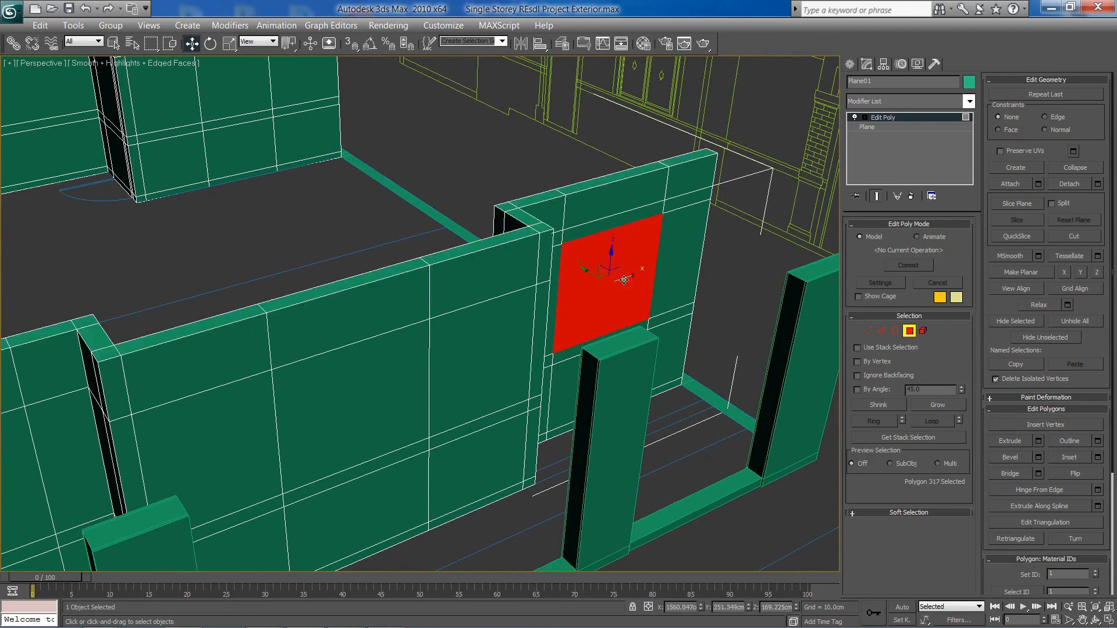
pyautogui.press('Delete')
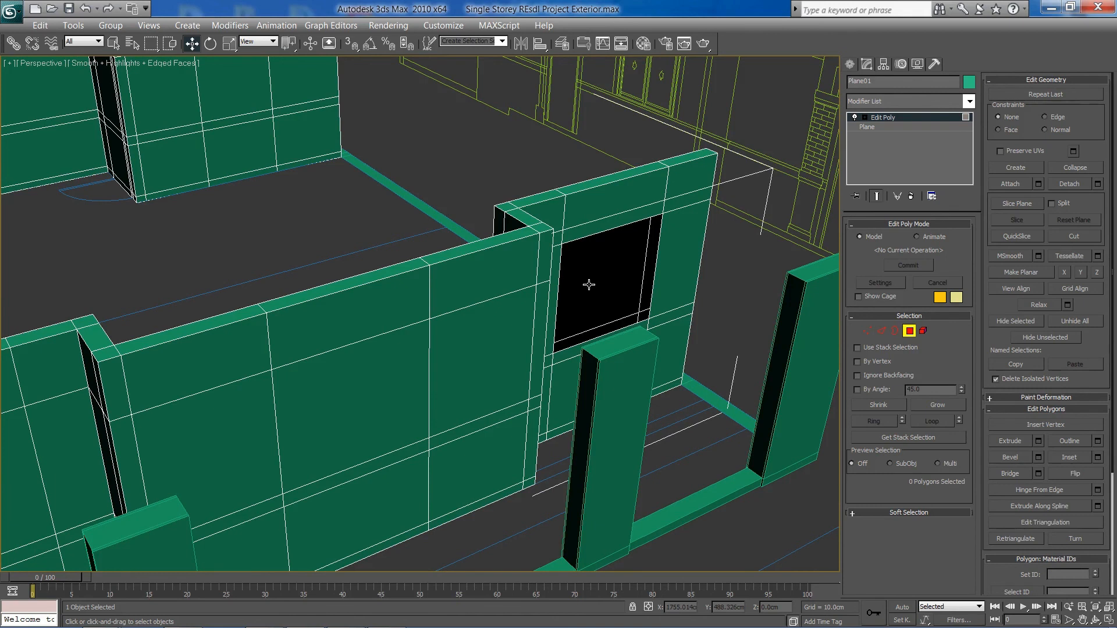
pyautogui.click(589, 284)
pyautogui.press('Delete')
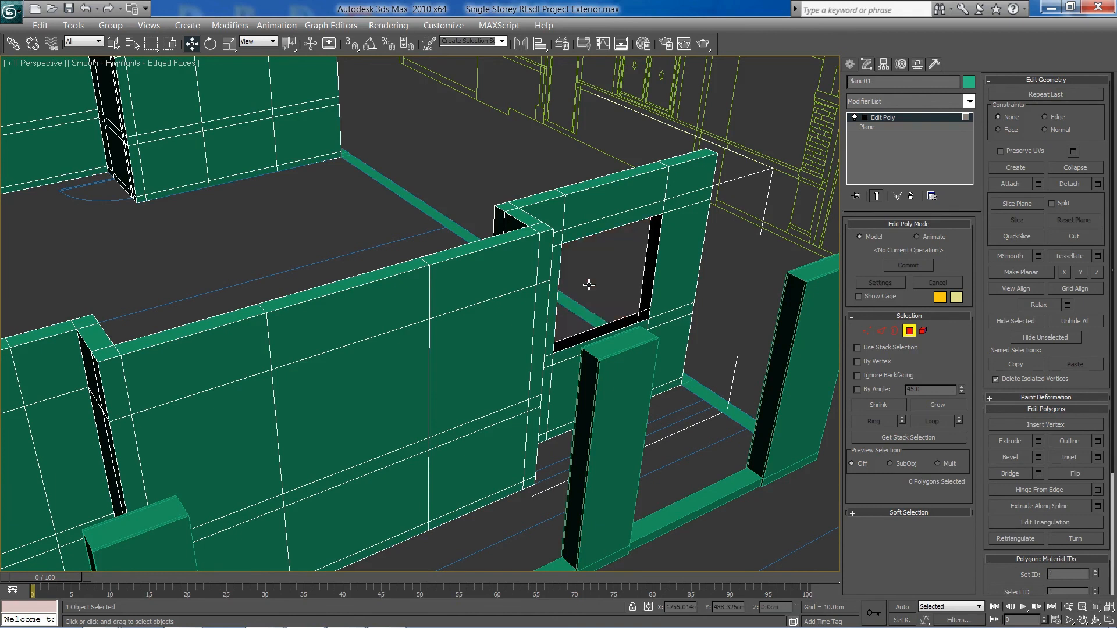
# - Bridge the outer and inner borders of the window opening to close the wall thickness, leave border editing and deselect the wall
pyautogui.click(885, 336)
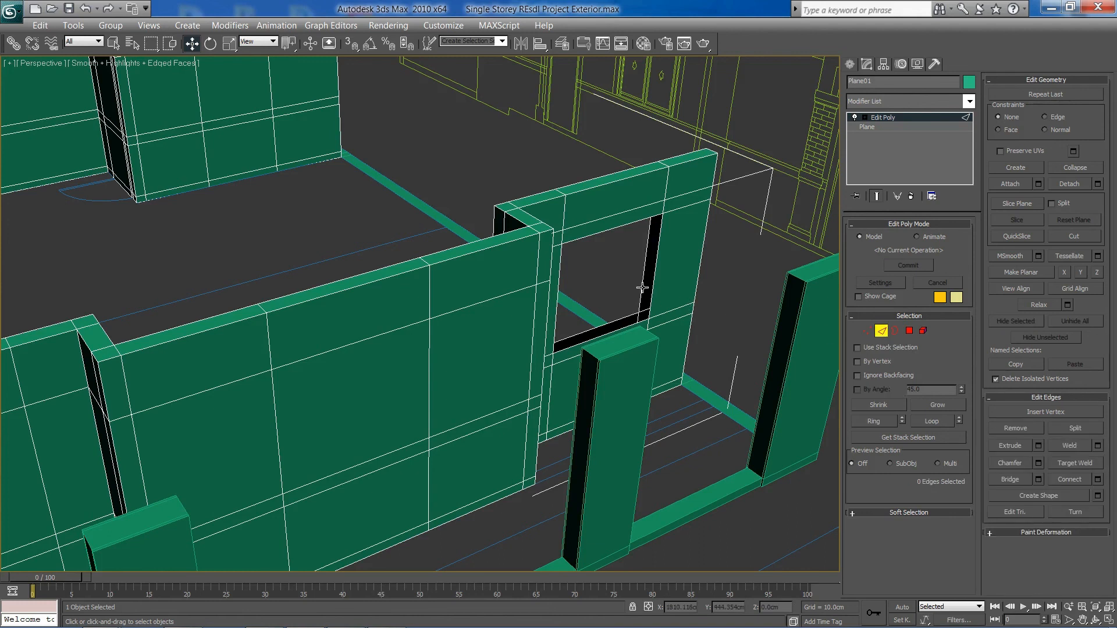
pyautogui.click(895, 331)
pyautogui.moveTo(528, 368)
pyautogui.keyDown('alt'); pyautogui.mouseDown(button='middle')
pyautogui.moveTo(480, 358)
pyautogui.moveTo(461, 330)
pyautogui.moveTo(499, 332)
pyautogui.moveTo(512, 378)
pyautogui.mouseUp(button='middle'); pyautogui.keyUp('alt')
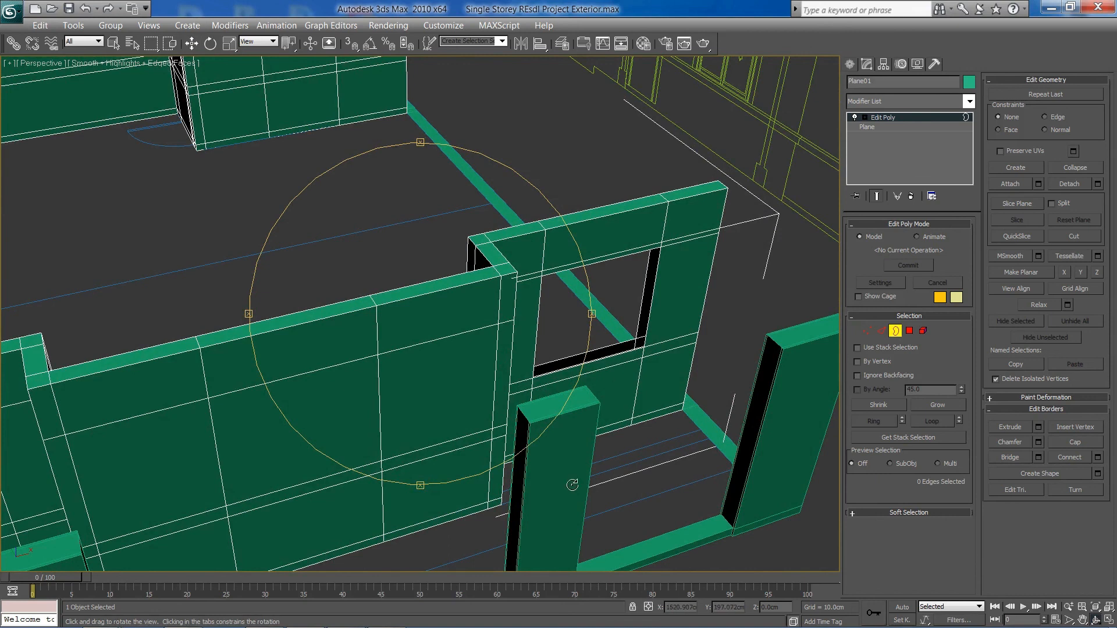
pyautogui.scroll(5, 641, 354)
pyautogui.moveTo(565, 408); pyautogui.dragTo(573, 408)
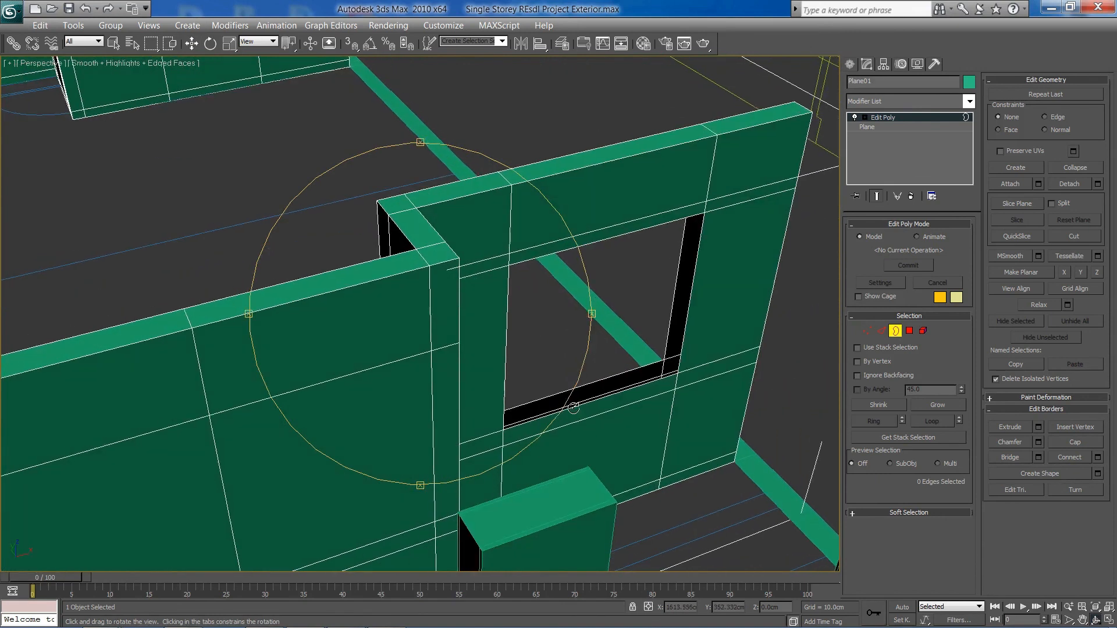
pyautogui.rightClick(642, 367)
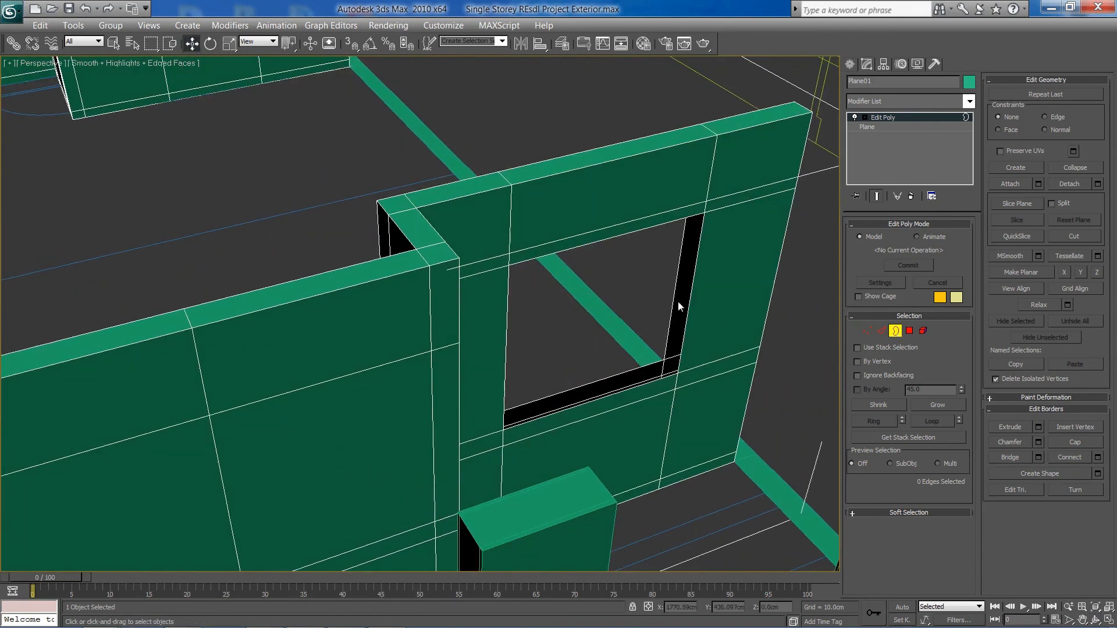
pyautogui.click(676, 319)
pyautogui.keyDown('ctrl'); pyautogui.click(686, 319); pyautogui.keyUp('ctrl')
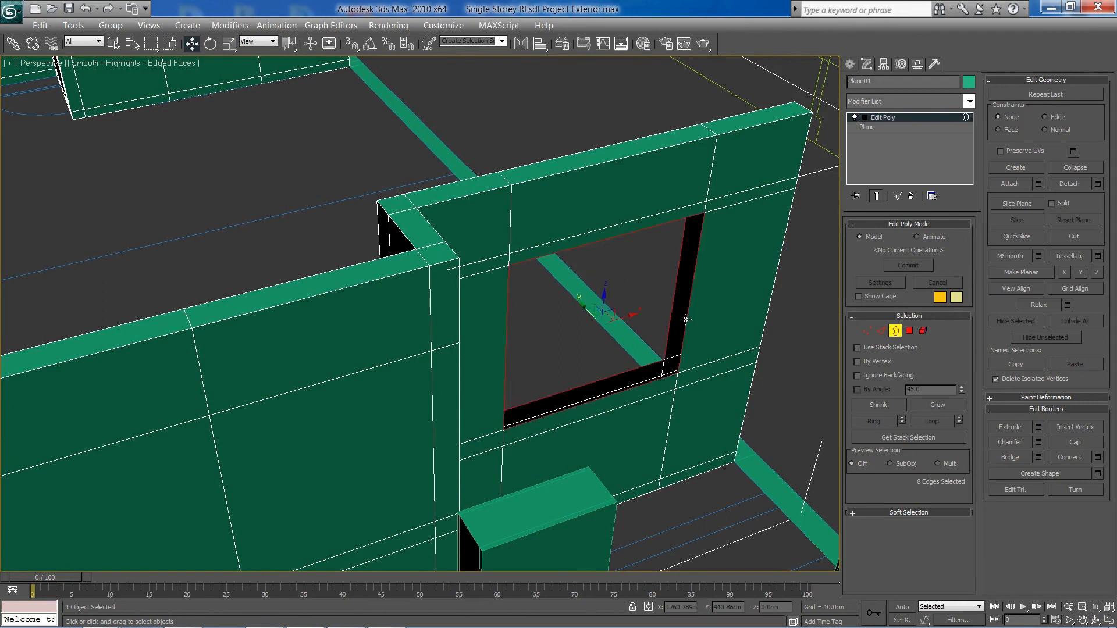
pyautogui.click(1004, 458)
pyautogui.click(895, 330)
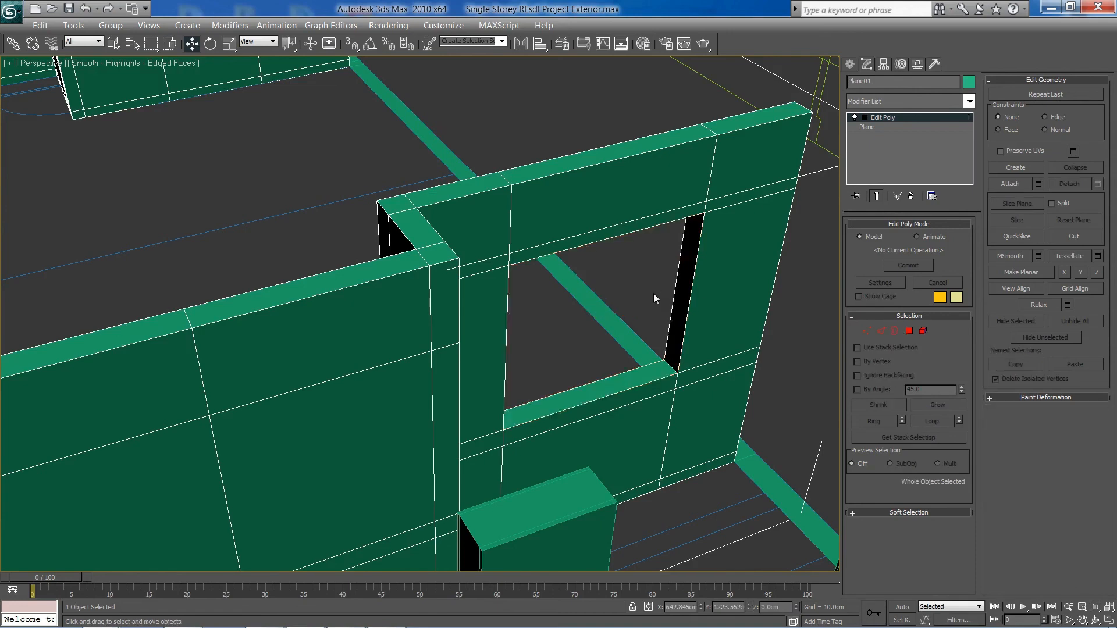
pyautogui.click(566, 362)
pyautogui.keyDown('alt'); pyautogui.moveTo(568, 365); pyautogui.dragTo(560, 345, button='middle'); pyautogui.keyUp('alt')
pyautogui.moveTo(559, 328)
pyautogui.mouseDown()
pyautogui.moveTo(501, 332)
pyautogui.moveTo(446, 378)
pyautogui.moveTo(395, 353)
pyautogui.moveTo(495, 345)
pyautogui.mouseUp()
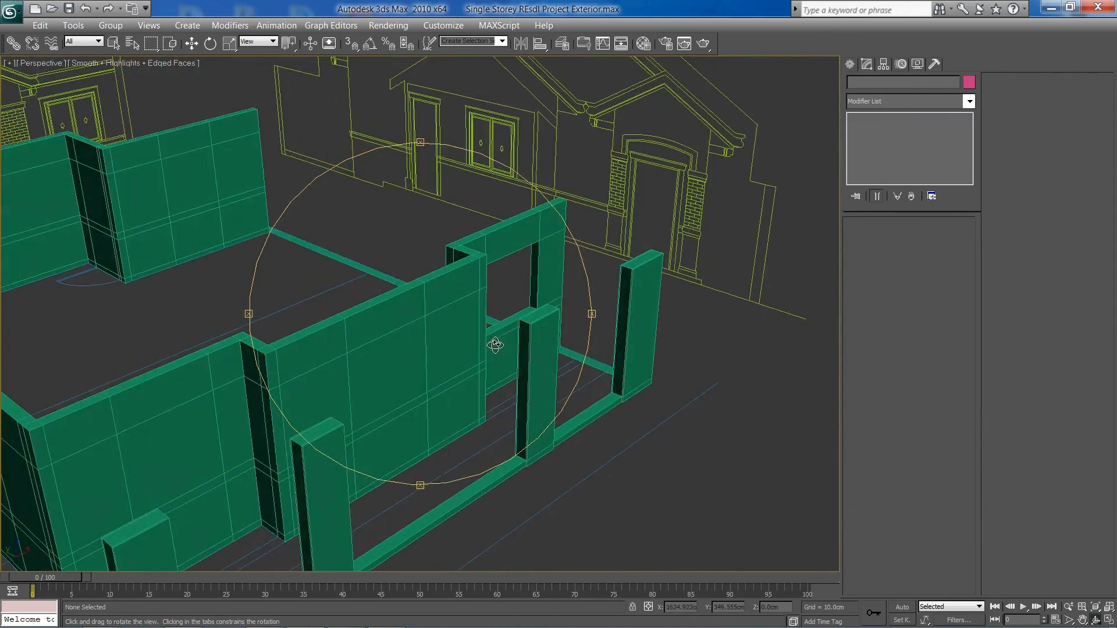